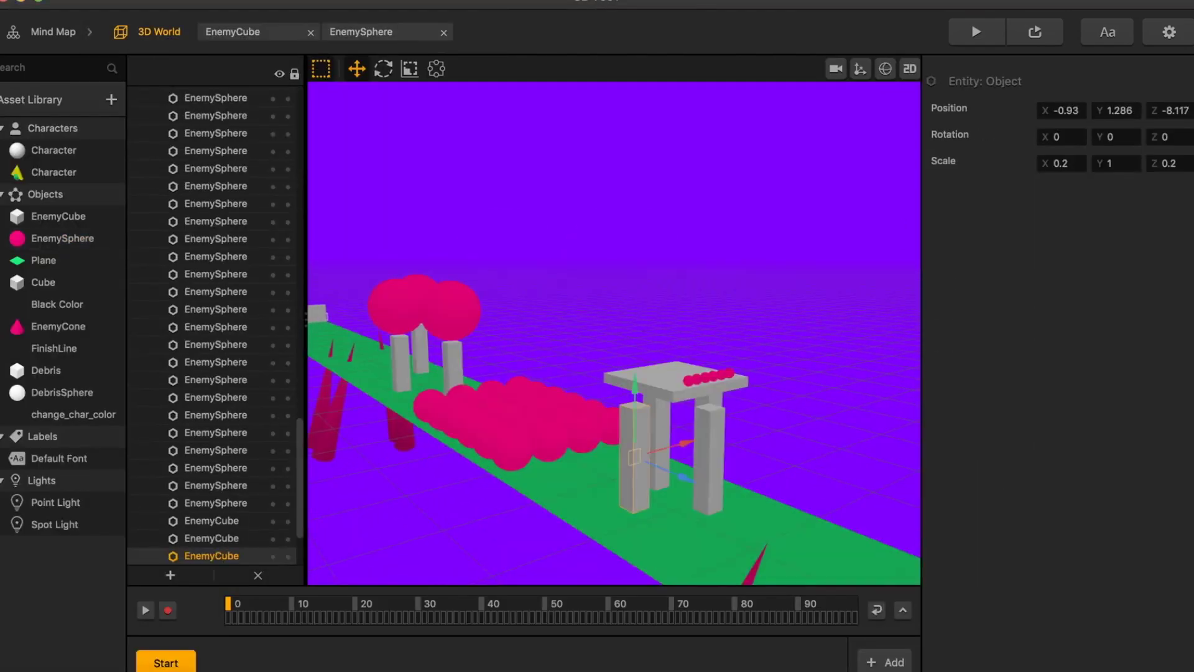
pyautogui.click(215, 415)
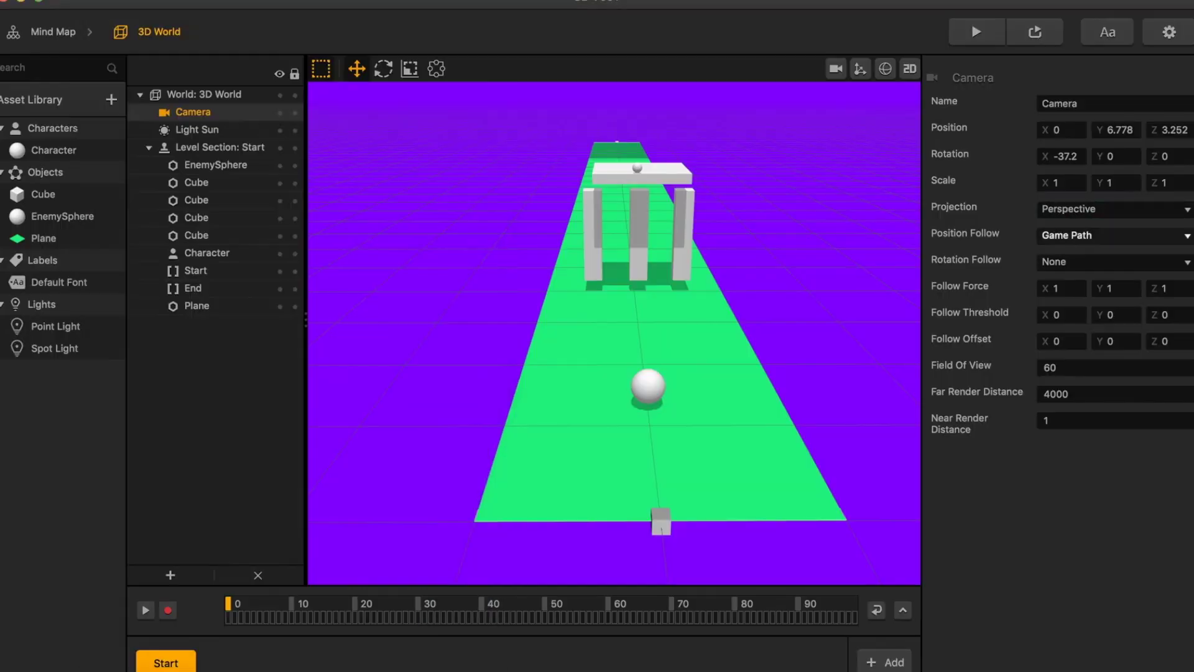
pyautogui.press('Escape')
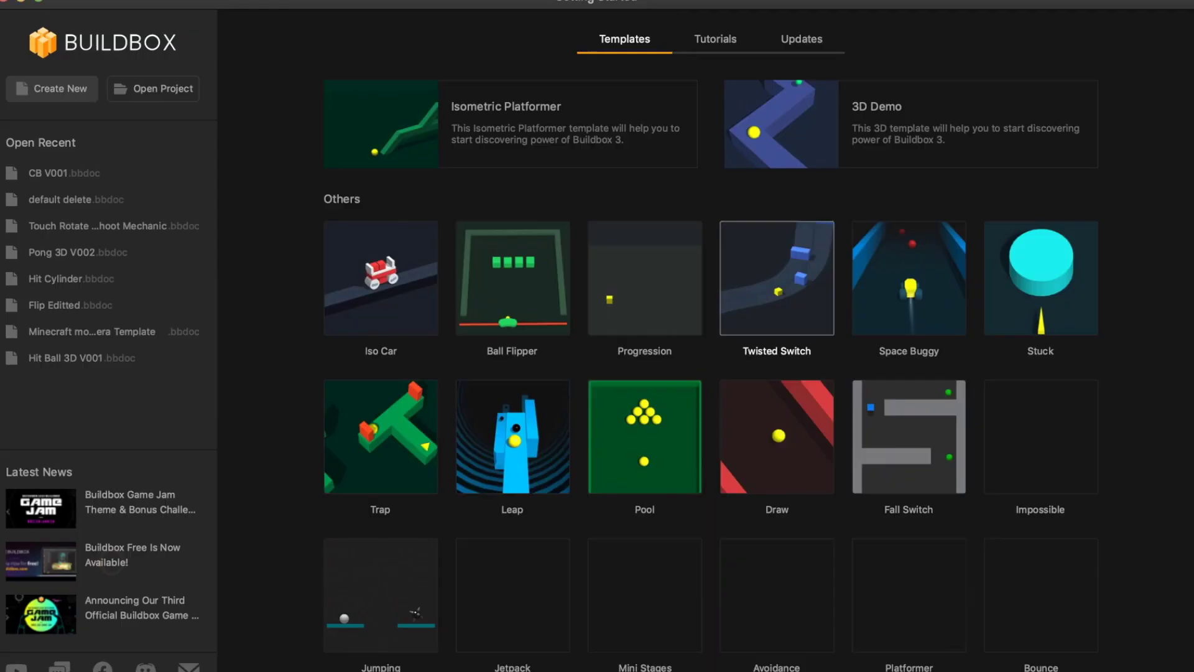
pyautogui.scroll(-5, 322, 467)
pyautogui.scroll(2, 323, 468)
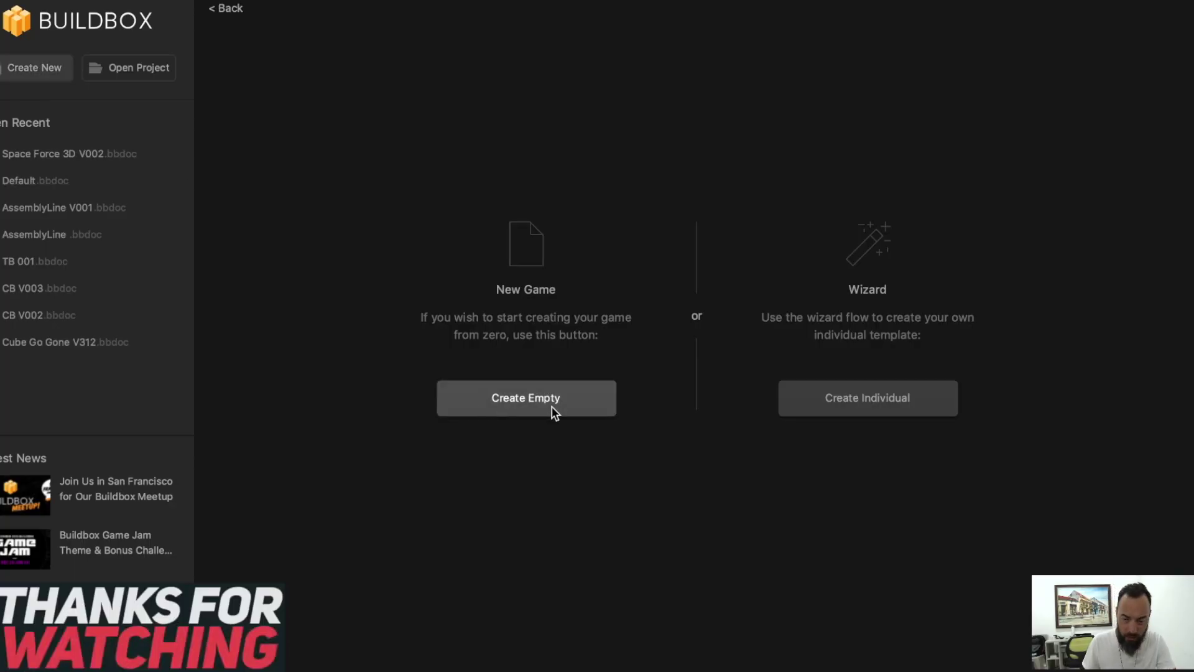
# Create an empty project and place a 3D World node beside the Start node in the mind map
pyautogui.click(538, 398)
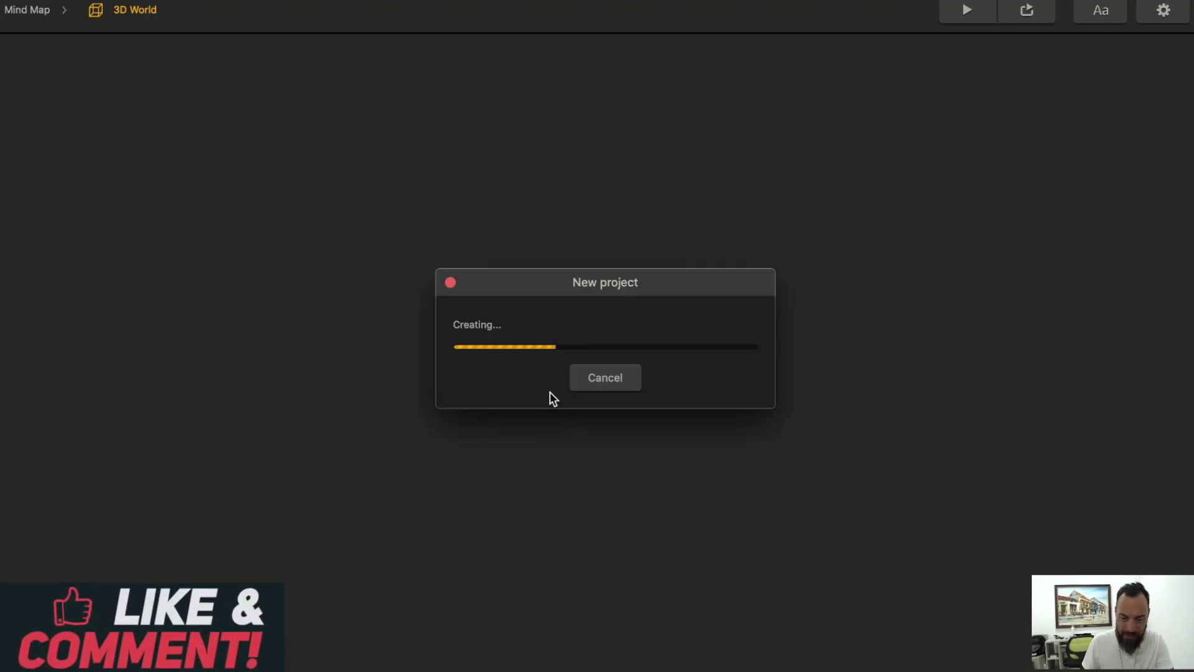
pyautogui.moveTo(52, 127); pyautogui.dragTo(656, 424)
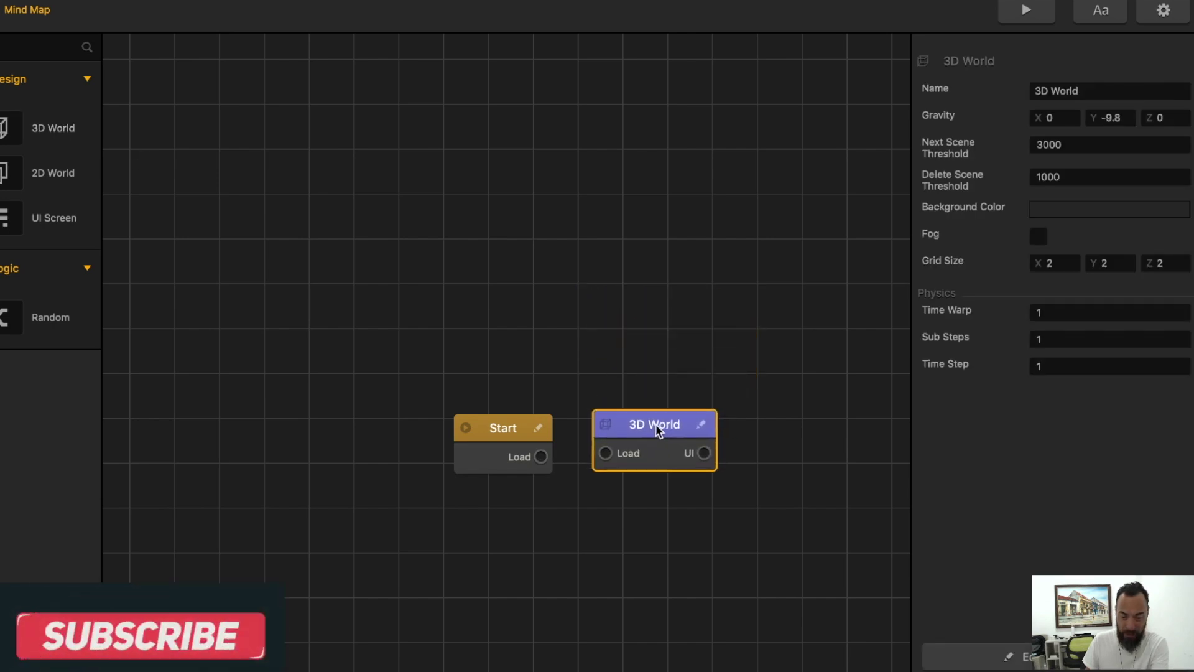
pyautogui.click(537, 430)
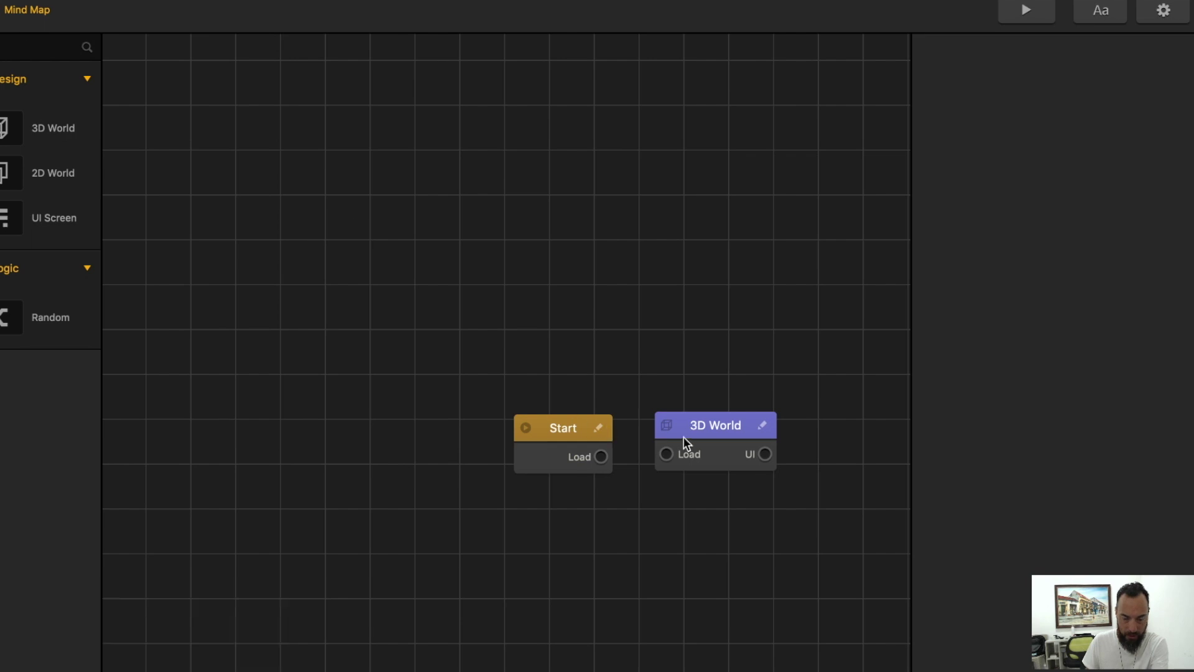
pyautogui.click(695, 423)
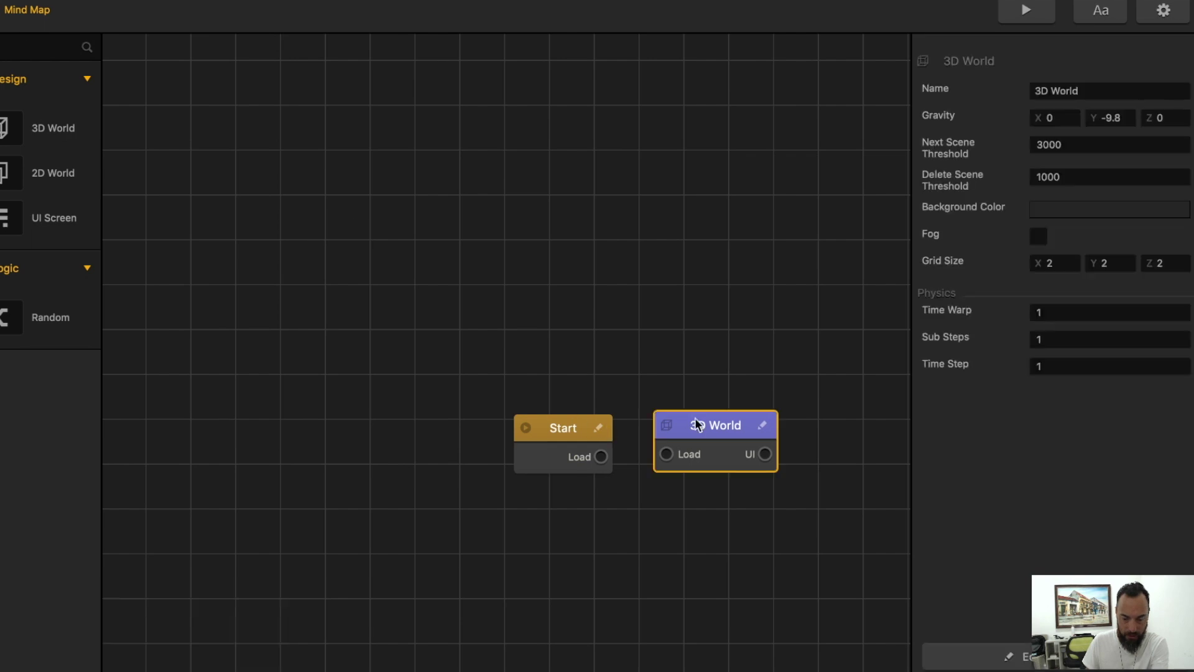
# Open the 3D World for editing and add the Cube, Sphere and Plane shapes to the asset library
pyautogui.doubleClick(695, 423)
pyautogui.click(35, 83)
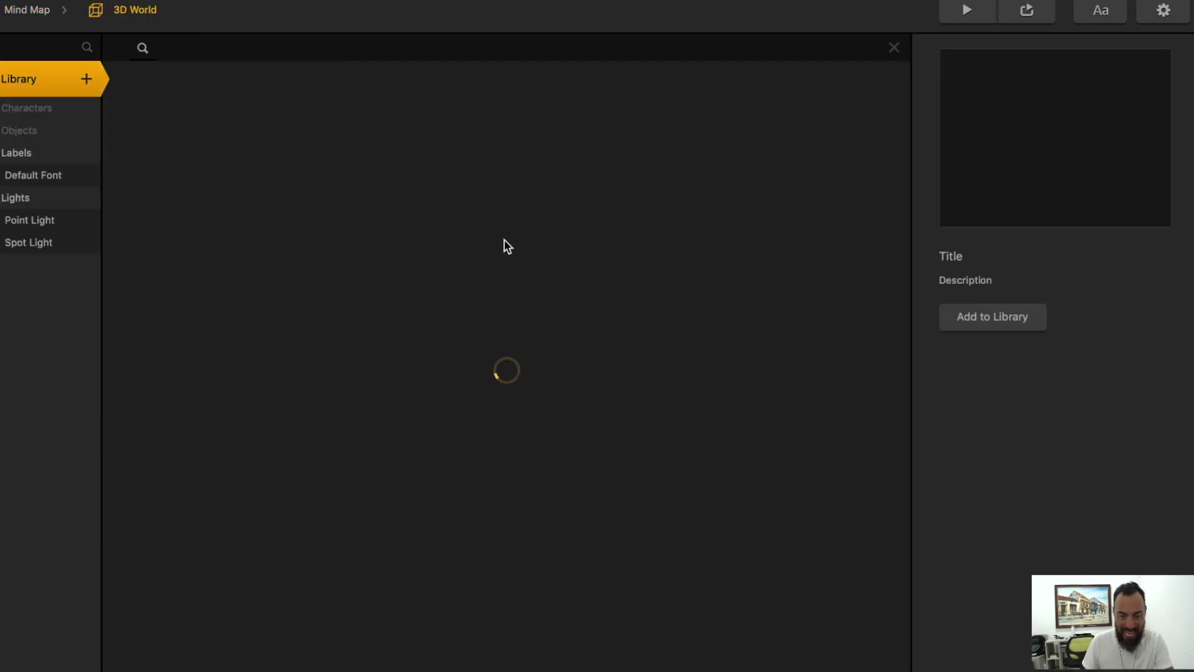
pyautogui.doubleClick(196, 124)
pyautogui.doubleClick(197, 292)
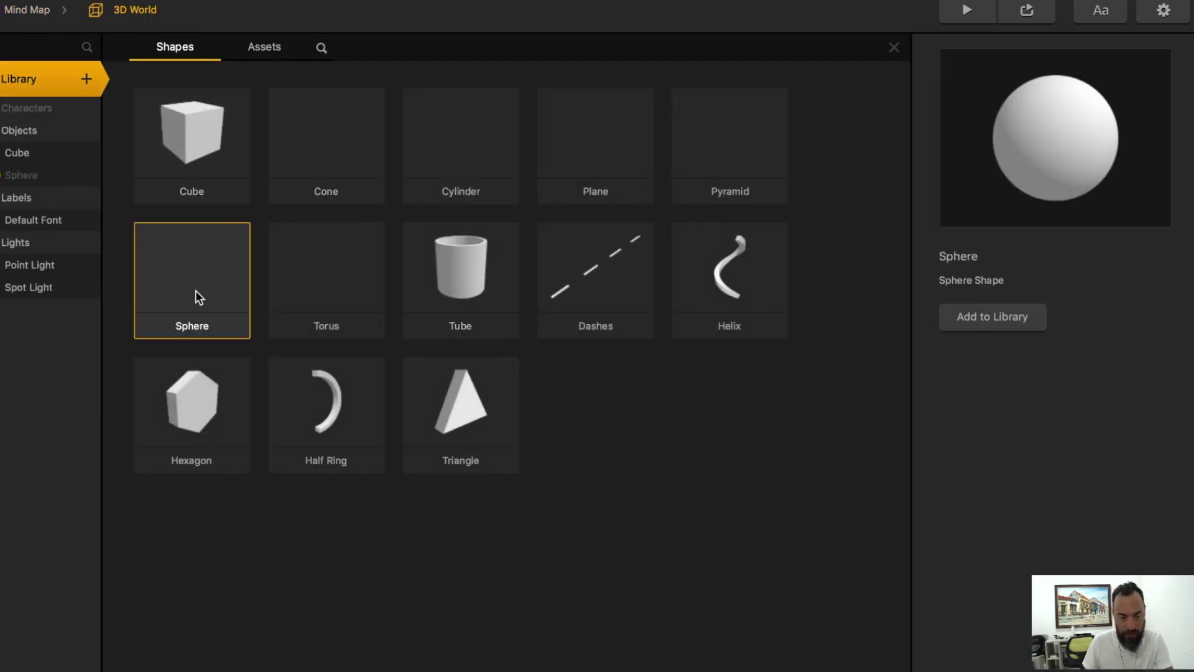
pyautogui.doubleClick(599, 143)
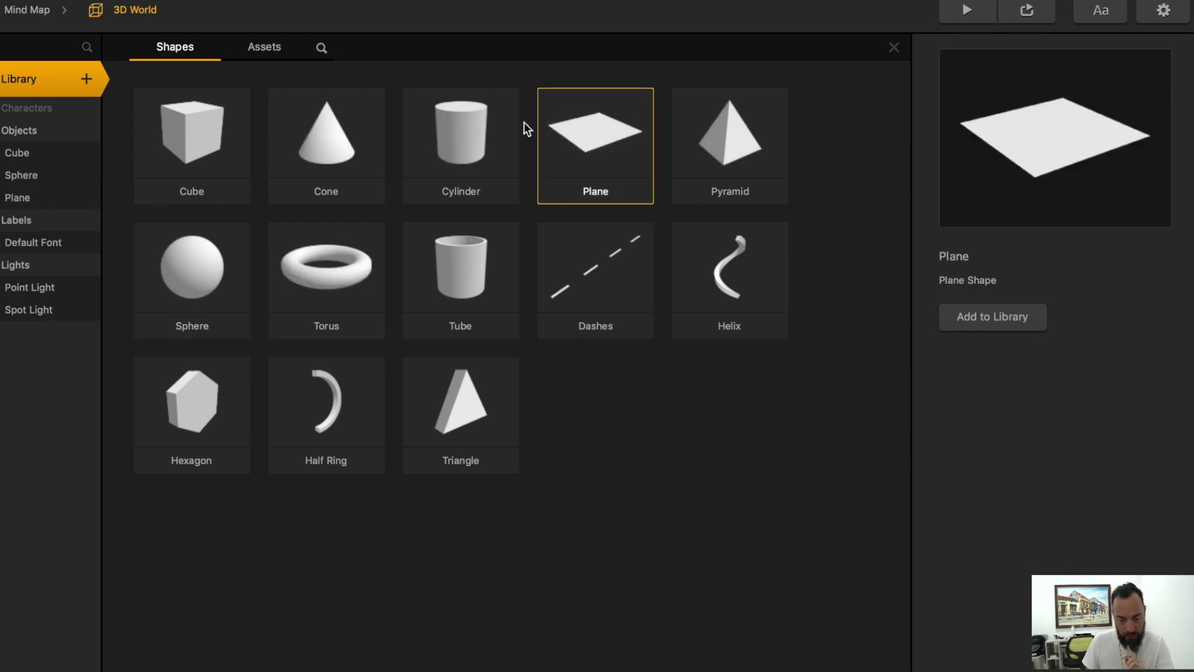
pyautogui.press('Escape')
# Add a second level section and place a plane scaled to X 2 and Z 3 in both the Start section and section 1
pyautogui.click(891, 653)
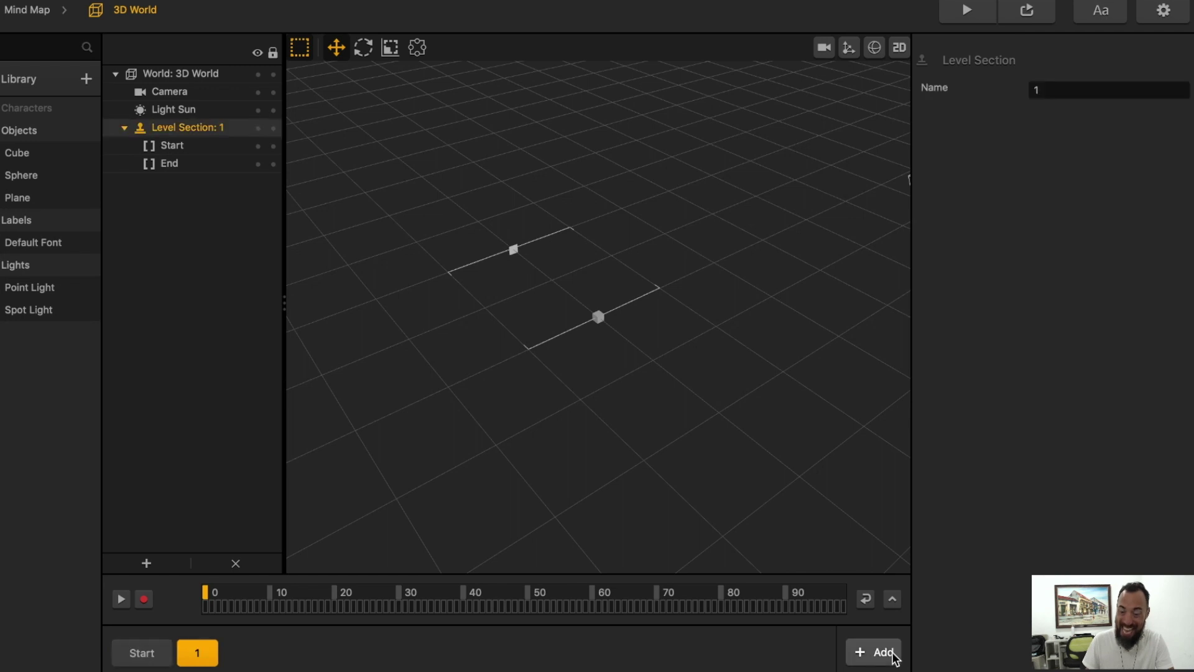
pyautogui.moveTo(630, 413); pyautogui.dragTo(616, 391, button='right')
pyautogui.click(146, 643)
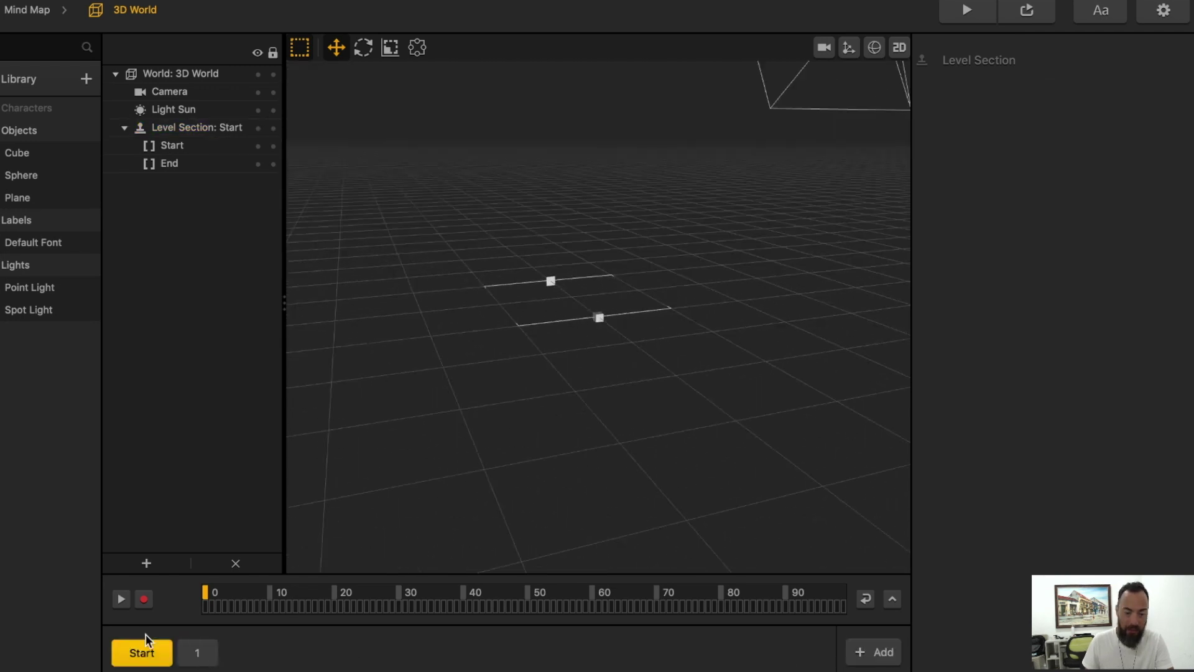
pyautogui.click(39, 182)
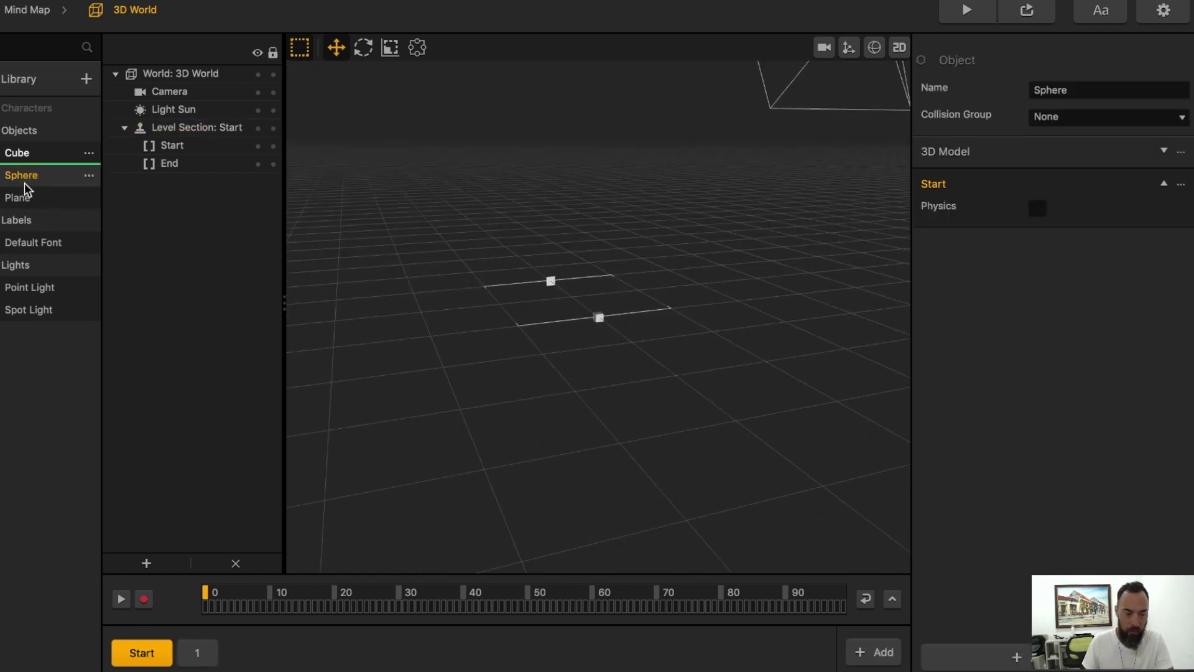
pyautogui.click(195, 653)
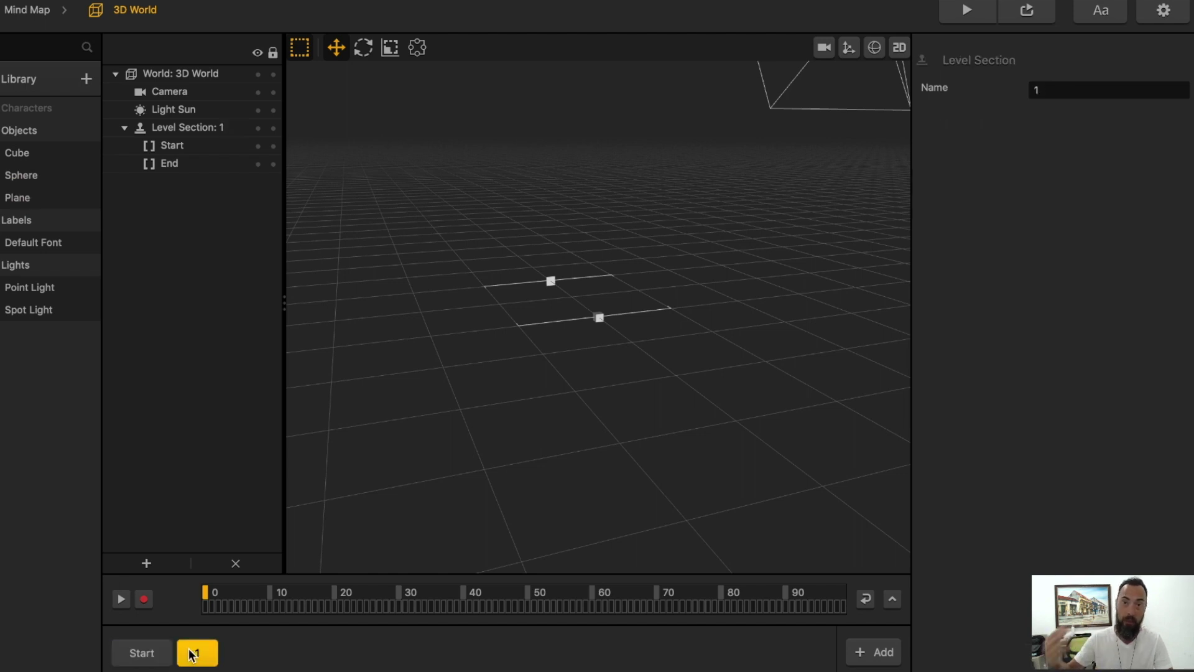
pyautogui.click(142, 652)
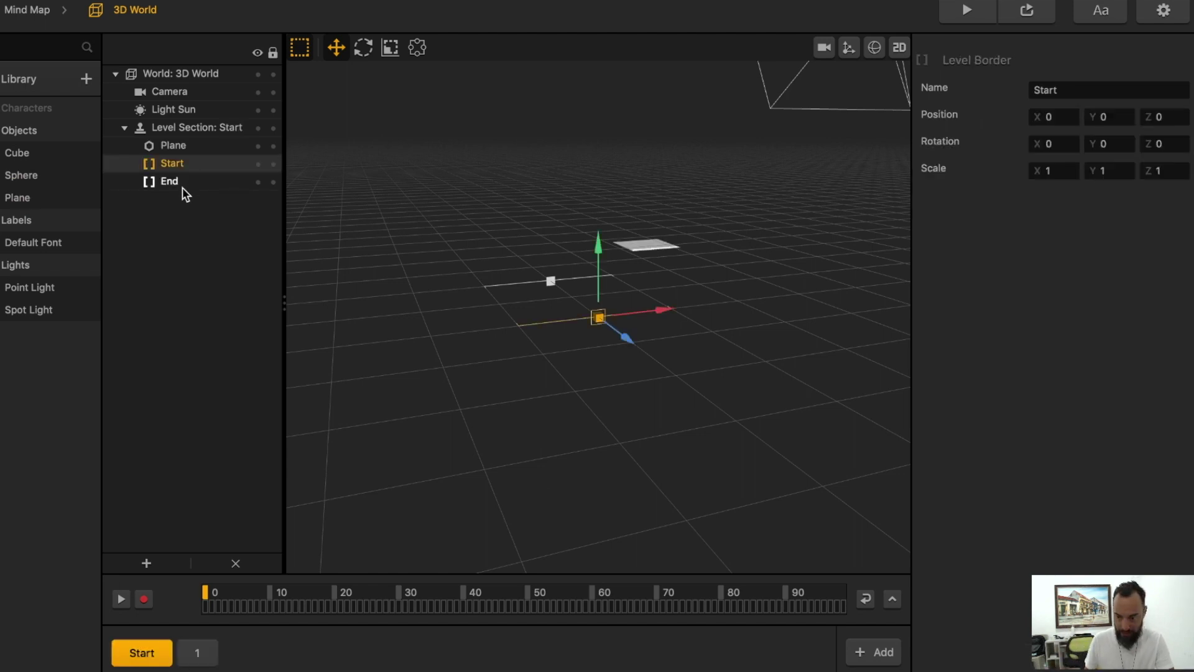
pyautogui.click(182, 184)
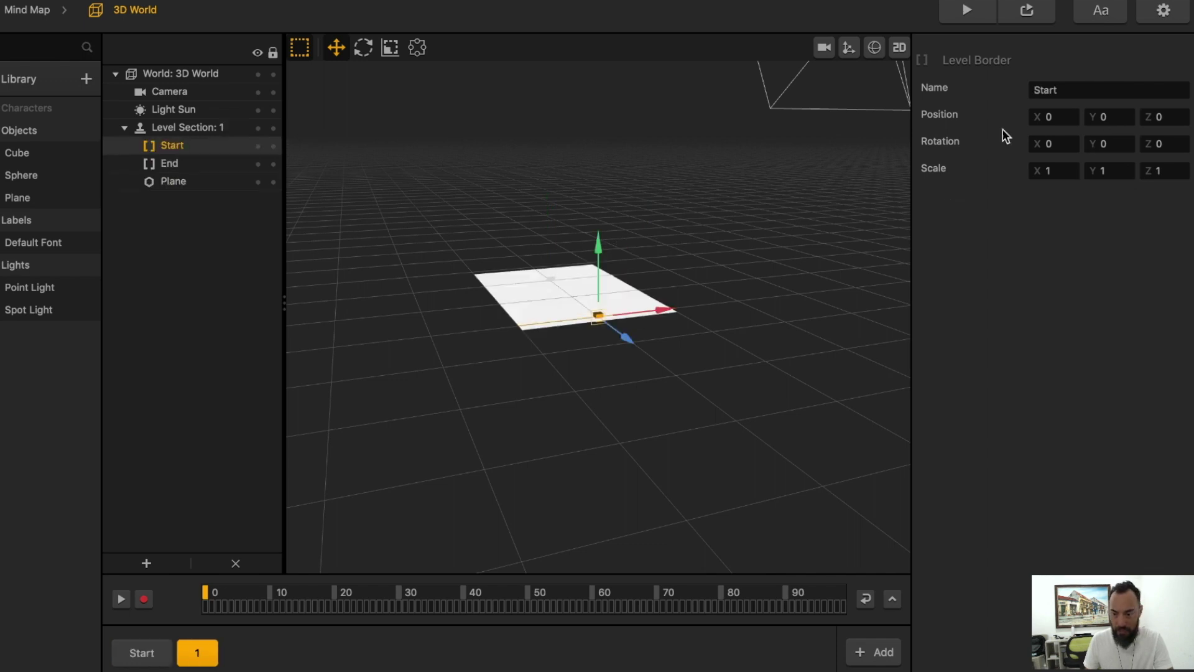
# Set the Z position of section 1's End border to -25
pyautogui.click(169, 163)
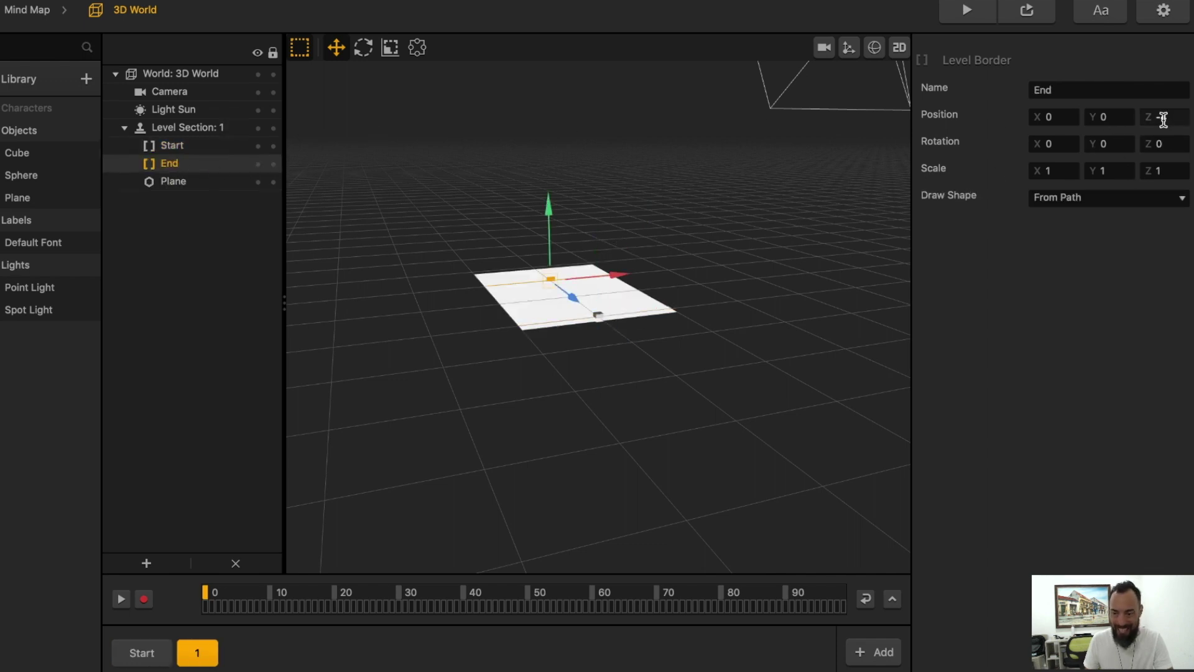
pyautogui.write('25')
pyautogui.press('Tab')
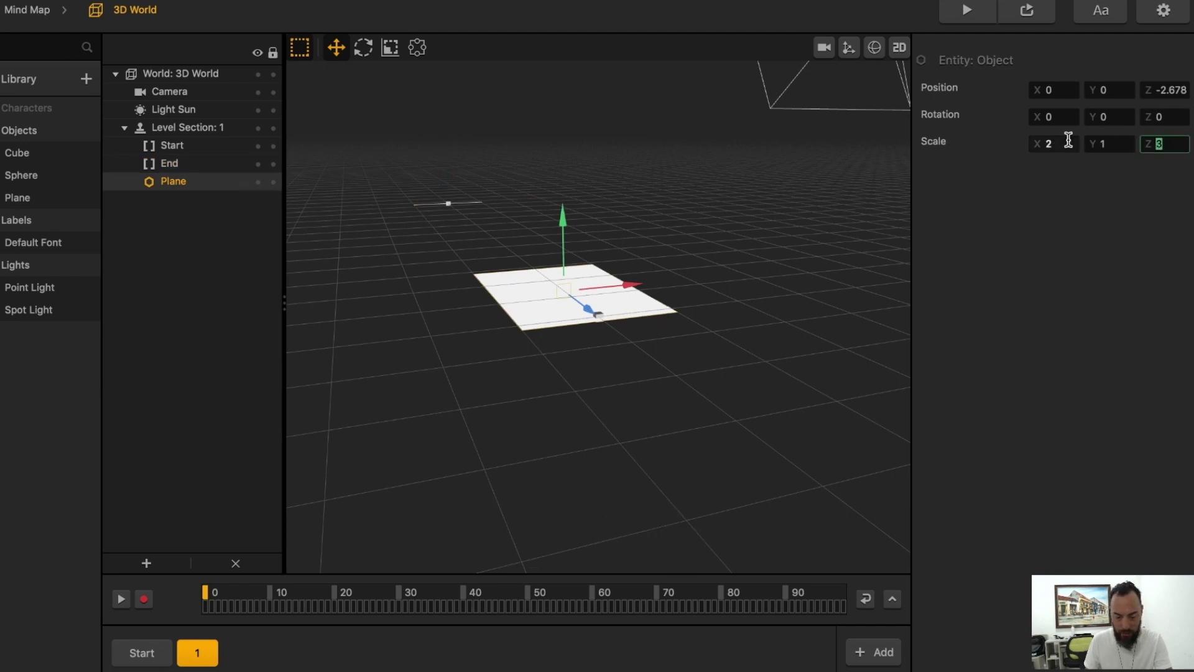
# Set the Z scale of section 1's plane to 13 and slide the plane back toward the End border, to about Z -13
pyautogui.write('5')
pyautogui.press('Return')
pyautogui.moveTo(601, 315); pyautogui.dragTo(508, 267)
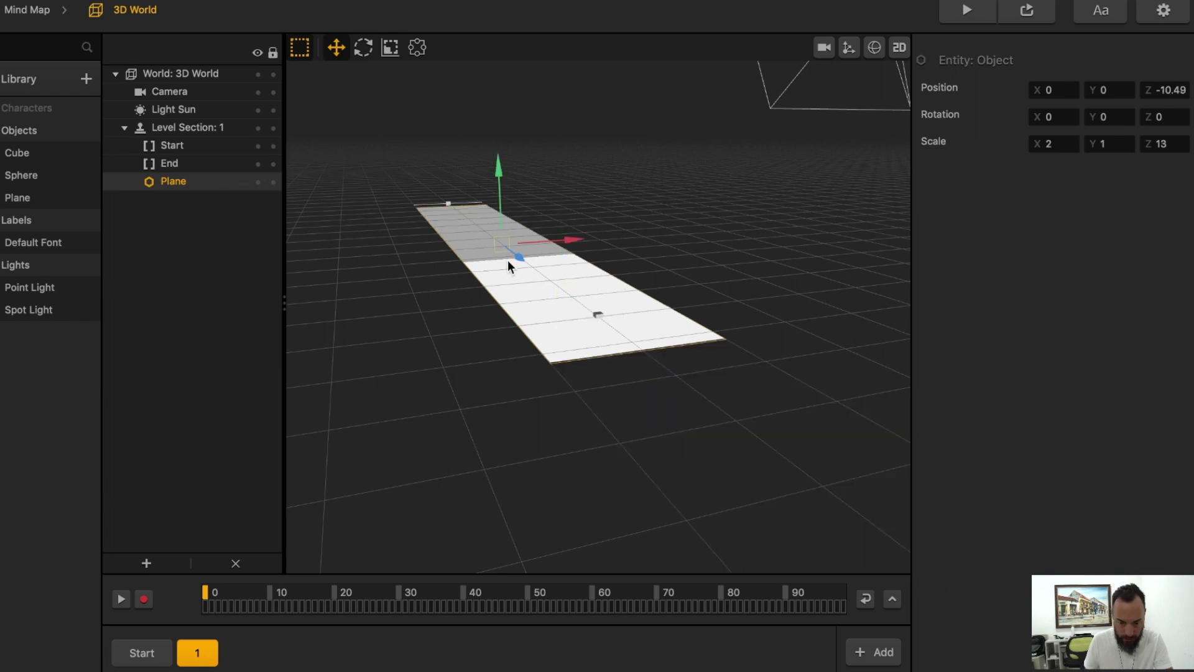
pyautogui.doubleClick(516, 257)
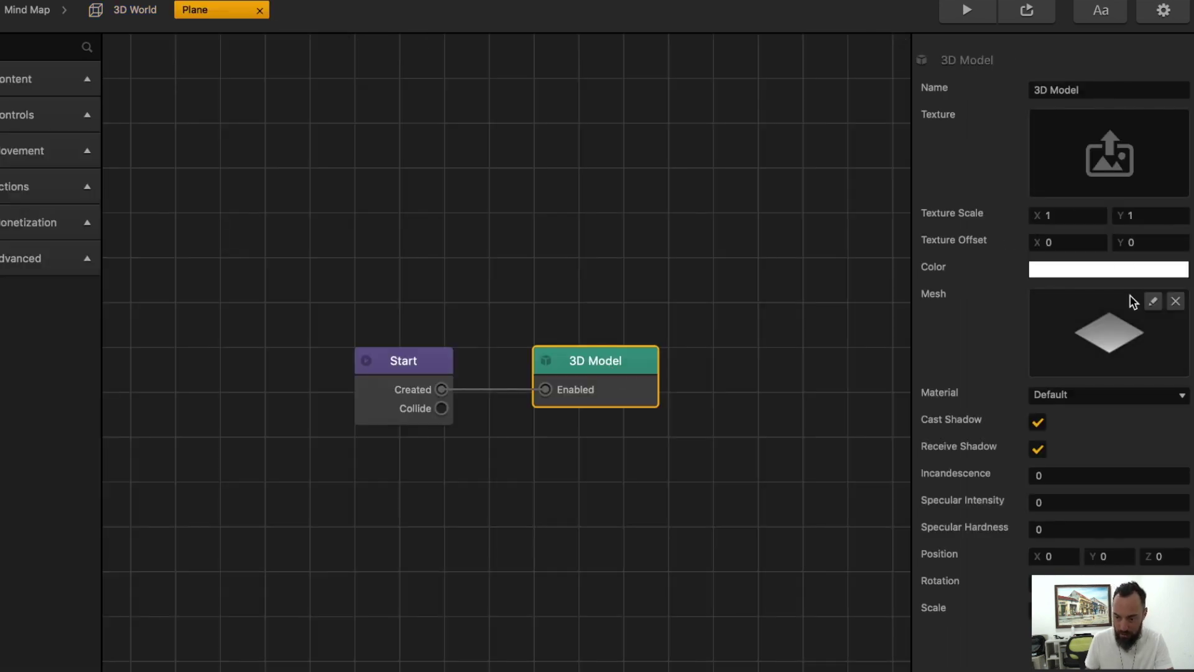
pyautogui.click(621, 261)
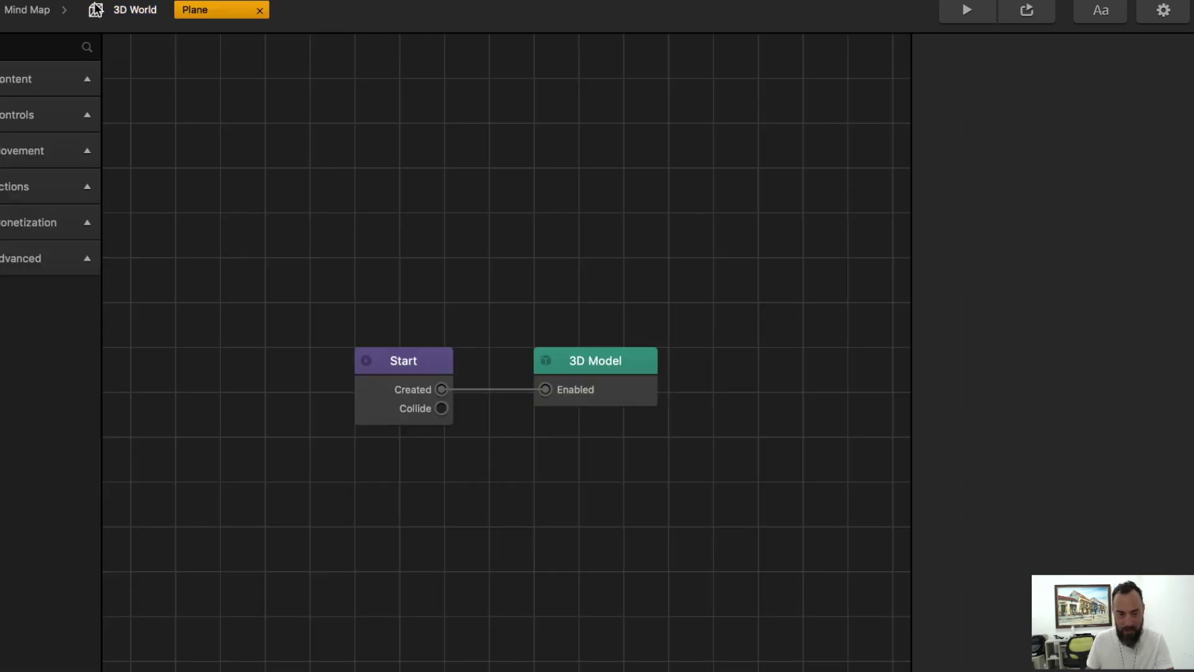
pyautogui.click(112, 10)
# Set the 3D World's background color to light sky blue in the mind map
pyautogui.click(11, 14)
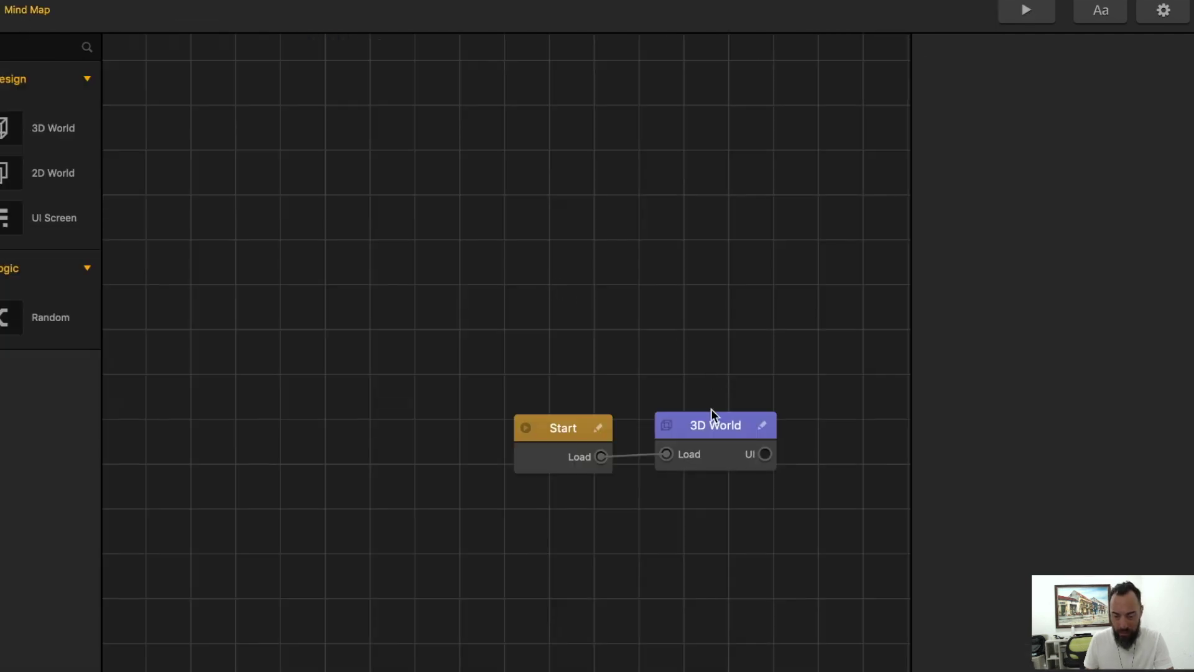
pyautogui.click(717, 433)
pyautogui.click(1148, 210)
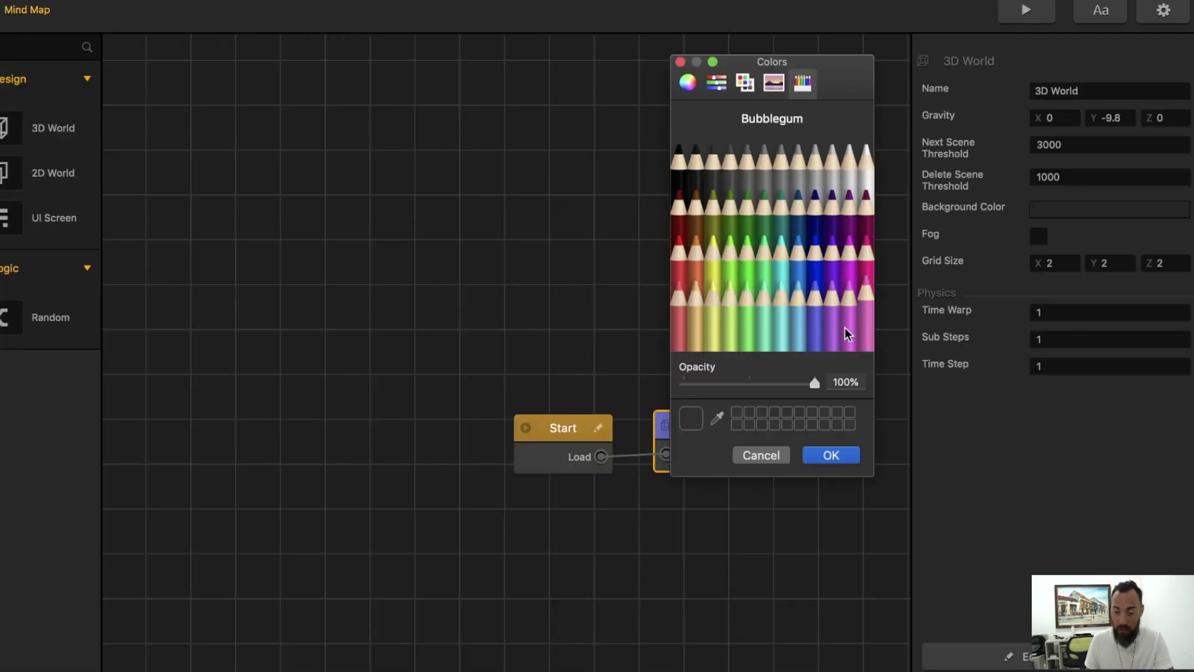
pyautogui.click(783, 345)
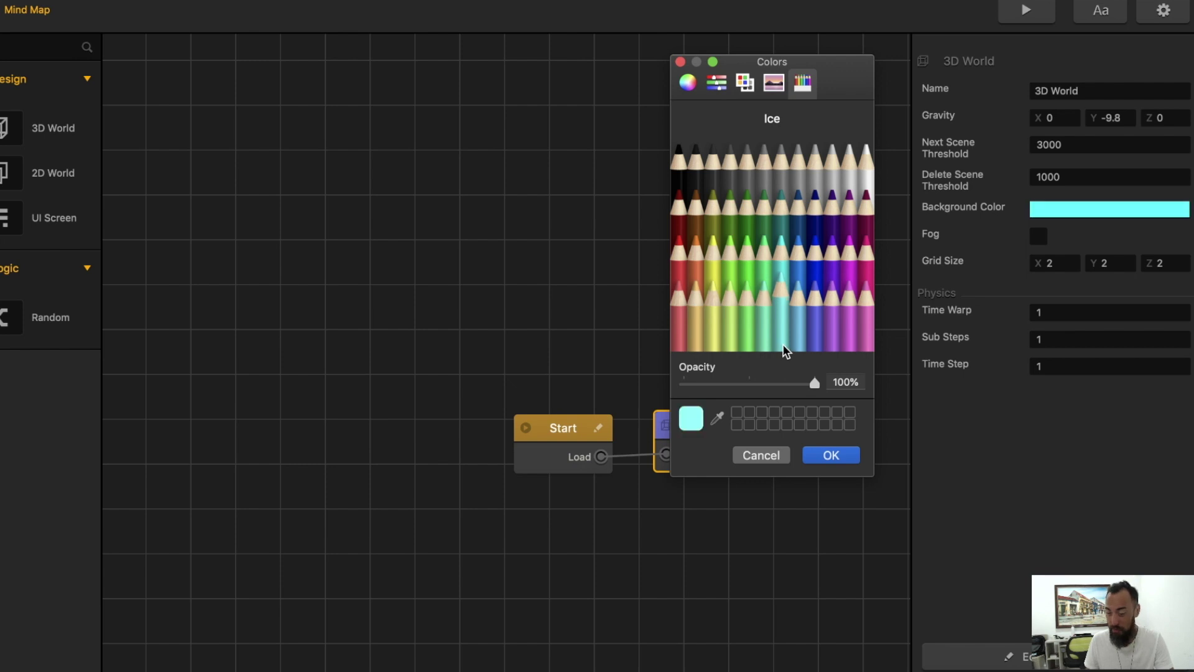
pyautogui.click(831, 455)
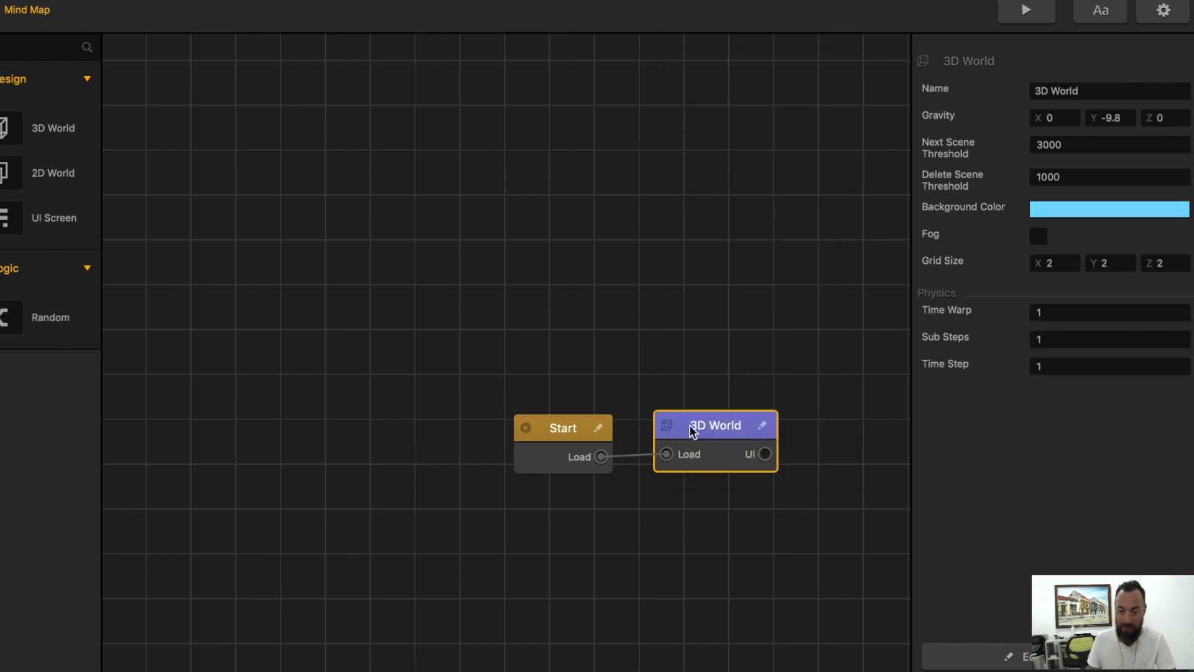
# Set the color of the Plane asset's 3D Model to bright pink and return to the 3D World
pyautogui.doubleClick(689, 424)
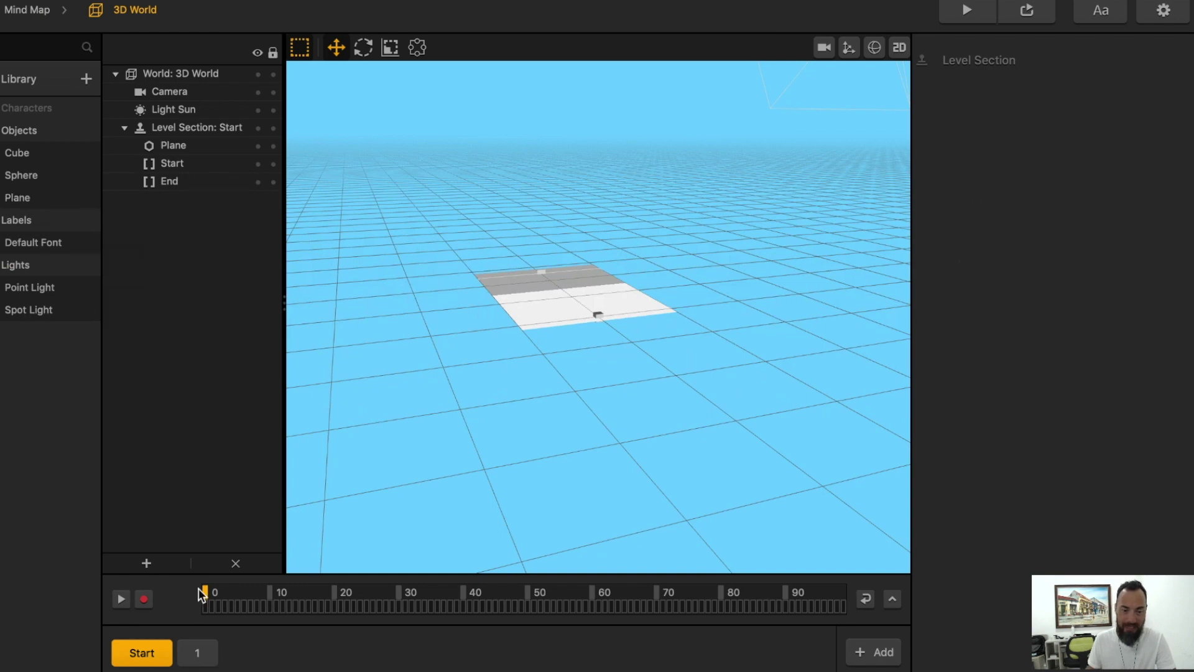
pyautogui.click(197, 653)
pyautogui.click(506, 237)
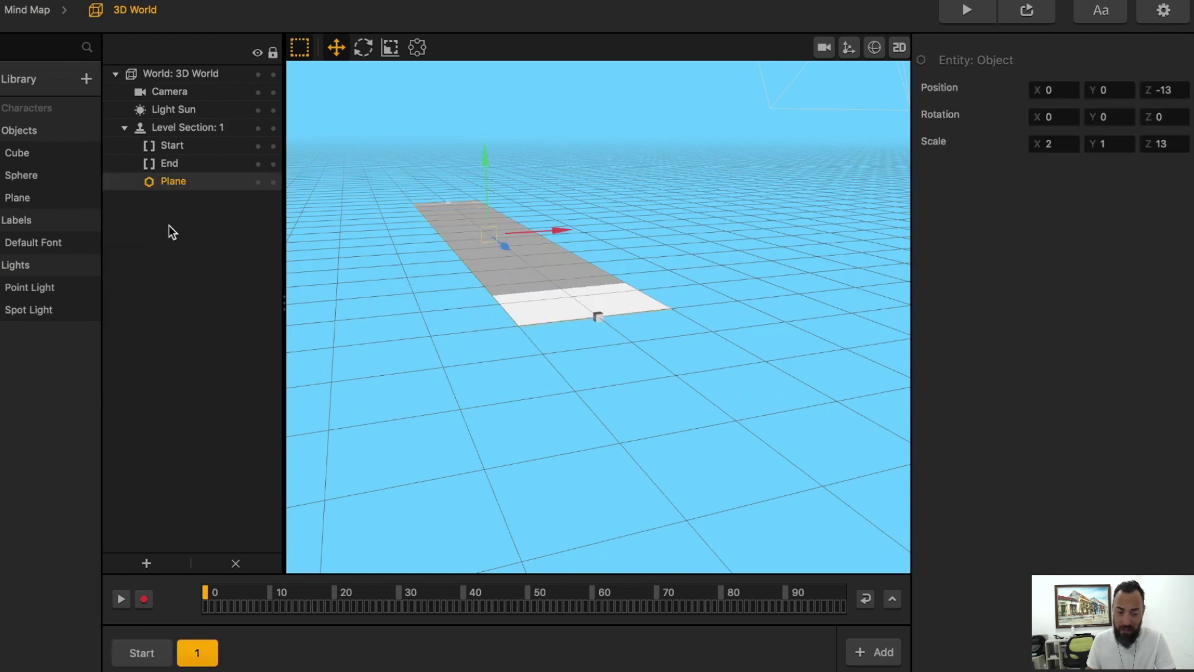
pyautogui.doubleClick(24, 201)
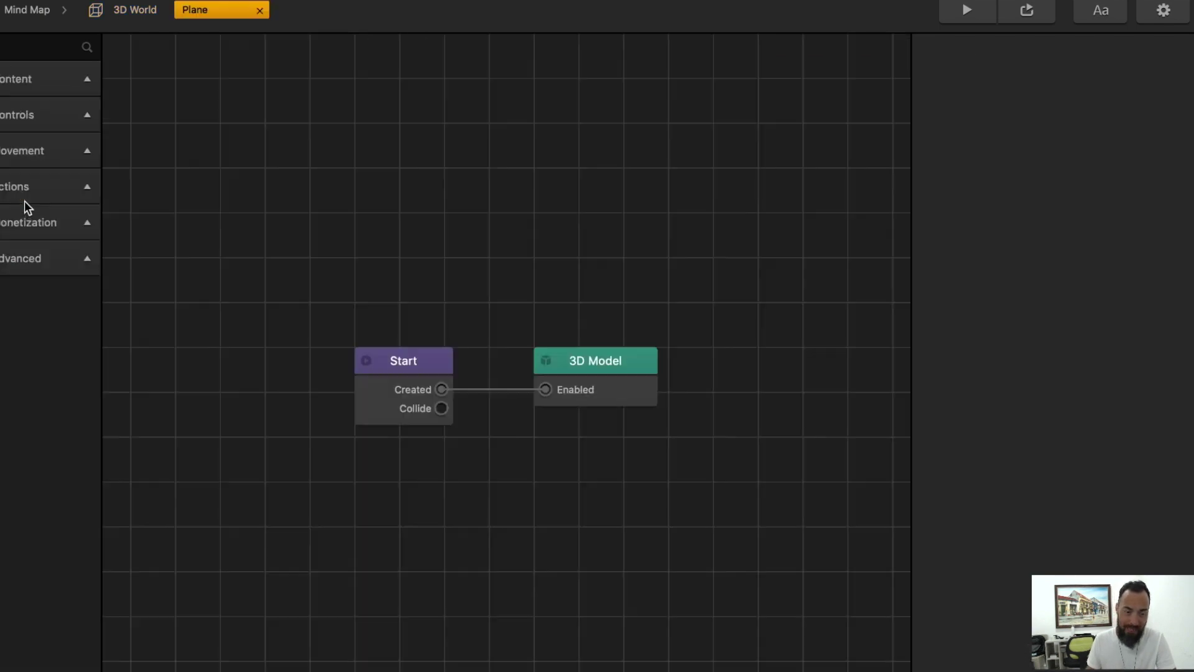
pyautogui.click(594, 354)
pyautogui.click(1107, 269)
pyautogui.click(863, 290)
pyautogui.click(832, 454)
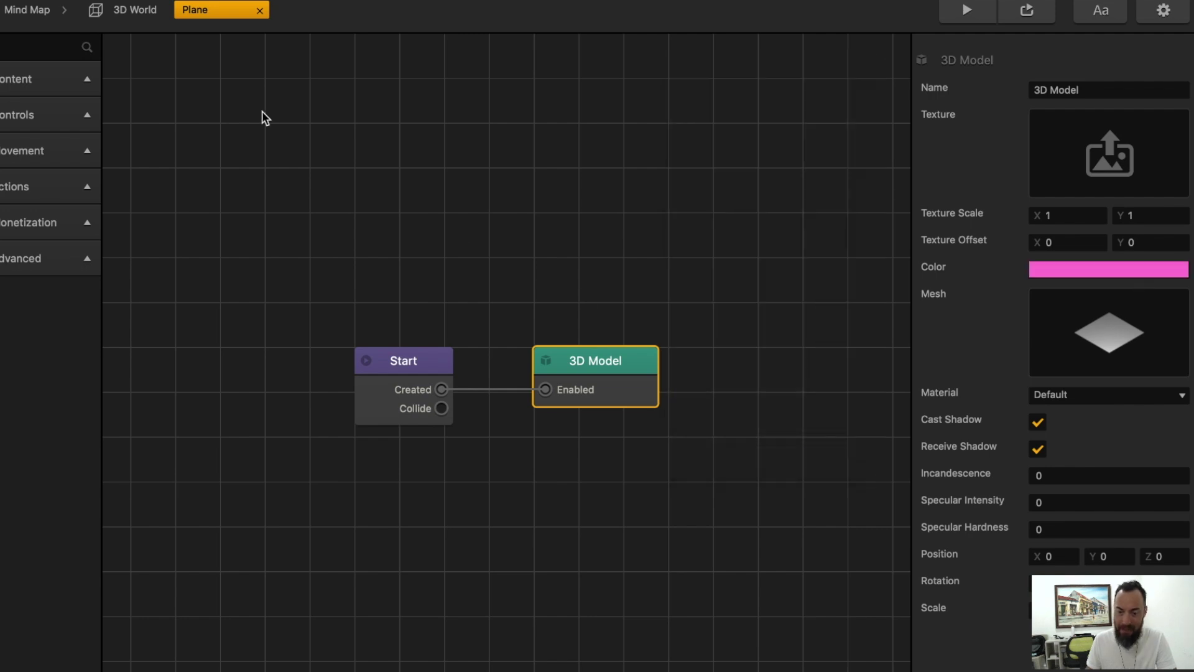
pyautogui.click(138, 11)
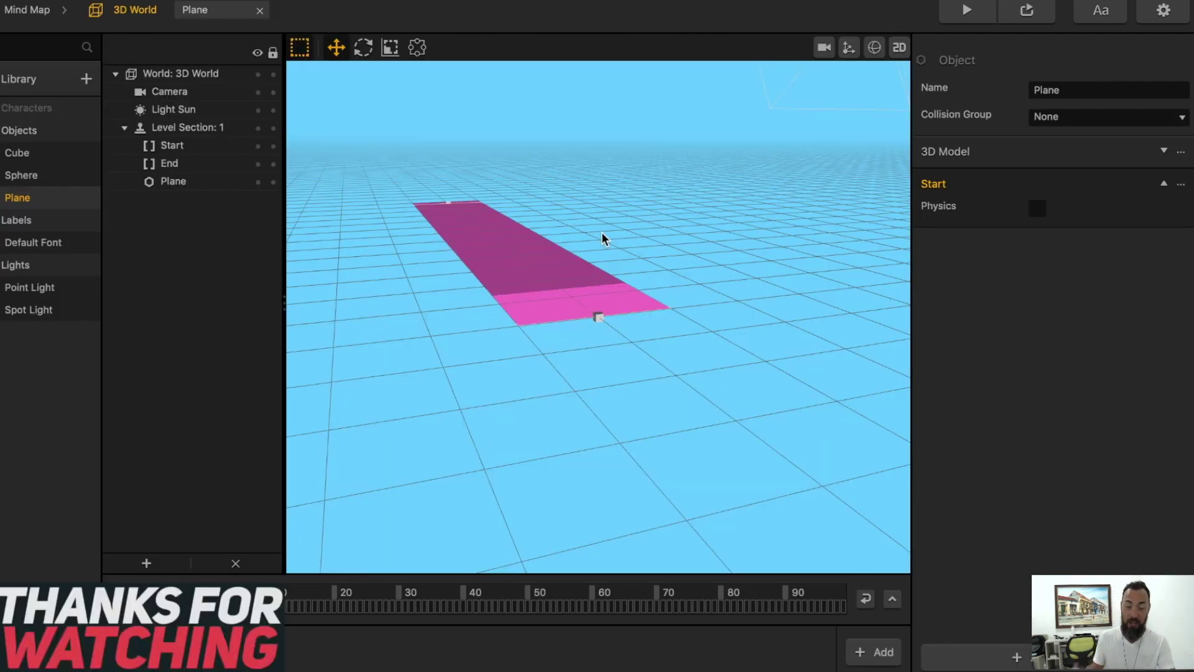
# Duplicate the Sphere asset as "Character" and move the copy into the Characters group of the library
pyautogui.click(41, 177)
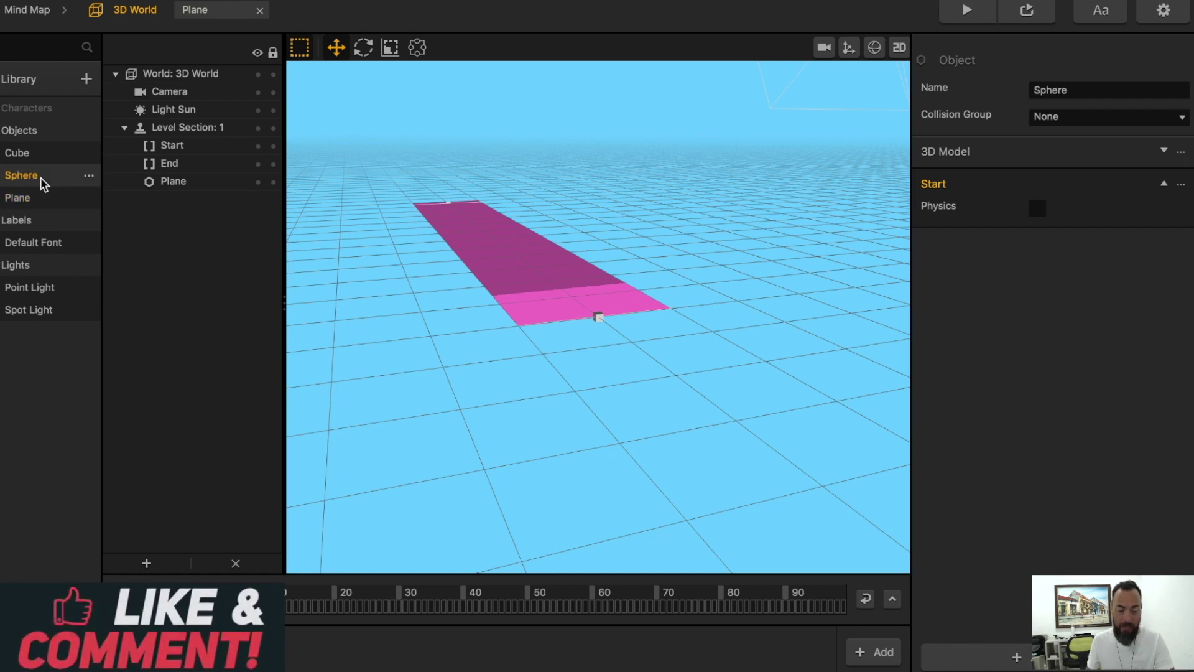
pyautogui.press('super+v')
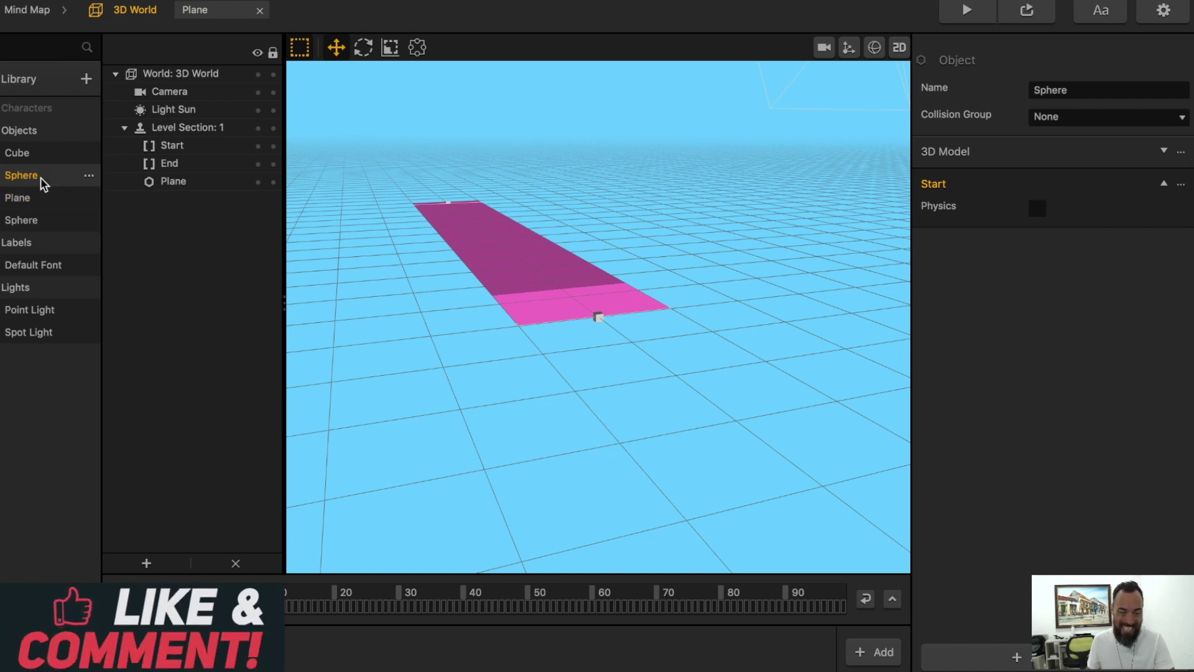
pyautogui.click(21, 224)
pyautogui.moveTo(1082, 90); pyautogui.dragTo(878, 75)
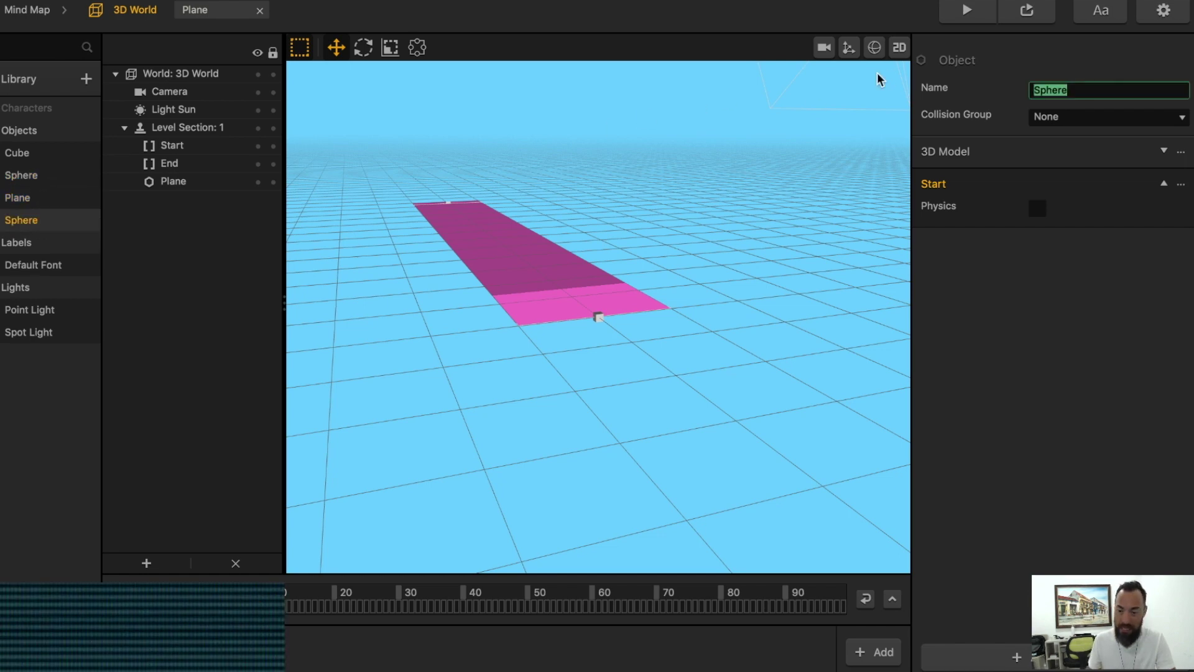
pyautogui.write('Character')
pyautogui.press('Return')
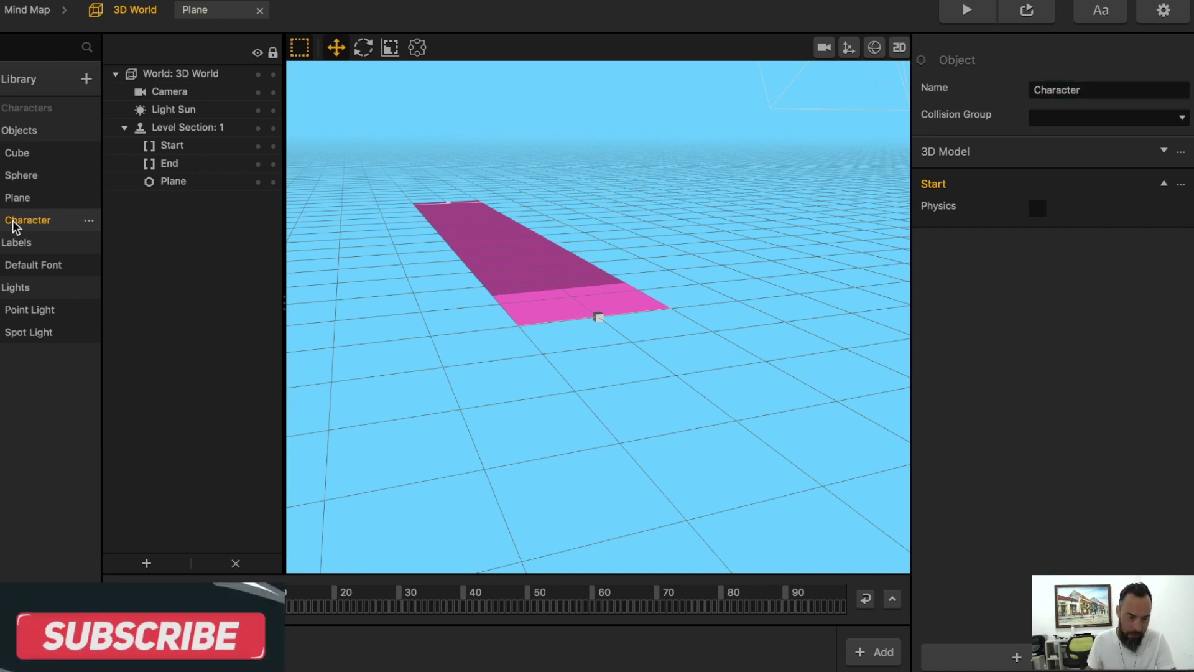
pyautogui.moveTo(14, 221); pyautogui.dragTo(32, 103)
pyautogui.click(28, 132)
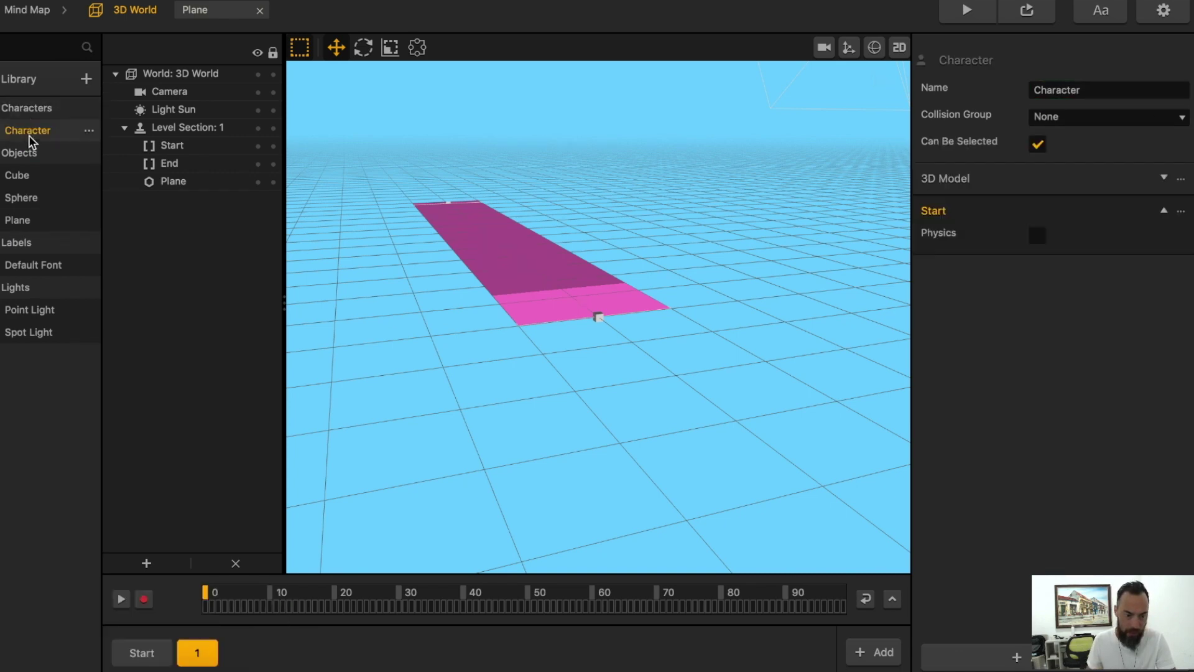
# Place the Character on the plane in the Start section and set its scale to .25 on all axes
pyautogui.click(142, 652)
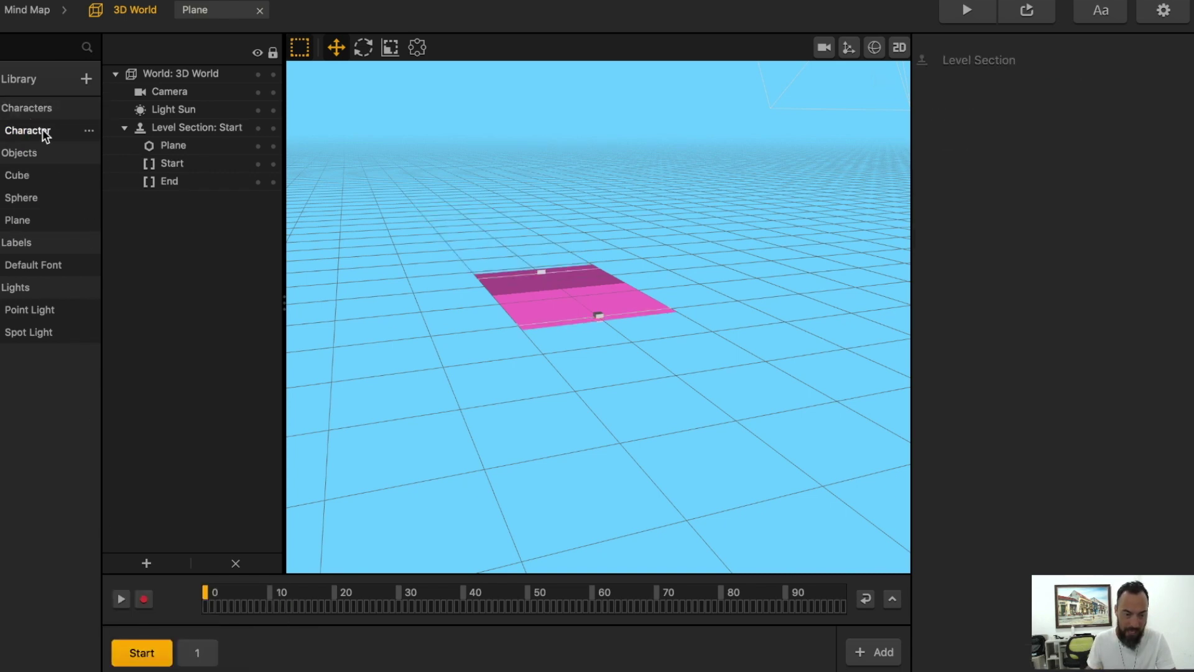
pyautogui.moveTo(43, 133); pyautogui.dragTo(594, 299)
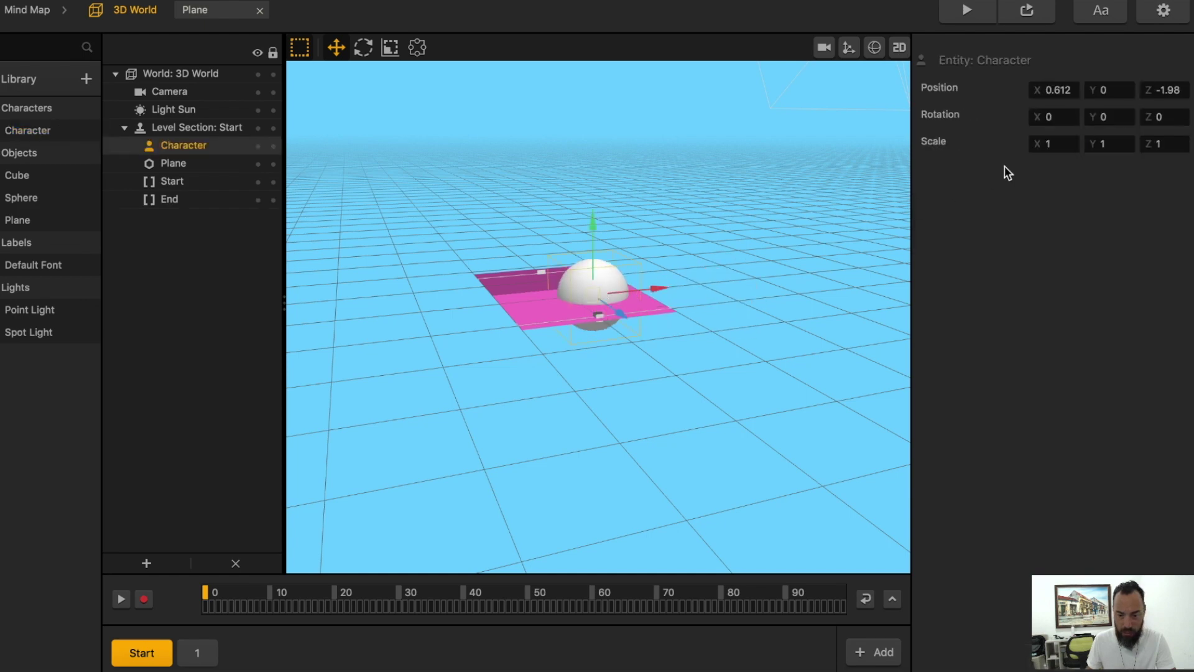
pyautogui.click(1060, 91)
pyautogui.click(1043, 143)
pyautogui.write('.25')
pyautogui.press('Return')
# Raise the character to about Y 0.24 so the ball sits above the pink plane
pyautogui.scroll(5, 602, 174)
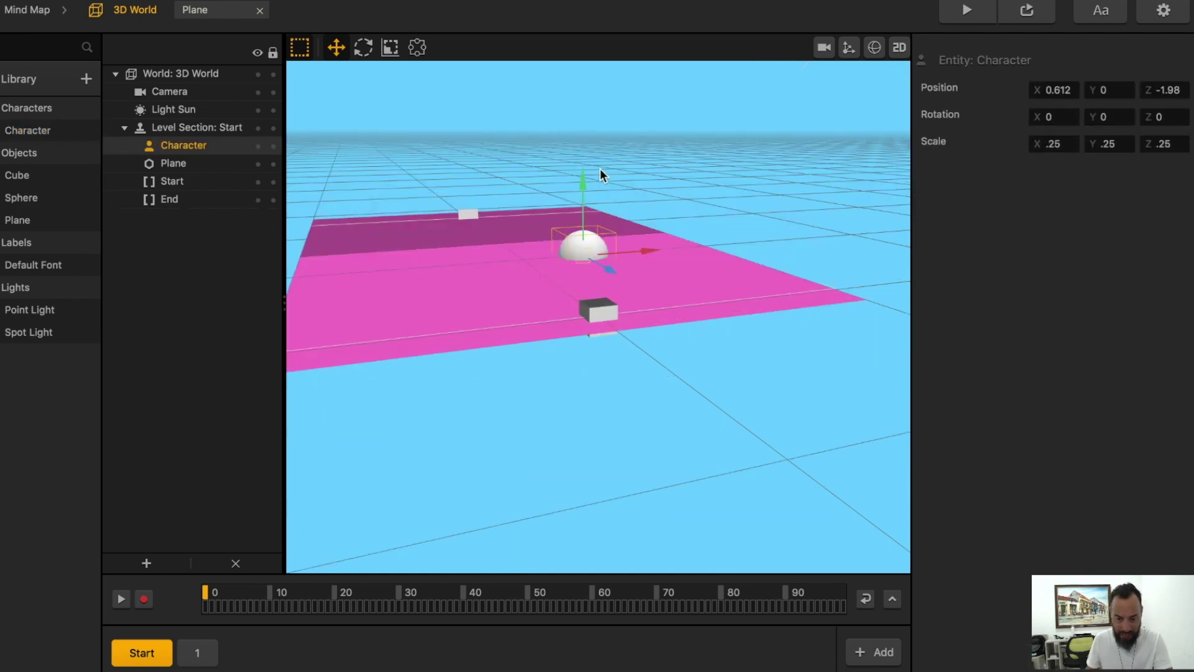
pyautogui.moveTo(582, 189); pyautogui.dragTo(582, 157)
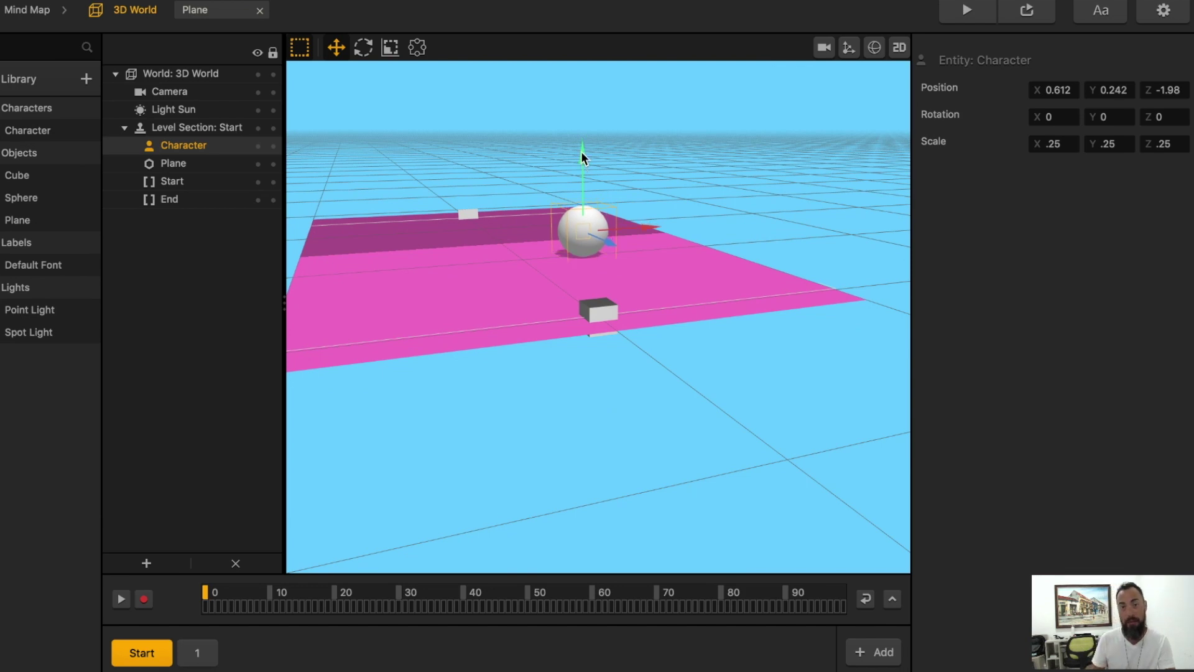
pyautogui.scroll(-5, 563, 210)
# Open the Character's node map and add a Touch Move node and a Move node beside the 3D Model node
pyautogui.doubleClick(24, 130)
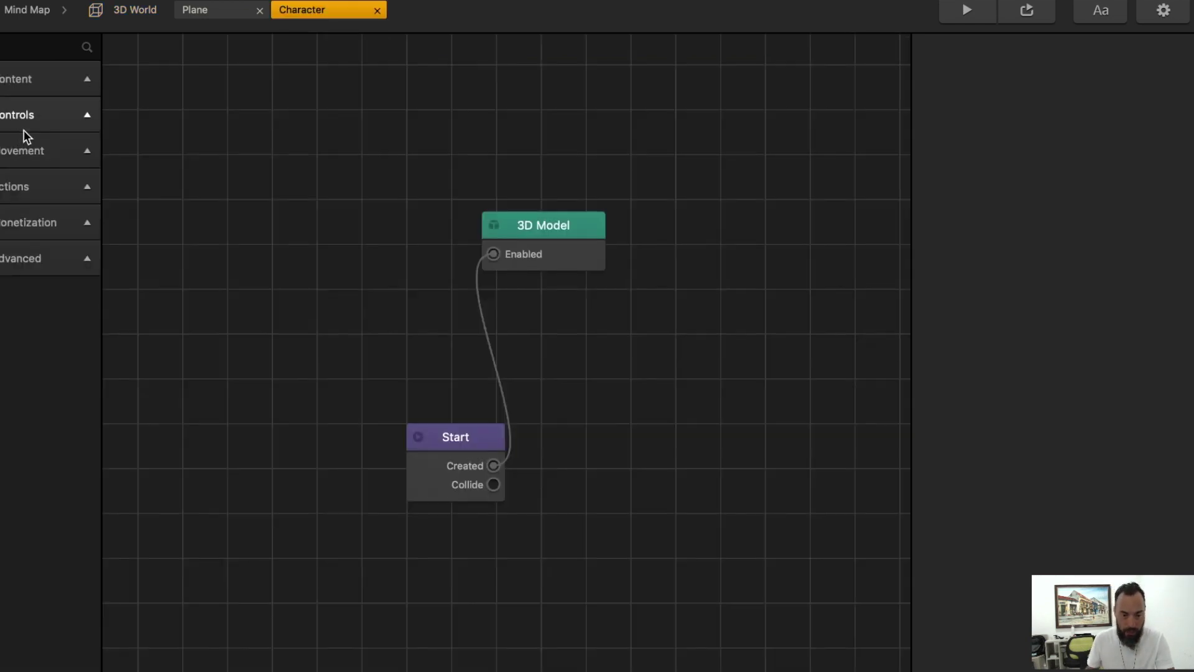
pyautogui.click(25, 113)
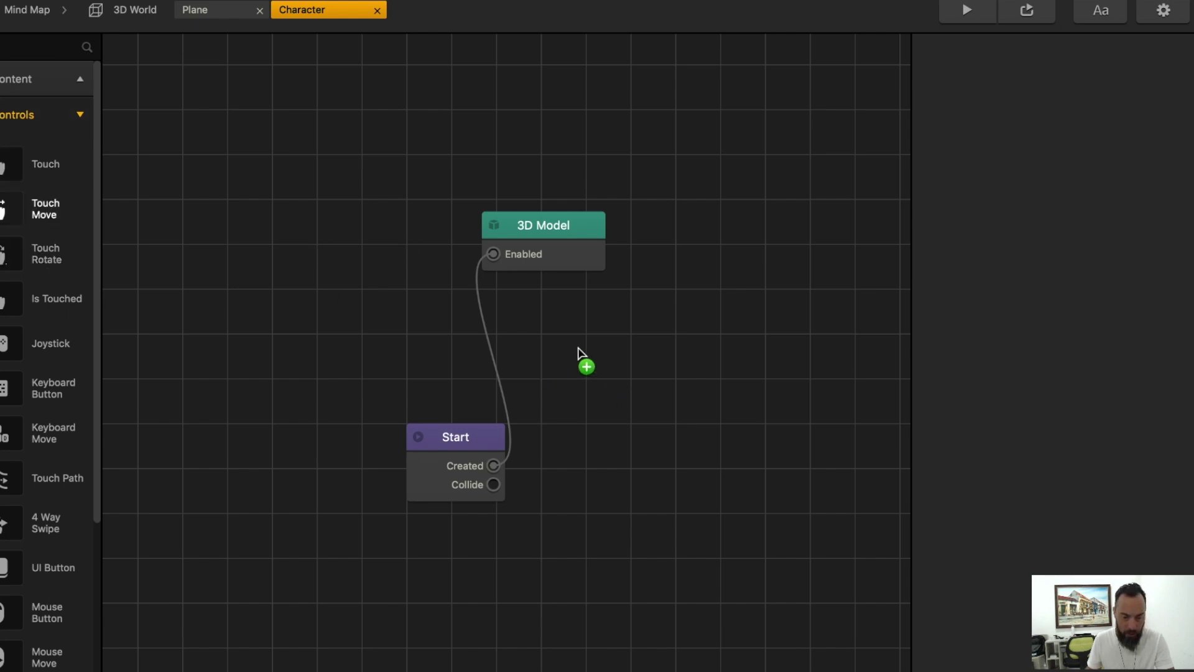
pyautogui.moveTo(578, 352); pyautogui.dragTo(580, 353)
pyautogui.click(27, 121)
pyautogui.click(24, 149)
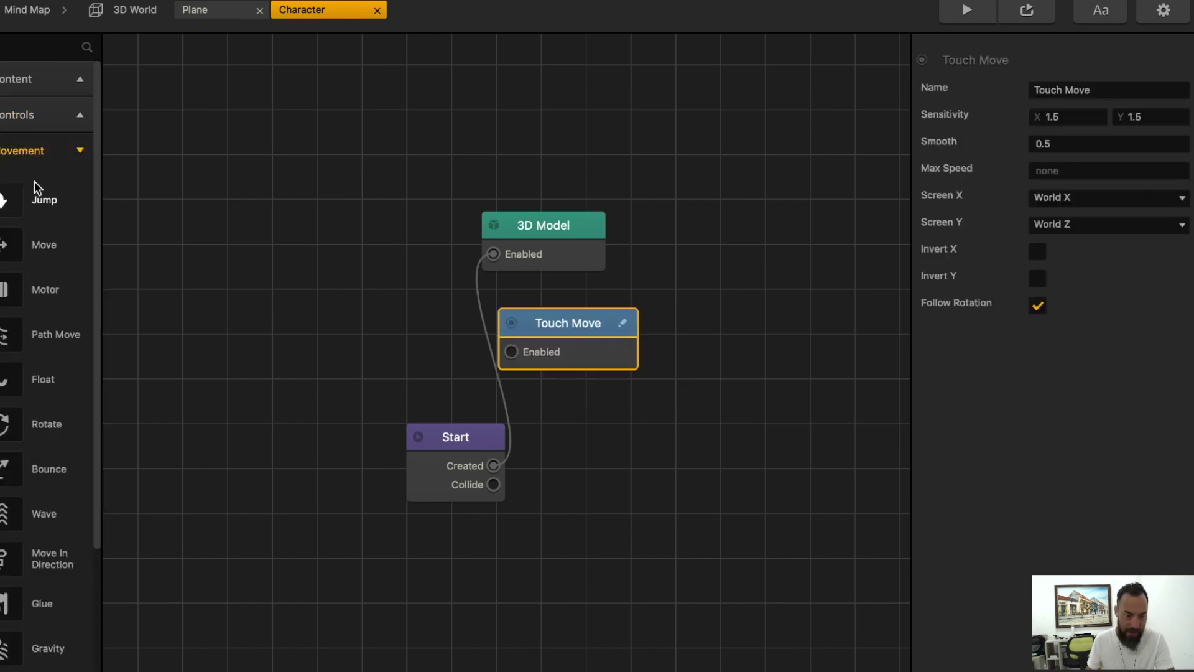
pyautogui.moveTo(770, 274); pyautogui.dragTo(769, 272)
pyautogui.moveTo(730, 227); pyautogui.dragTo(664, 215)
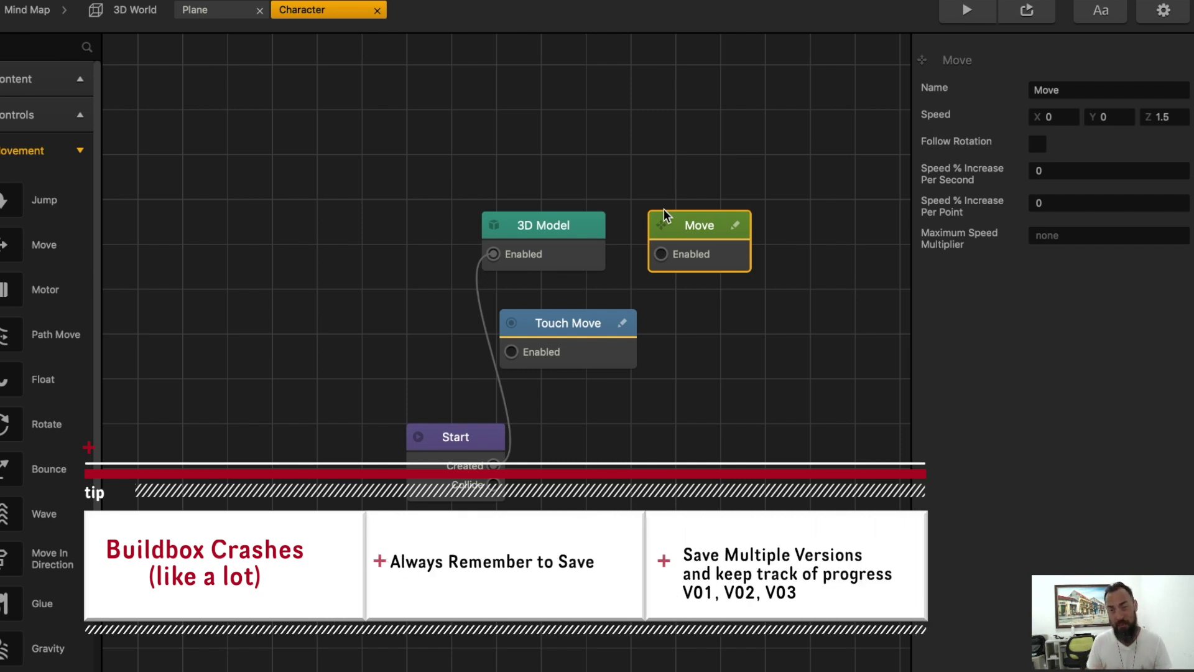
# Save the project with the Save As command
pyautogui.click(90, 0)
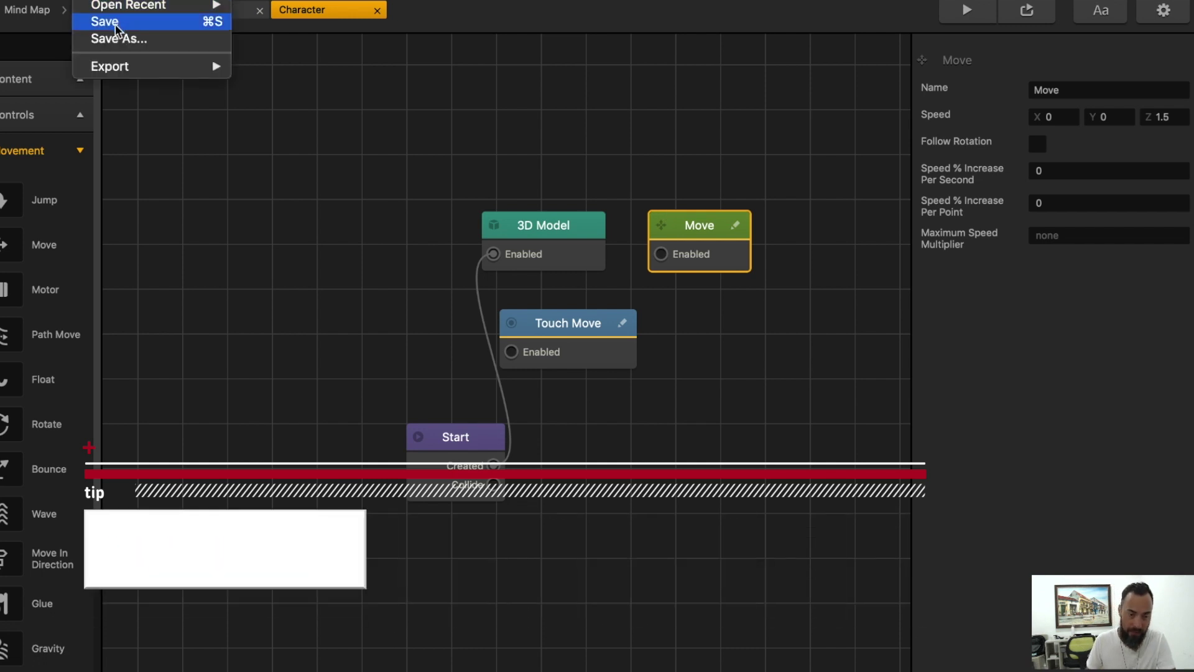
pyautogui.click(119, 39)
pyautogui.press('Return')
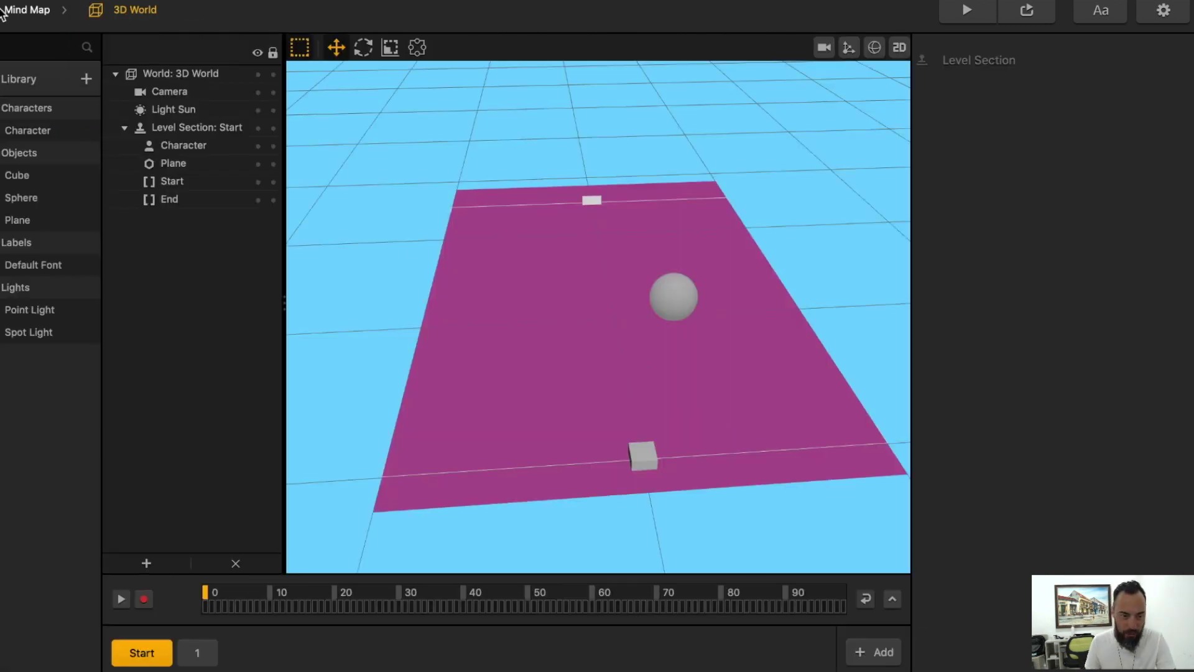
# Add the ready-made Deep Fly asset to the library and open its node map
pyautogui.click(22, 81)
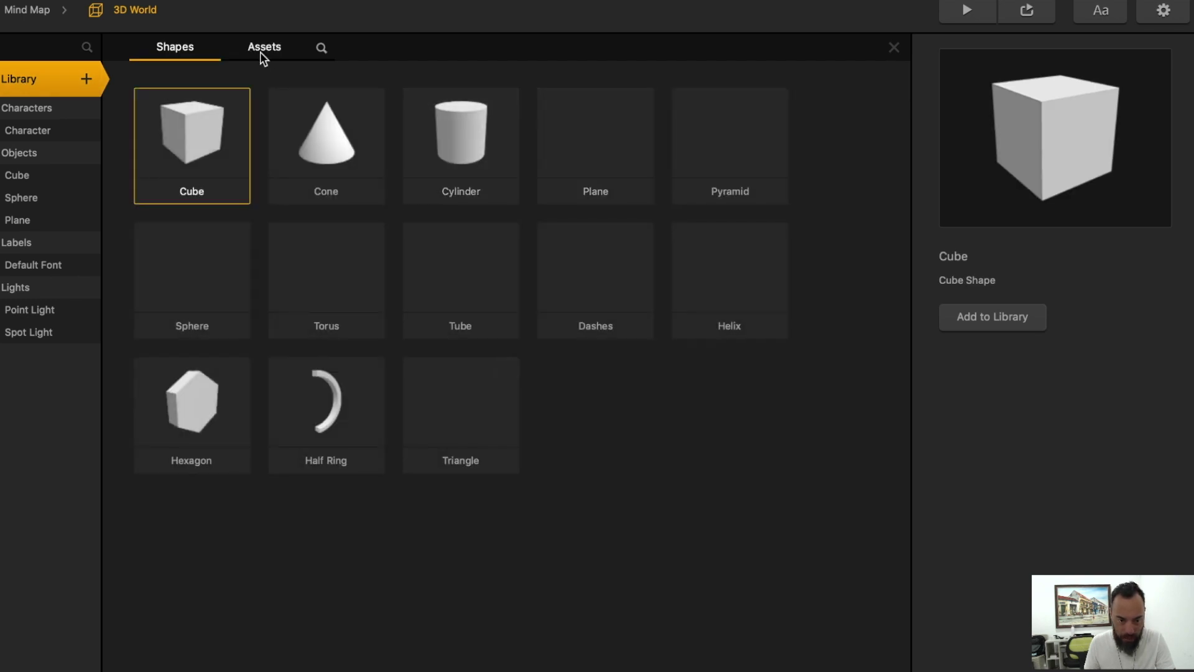
pyautogui.click(260, 51)
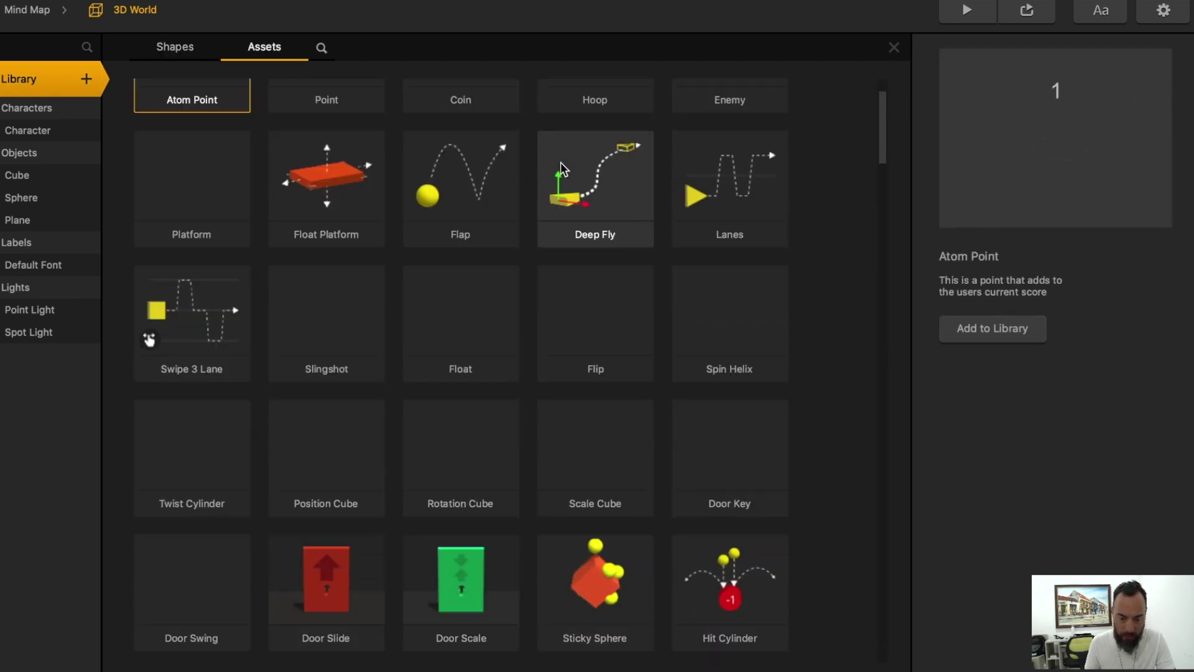
pyautogui.click(584, 283)
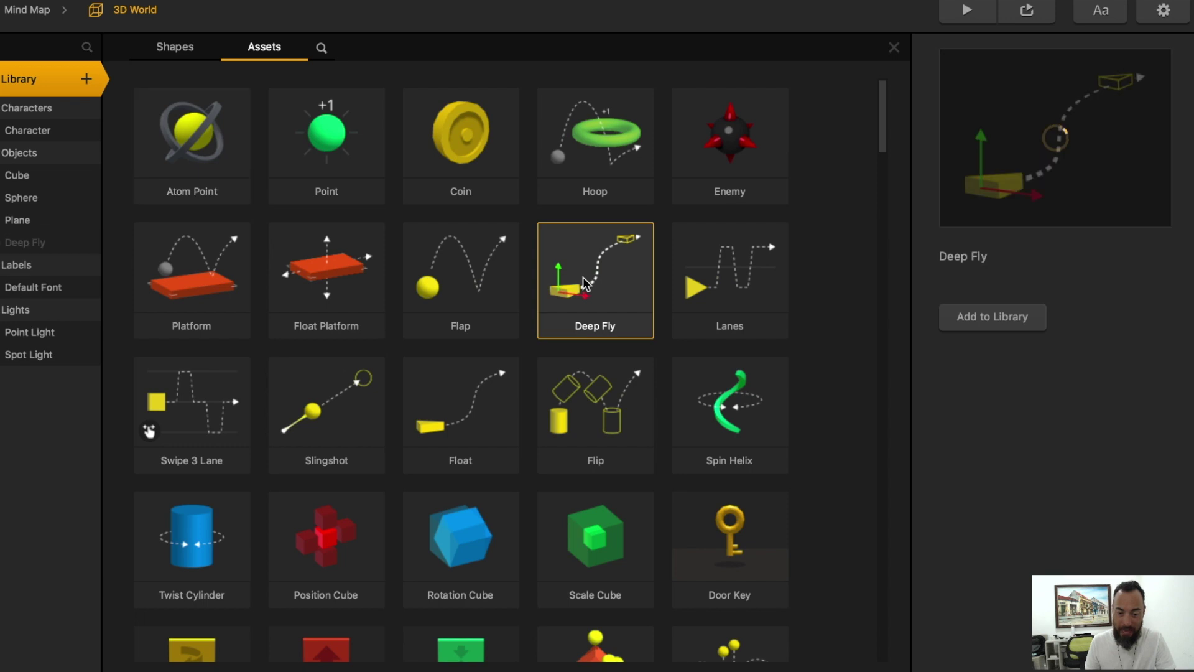
pyautogui.click(34, 246)
pyautogui.doubleClick(34, 247)
# Copy Deep Fly's Trail node above the Character's 3D Model node and connect Trail and Touch Move to Start's Created output
pyautogui.click(388, 553)
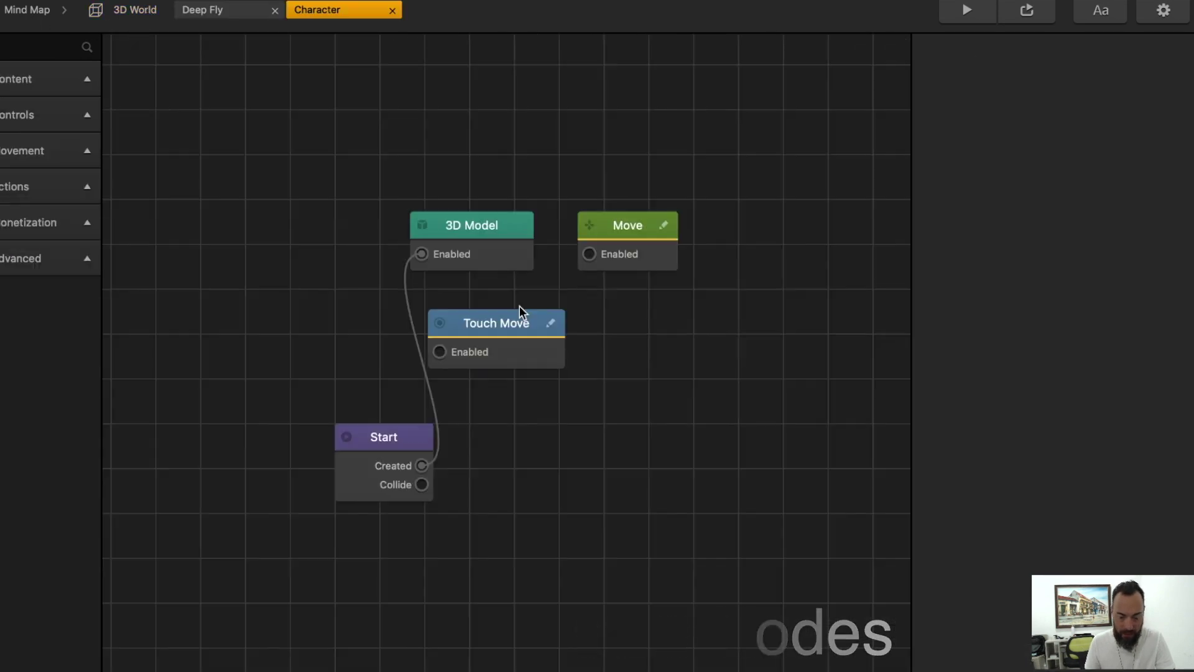
pyautogui.hotkey('ctrl', 'v')
pyautogui.moveTo(520, 341); pyautogui.dragTo(472, 157)
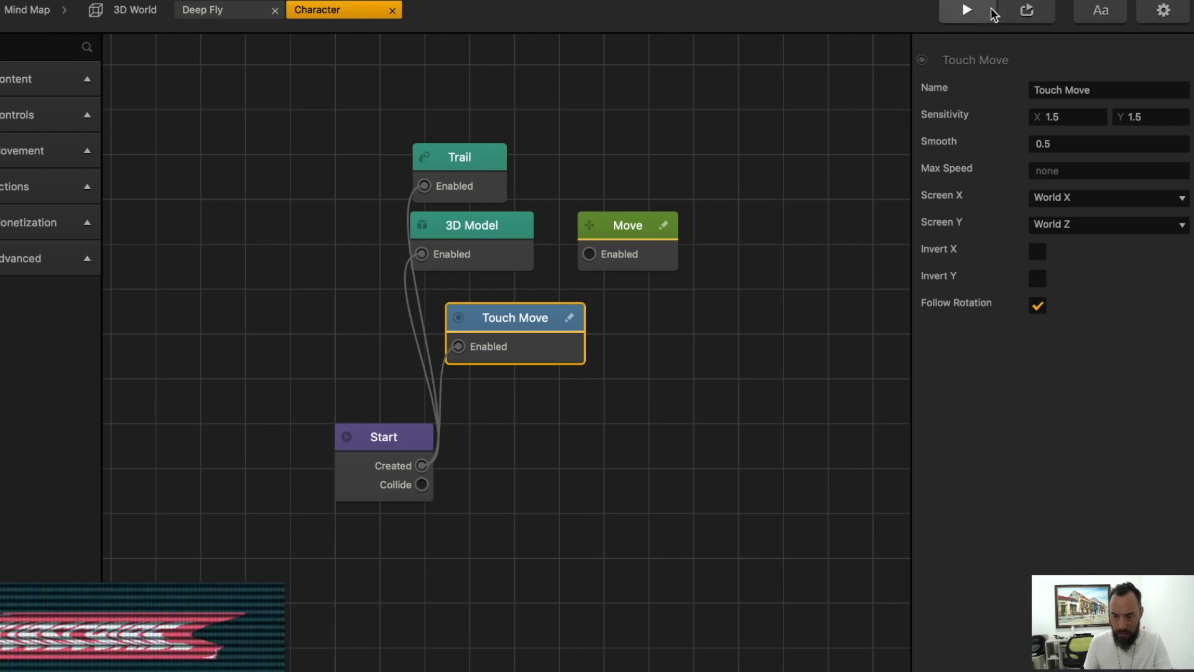
# Test moving the ball in the game preview and set the Touch Move sensitivity to 1 on both X and Y
pyautogui.click(992, 11)
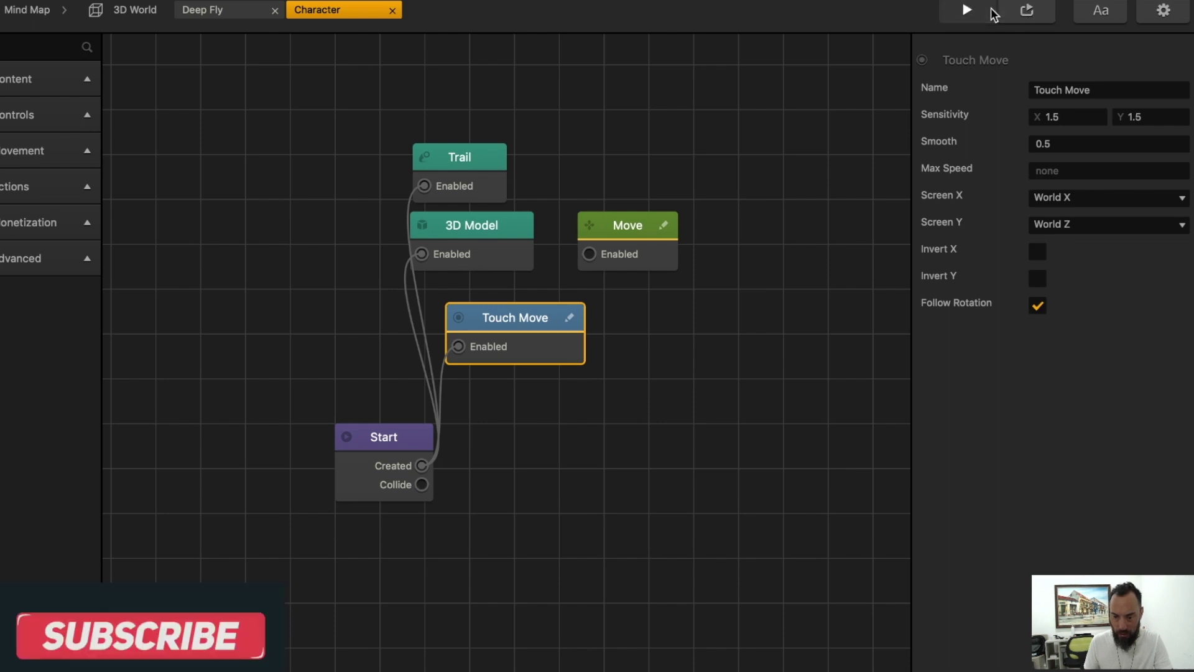
pyautogui.moveTo(426, 299)
pyautogui.mouseDown()
pyautogui.moveTo(418, 608)
pyautogui.moveTo(387, 560)
pyautogui.moveTo(468, 577)
pyautogui.moveTo(386, 622)
pyautogui.moveTo(454, 584)
pyautogui.mouseUp()
pyautogui.click(1061, 120)
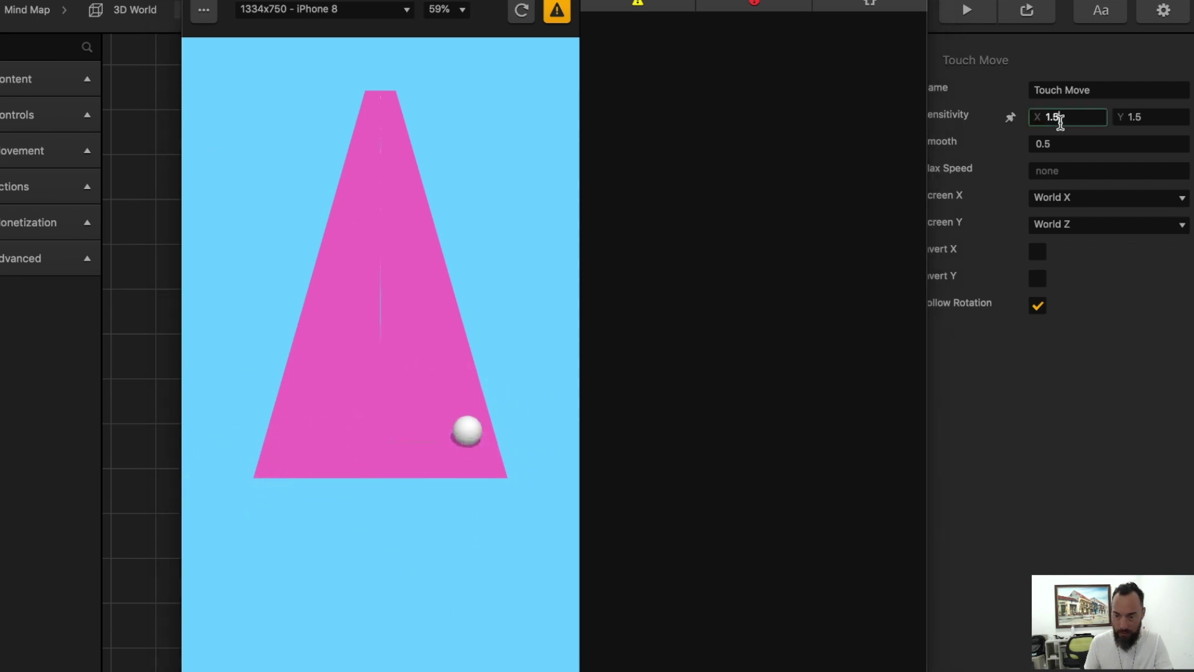
pyautogui.write('1')
pyautogui.press('Tab')
pyautogui.write('1')
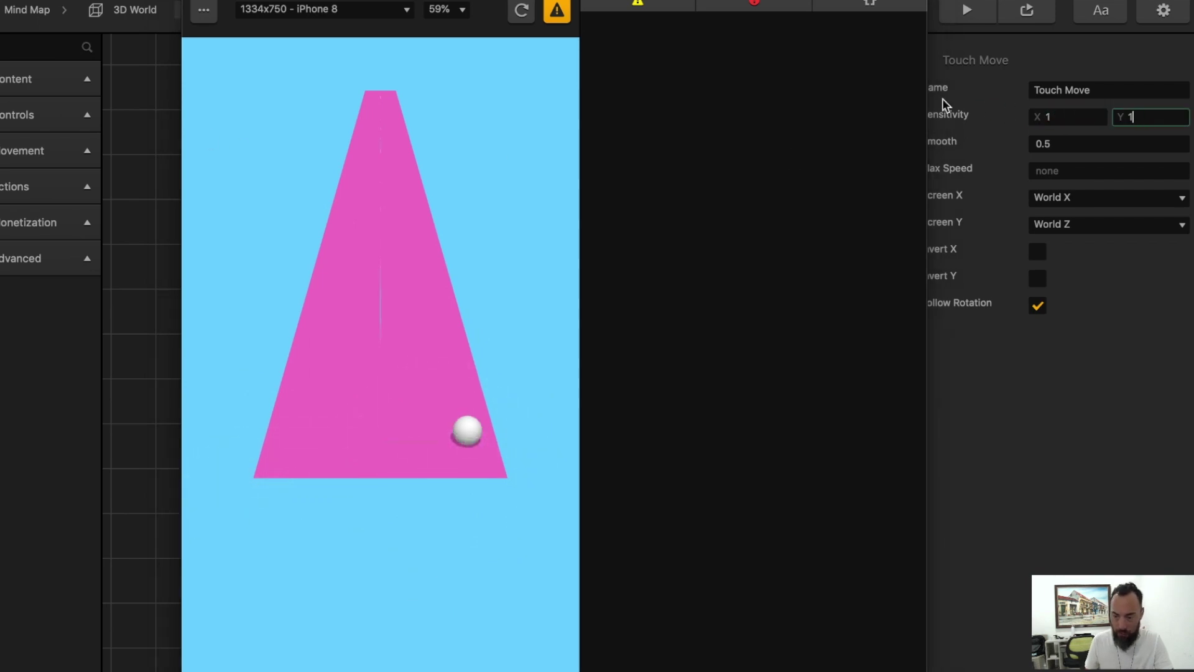
pyautogui.press('Tab')
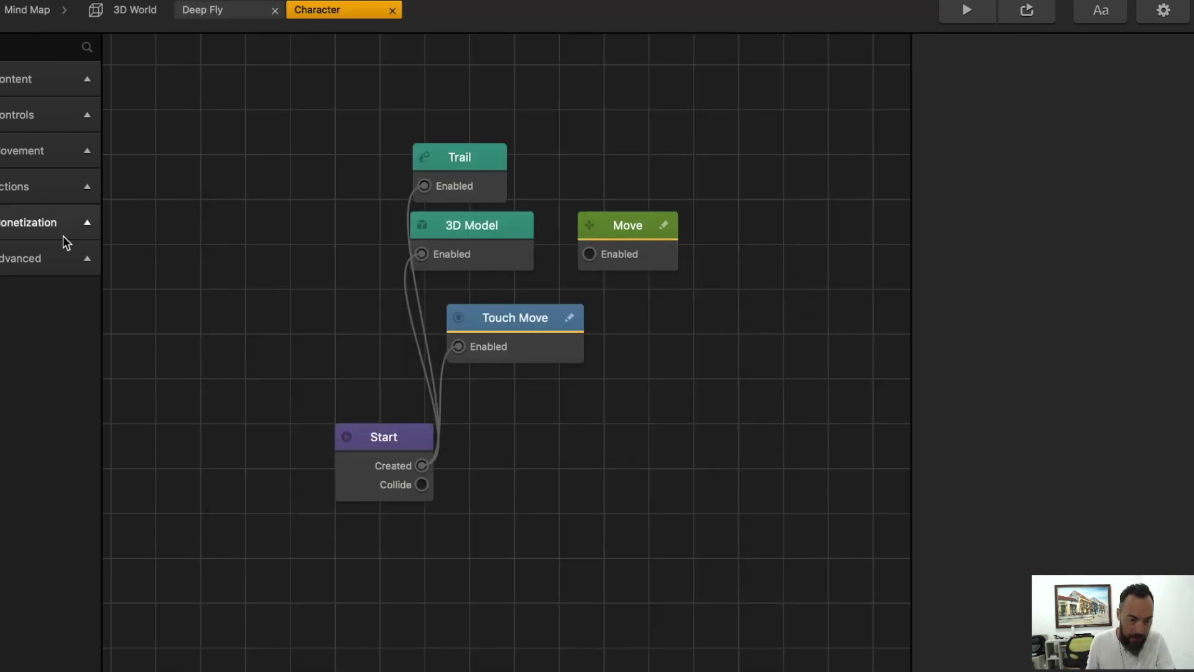
# Add a Position Limiter node above the Trail node in the Character's node map
pyautogui.click(60, 150)
pyautogui.click(59, 150)
pyautogui.click(62, 197)
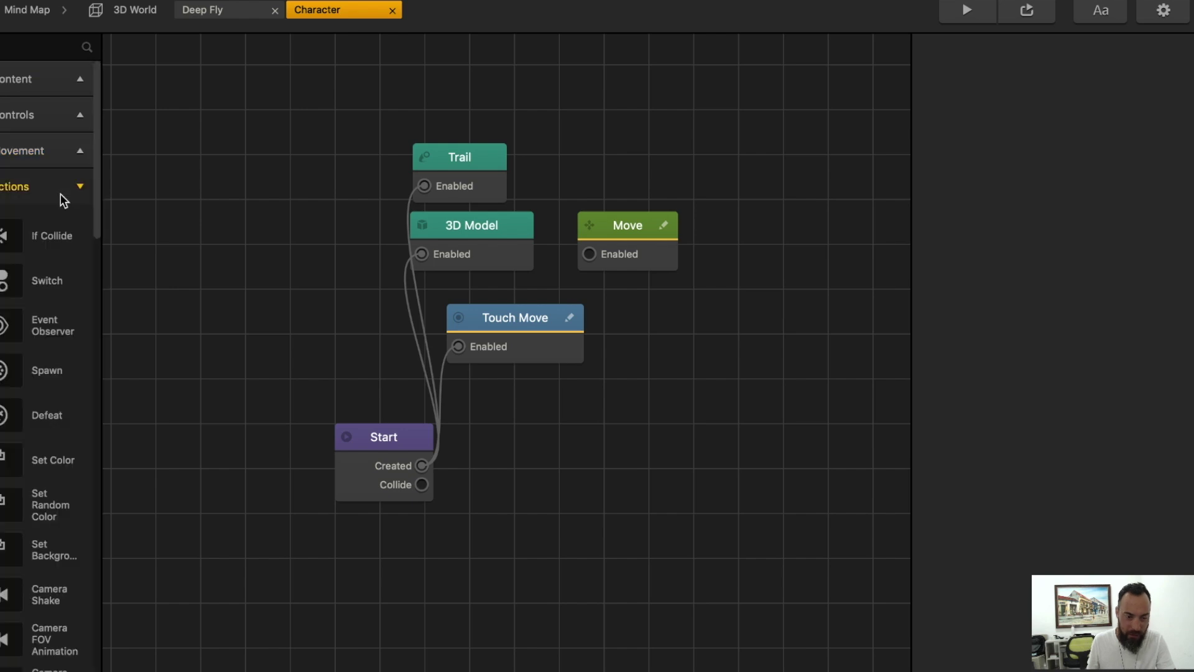
pyautogui.scroll(-5, 50, 263)
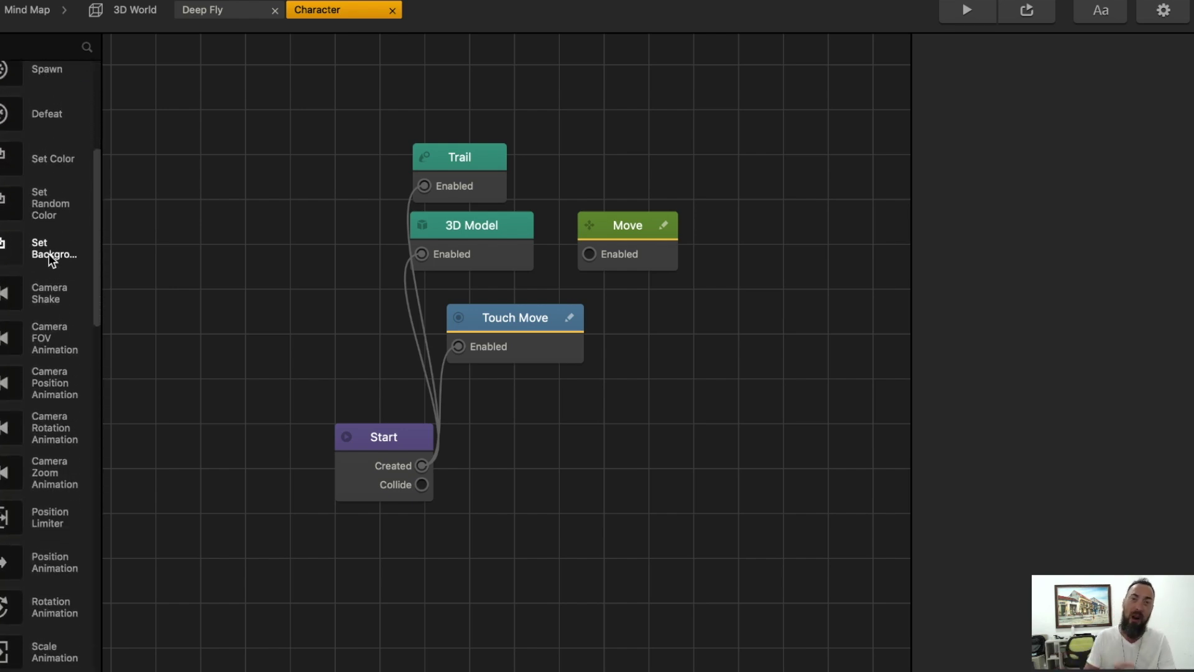
pyautogui.scroll(-2, 51, 403)
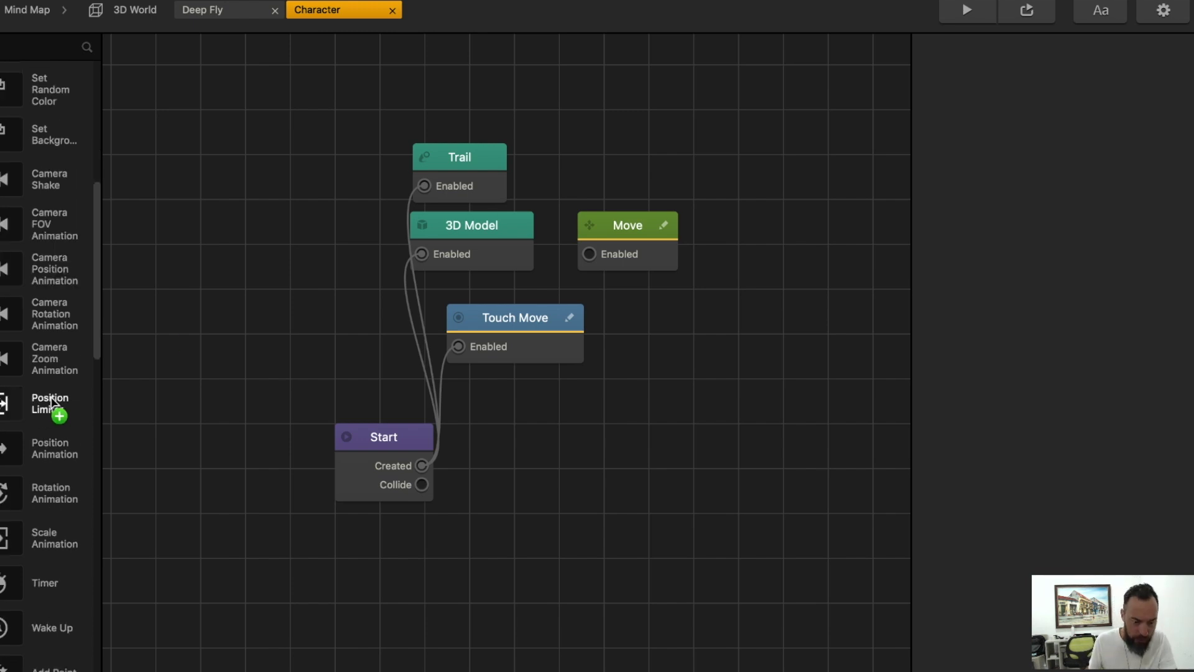
pyautogui.moveTo(306, 252); pyautogui.dragTo(434, 65)
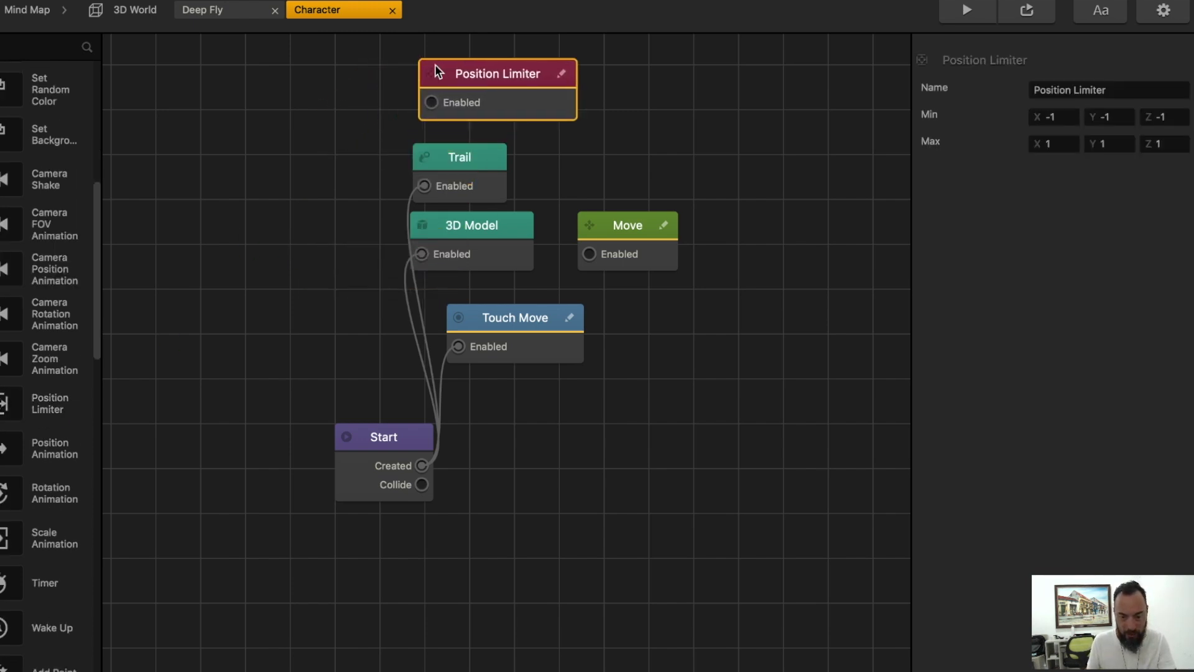
# Close the Deep Fly node map and set the Position Limiter's X minimum to -1.5 and X maximum to 1.5
pyautogui.click(128, 13)
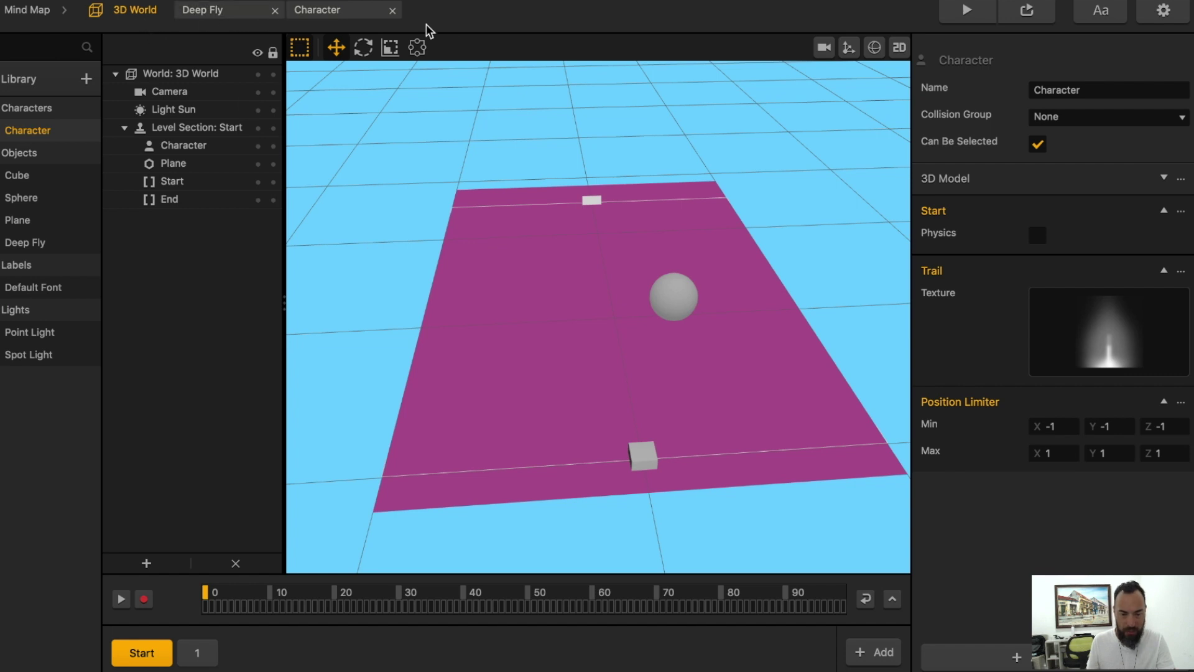
pyautogui.click(274, 11)
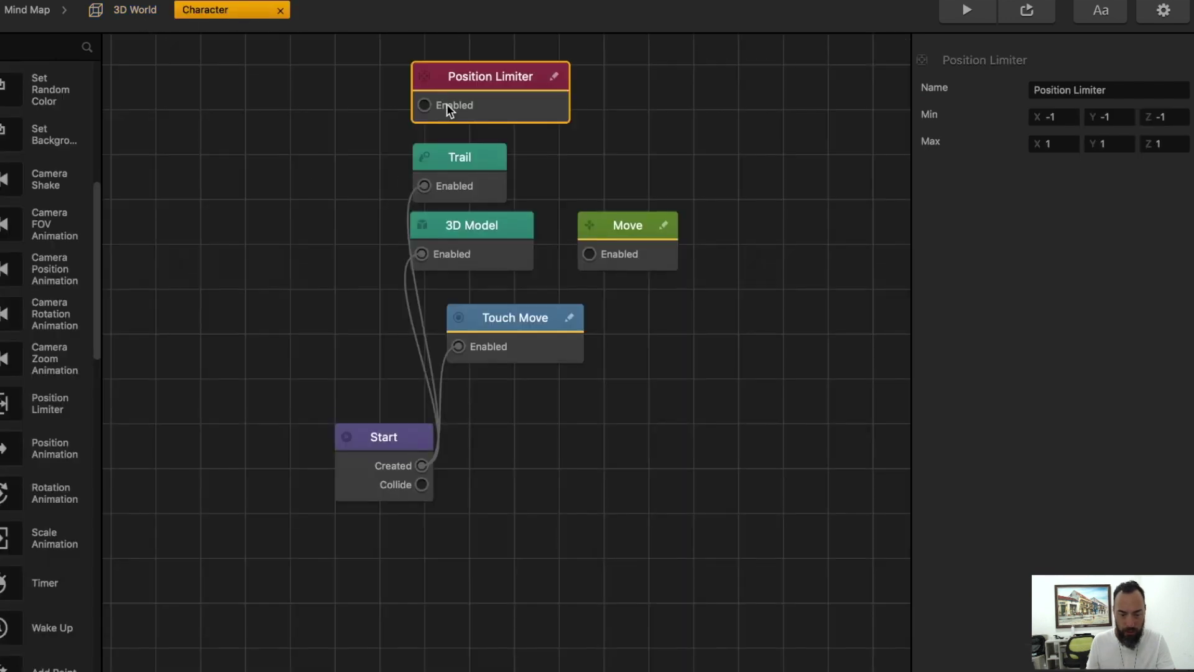
pyautogui.click(1059, 116)
pyautogui.write('.')
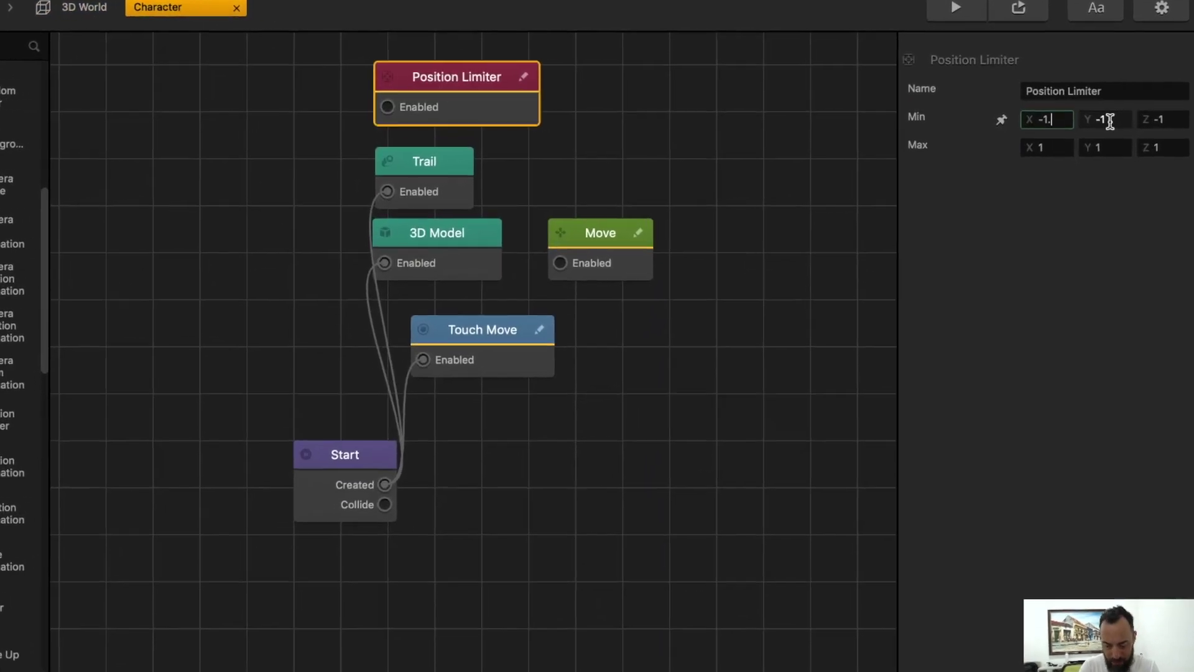
pyautogui.write('5')
pyautogui.click(1063, 147)
pyautogui.write('.5')
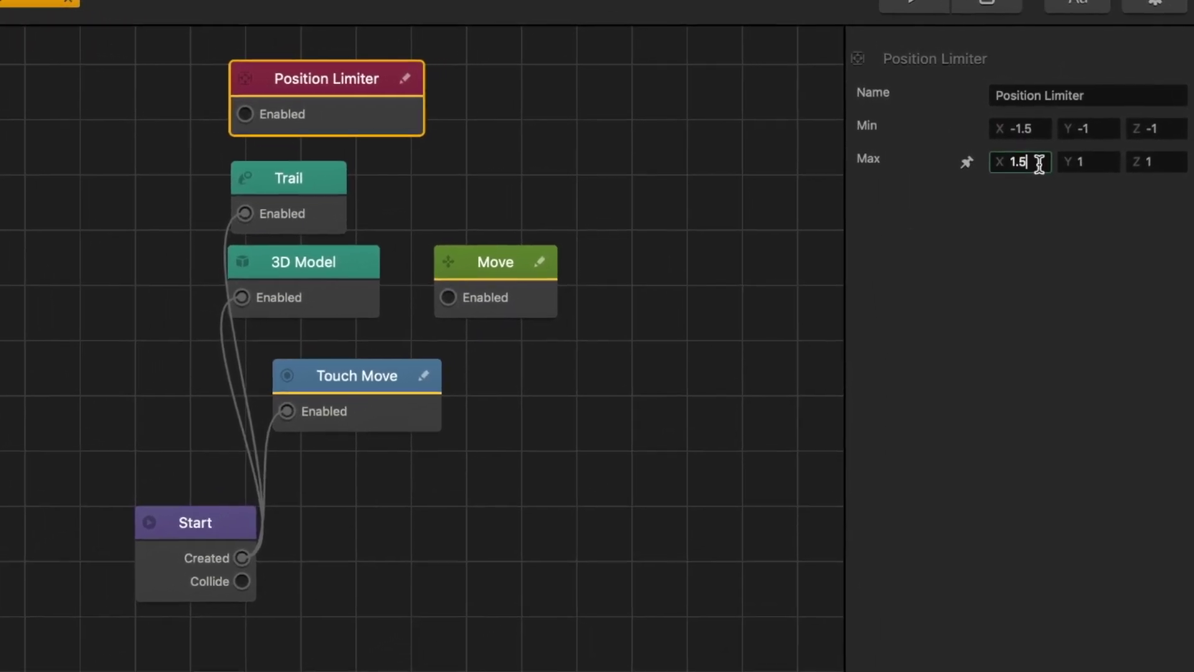
# Clear the Position Limiter's Z maximum and minimum and connect the node to Start's Created output
pyautogui.moveTo(1167, 162); pyautogui.dragTo(1087, 158)
pyautogui.press('BackSpace')
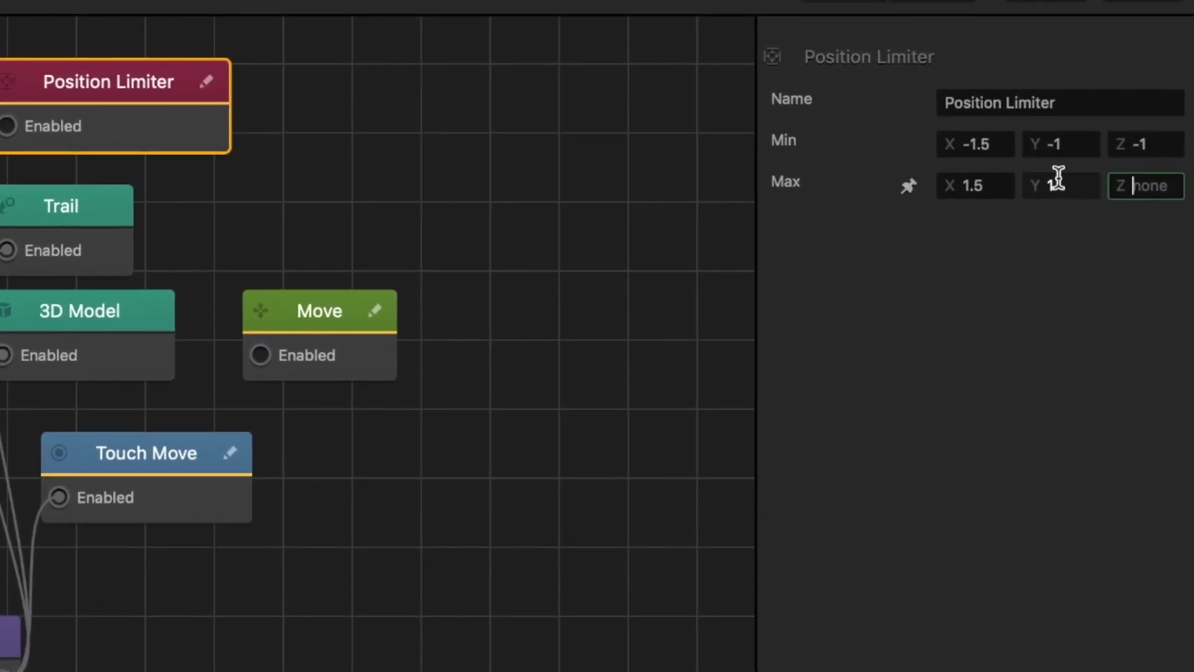
pyautogui.click(1149, 144)
pyautogui.press('BackSpace')
pyautogui.press('Tab')
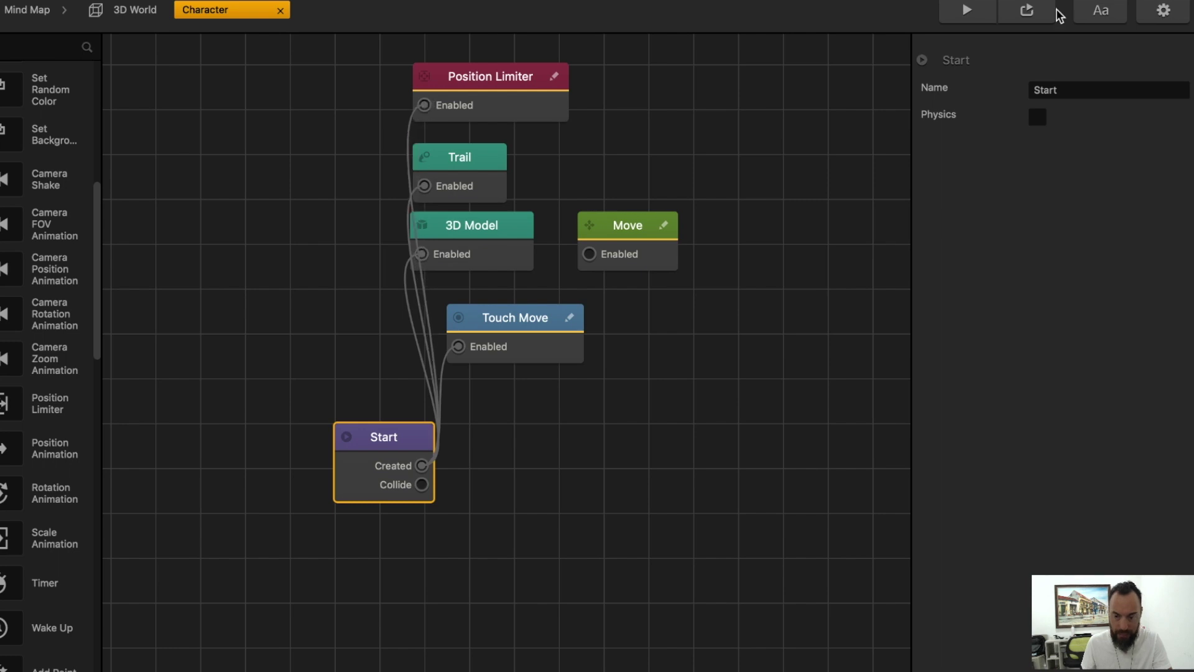
# Test the limits in the game preview and set the Position Limiter's X minimum to -1.75 and X maximum to 1.75
pyautogui.click(987, 9)
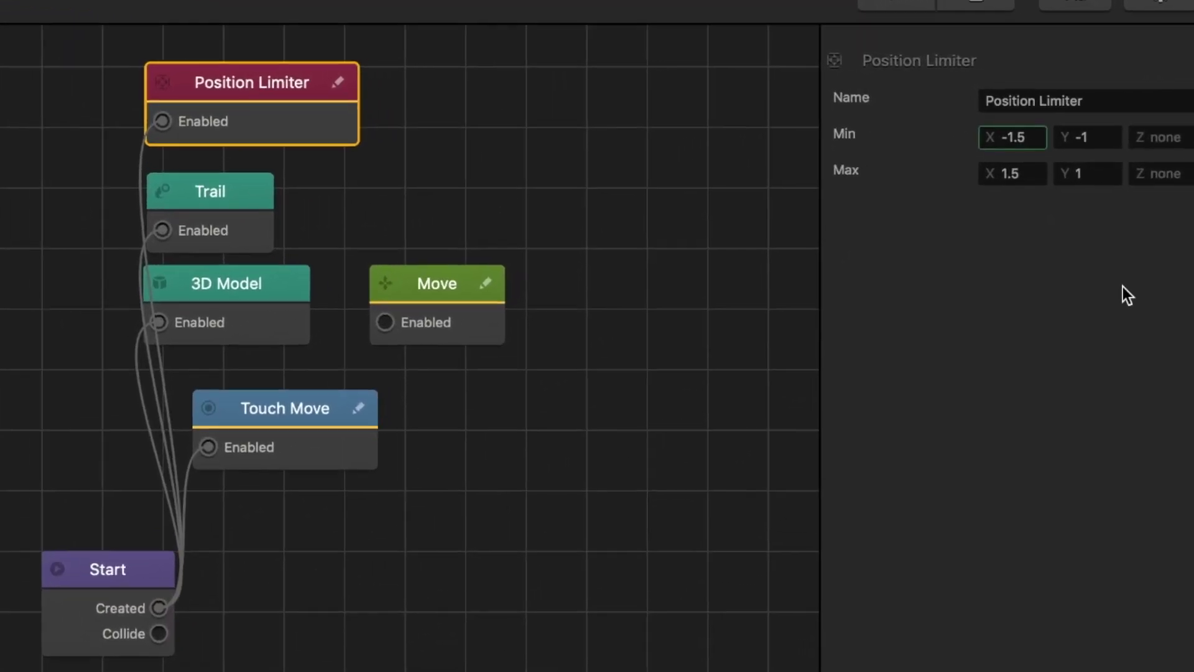
pyautogui.write('7')
pyautogui.click(1014, 175)
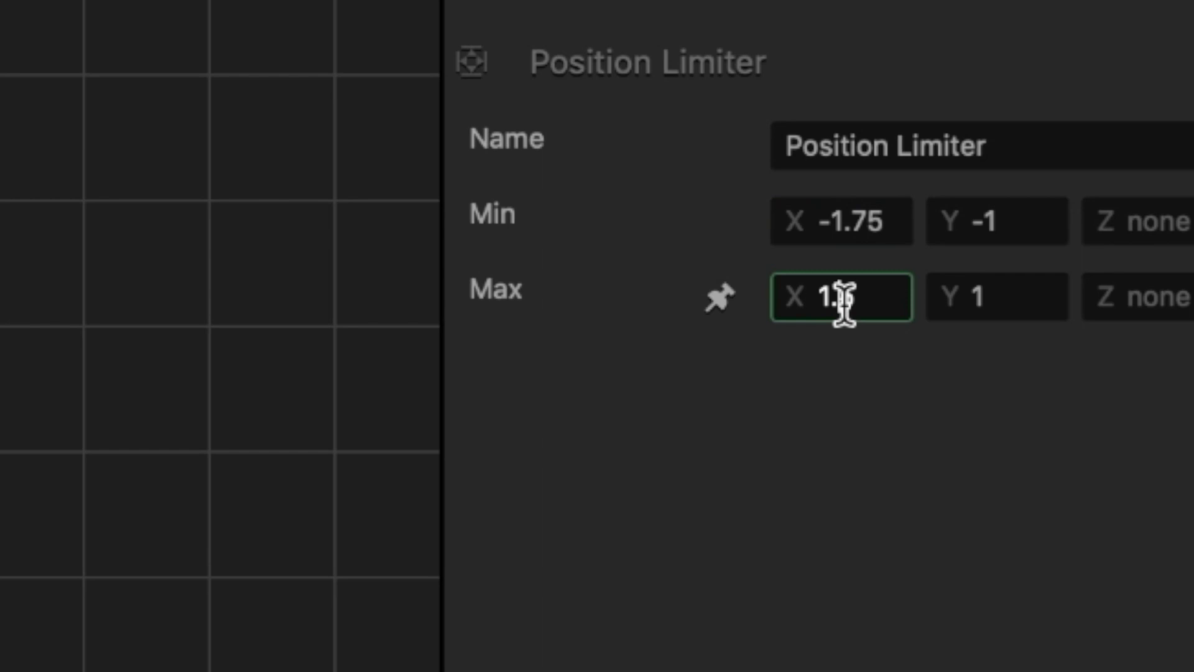
pyautogui.write('7')
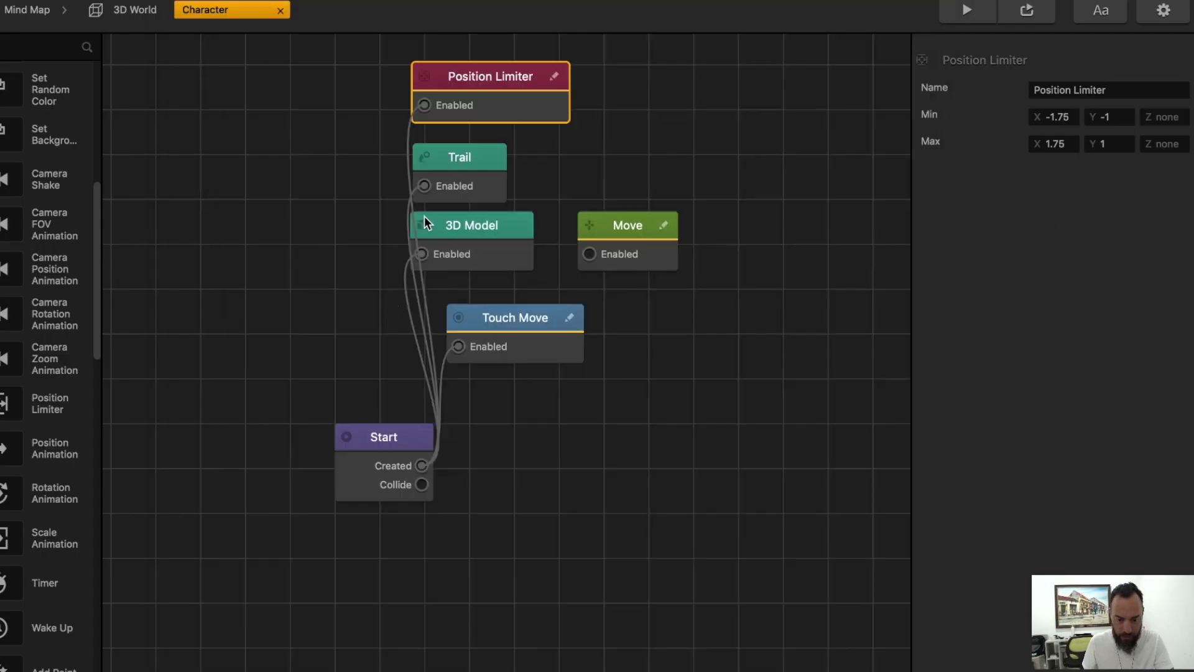
# Set the width of the Character's Trail node to 20
pyautogui.click(452, 176)
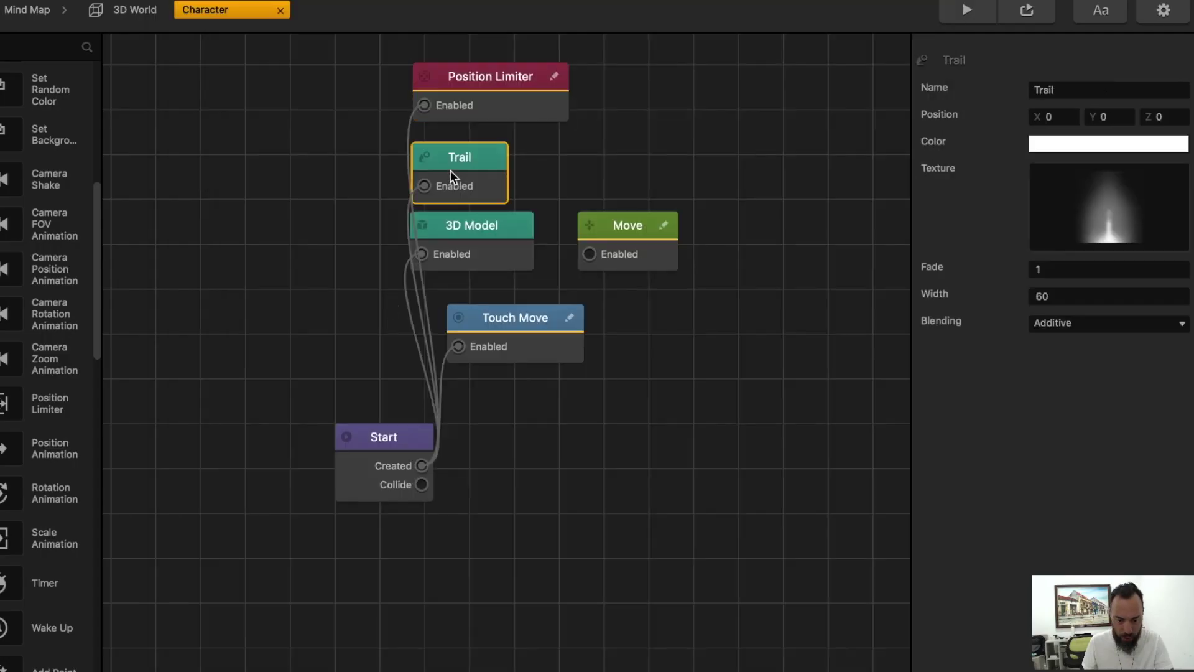
pyautogui.click(1113, 294)
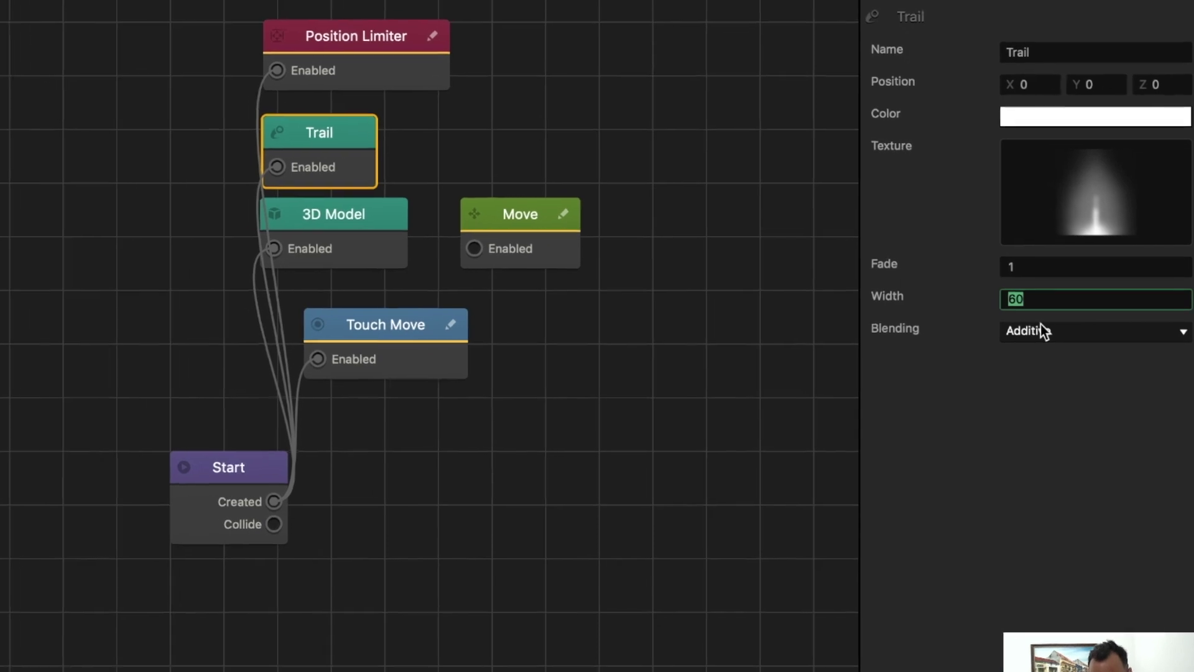
pyautogui.write('20')
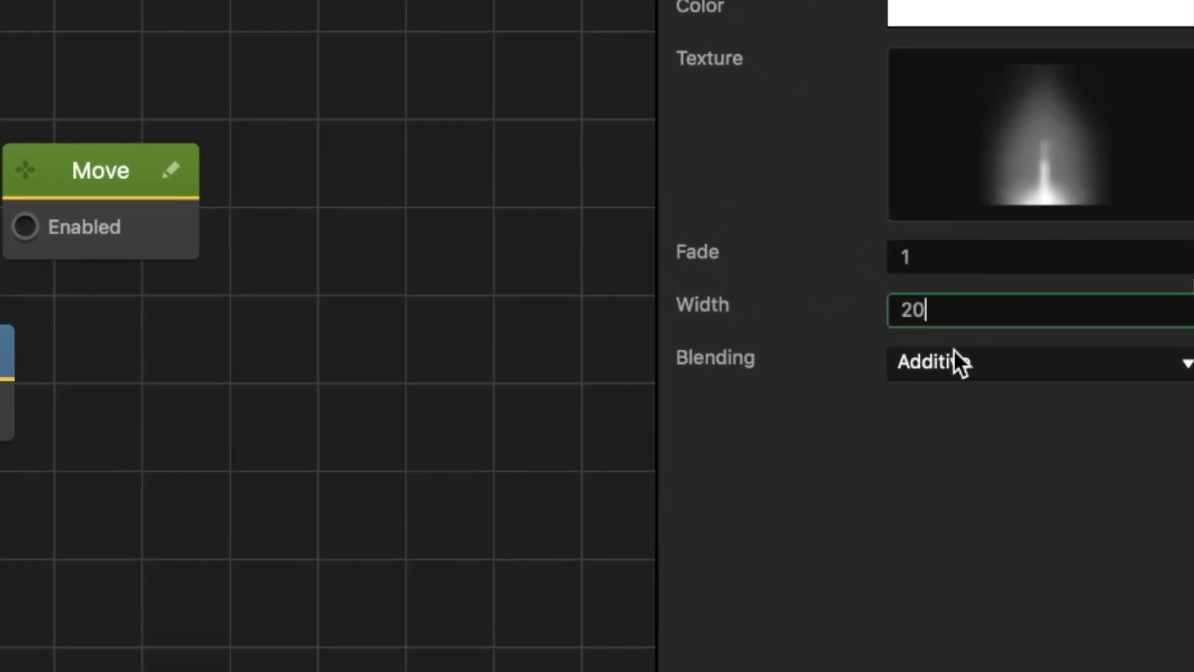
# Set the Character's Trail width to 30 and test the ball's trail in the game preview
pyautogui.press('Tab')
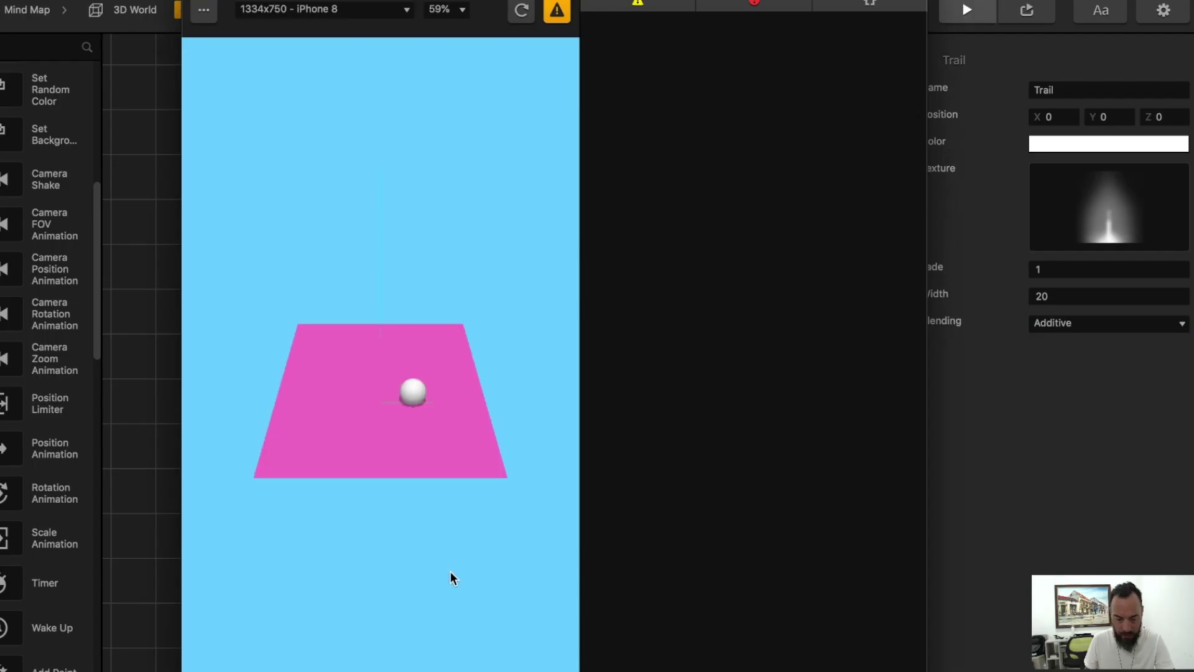
pyautogui.moveTo(396, 594)
pyautogui.mouseDown()
pyautogui.moveTo(379, 584)
pyautogui.moveTo(406, 531)
pyautogui.moveTo(371, 497)
pyautogui.moveTo(354, 616)
pyautogui.moveTo(382, 528)
pyautogui.moveTo(365, 399)
pyautogui.moveTo(396, 597)
pyautogui.mouseUp()
pyautogui.write('3')
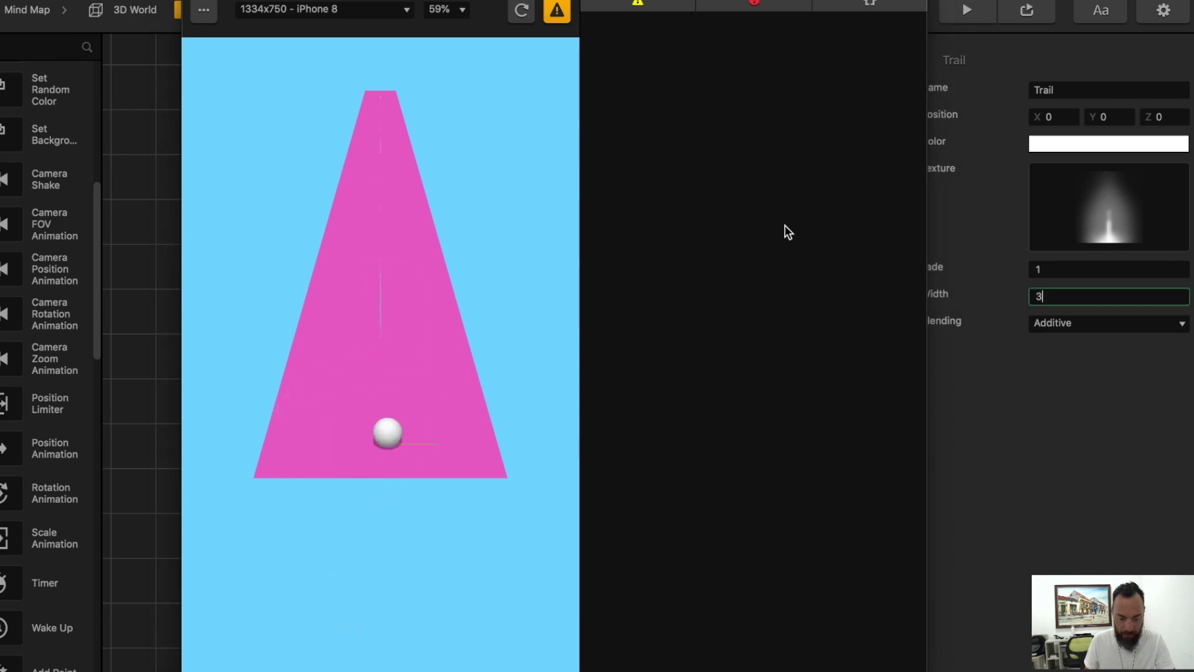
pyautogui.write('0')
pyautogui.press('Return')
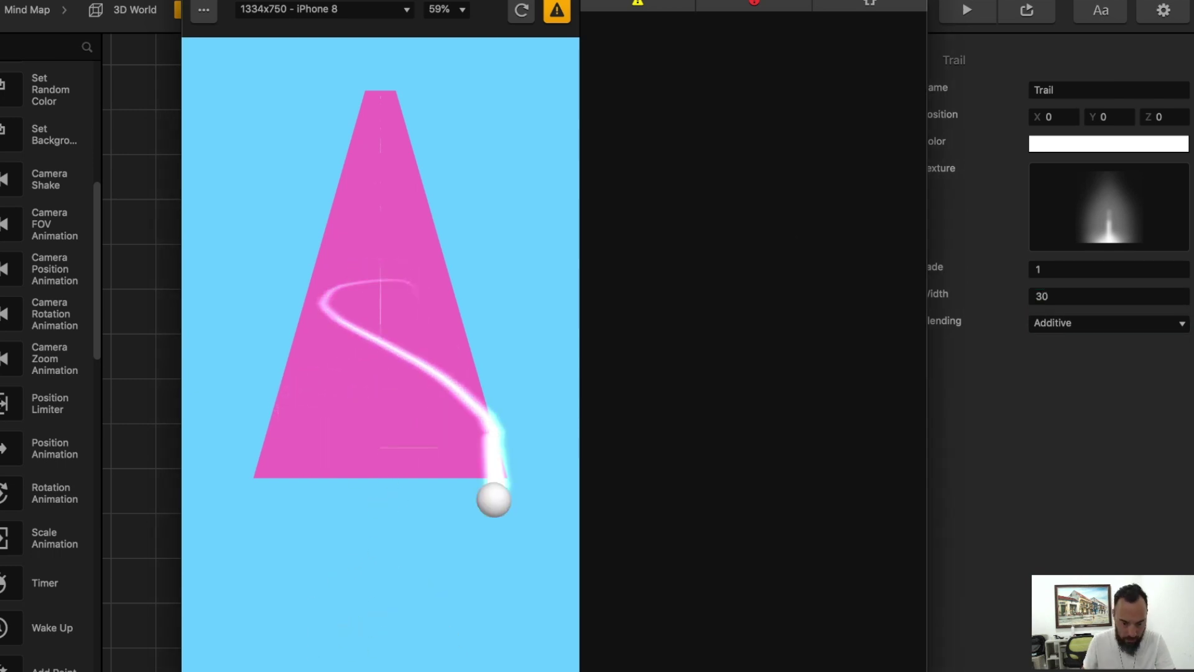
pyautogui.moveTo(404, 648)
pyautogui.mouseDown()
pyautogui.moveTo(439, 599)
pyautogui.moveTo(330, 465)
pyautogui.moveTo(40, 566)
pyautogui.moveTo(464, 560)
pyautogui.moveTo(311, 572)
pyautogui.mouseUp()
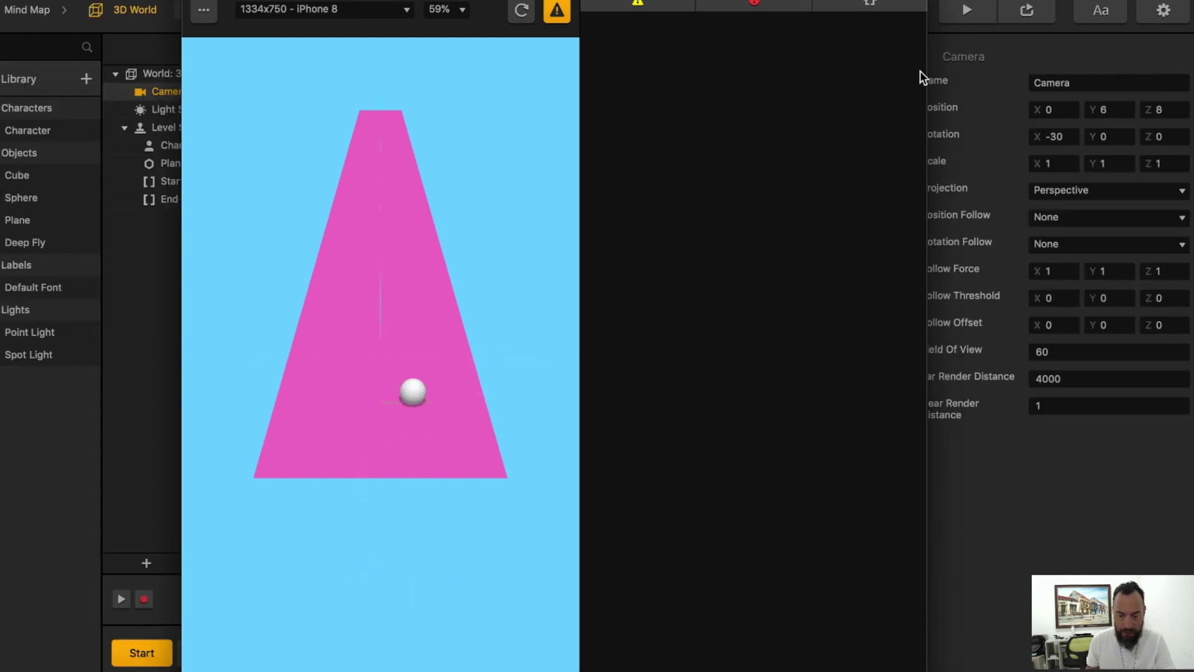
pyautogui.moveTo(481, 518)
pyautogui.mouseDown()
pyautogui.moveTo(443, 533)
pyautogui.moveTo(458, 525)
pyautogui.moveTo(460, 585)
pyautogui.moveTo(318, 613)
pyautogui.mouseUp()
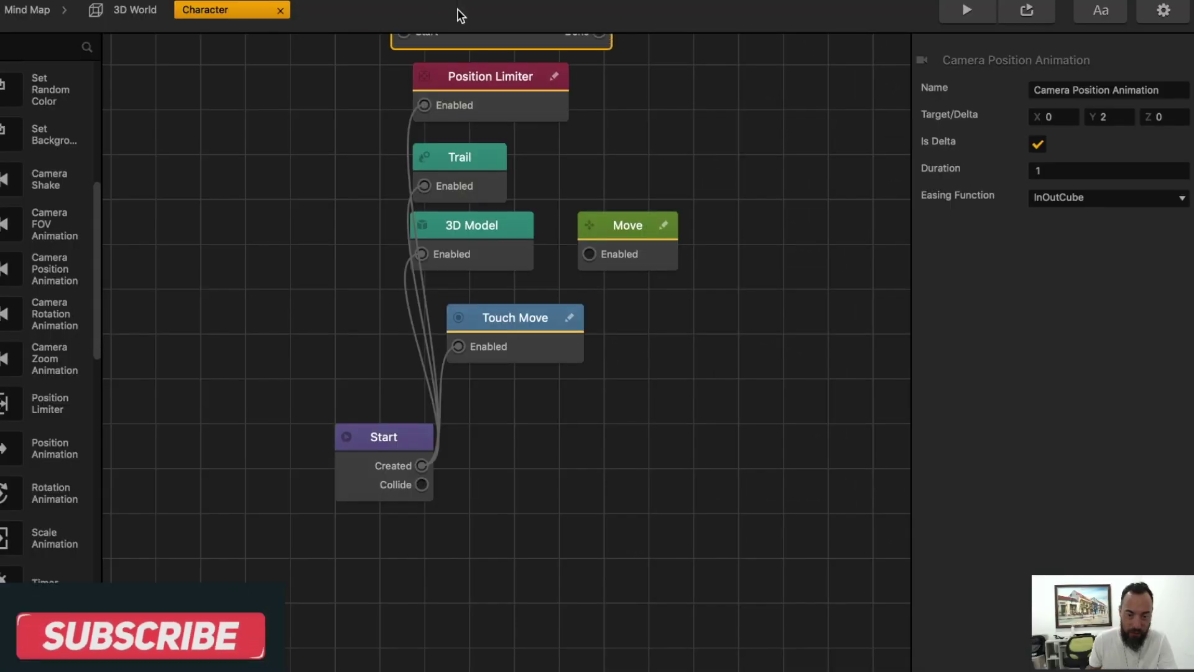
# Connect the Start node's Created output to the Camera Position Animation's Start input
pyautogui.moveTo(421, 465); pyautogui.dragTo(423, 35)
pyautogui.scroll(-3, 681, 240)
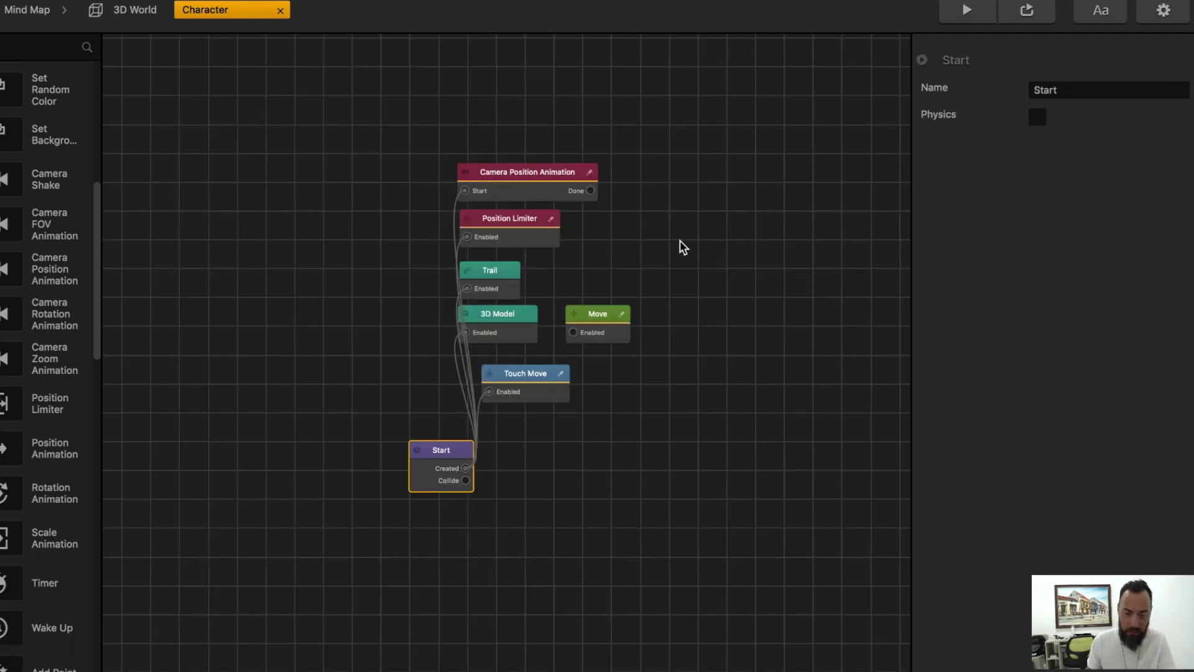
# Enable physics on the Character's Start node and choose its physics type
pyautogui.click(439, 453)
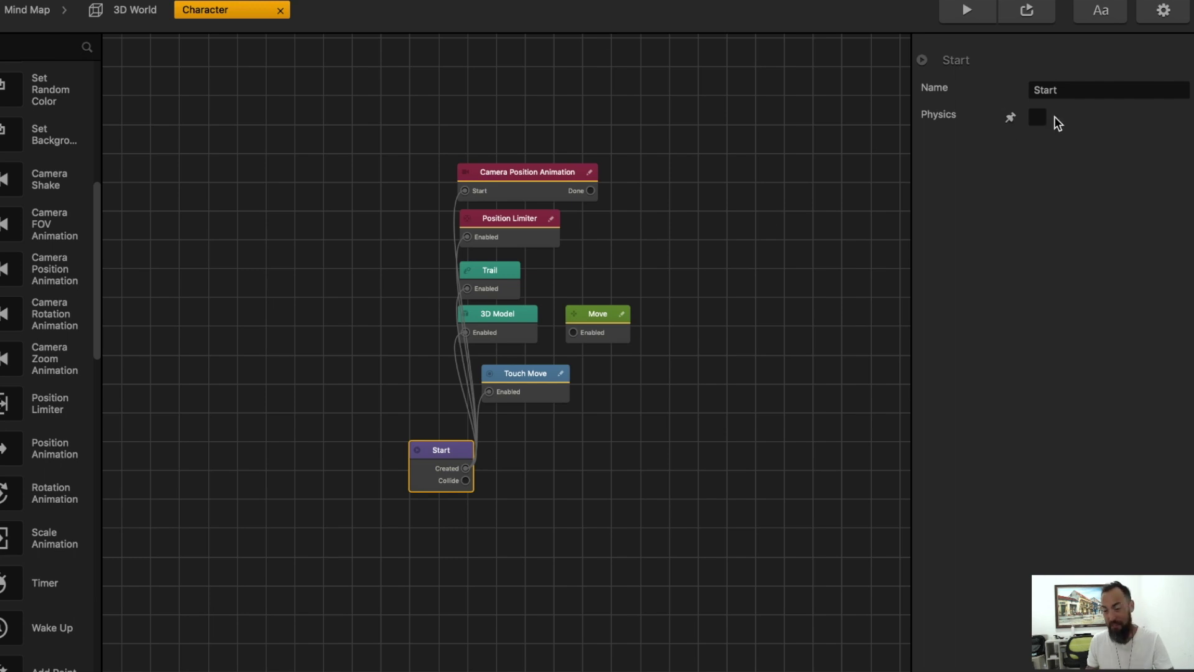
pyautogui.click(1038, 117)
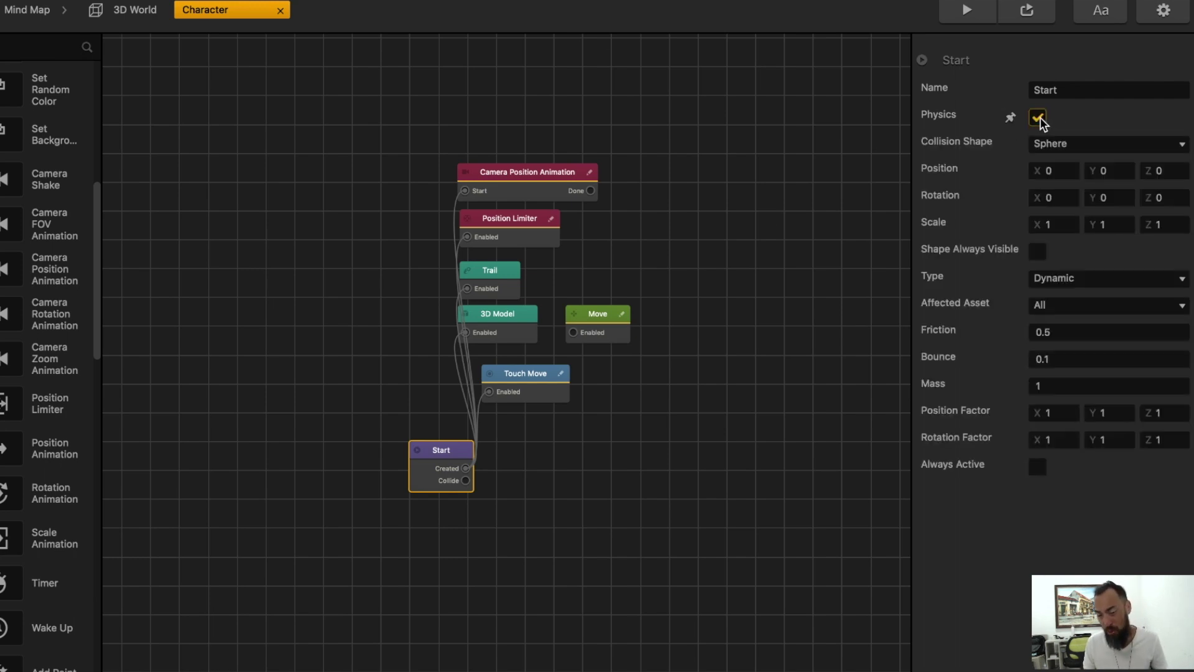
pyautogui.click(1073, 278)
pyautogui.click(1087, 334)
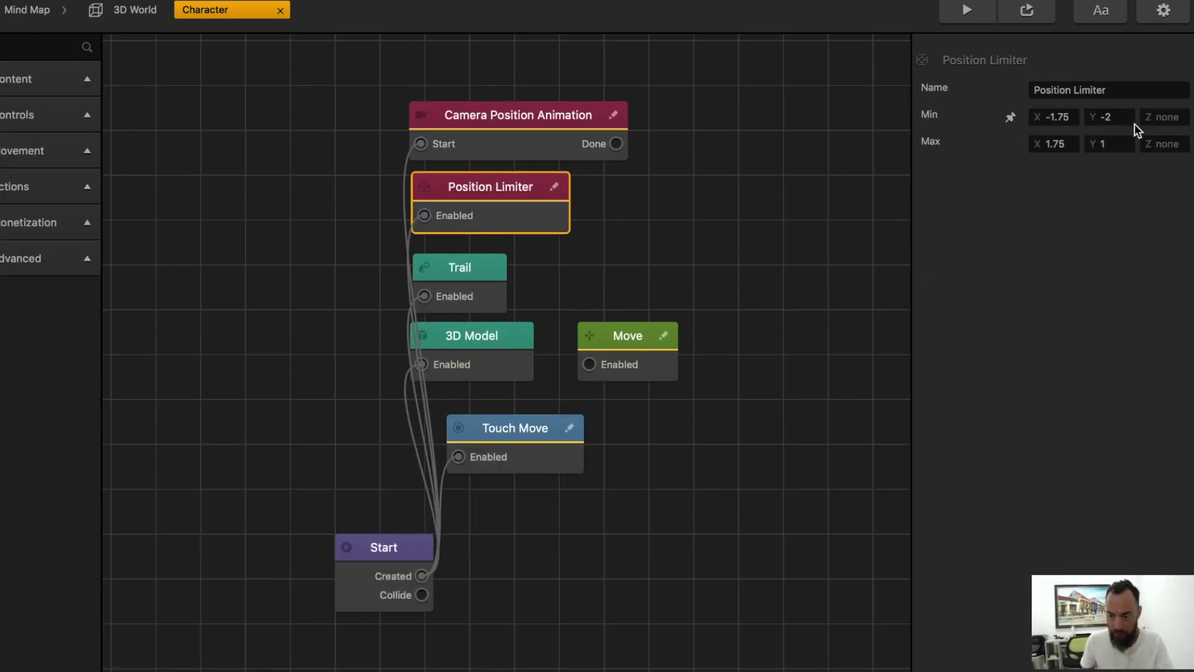
# Clear the Position Limiter's Y minimum and maximum, and set its Z maximum to 2
pyautogui.click(1119, 117)
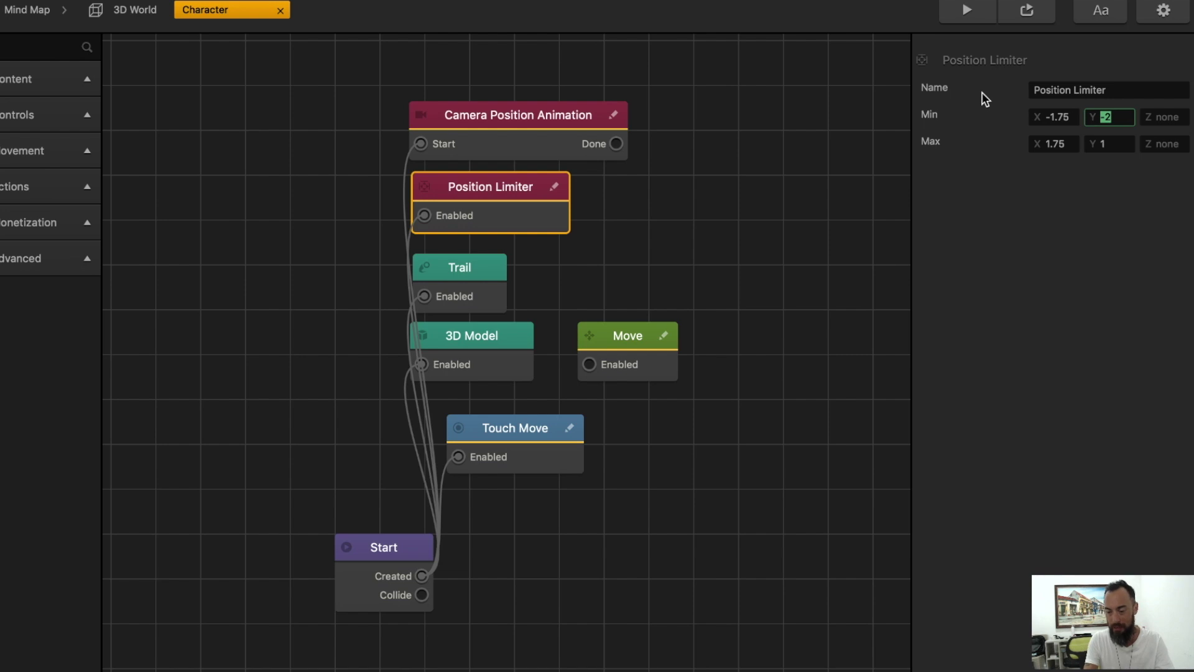
pyautogui.press('BackSpace')
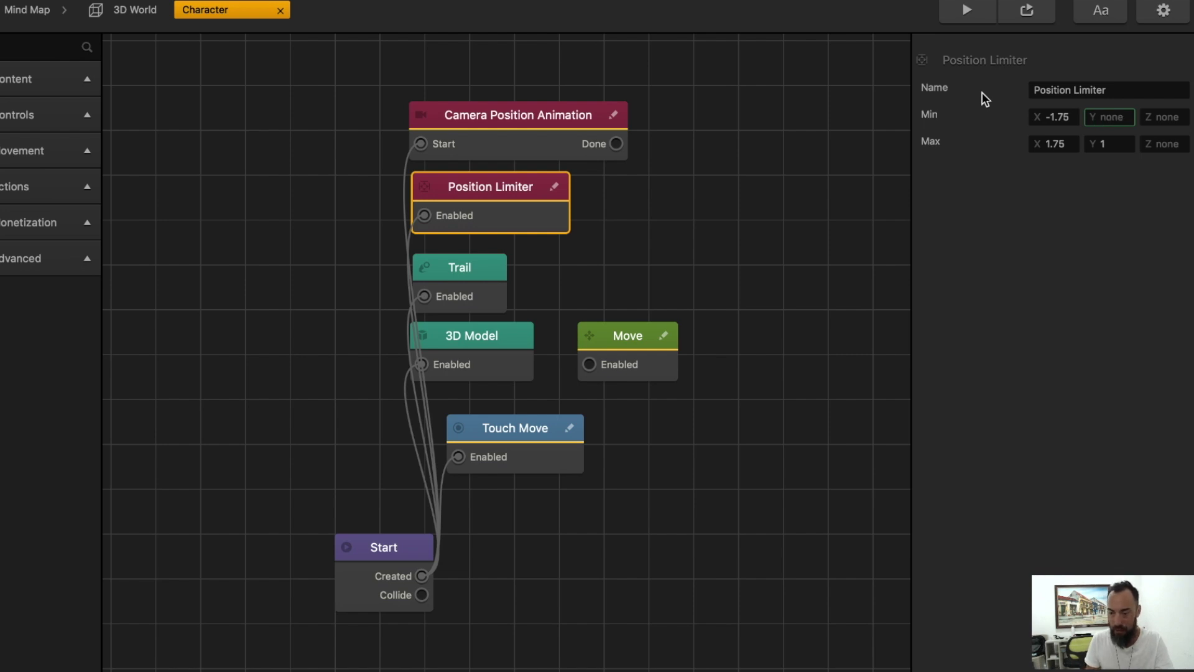
pyautogui.click(1126, 144)
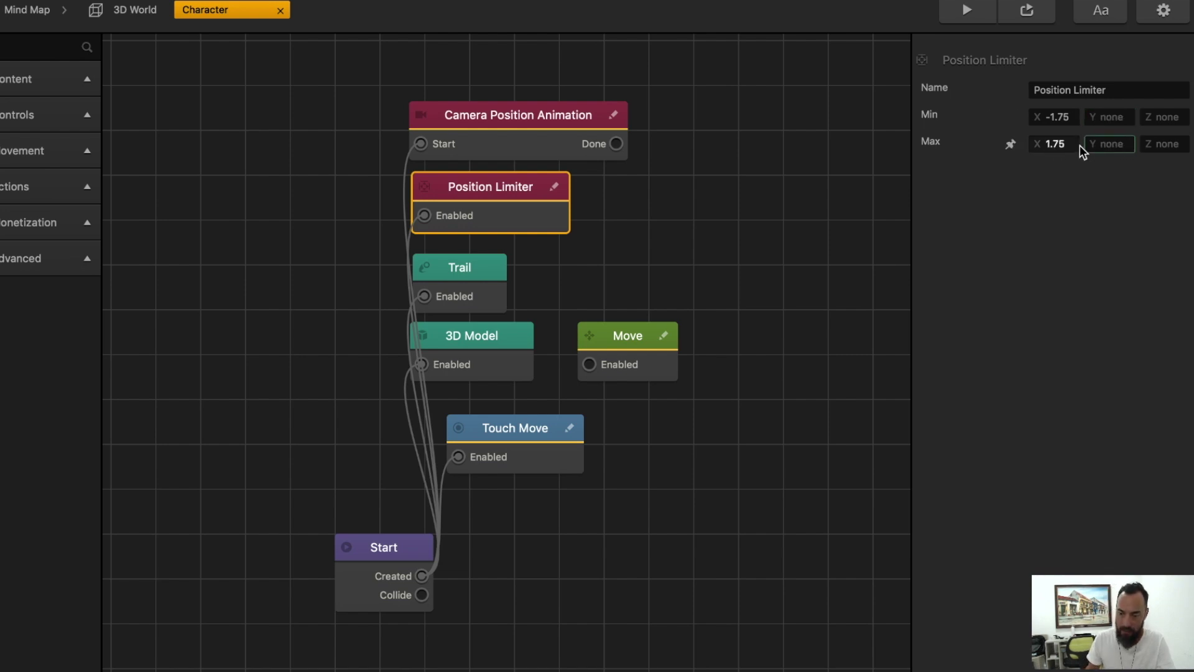
pyautogui.click(1177, 144)
pyautogui.write('2')
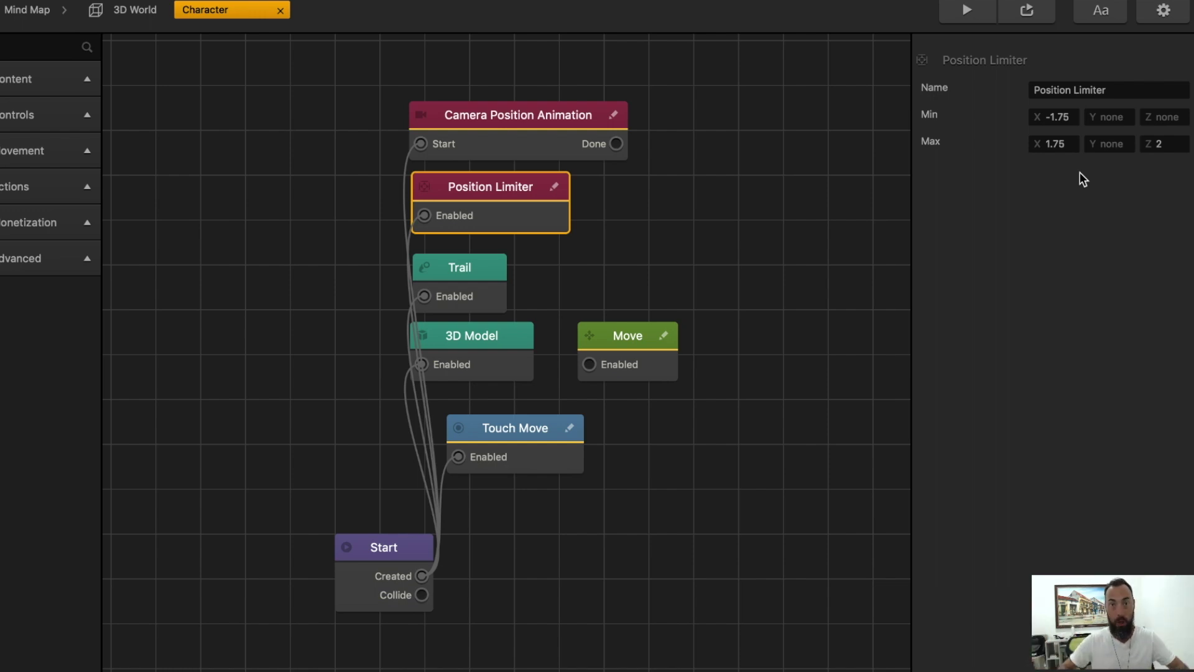
# Set the Camera Position Animation's target to Y 0 and Z -25, and turn off Is Delta
pyautogui.click(522, 146)
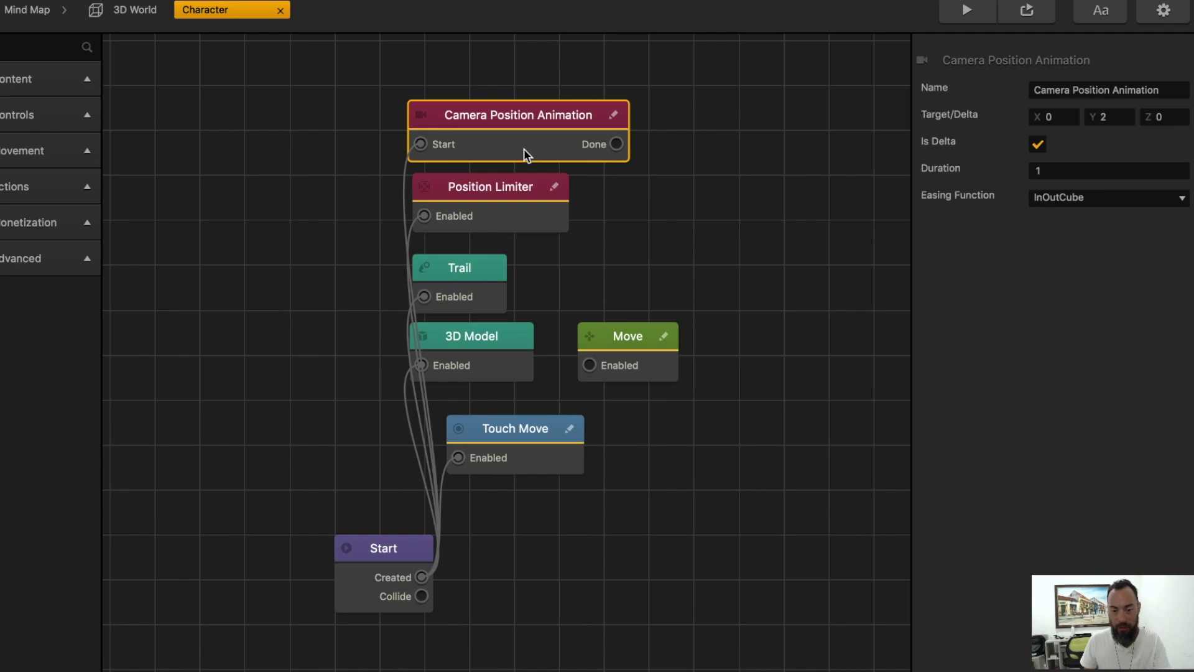
pyautogui.hotkey('ctrl', 'Up')
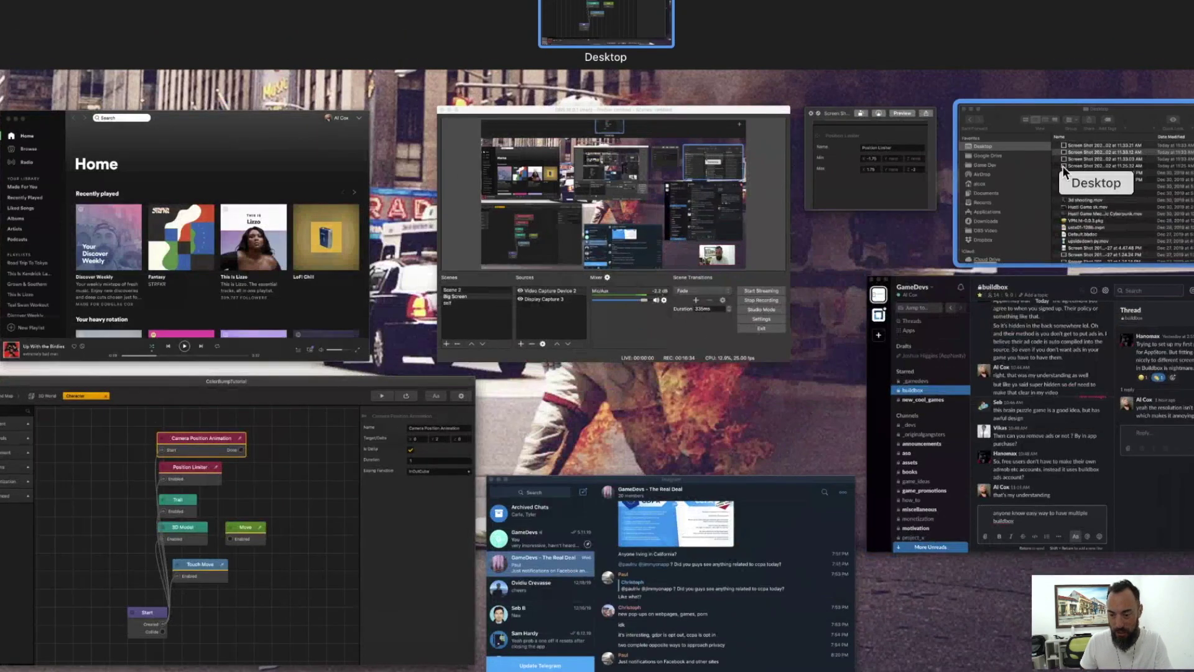
pyautogui.click(1063, 166)
pyautogui.moveTo(1169, 117); pyautogui.dragTo(972, 105)
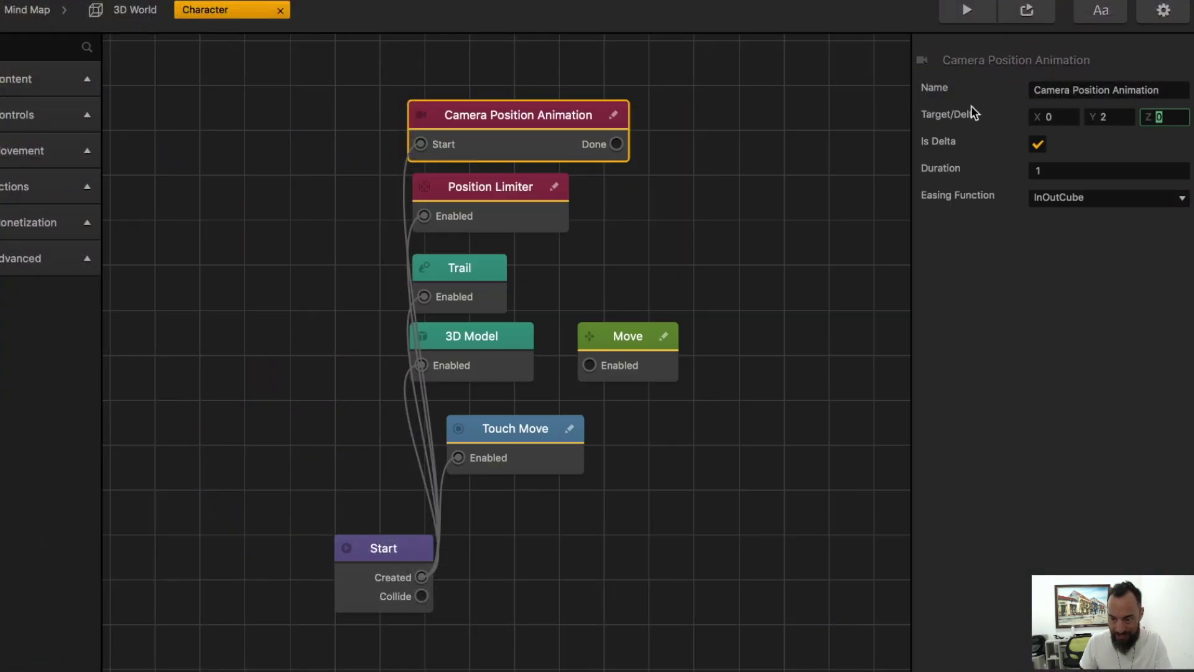
pyautogui.write('-2')
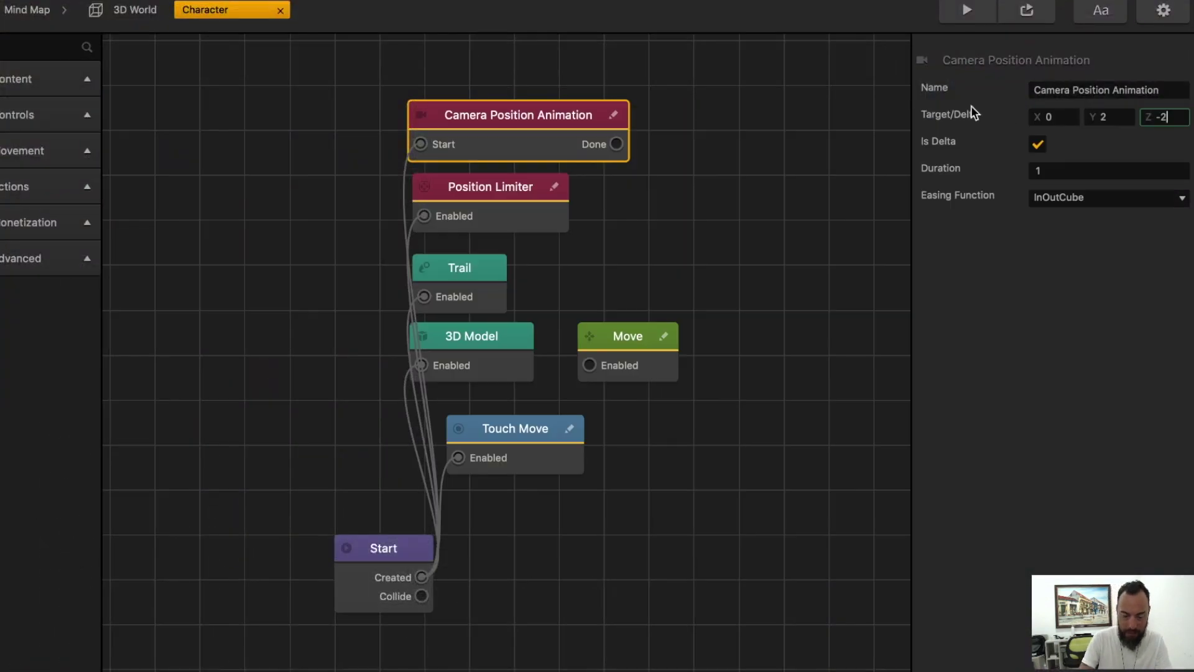
pyautogui.write('5')
pyautogui.press('Tab')
pyautogui.moveTo(1109, 115); pyautogui.dragTo(1056, 115)
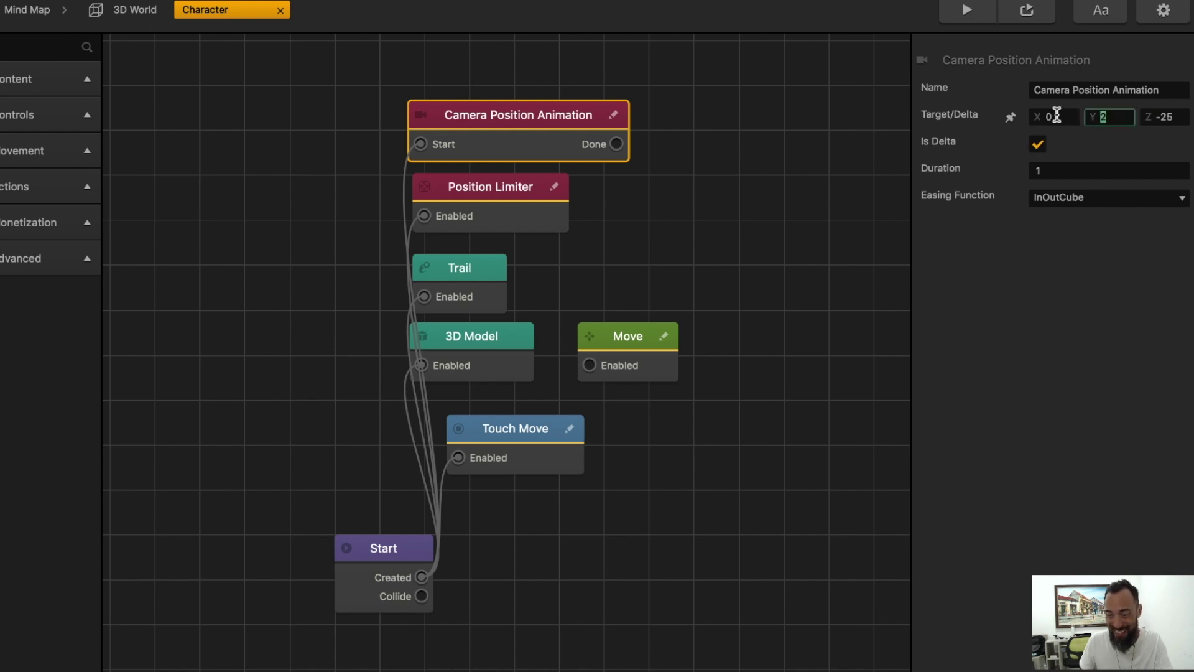
pyautogui.write('0')
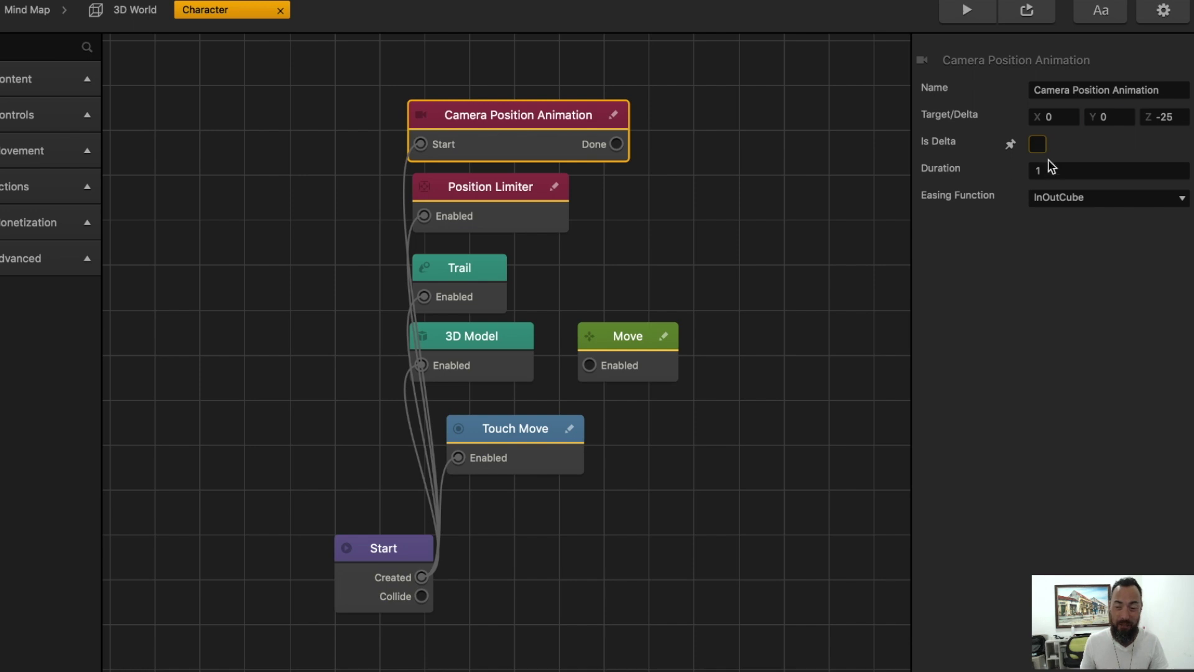
# Set the Camera Position Animation's duration to 20 and test the ball movement in the game preview
pyautogui.click(1051, 168)
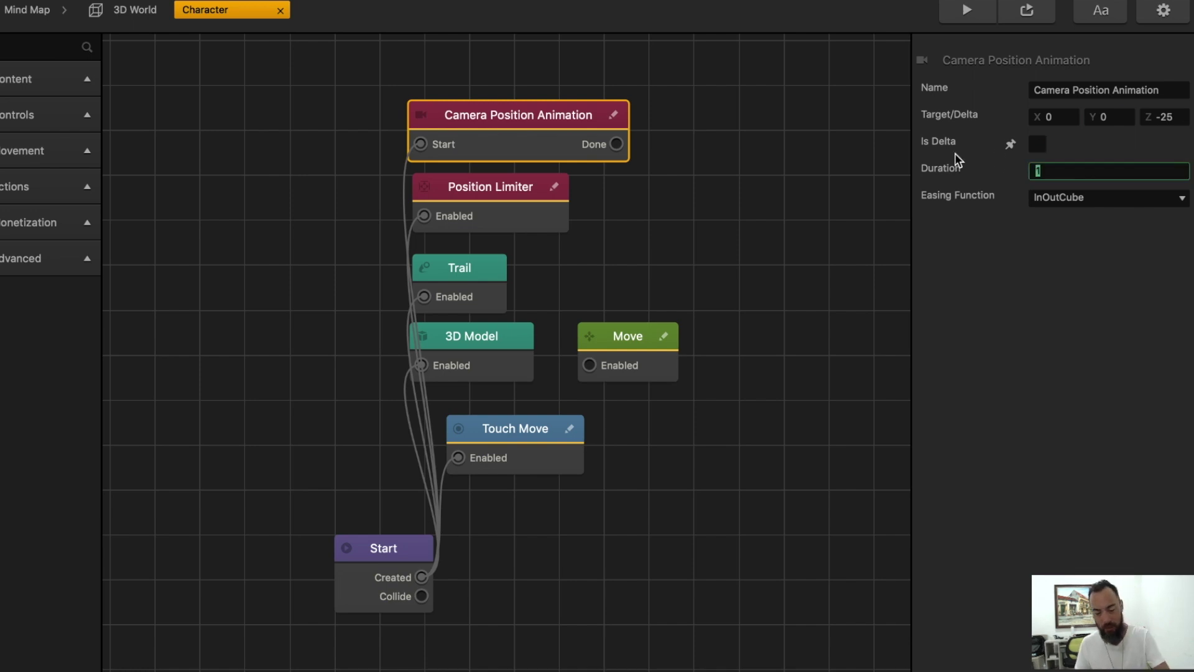
pyautogui.write('20')
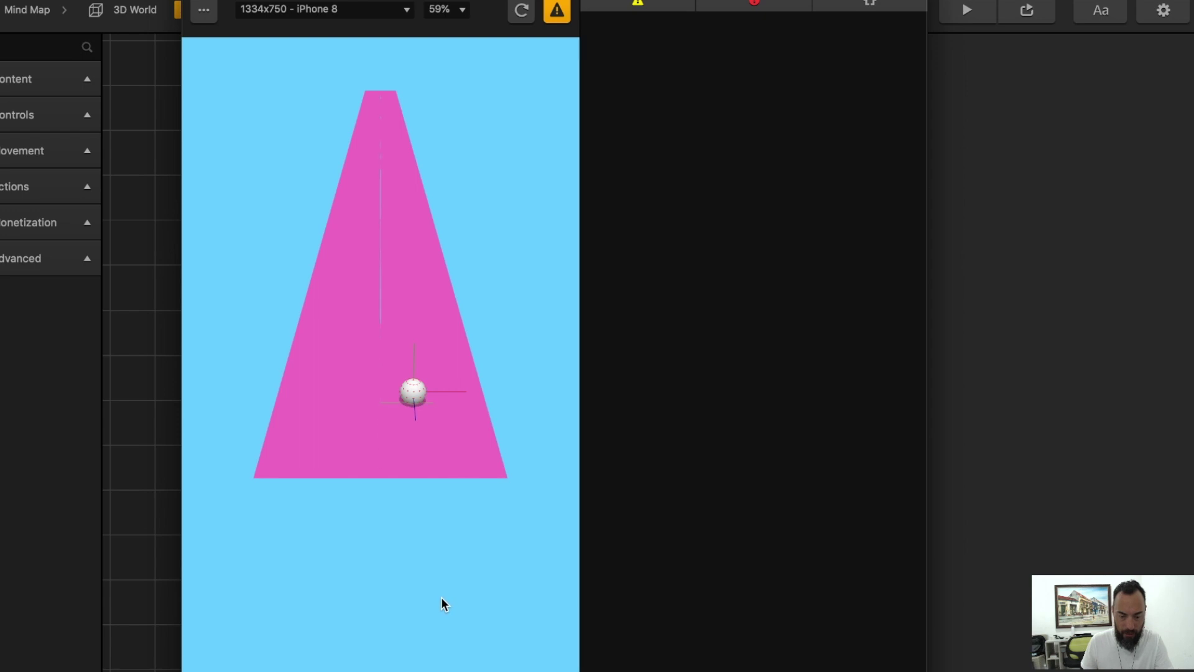
pyautogui.moveTo(423, 535)
pyautogui.mouseDown()
pyautogui.moveTo(353, 499)
pyautogui.moveTo(413, 517)
pyautogui.moveTo(424, 483)
pyautogui.moveTo(344, 487)
pyautogui.moveTo(421, 488)
pyautogui.moveTo(378, 432)
pyautogui.moveTo(390, 299)
pyautogui.moveTo(367, 321)
pyautogui.moveTo(375, 520)
pyautogui.moveTo(399, 411)
pyautogui.moveTo(386, 325)
pyautogui.moveTo(344, 280)
pyautogui.moveTo(416, 281)
pyautogui.moveTo(365, 274)
pyautogui.moveTo(373, 261)
pyautogui.mouseUp()
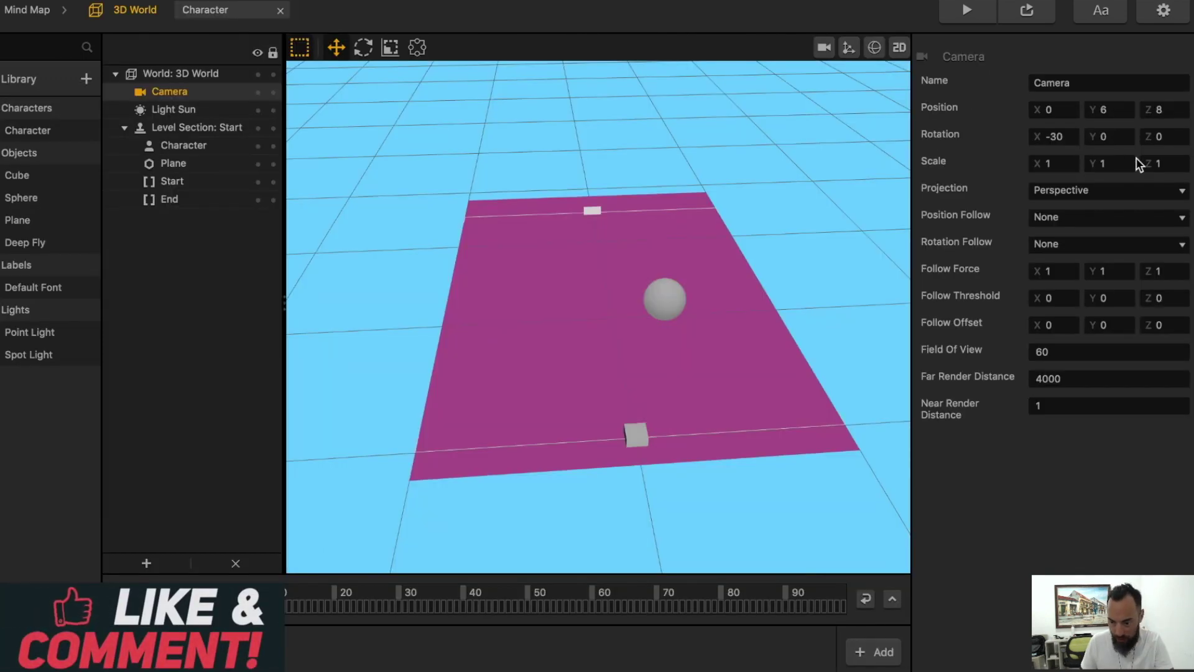
# Try Game Path as the Camera's Position Follow option and test it in the game preview
pyautogui.click(1114, 216)
pyautogui.click(1127, 255)
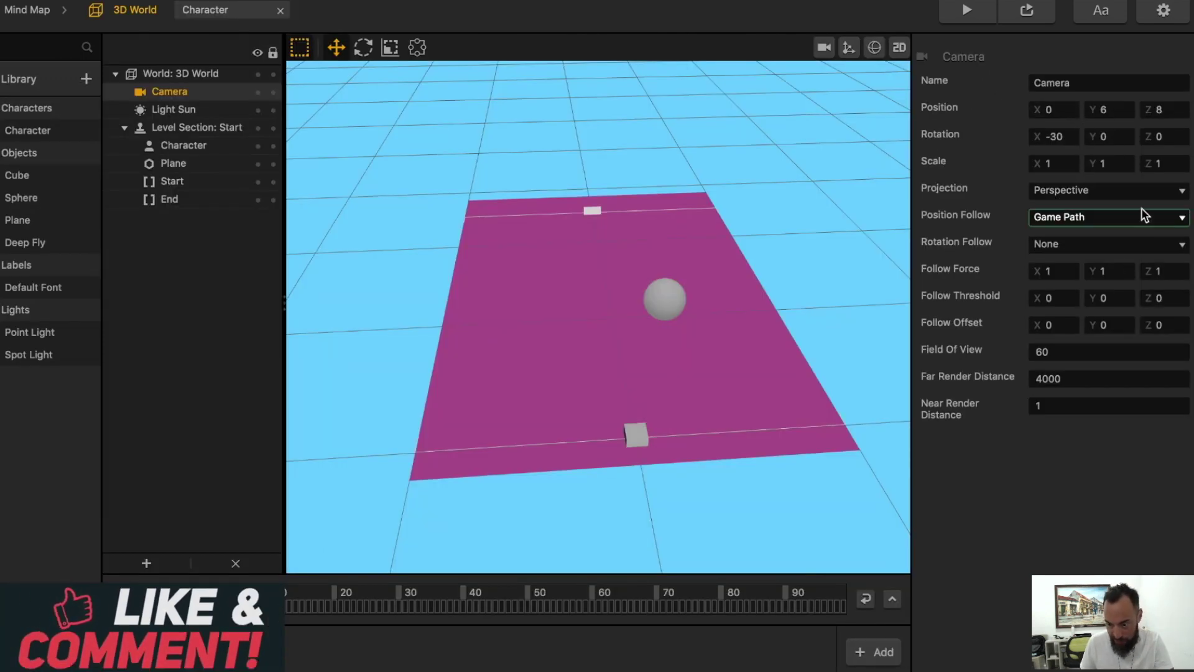
pyautogui.click(966, 10)
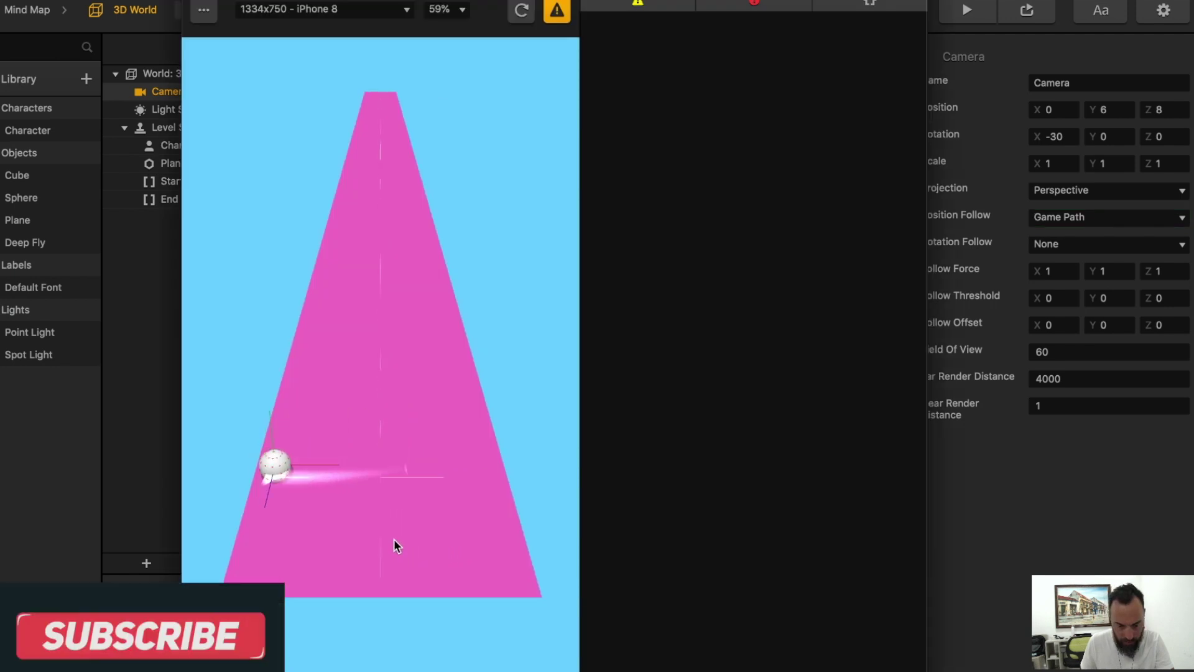
pyautogui.moveTo(394, 539)
pyautogui.mouseDown()
pyautogui.moveTo(446, 561)
pyautogui.moveTo(424, 443)
pyautogui.moveTo(446, 535)
pyautogui.moveTo(469, 555)
pyautogui.mouseUp()
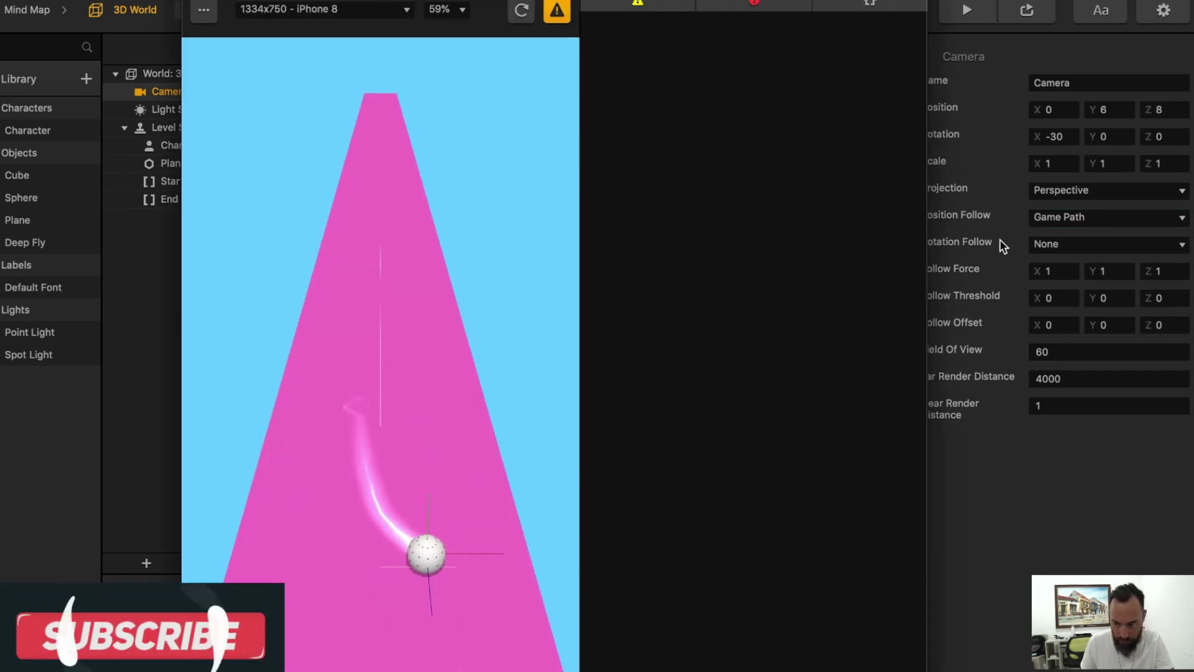
pyautogui.click(1079, 218)
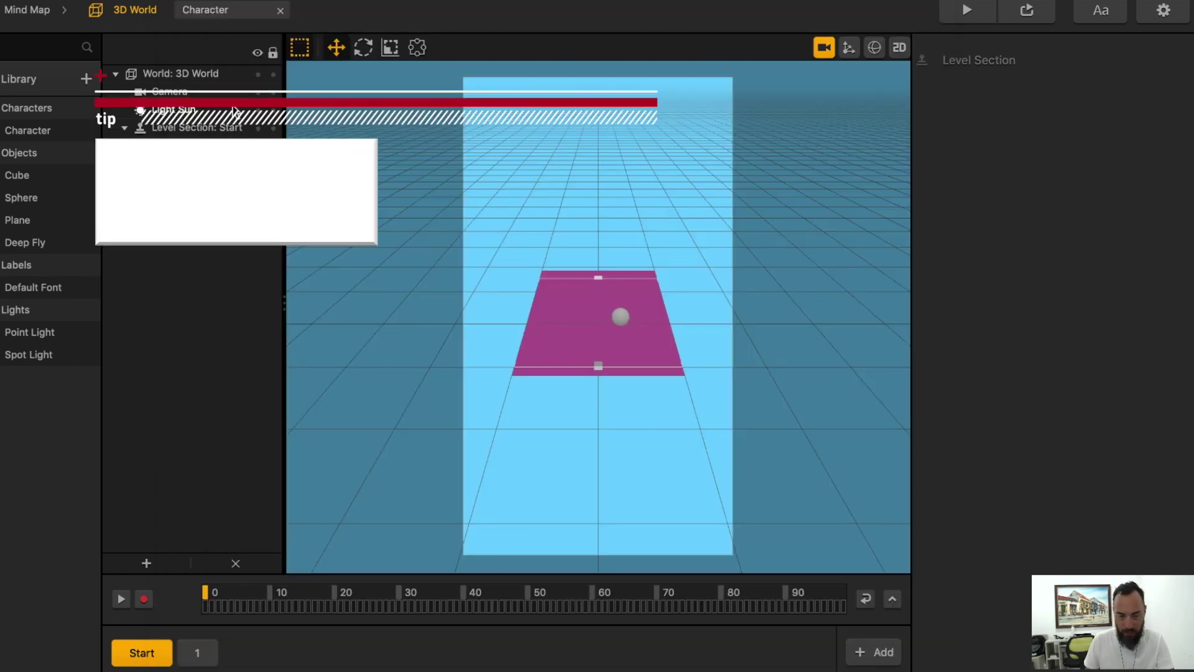
# Lower the Light Sun slightly to Y 9.833 in the 3D world
pyautogui.click(194, 113)
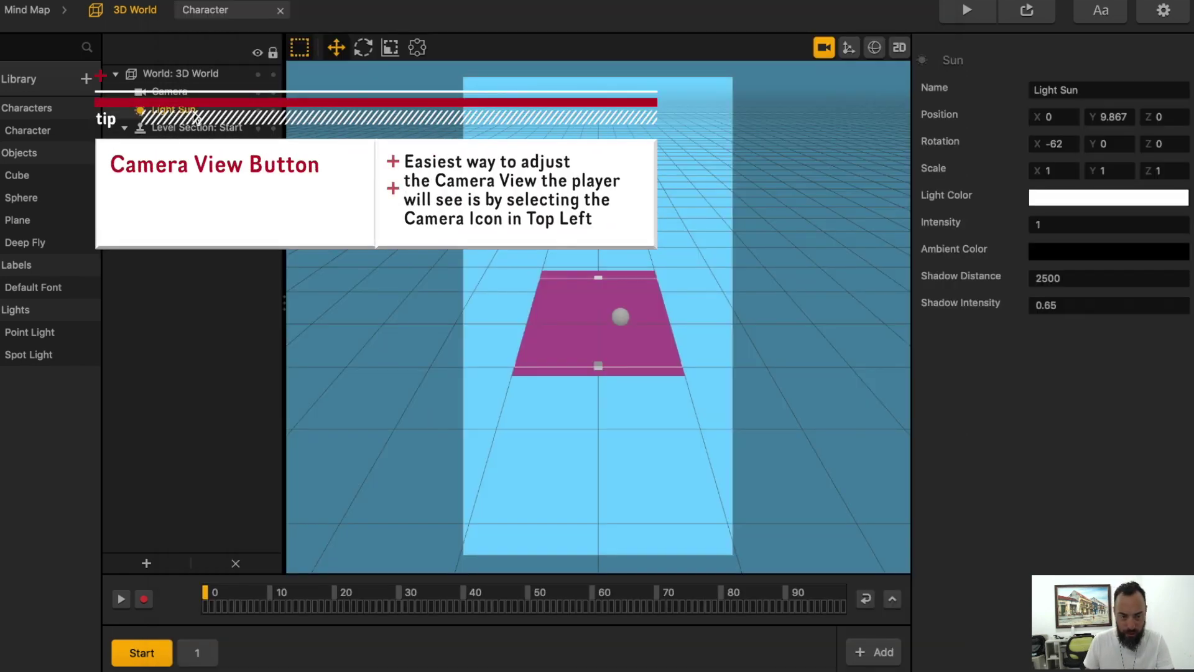
pyautogui.scroll(-5, 560, 155)
pyautogui.moveTo(599, 107); pyautogui.dragTo(598, 108)
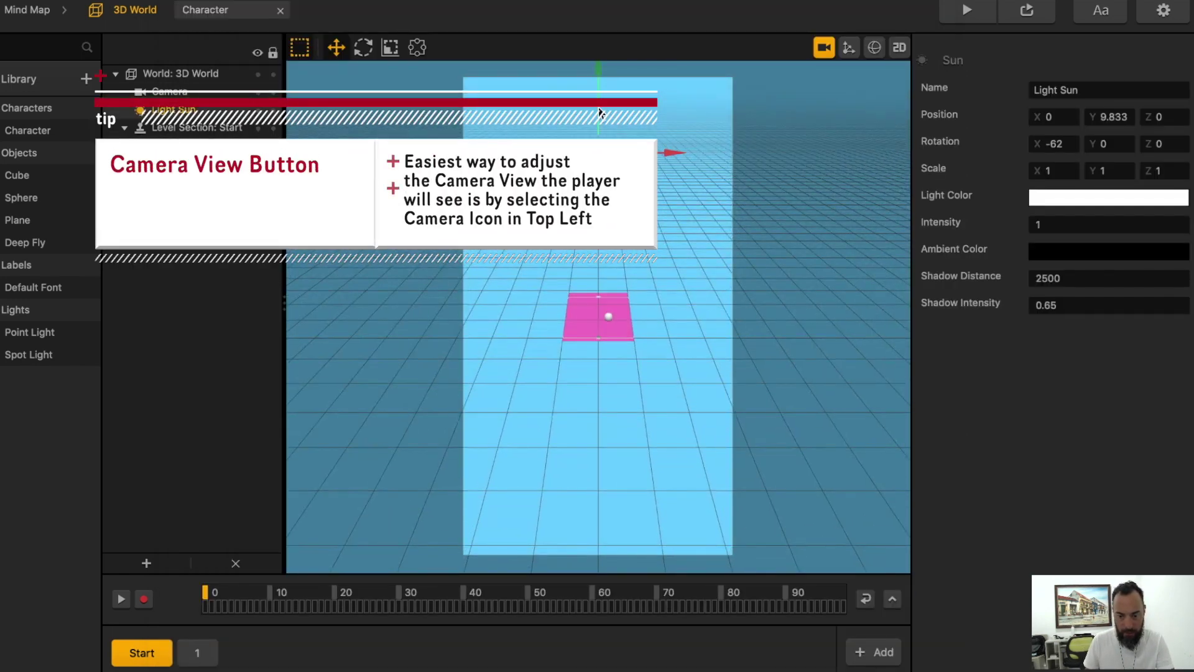
# Move and tilt the game camera in camera view so level section 1's plane spans the frame, and leave camera view
pyautogui.scroll(8, 597, 155)
pyautogui.moveTo(591, 124); pyautogui.dragTo(586, 253, button='middle')
pyautogui.moveTo(587, 253); pyautogui.dragTo(583, 224, button='right')
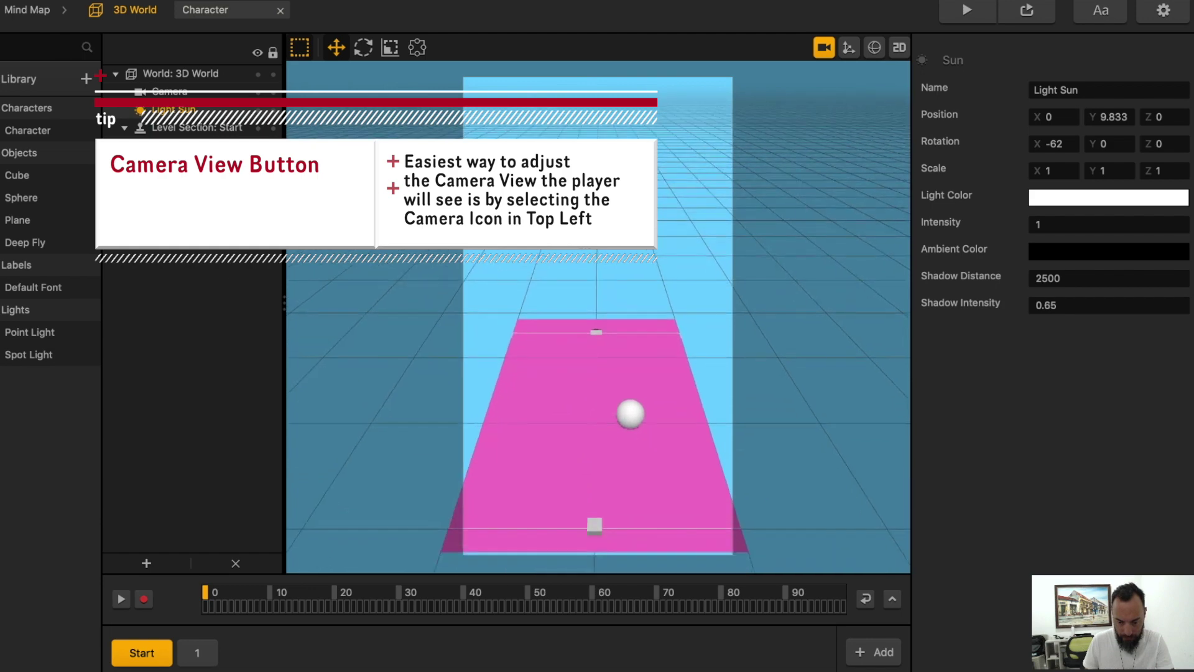
pyautogui.scroll(-5, 599, 234)
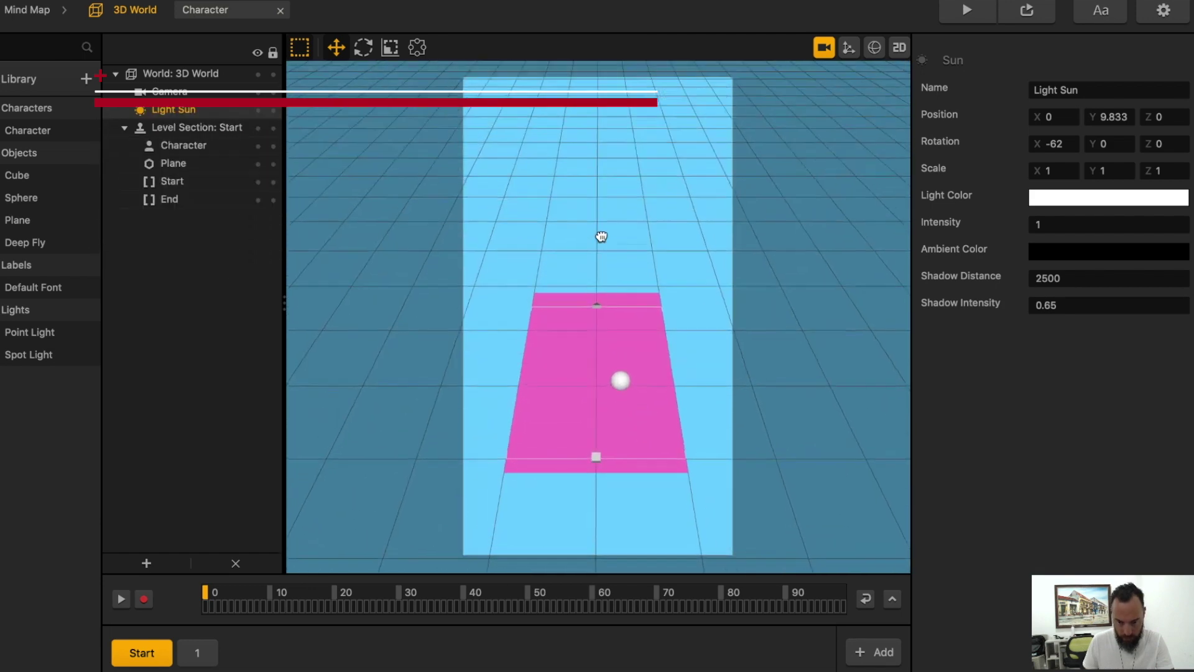
pyautogui.click(197, 652)
pyautogui.moveTo(567, 419); pyautogui.dragTo(561, 416, button='right')
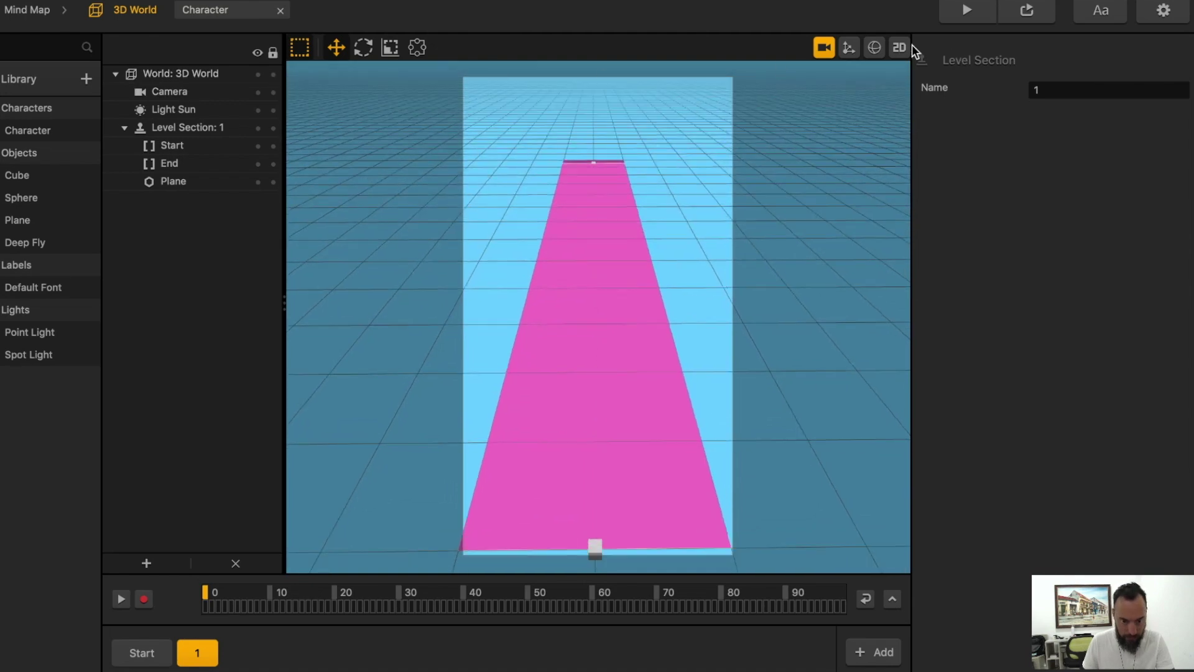
pyautogui.click(826, 49)
# Set the Camera's position to X 0, Y 6 and Z 3.3
pyautogui.click(169, 91)
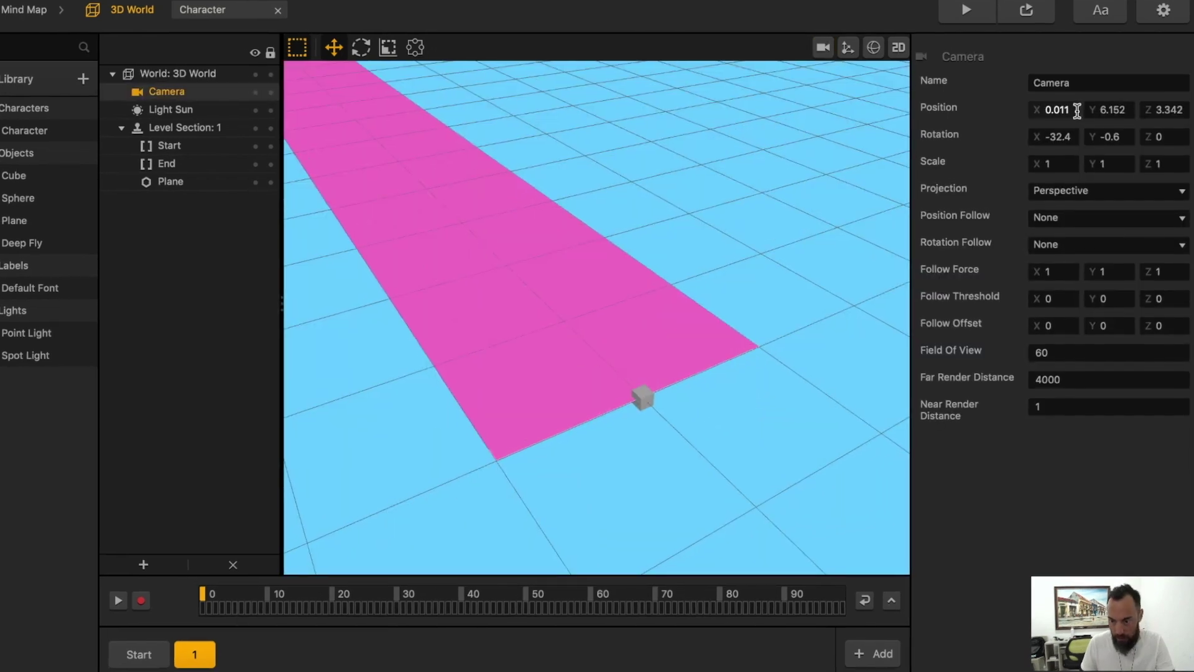
pyautogui.click(1076, 112)
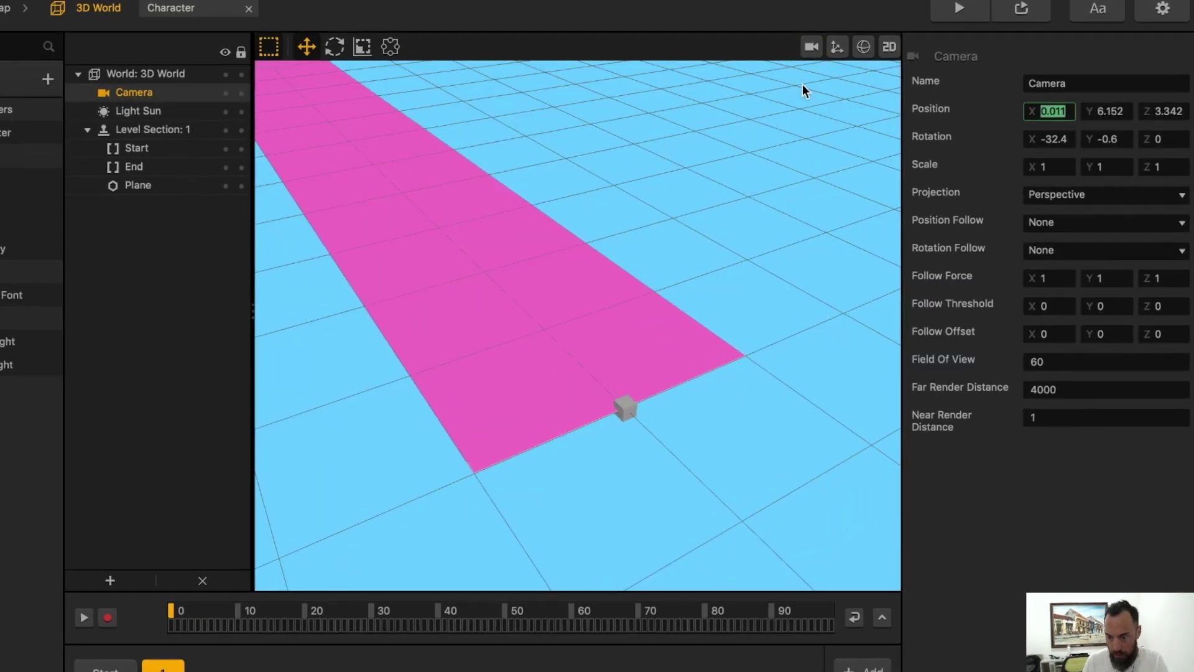
pyautogui.write('0')
pyautogui.press('Tab')
pyautogui.write('6')
pyautogui.press('Tab')
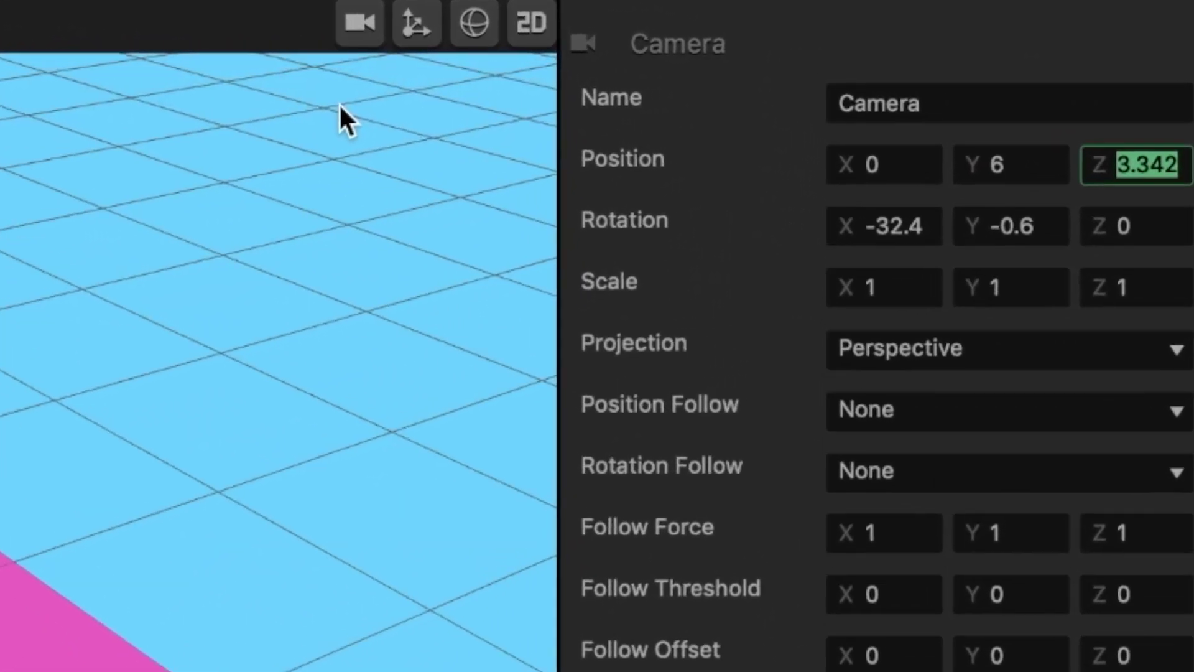
pyautogui.write('3.3')
pyautogui.press('Tab')
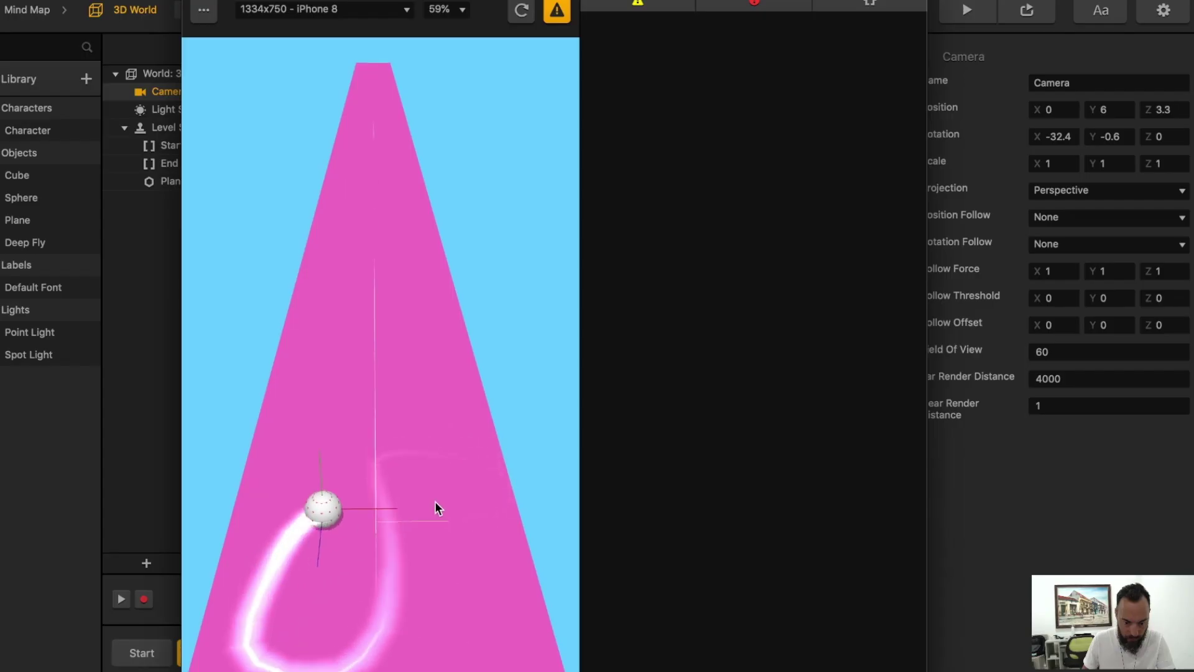
# Test steering the ball with the new camera position in the game preview, and close the preview
pyautogui.moveTo(434, 501)
pyautogui.mouseDown()
pyautogui.moveTo(424, 469)
pyautogui.moveTo(481, 474)
pyautogui.moveTo(428, 360)
pyautogui.moveTo(335, 407)
pyautogui.mouseUp()
pyautogui.press('Escape')
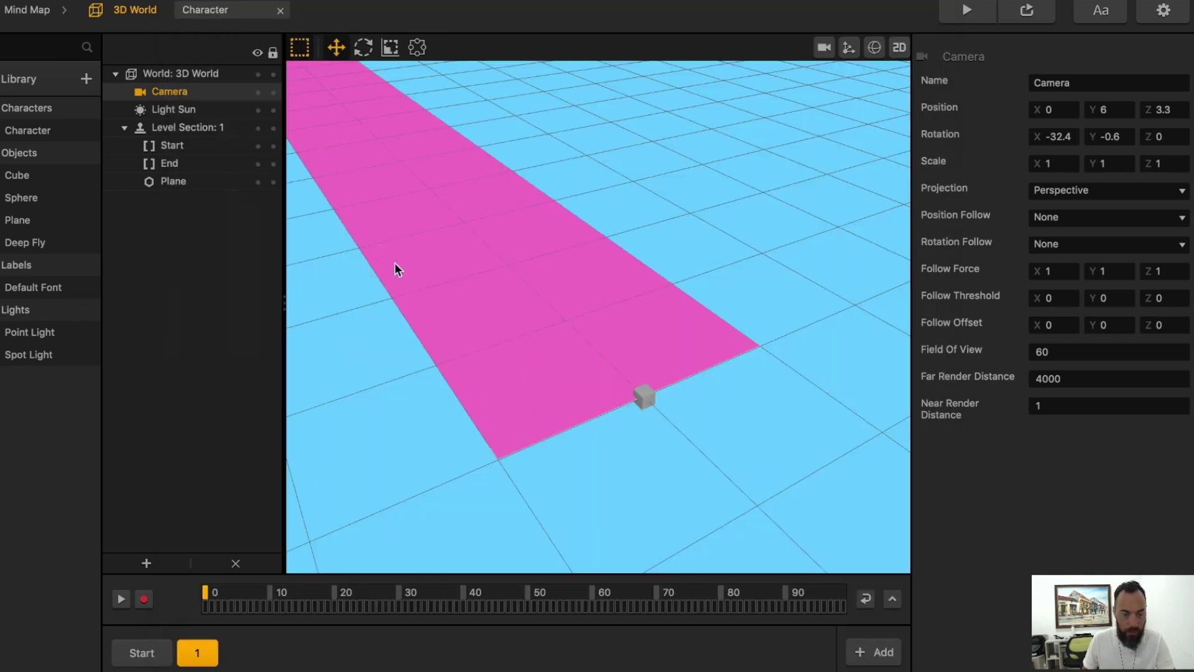
# Duplicate the Cube object, rename the copy Finish Line, and delete the 3D Model node from its node graph
pyautogui.click(32, 178)
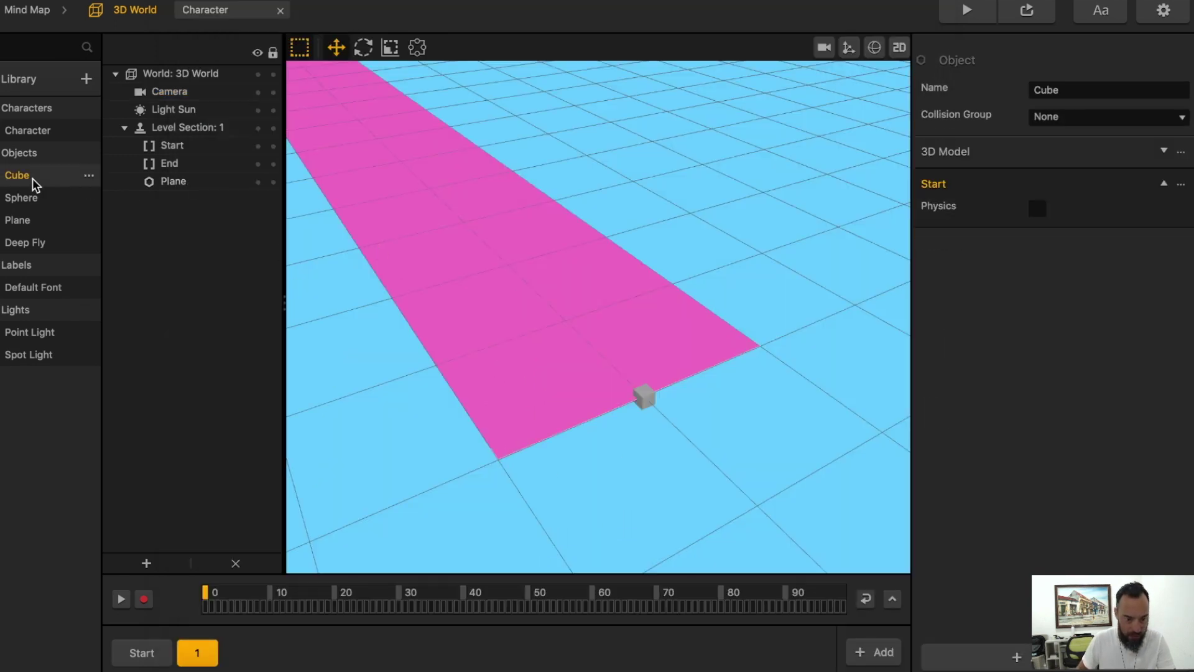
pyautogui.click(1126, 87)
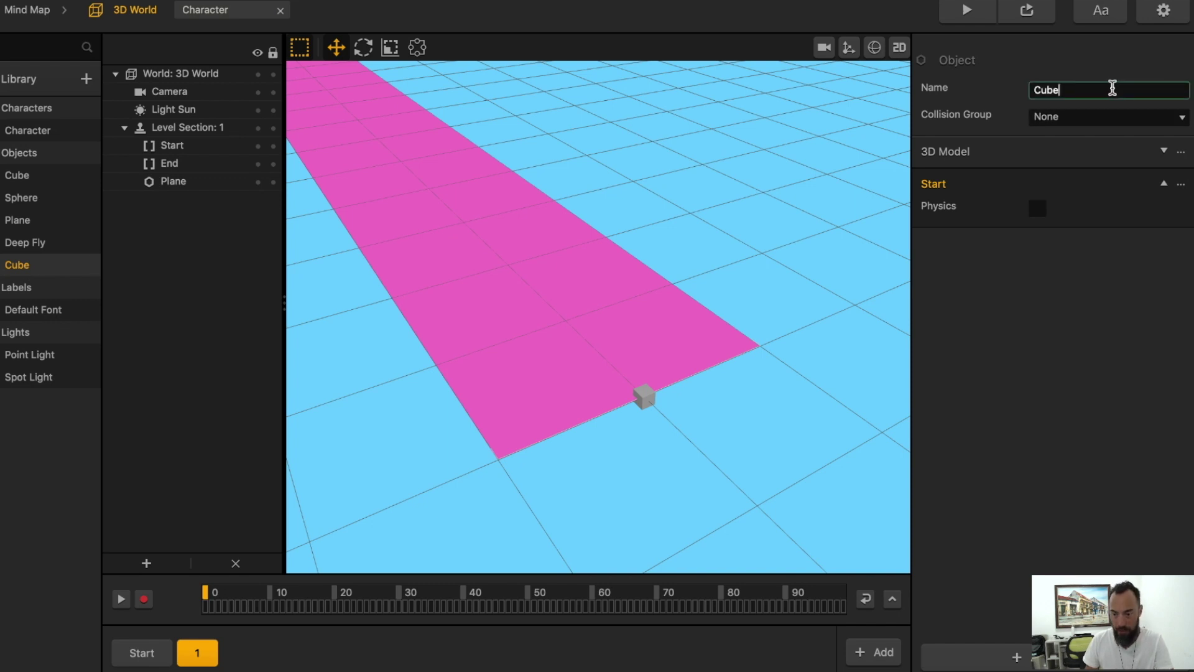
pyautogui.doubleClick(1112, 88)
pyautogui.write('Finis')
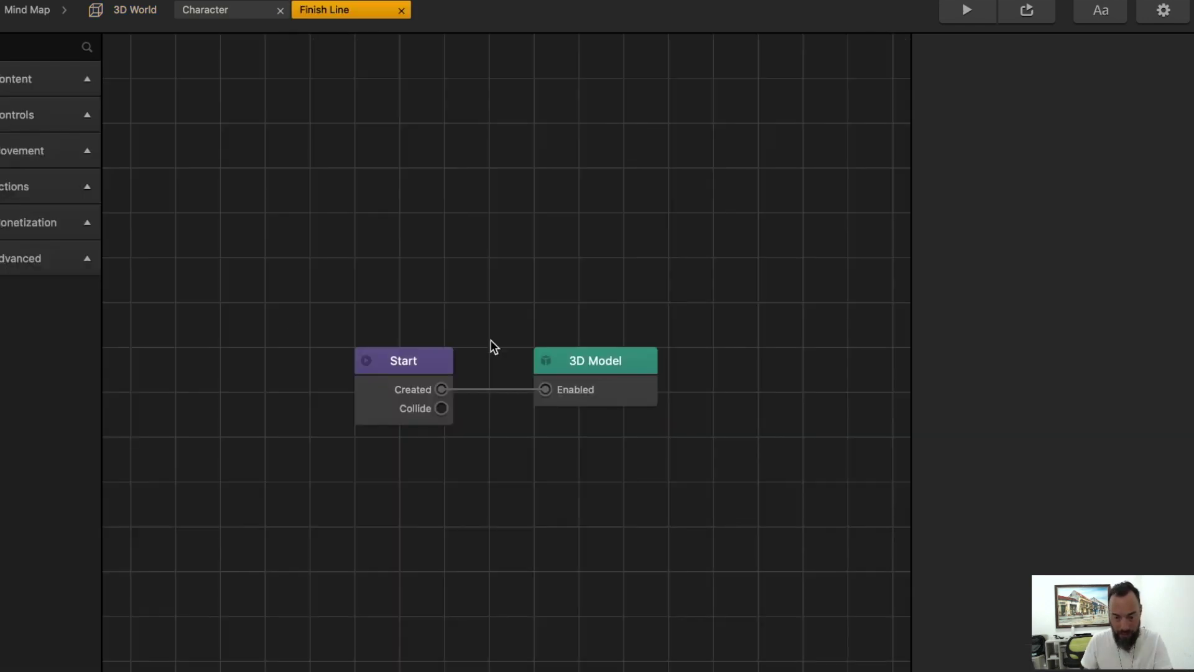
pyautogui.click(614, 370)
pyautogui.press('Delete')
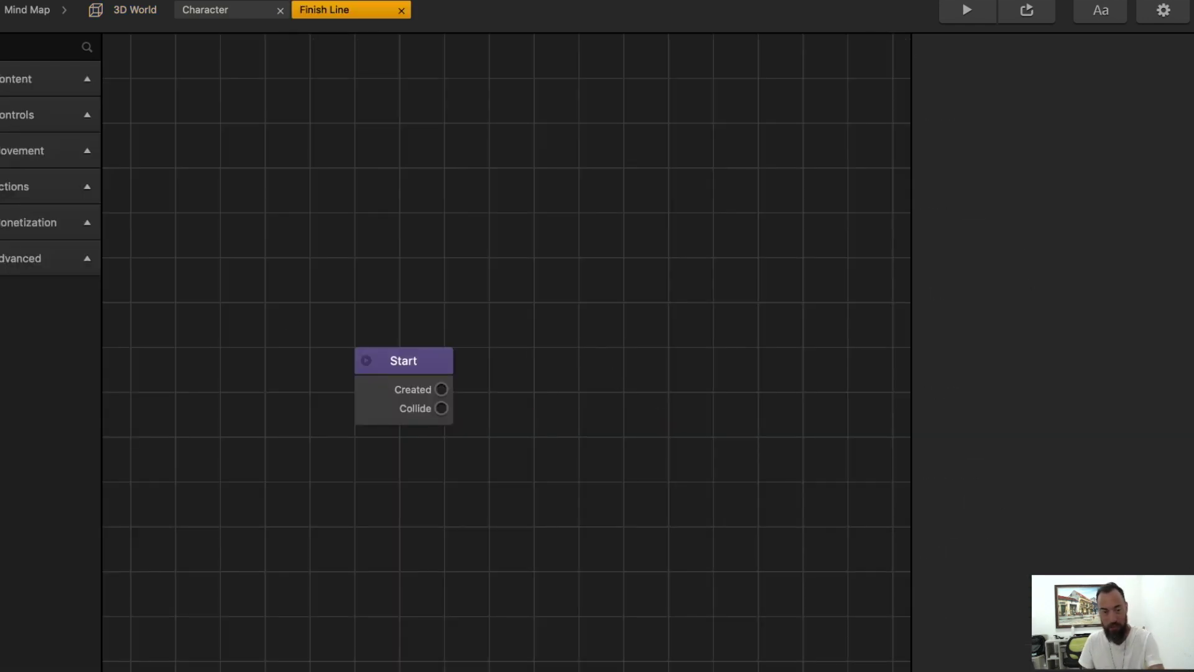
# Place the Finish Line object on level section 1's plane in the 3D world, with position X 0 and scale X 5
pyautogui.click(135, 10)
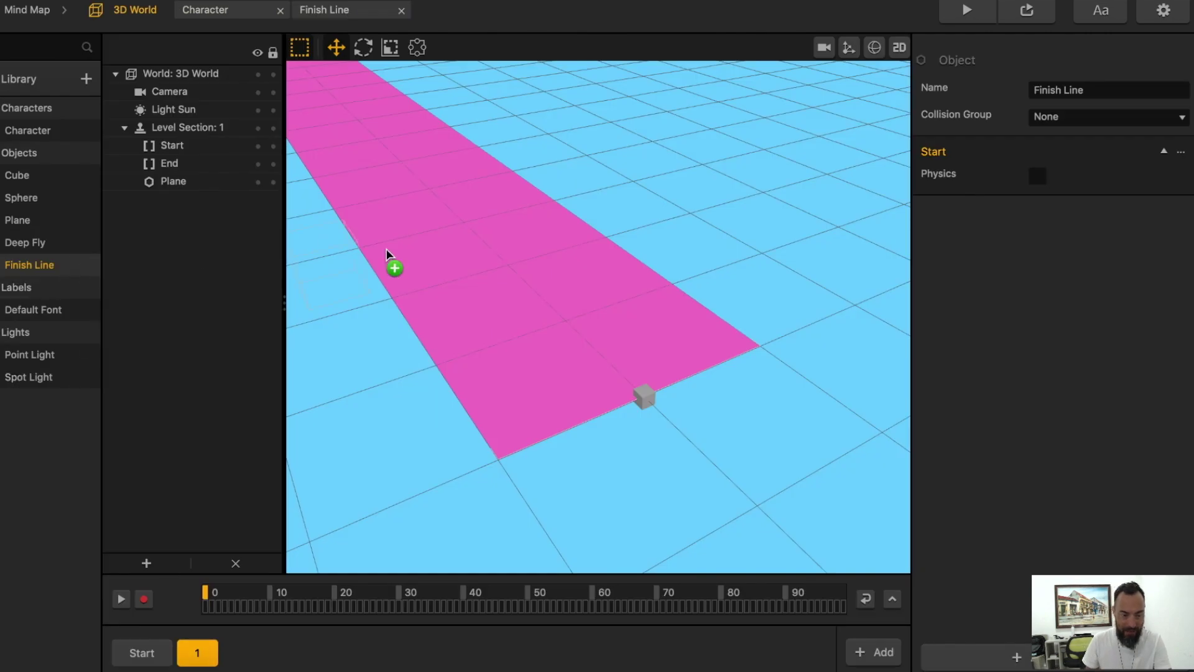
pyautogui.moveTo(386, 249); pyautogui.dragTo(431, 232)
pyautogui.moveTo(422, 158); pyautogui.dragTo(436, 134)
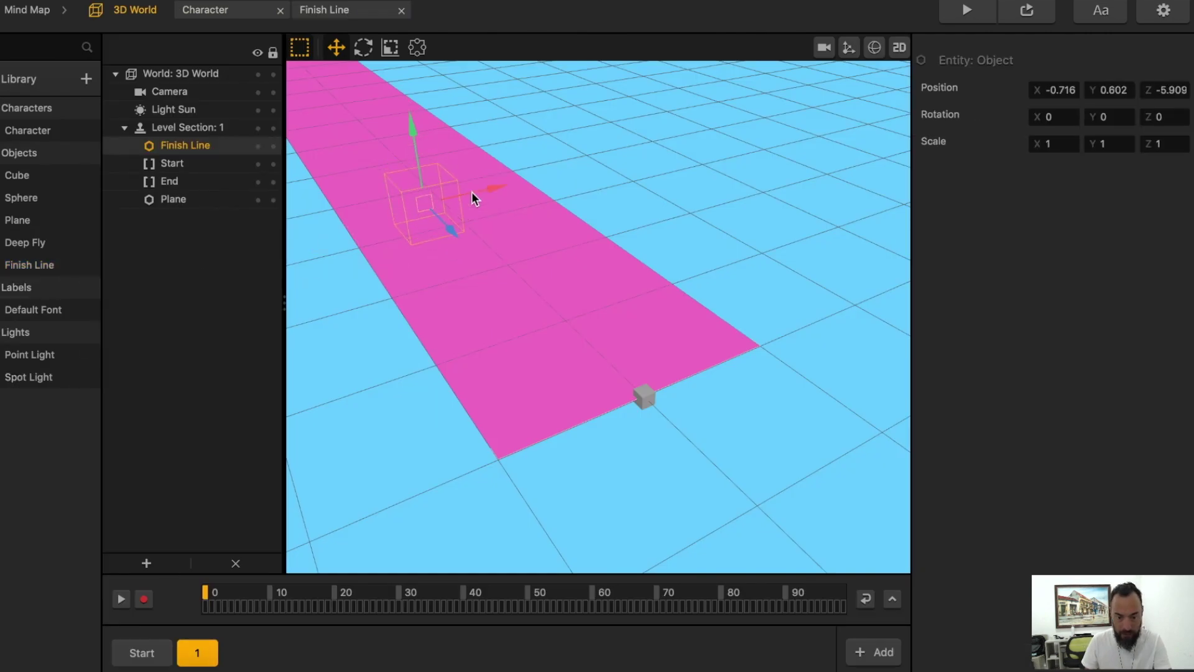
pyautogui.click(1077, 146)
pyautogui.press('Tab')
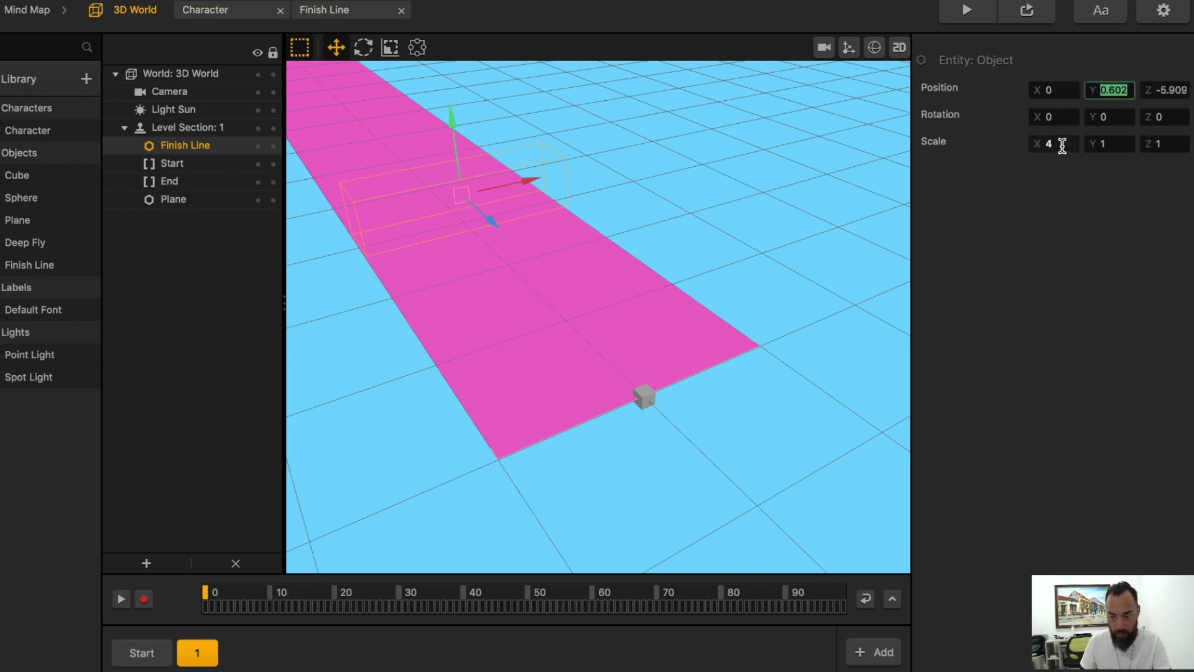
pyautogui.click(1061, 146)
pyautogui.write('5')
pyautogui.press('Tab')
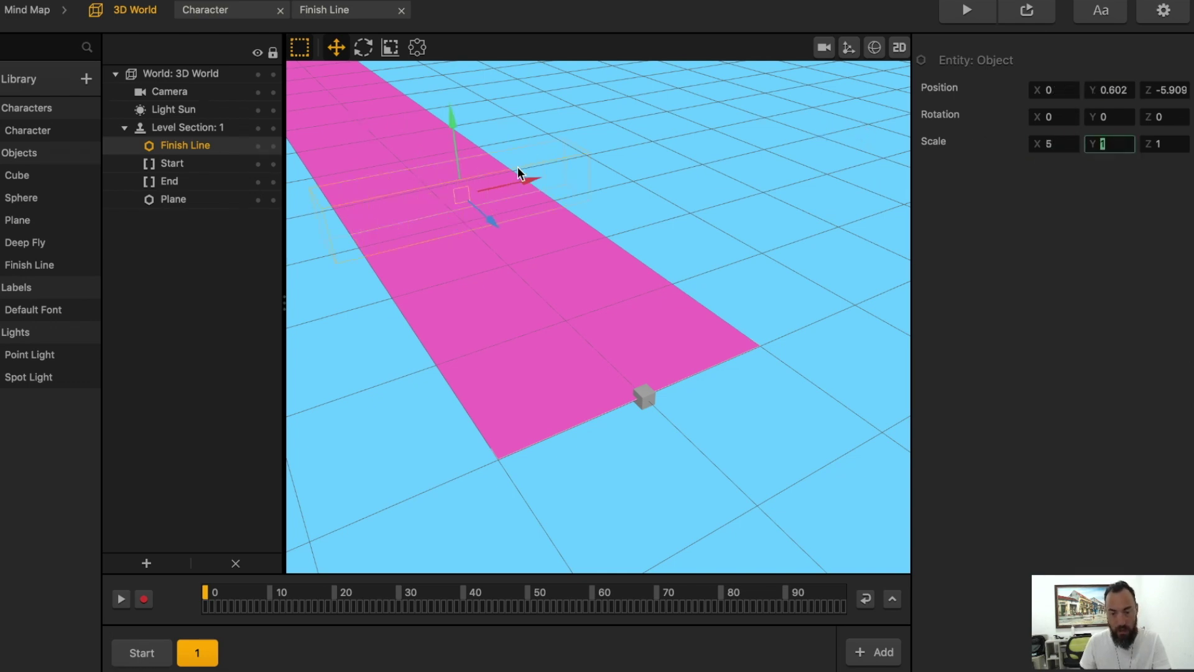
# Move the Finish Line to the far end of level section 1's plane, at about Z -22.18
pyautogui.scroll(-3, 515, 174)
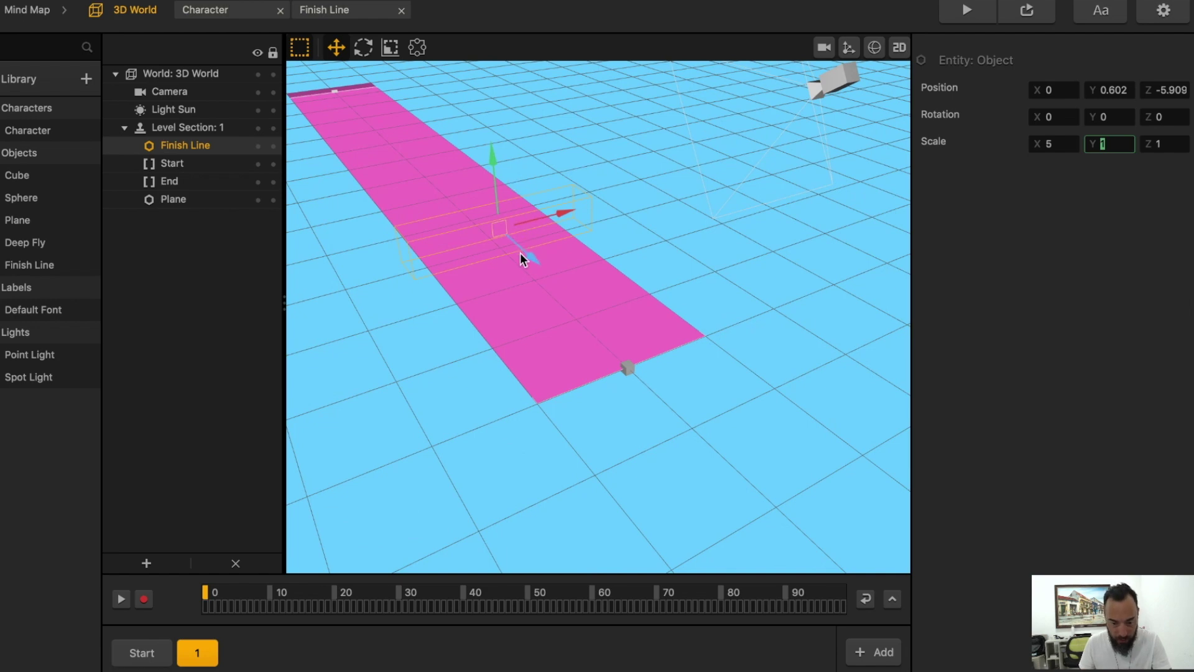
pyautogui.moveTo(527, 255); pyautogui.dragTo(350, 124)
pyautogui.moveTo(349, 125); pyautogui.dragTo(326, 101, button='right')
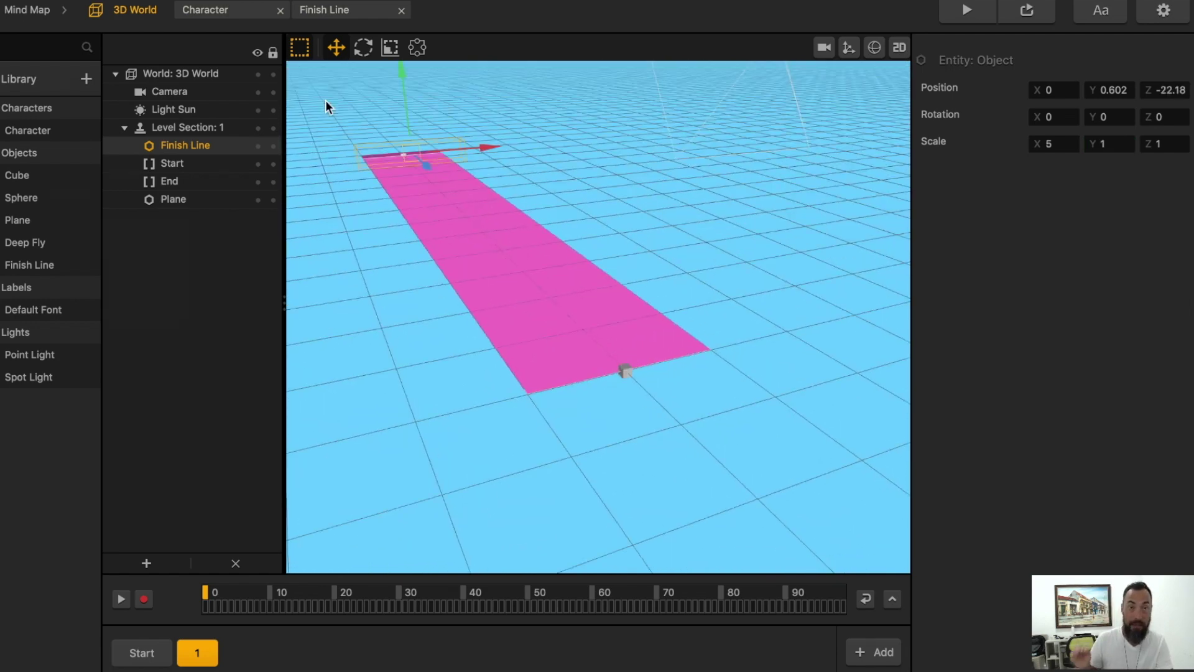
# Add an If Collide node to the Character graph, fed by Start's Collide output, with Finish Line as its affected asset
pyautogui.click(217, 10)
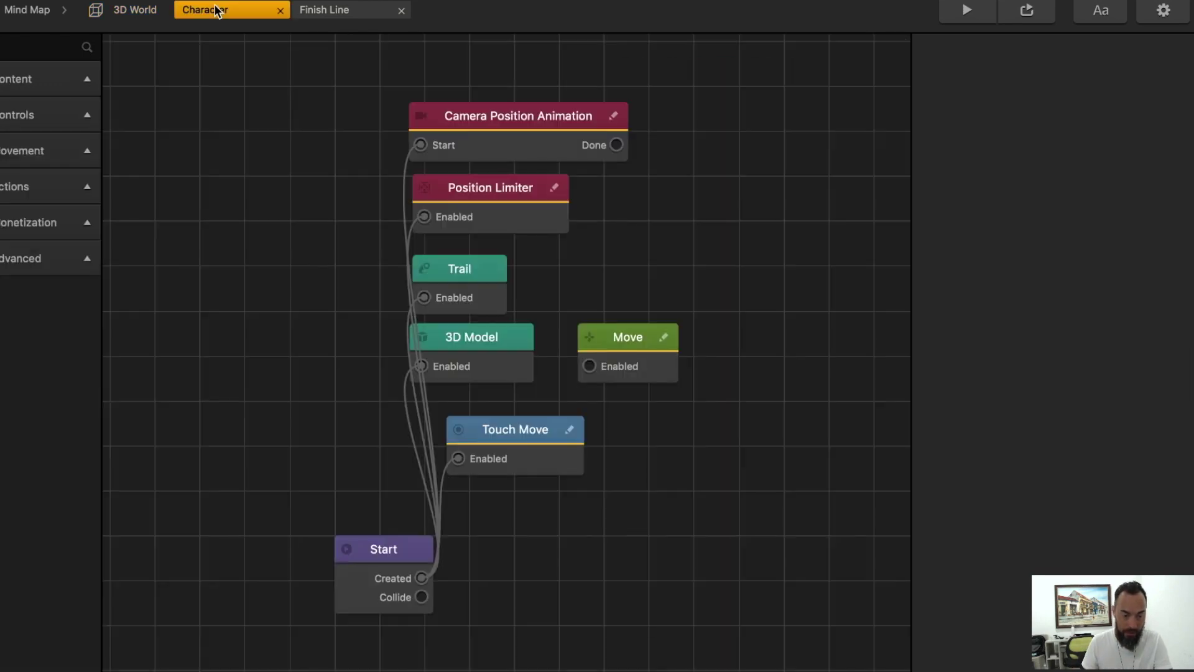
pyautogui.click(24, 186)
pyautogui.moveTo(47, 237); pyautogui.dragTo(554, 605)
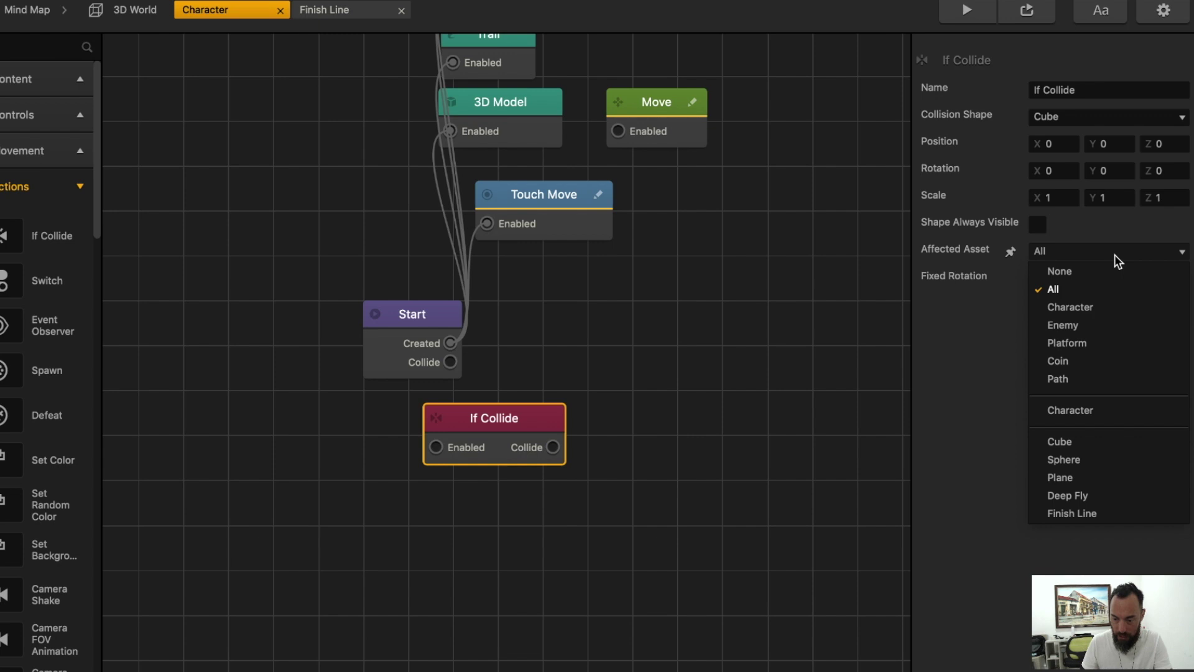
pyautogui.click(1072, 513)
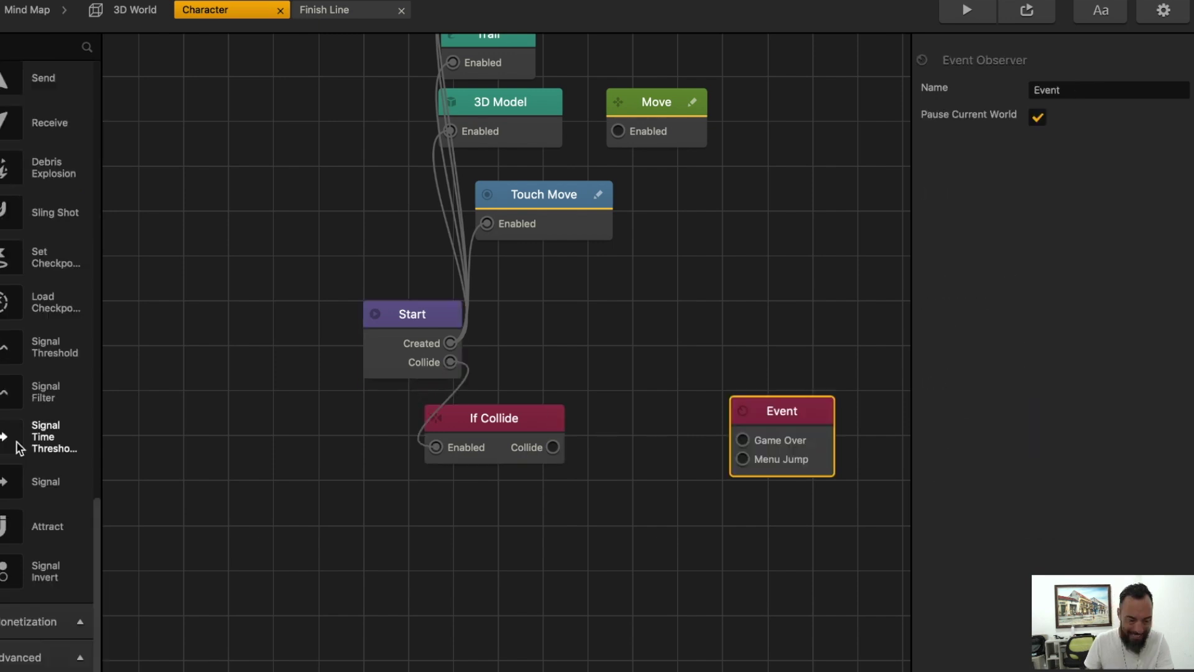
# Connect If Collide's output through a new Delay node to the Menu Jump input of an Event Observer node
pyautogui.click(26, 653)
pyautogui.scroll(-5, 35, 634)
pyautogui.moveTo(44, 374); pyautogui.dragTo(630, 456)
pyautogui.moveTo(553, 448); pyautogui.dragTo(598, 426)
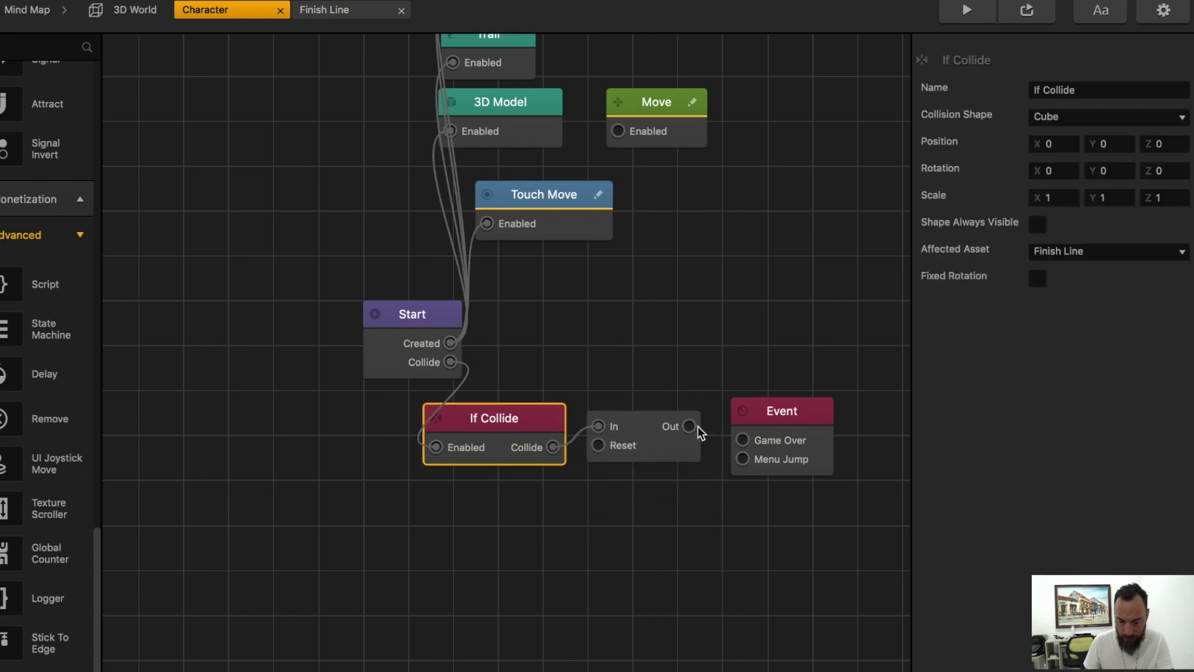
pyautogui.moveTo(688, 426); pyautogui.dragTo(743, 459)
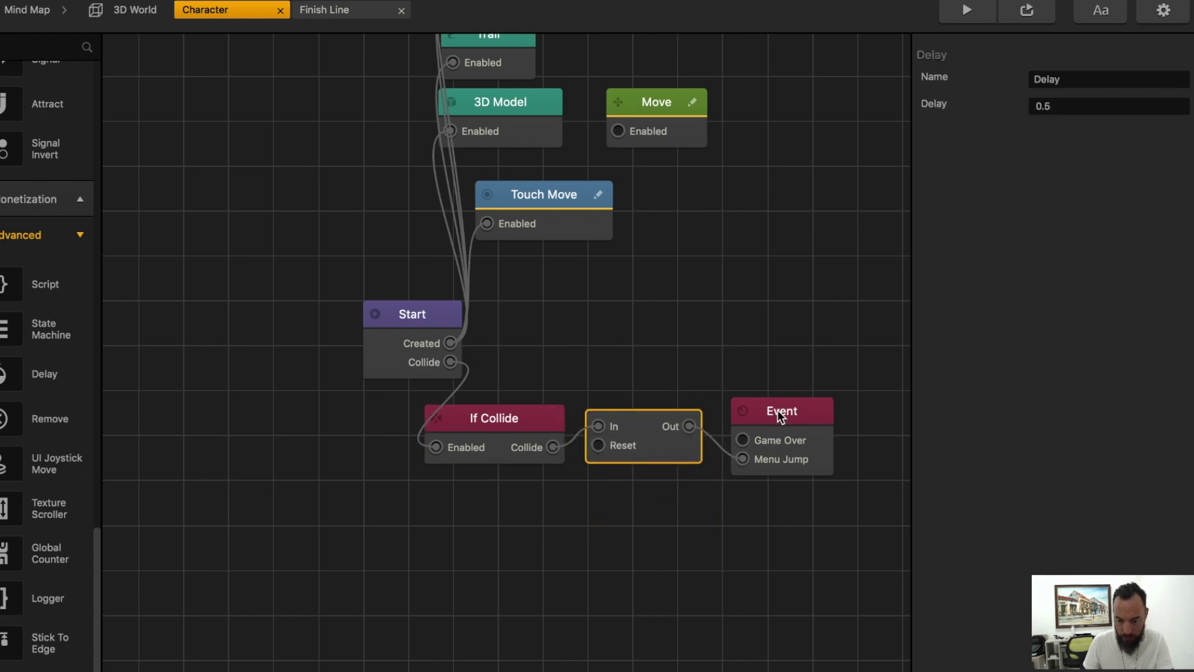
pyautogui.moveTo(781, 414); pyautogui.dragTo(832, 409)
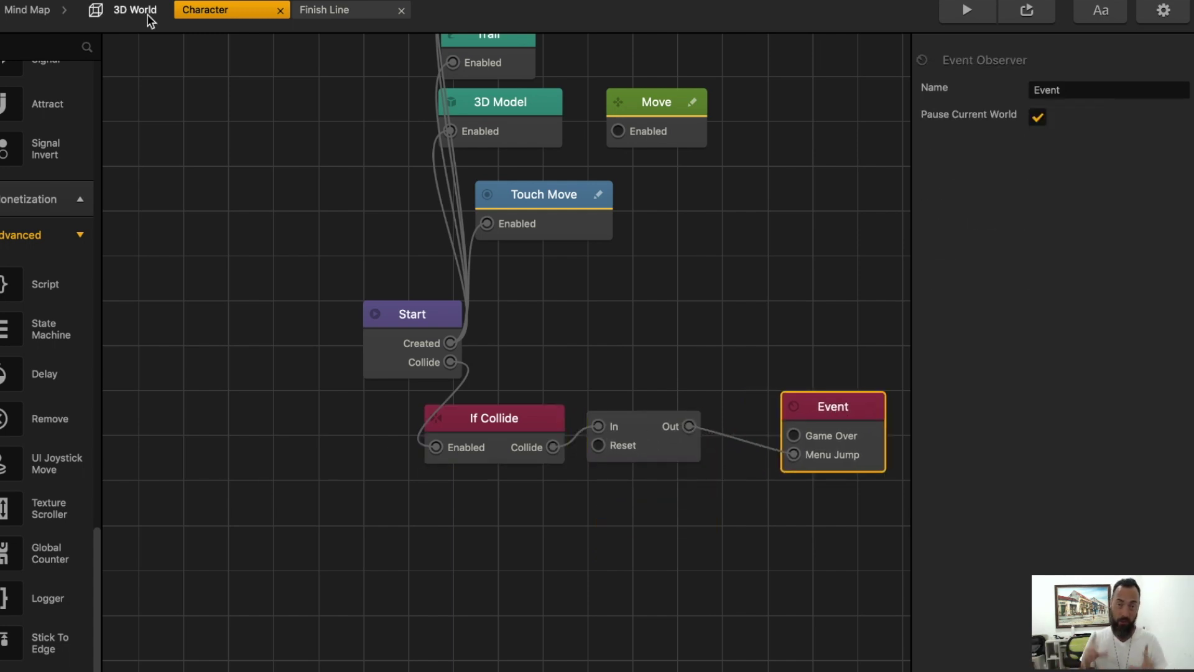
# Add a UI Screen to the Mind Map beside the 3D World and name it Game UI
pyautogui.click(148, 15)
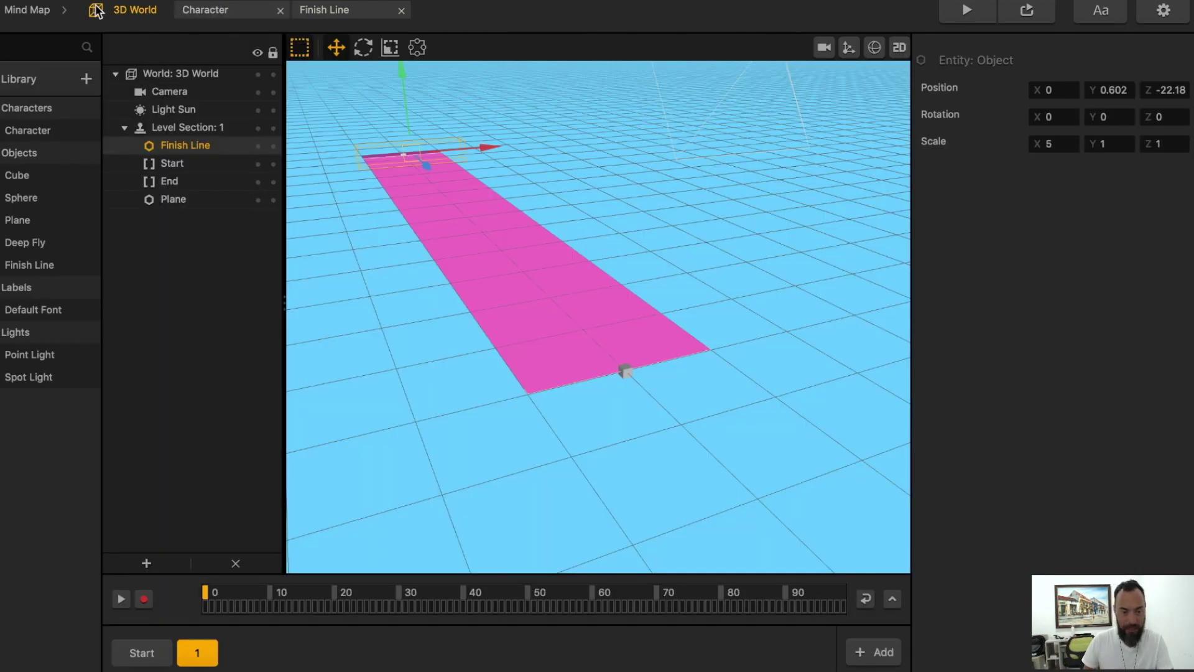
pyautogui.click(26, 9)
pyautogui.moveTo(804, 390); pyautogui.dragTo(554, 369)
pyautogui.scroll(5, 526, 410)
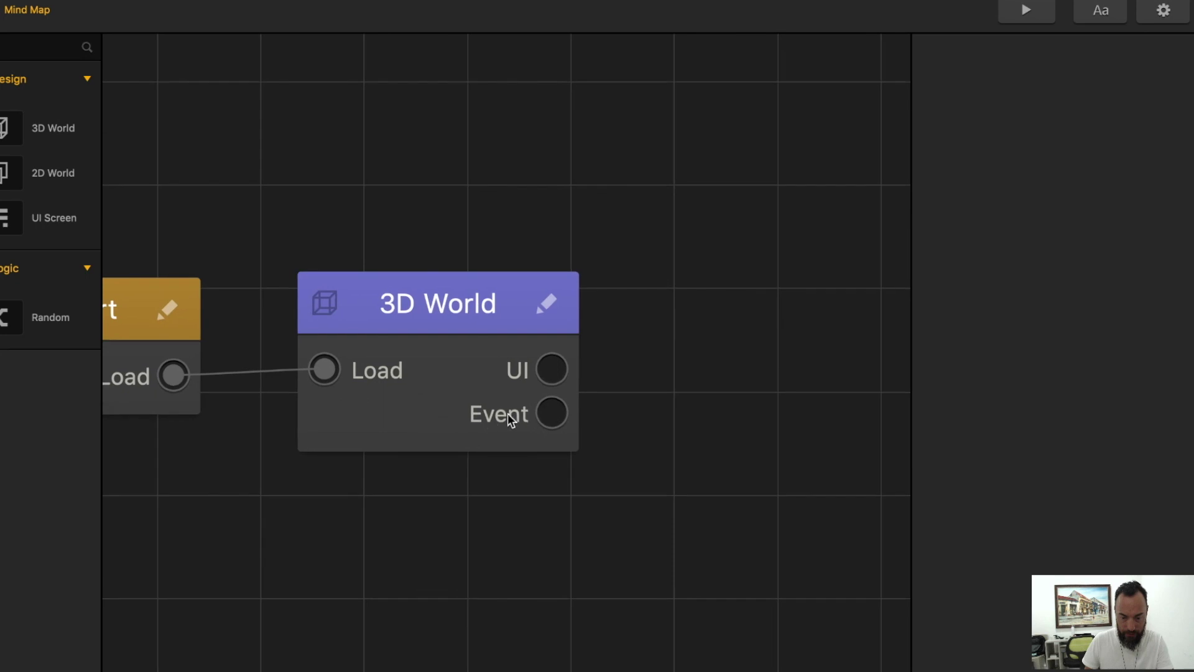
pyautogui.scroll(-5, 605, 405)
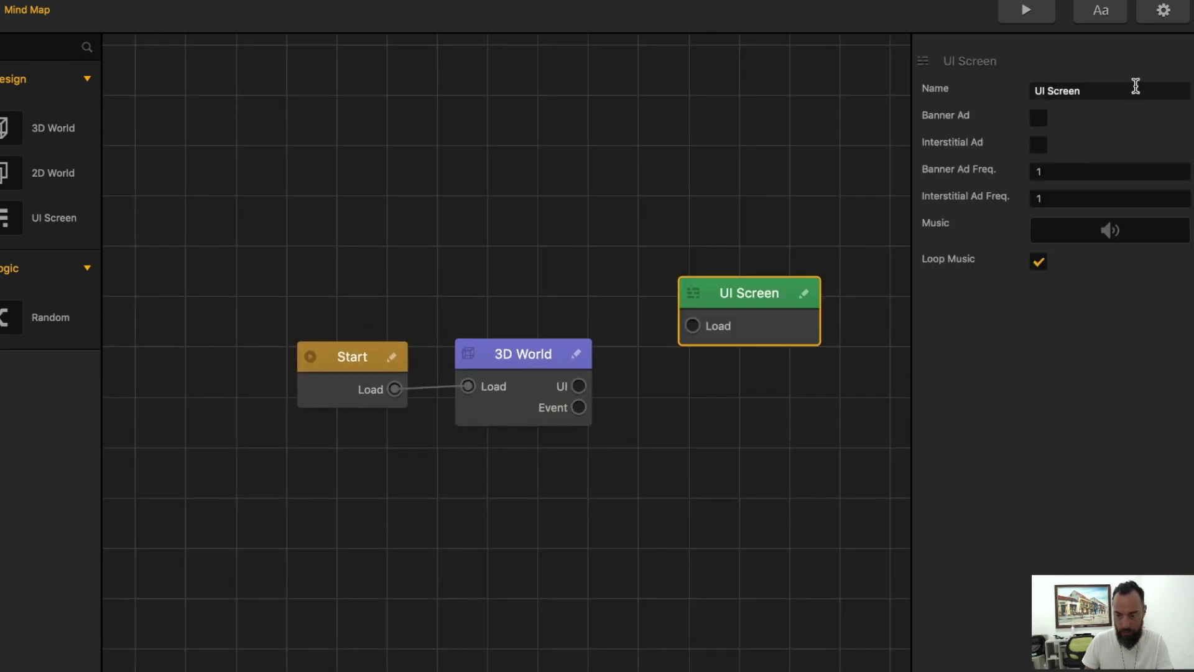
pyautogui.moveTo(1133, 91); pyautogui.dragTo(788, 62)
pyautogui.write('Game')
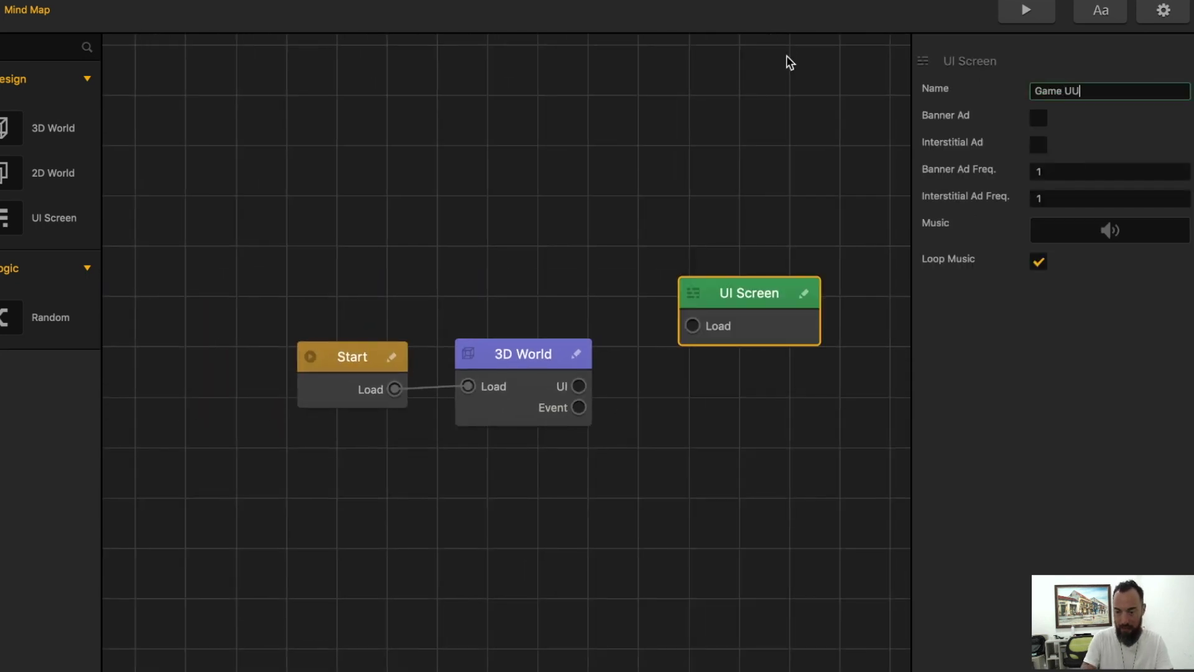
pyautogui.write(' UI')
pyautogui.press('Return')
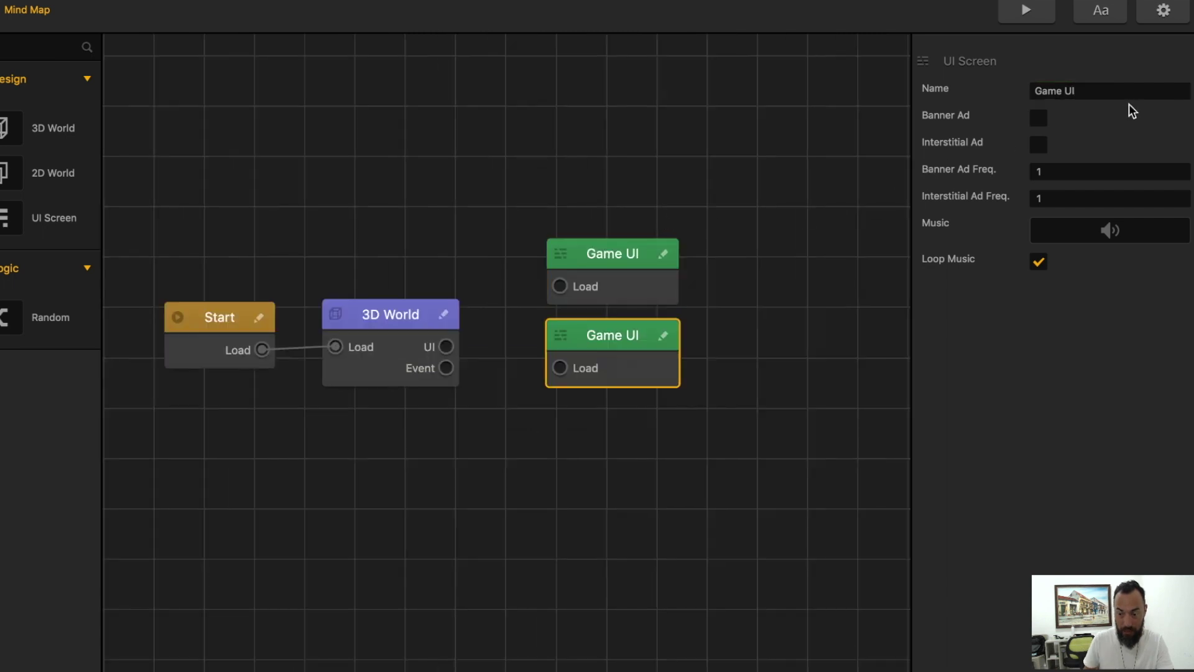
# Duplicate the Game UI screen into two more UI screens named Level Complete and Game Over
pyautogui.moveTo(1122, 90); pyautogui.dragTo(740, 57)
pyautogui.write('Level Complete')
pyautogui.press('Return')
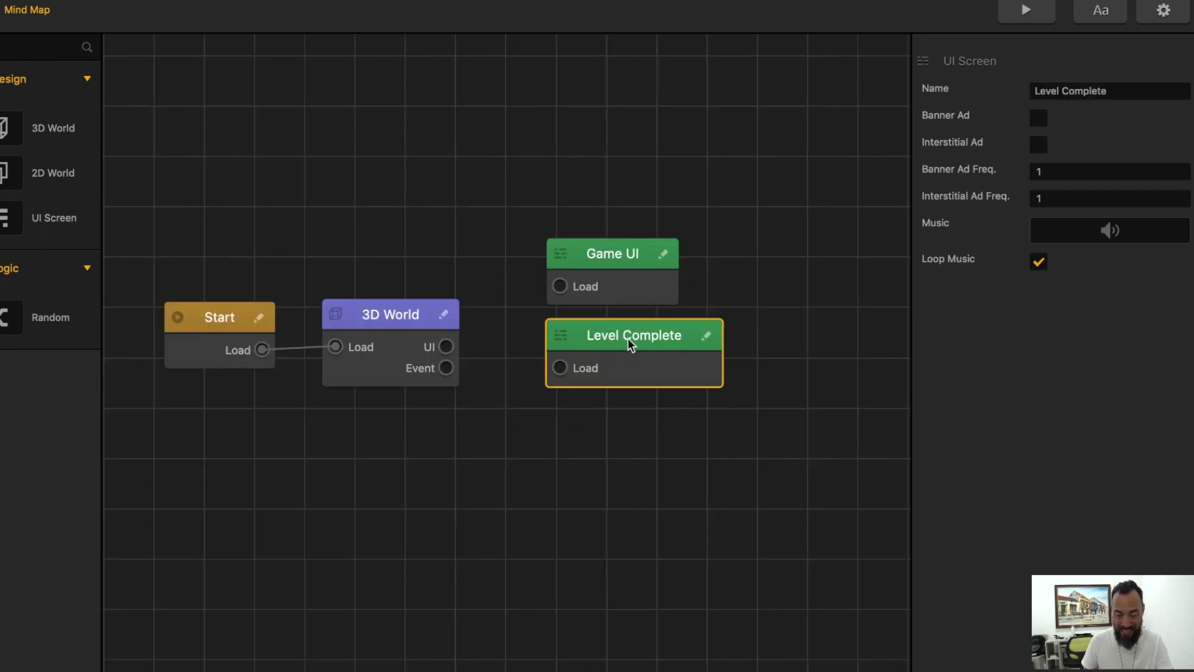
pyautogui.hotkey('ctrl', 'd')
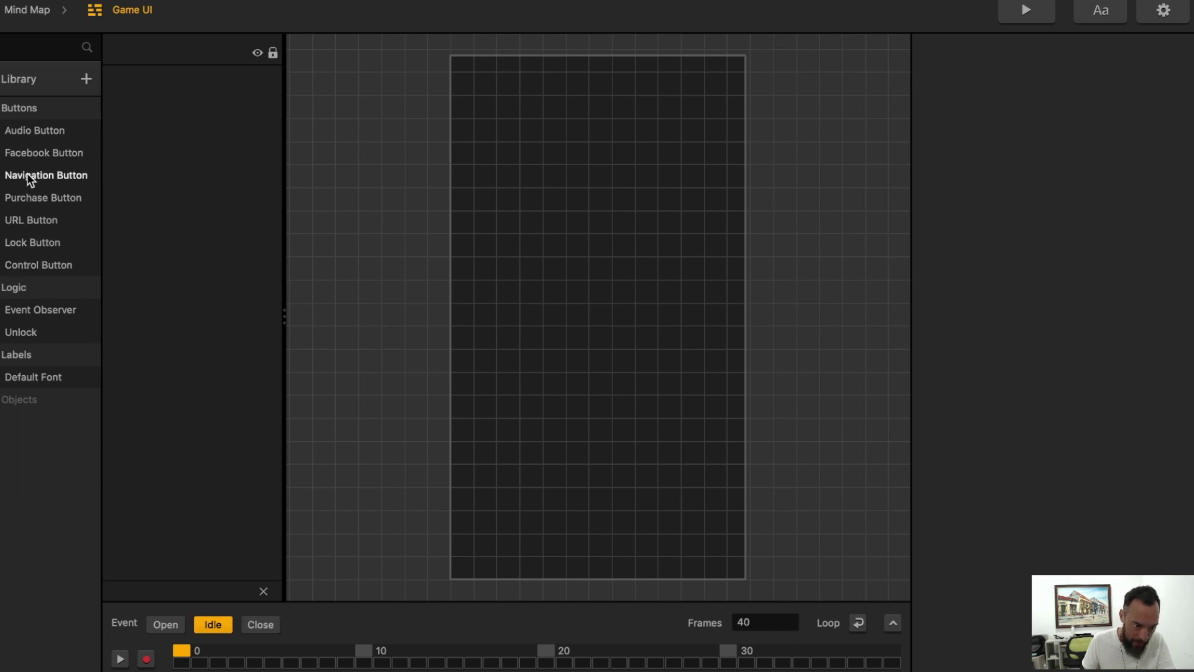
# Add an Event Observer to Game UI, link it to Game Over, and link the 3D World's UI output to Game UI
pyautogui.moveTo(444, 255); pyautogui.dragTo(487, 92)
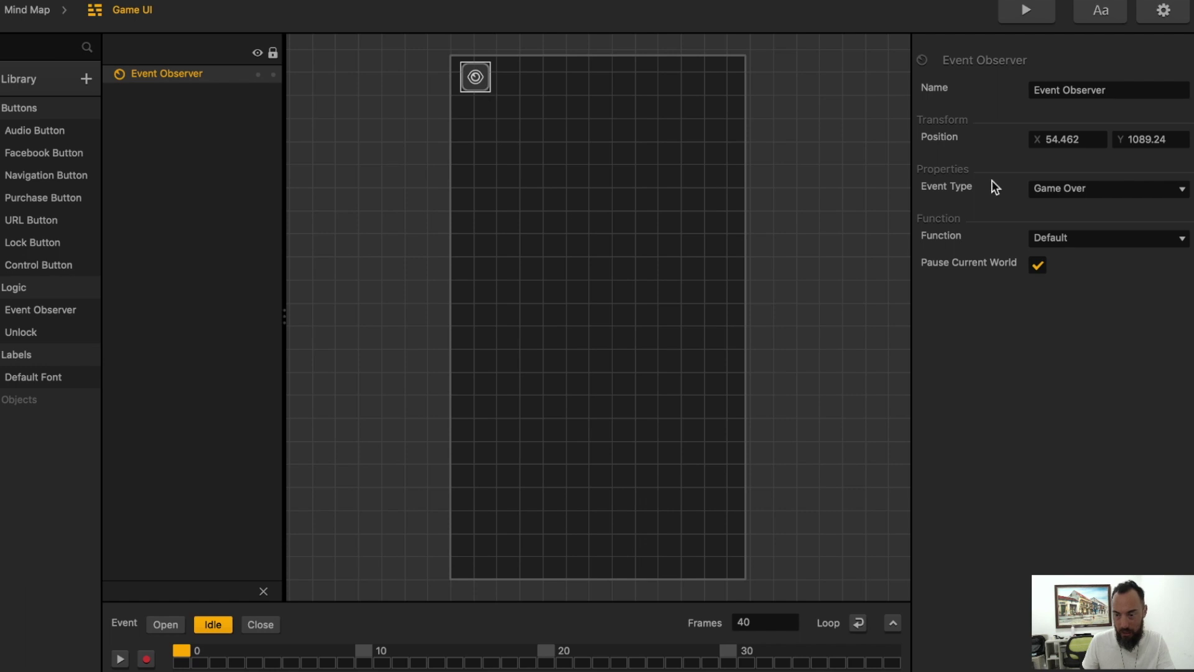
pyautogui.click(30, 14)
pyautogui.click(758, 385)
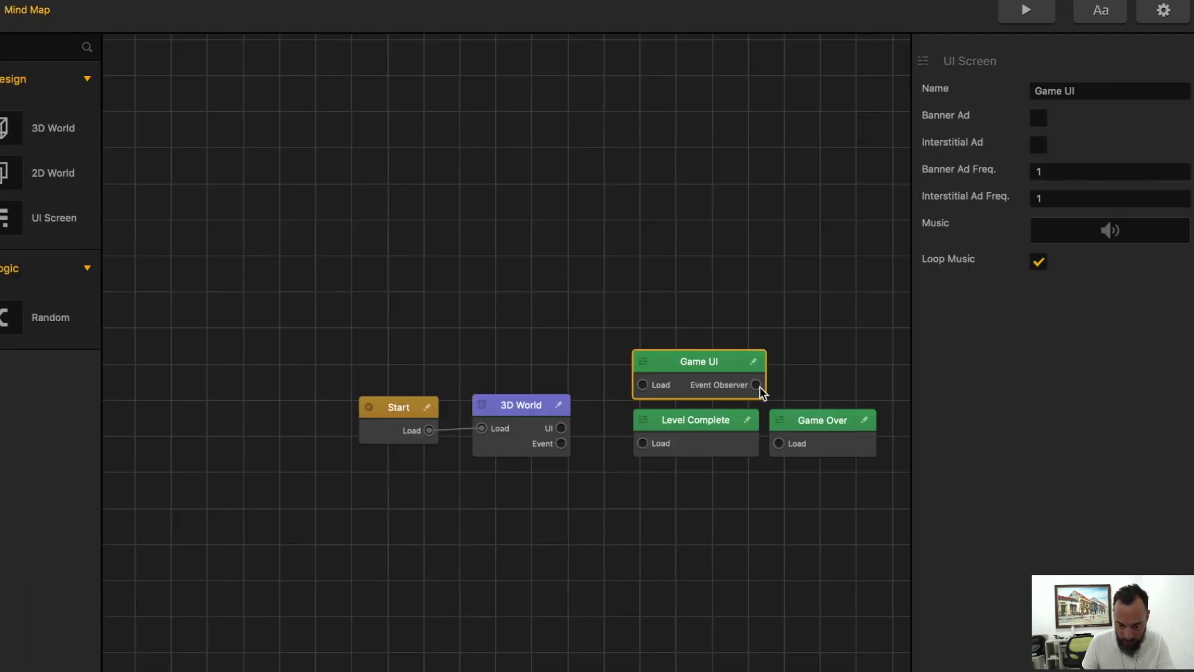
pyautogui.moveTo(778, 443); pyautogui.dragTo(826, 352)
pyautogui.moveTo(561, 428); pyautogui.dragTo(647, 384)
# Cover the Game Over screen with a Navigation Button and set its function to Restart
pyautogui.doubleClick(863, 357)
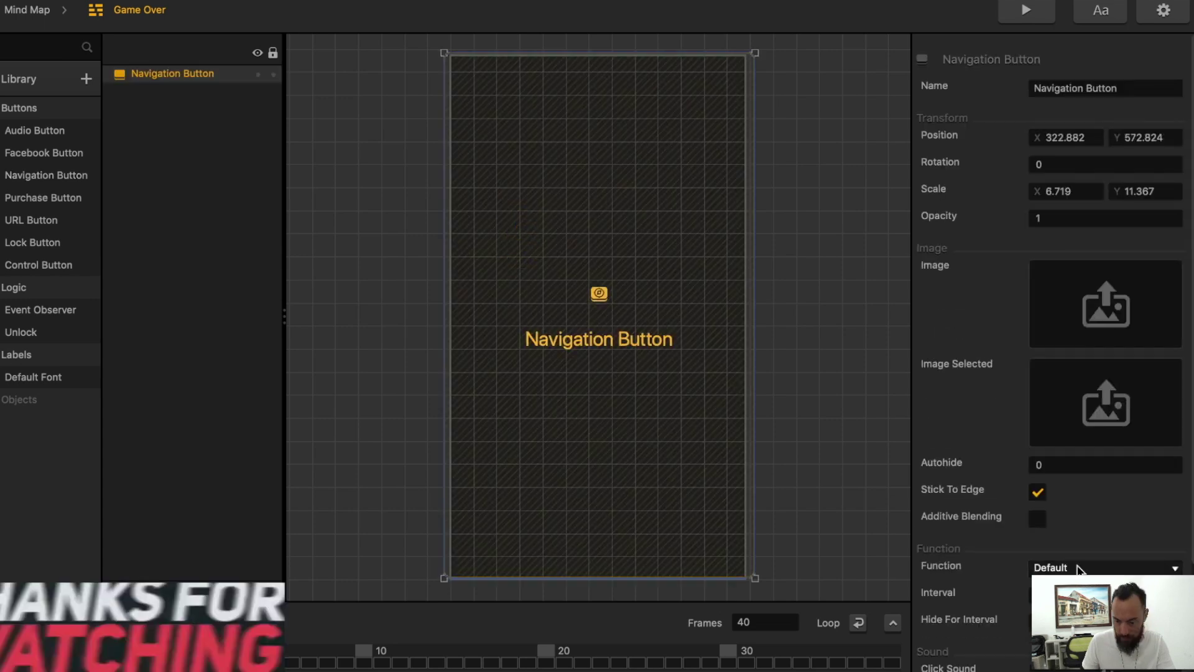
pyautogui.click(1104, 567)
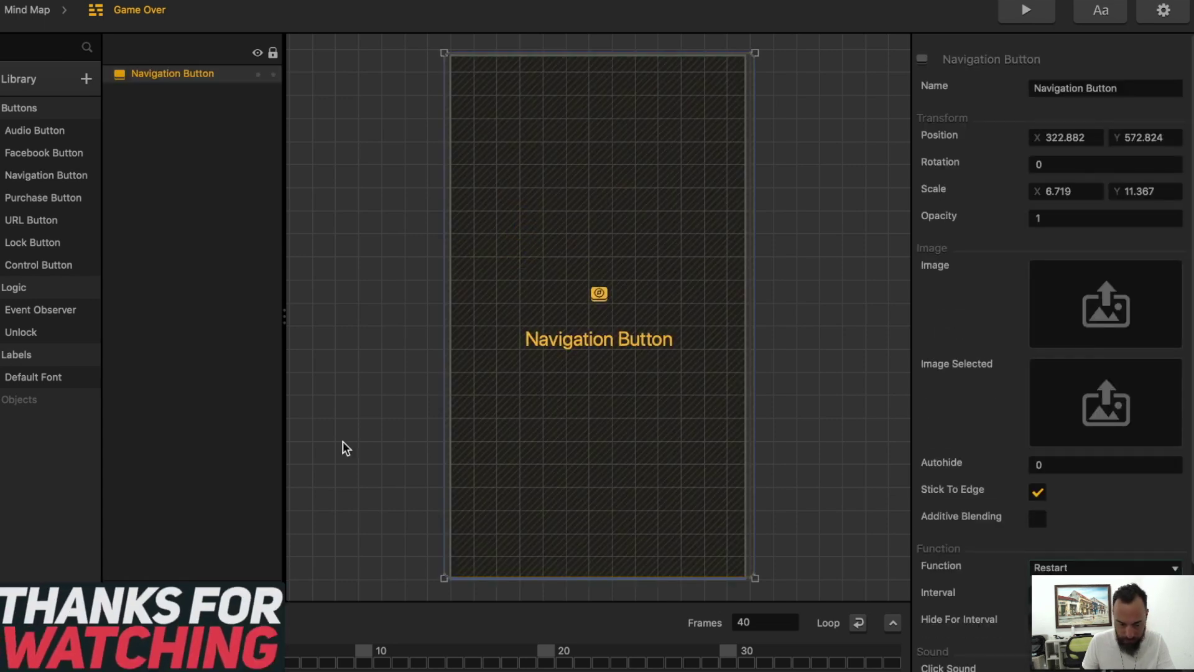
# Add a label with the text "Game Over" to the upper part of the Game Over screen, at position X 320
pyautogui.moveTo(29, 379); pyautogui.dragTo(587, 155)
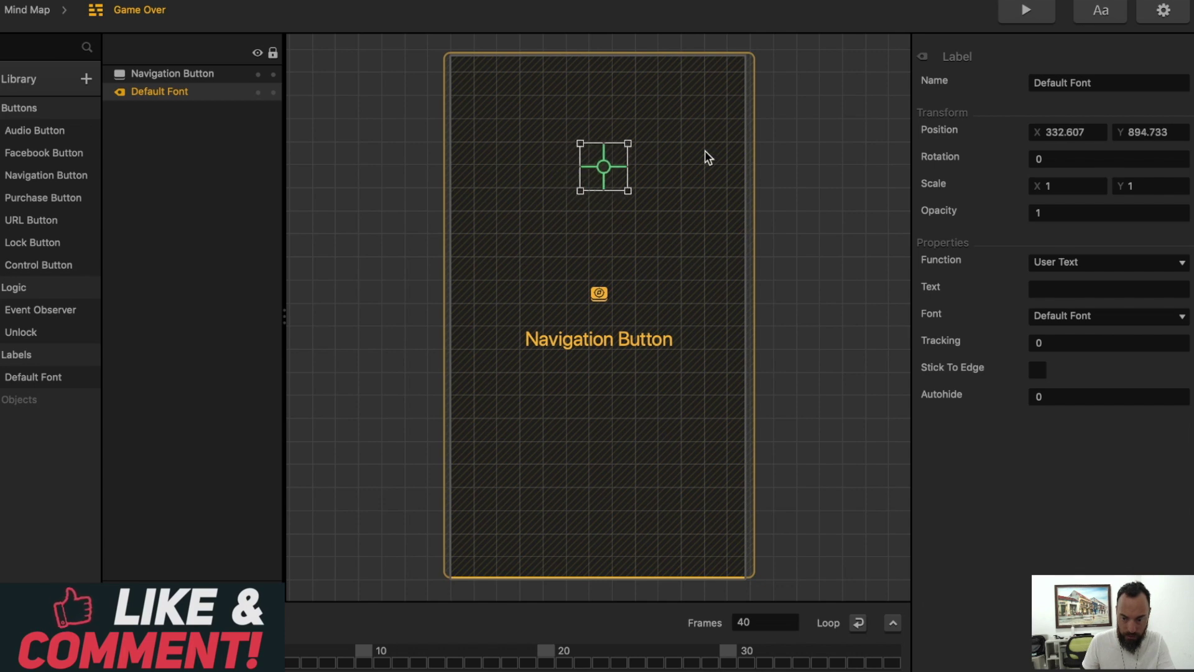
pyautogui.click(1106, 287)
pyautogui.write('Game Ob')
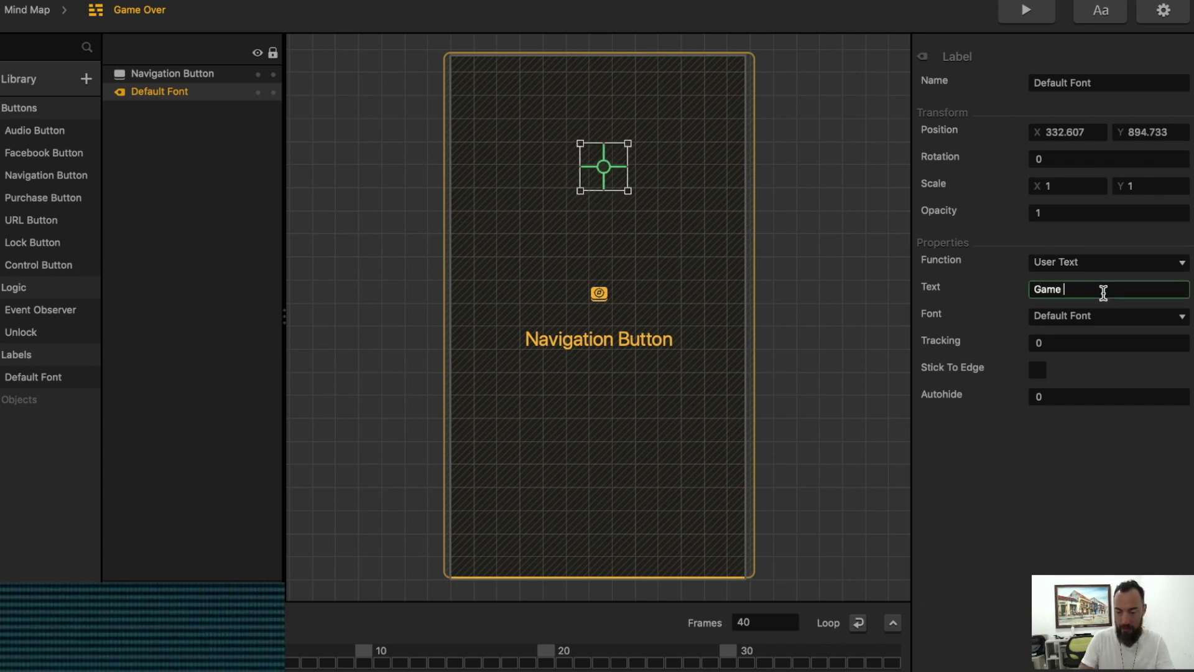
pyautogui.write('e')
pyautogui.press('BackSpace')
pyautogui.press('BackSpace')
pyautogui.write('v')
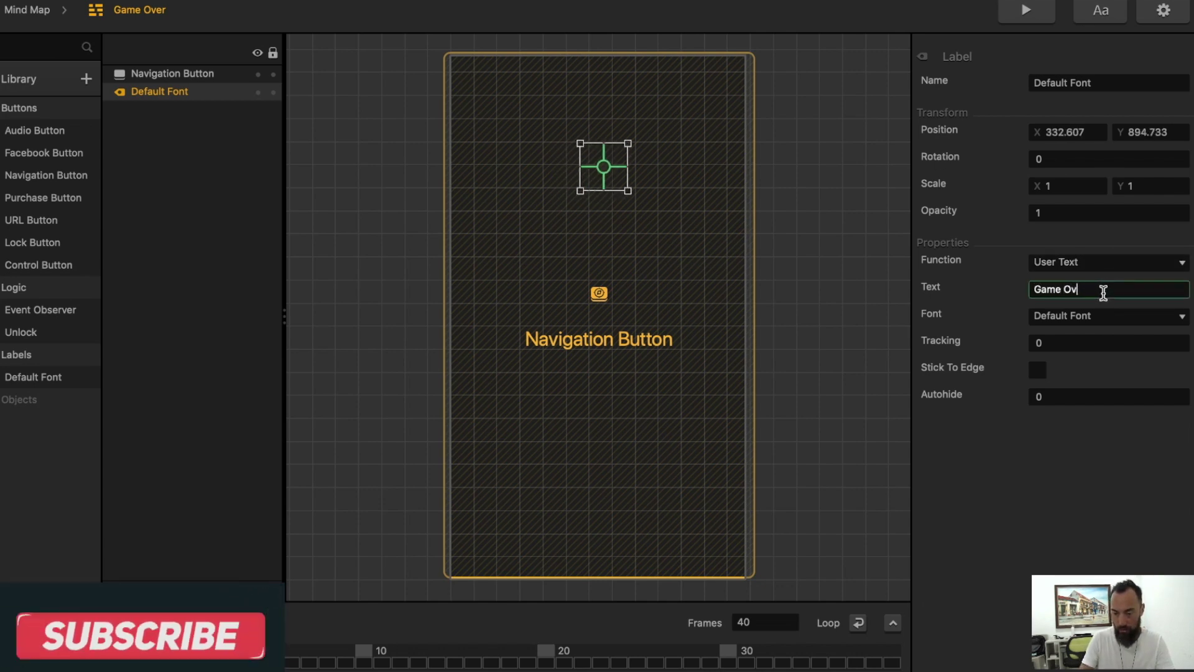
pyautogui.write('er')
pyautogui.write('320')
pyautogui.press('Tab')
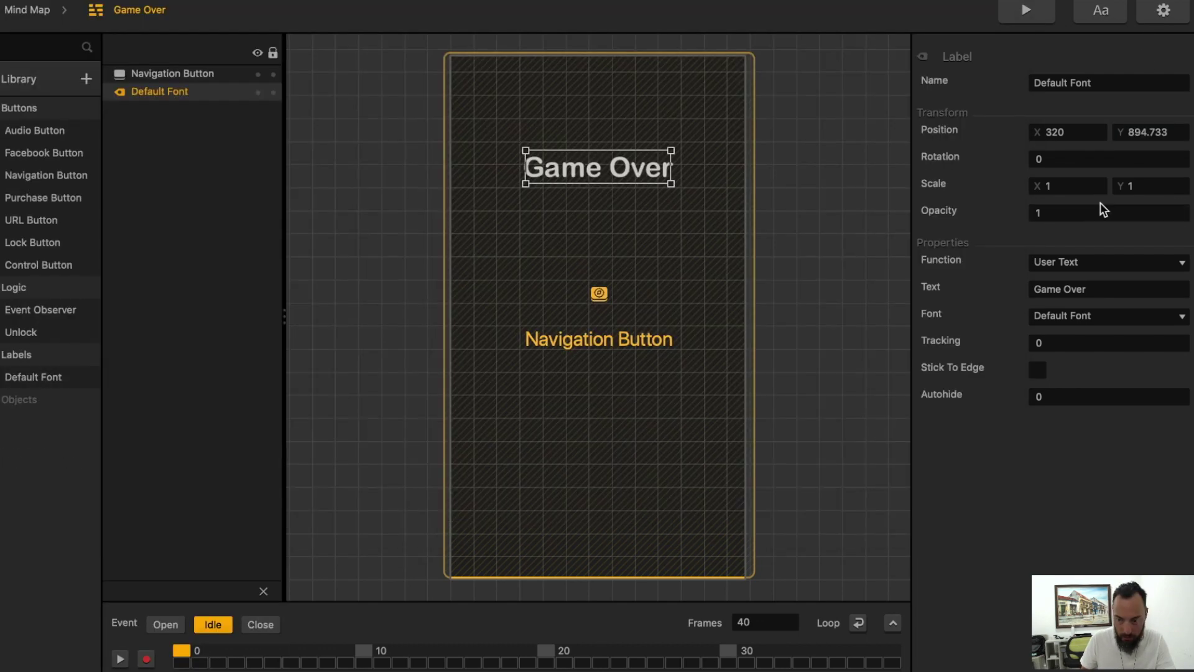
# Open the Level Complete screen and cover it entirely with a Navigation Button
pyautogui.click(31, 11)
pyautogui.doubleClick(820, 352)
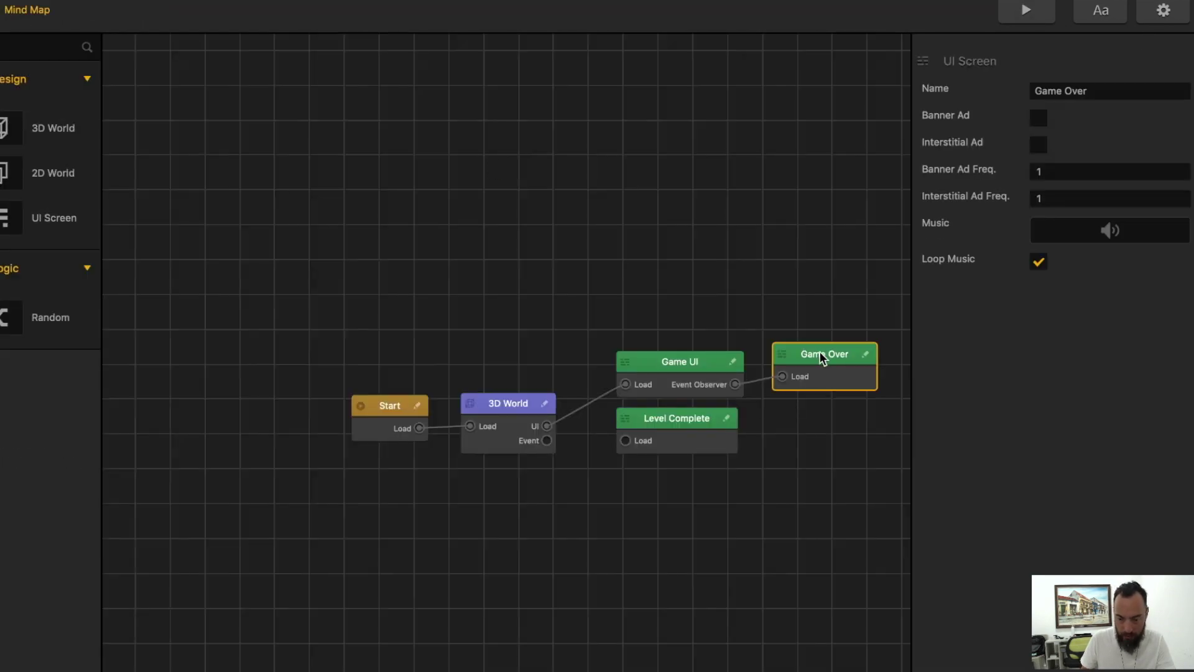
pyautogui.click(31, 11)
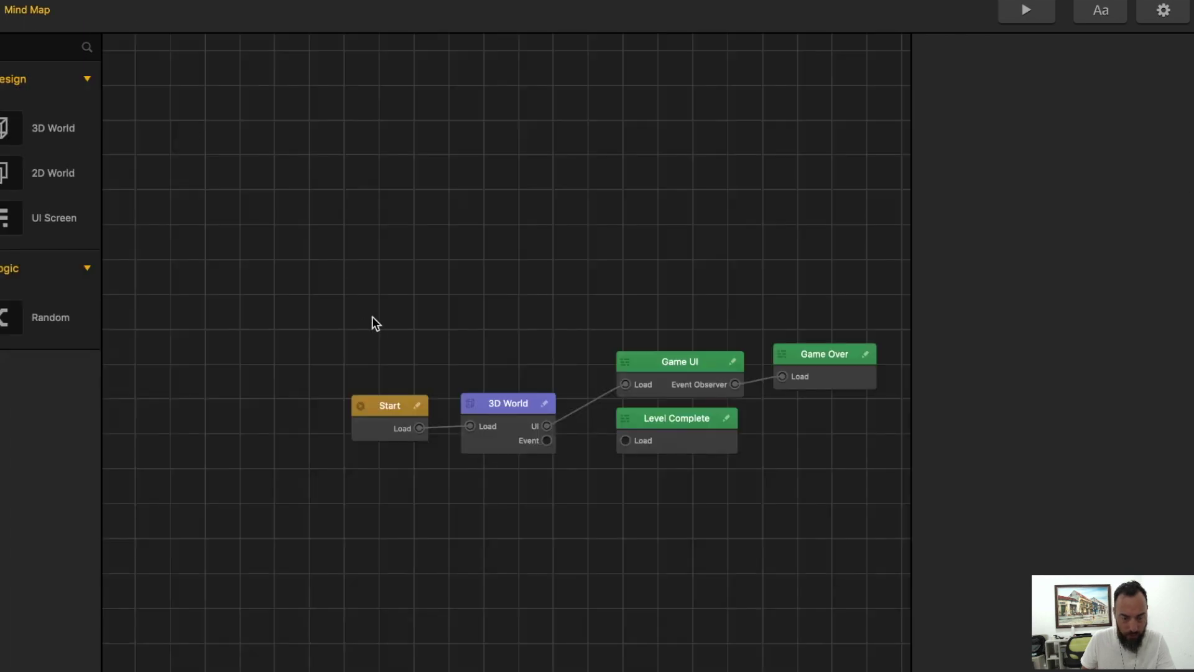
pyautogui.doubleClick(673, 419)
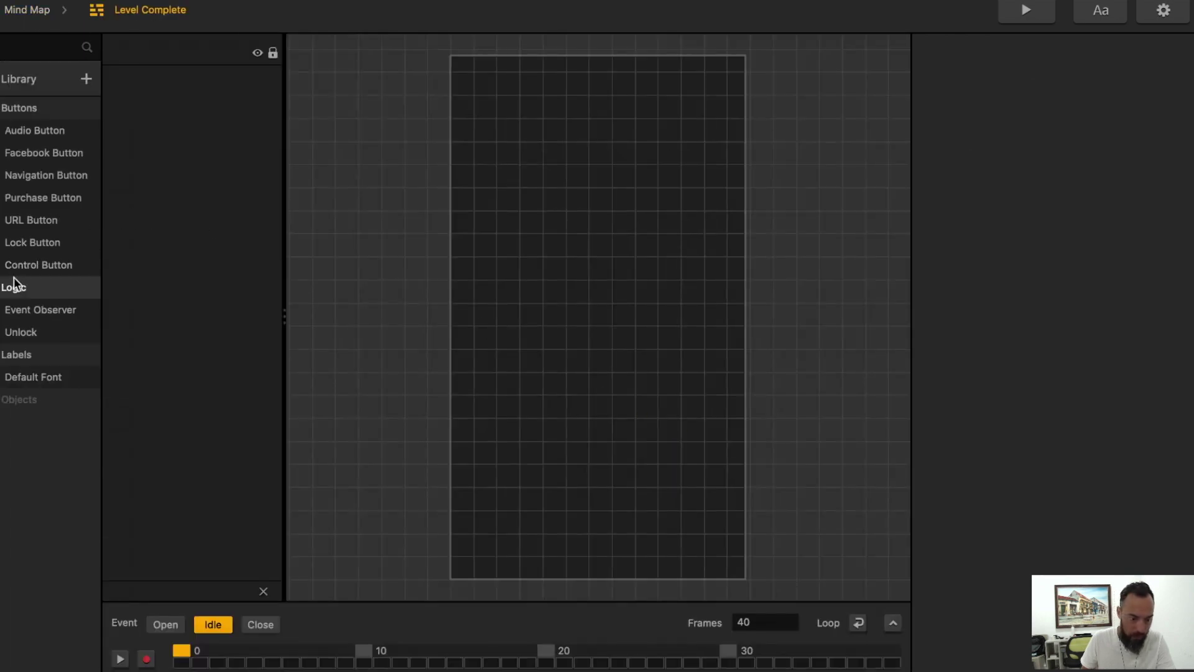
pyautogui.moveTo(46, 174); pyautogui.dragTo(754, 585)
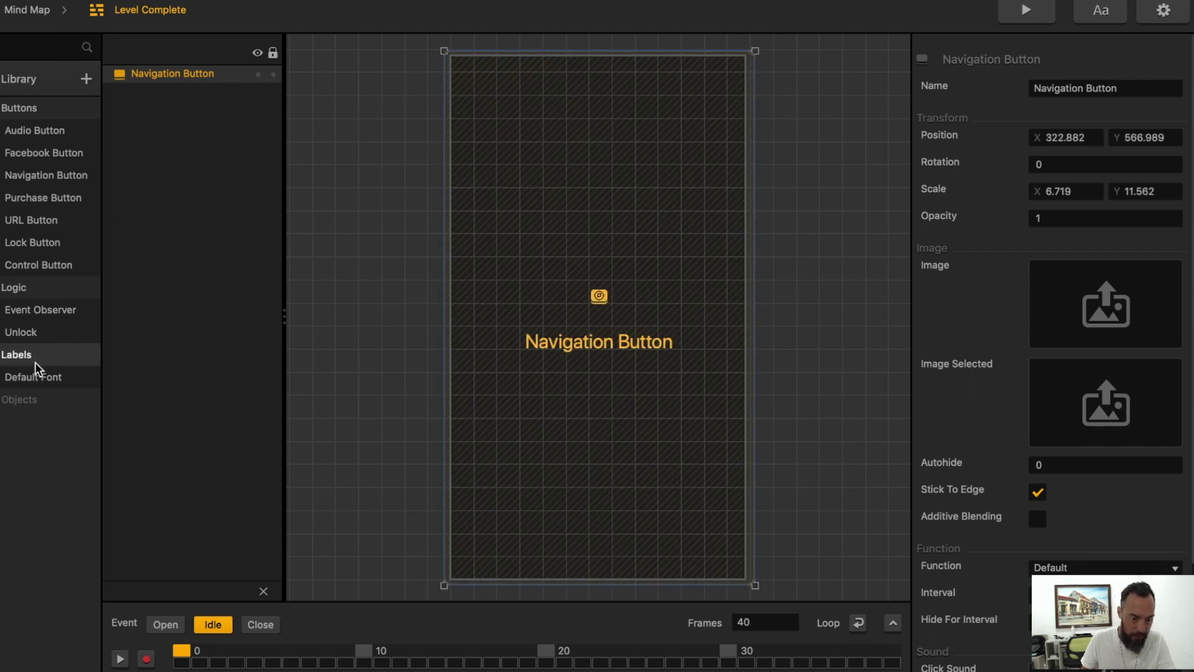
# Add a label with the text "Level Complete" to the upper part of the Level Complete screen
pyautogui.moveTo(33, 376); pyautogui.dragTo(590, 161)
pyautogui.click(1047, 288)
pyautogui.write('Level Complete')
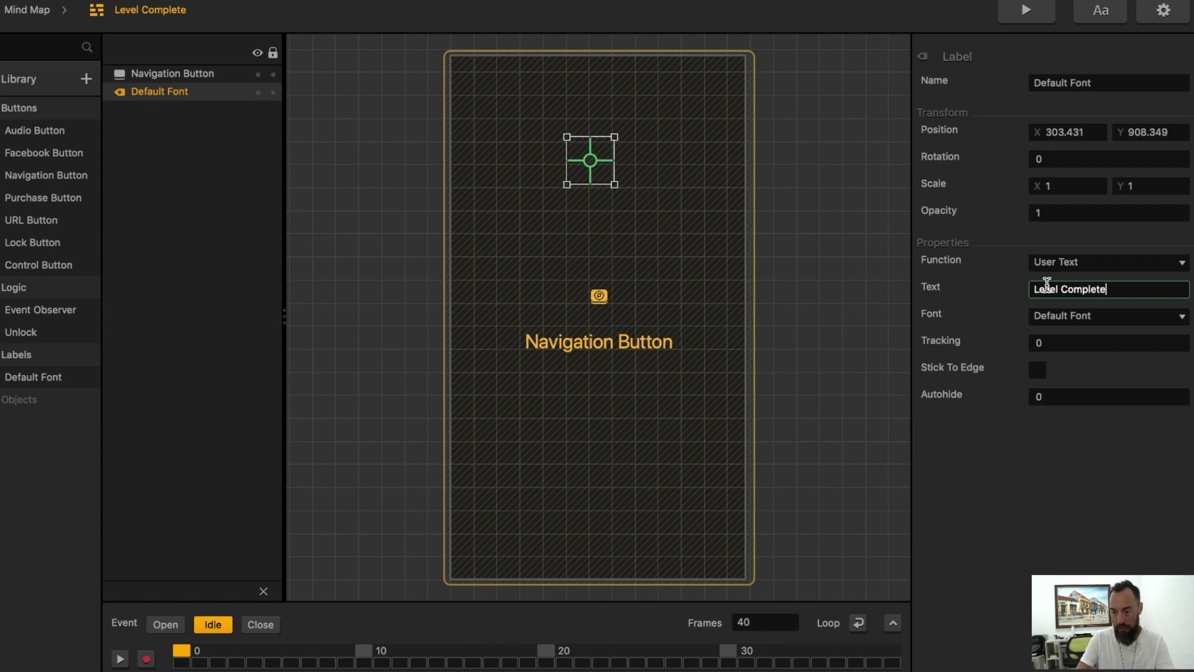
pyautogui.press('Return')
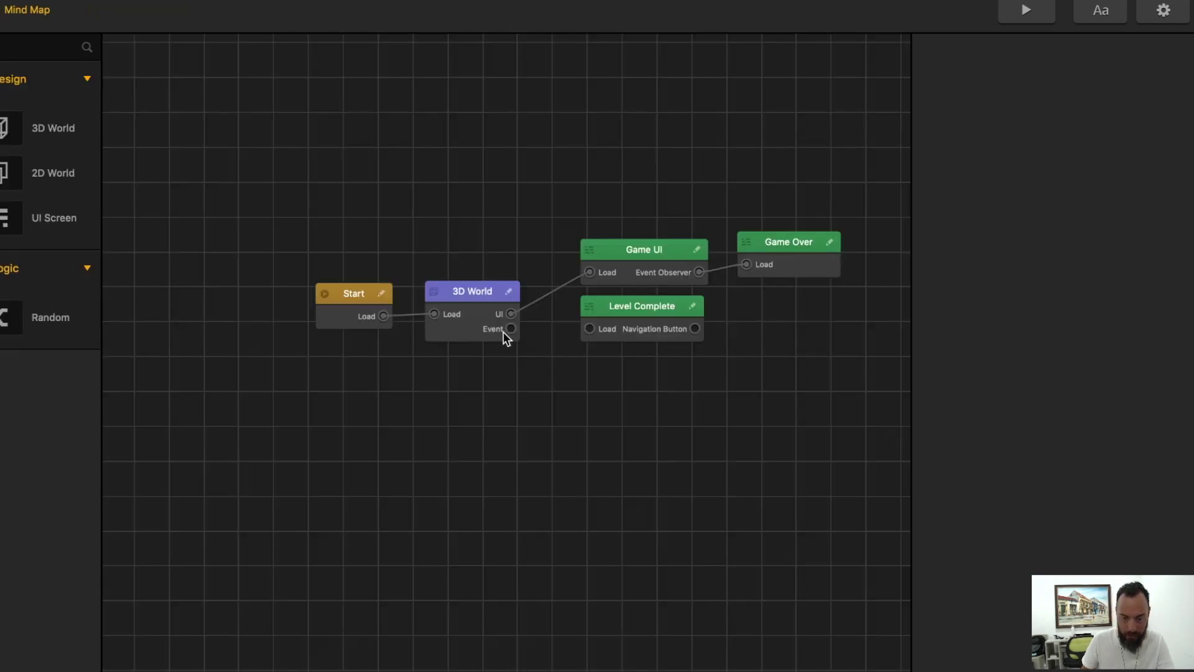
# Link the 3D World's Event output to the Level Complete screen and rename the Character's Event node to Level Complete
pyautogui.moveTo(510, 329); pyautogui.dragTo(589, 328)
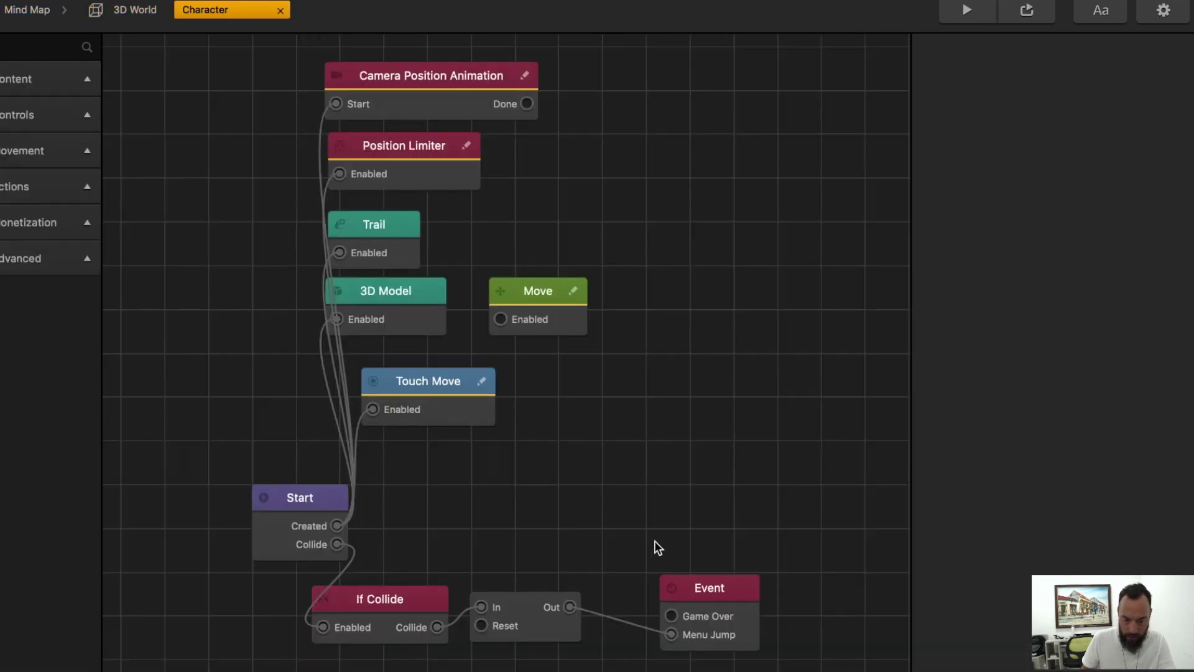
pyautogui.click(709, 588)
pyautogui.click(1093, 92)
pyautogui.doubleClick(1093, 92)
pyautogui.write('L')
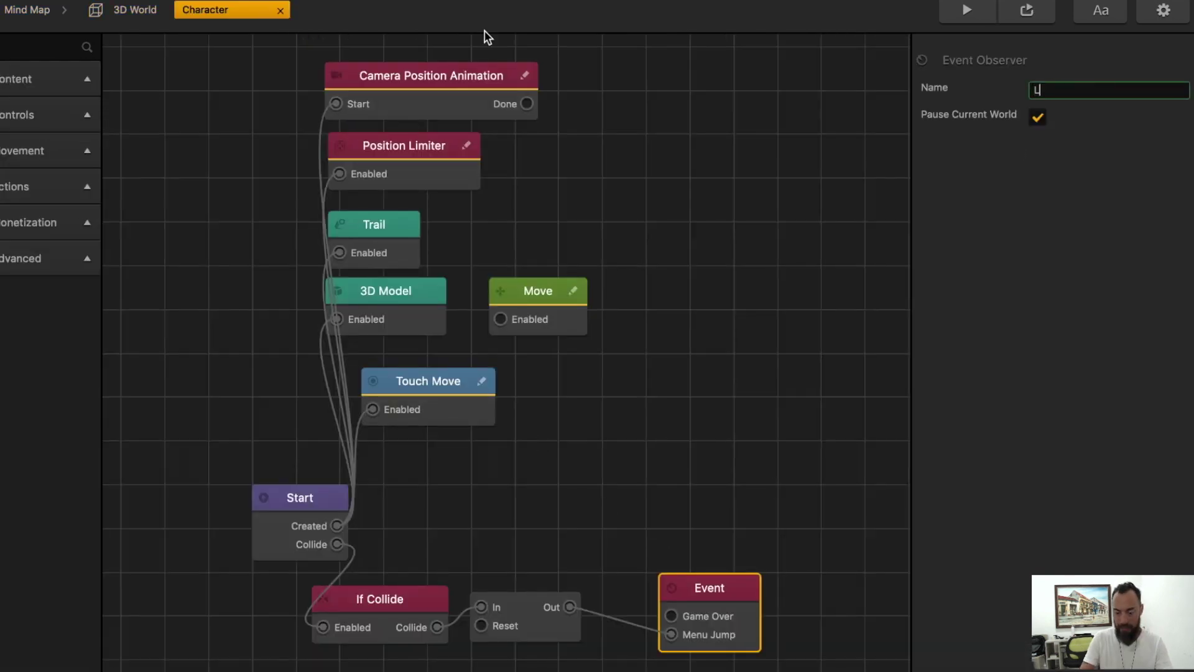
pyautogui.write('evel Complet')
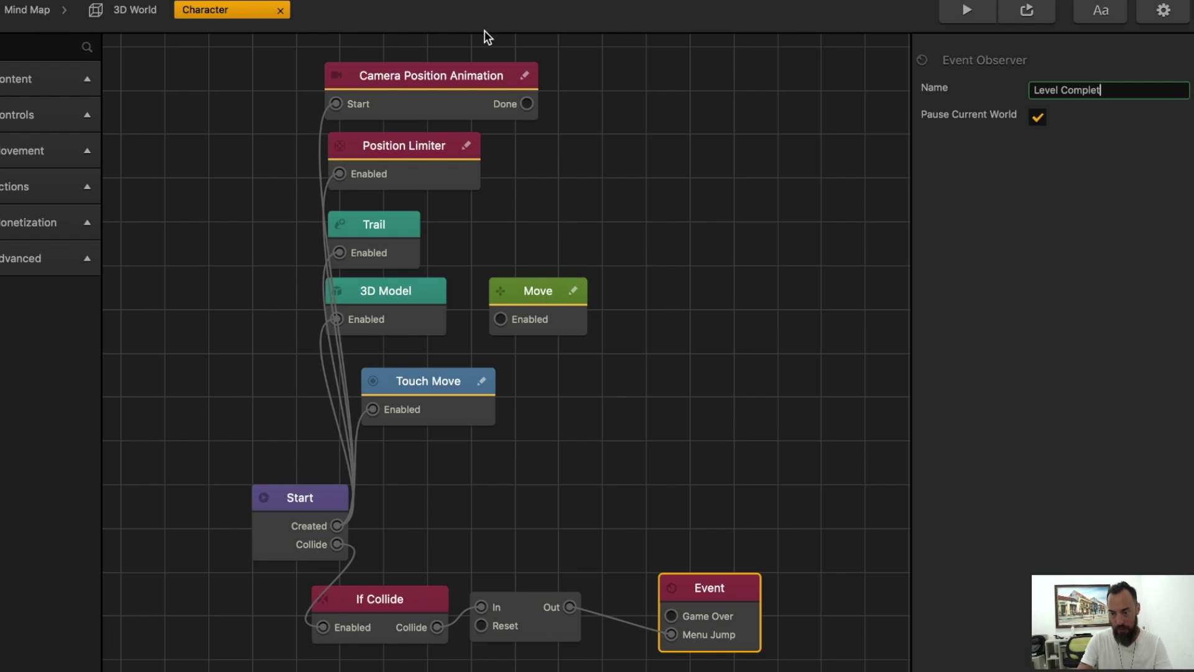
pyautogui.write('e')
pyautogui.click(669, 465)
# Preview the game and try steering the ball along the level
pyautogui.click(967, 10)
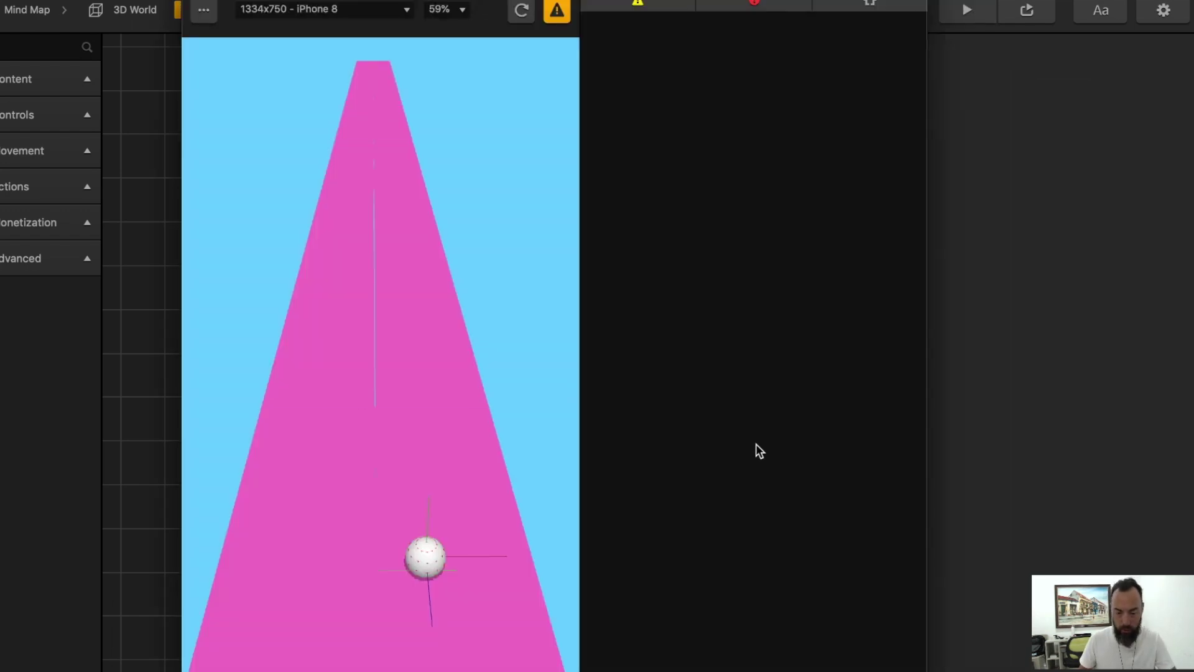
pyautogui.moveTo(420, 611); pyautogui.dragTo(406, 586)
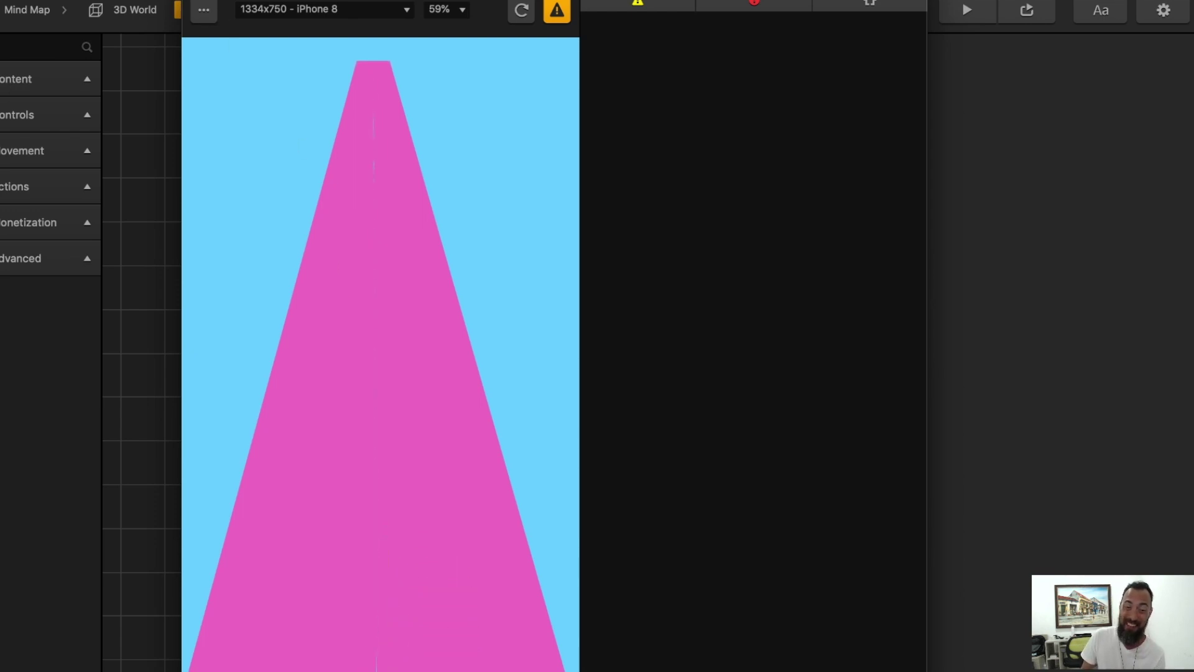
pyautogui.press('super+w')
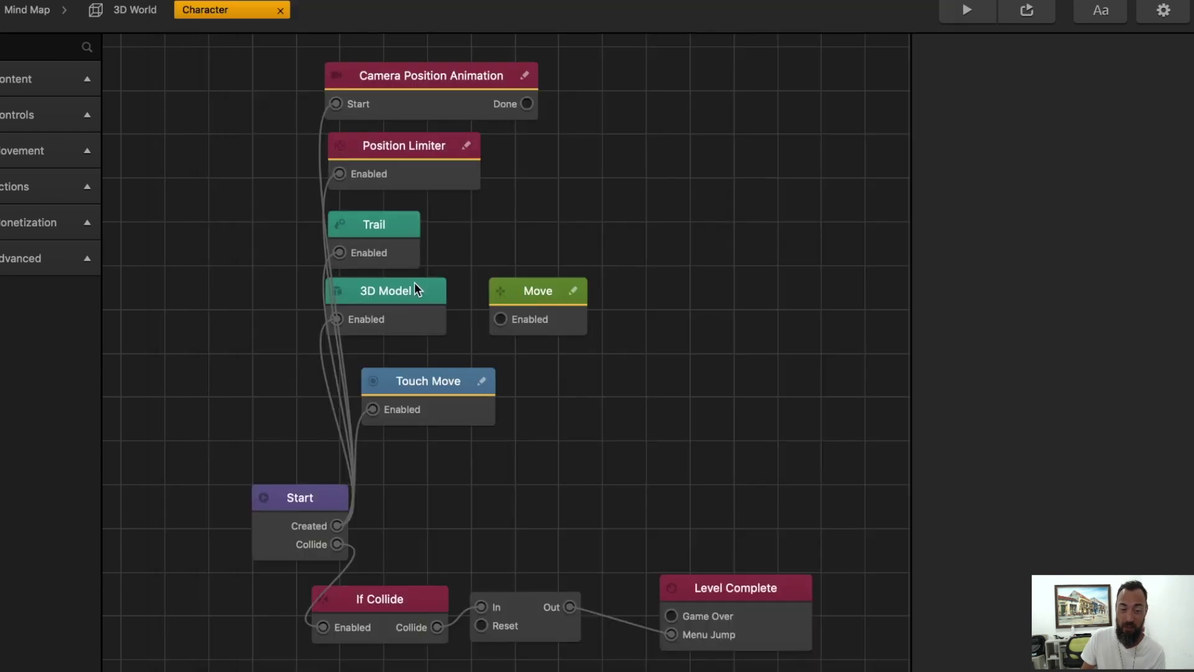
# Set the Character's Move speed to Z -1.5 and link the Start node's Created output to Move
pyautogui.click(514, 289)
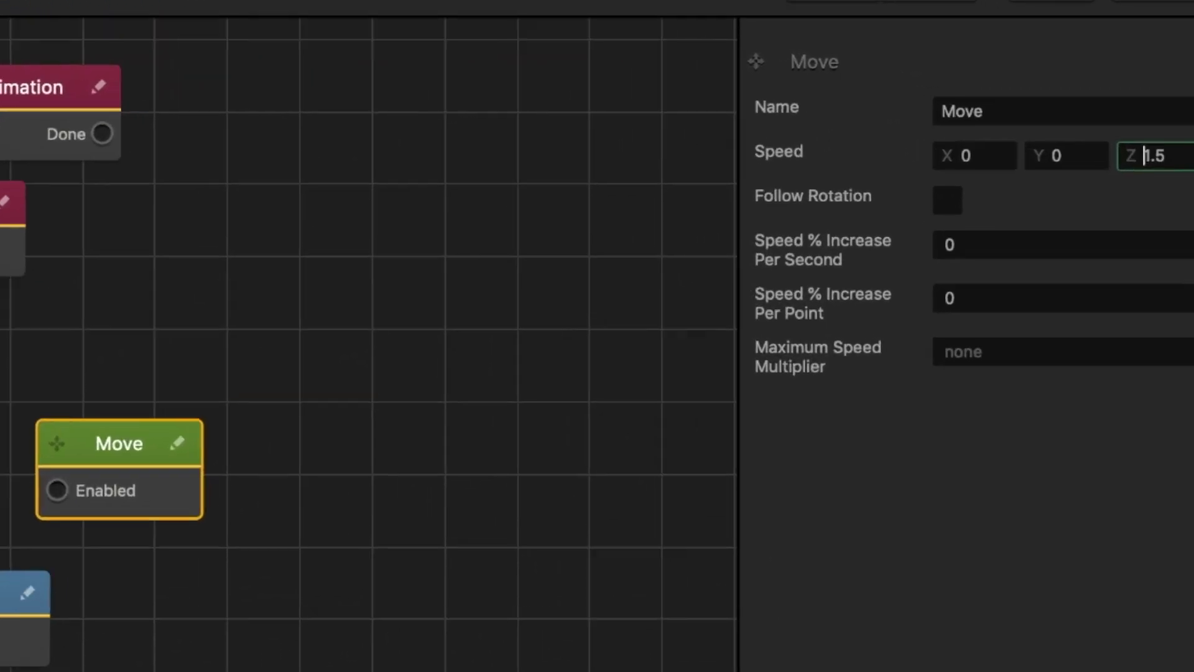
pyautogui.write('-')
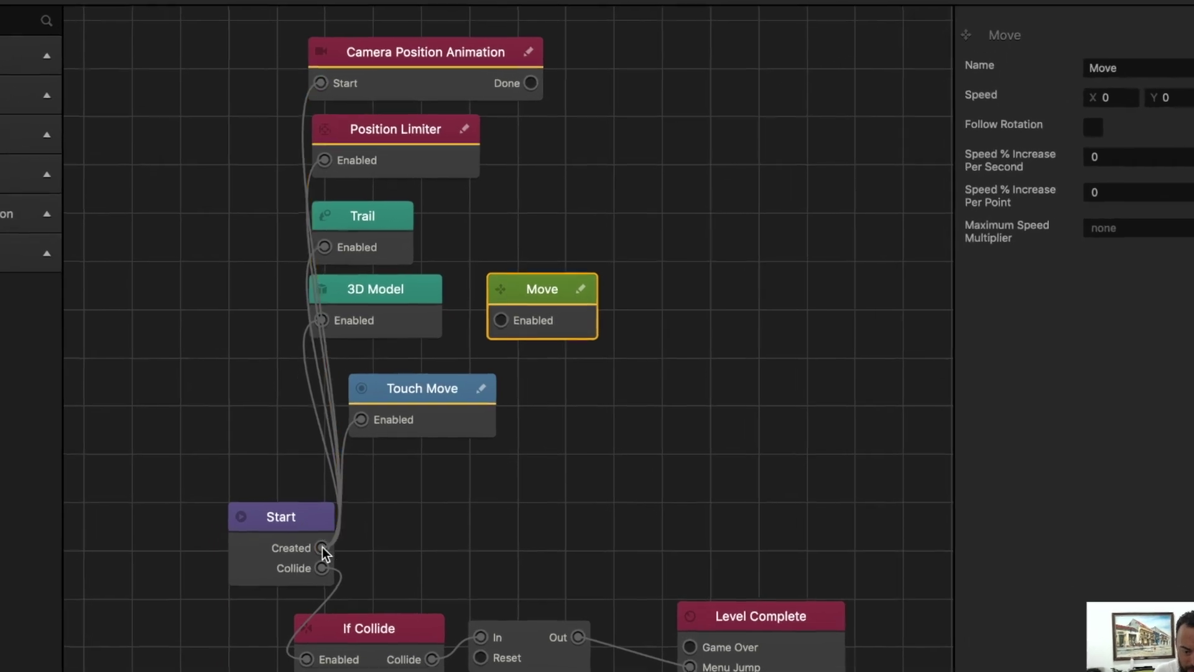
pyautogui.moveTo(322, 548); pyautogui.dragTo(505, 322)
pyautogui.click(532, 304)
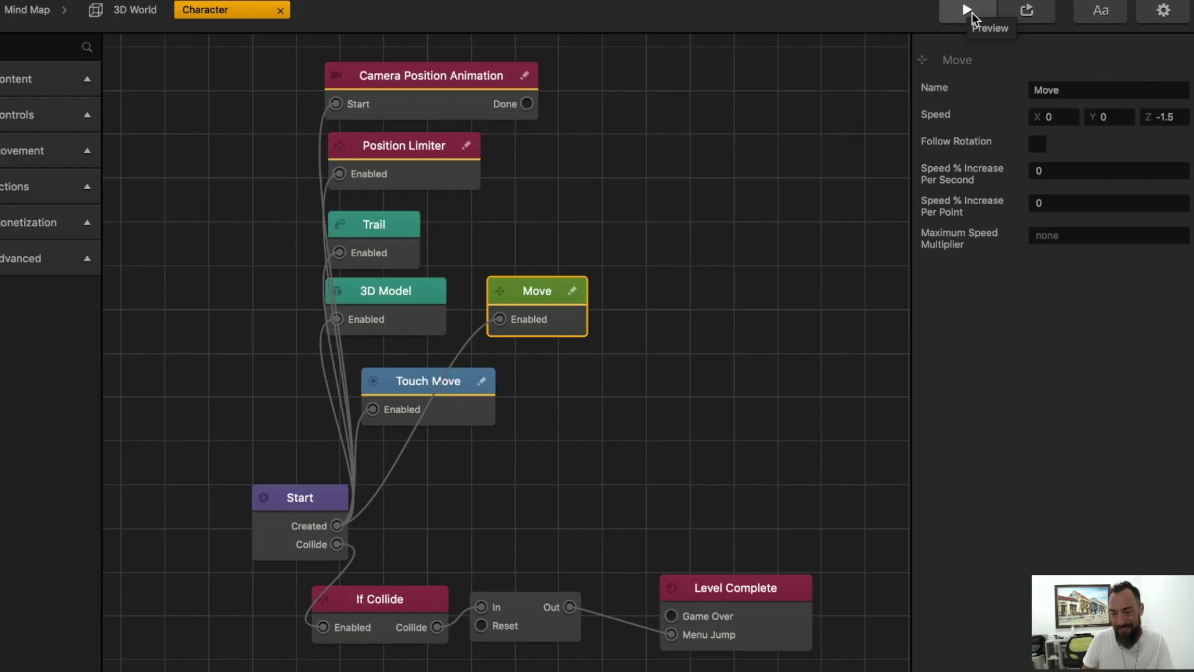
# Test the moving ball in a preview and set the Move node's Z speed to -1
pyautogui.click(969, 10)
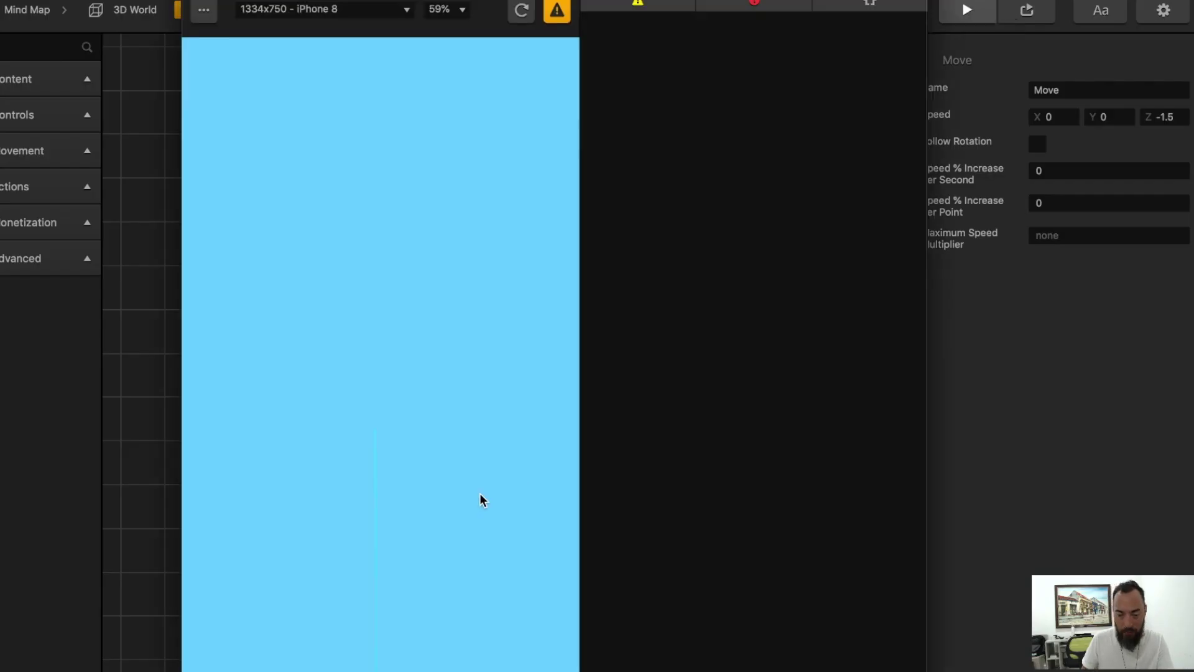
pyautogui.moveTo(429, 578)
pyautogui.mouseDown()
pyautogui.moveTo(379, 573)
pyautogui.moveTo(374, 546)
pyautogui.moveTo(449, 515)
pyautogui.moveTo(440, 487)
pyautogui.moveTo(413, 609)
pyautogui.moveTo(345, 602)
pyautogui.mouseUp()
pyautogui.click(192, 1)
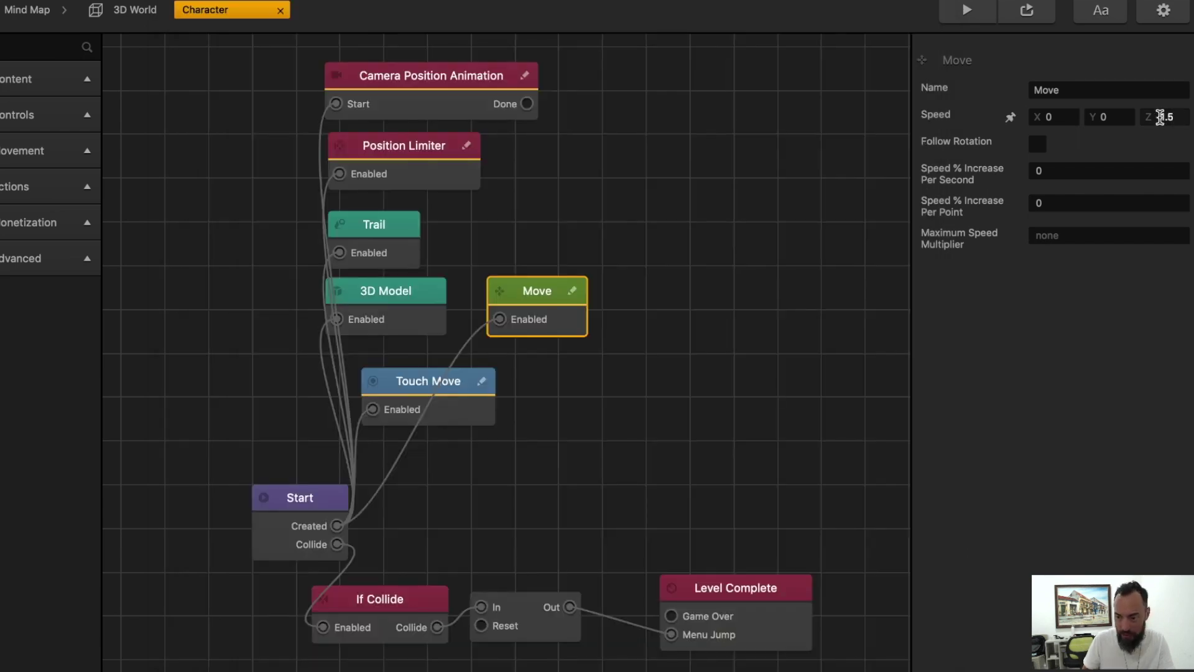
pyautogui.click(1162, 117)
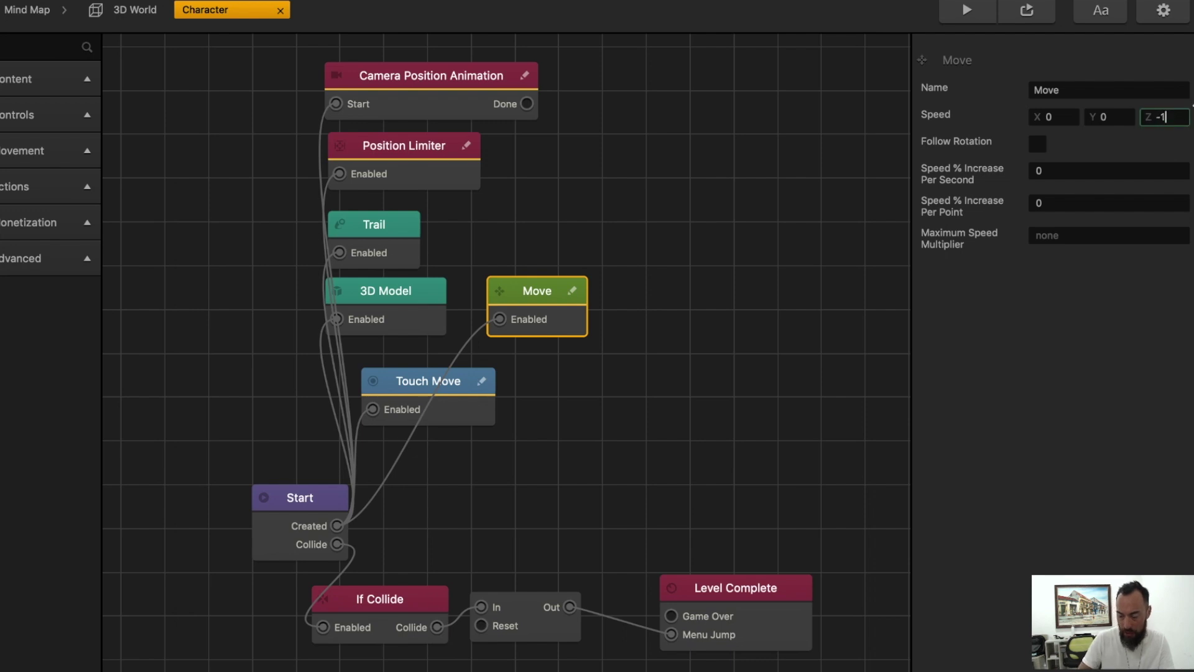
# Duplicate the Cube and Sphere objects in the 3D World's library
pyautogui.click(156, 8)
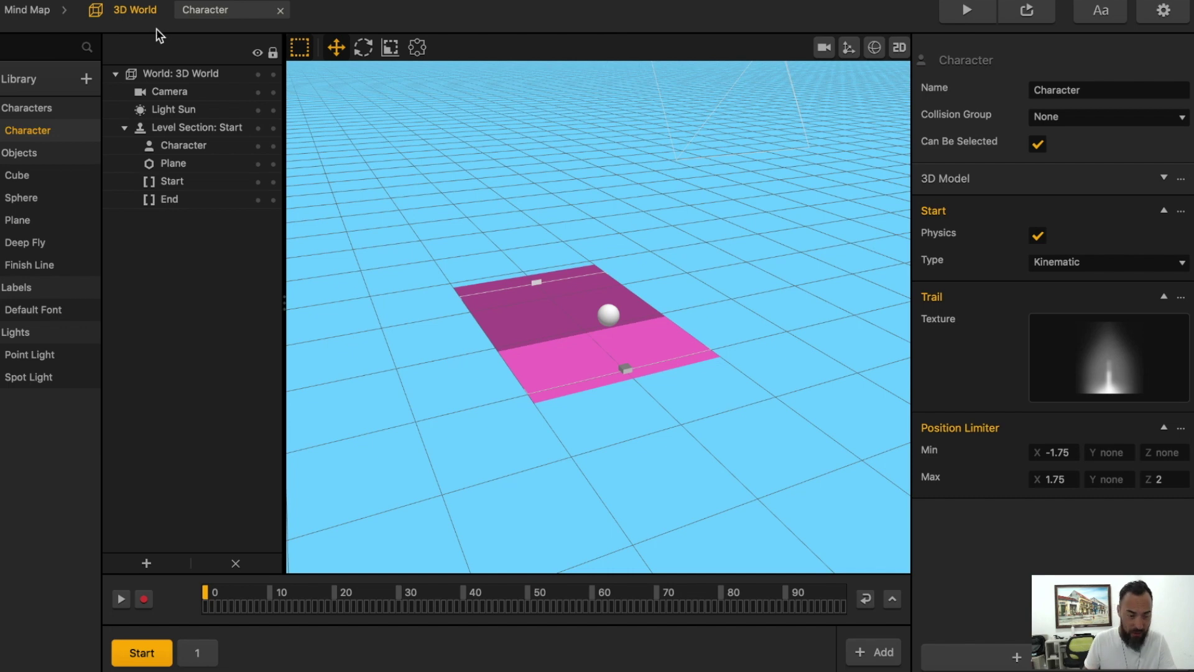
pyautogui.click(20, 177)
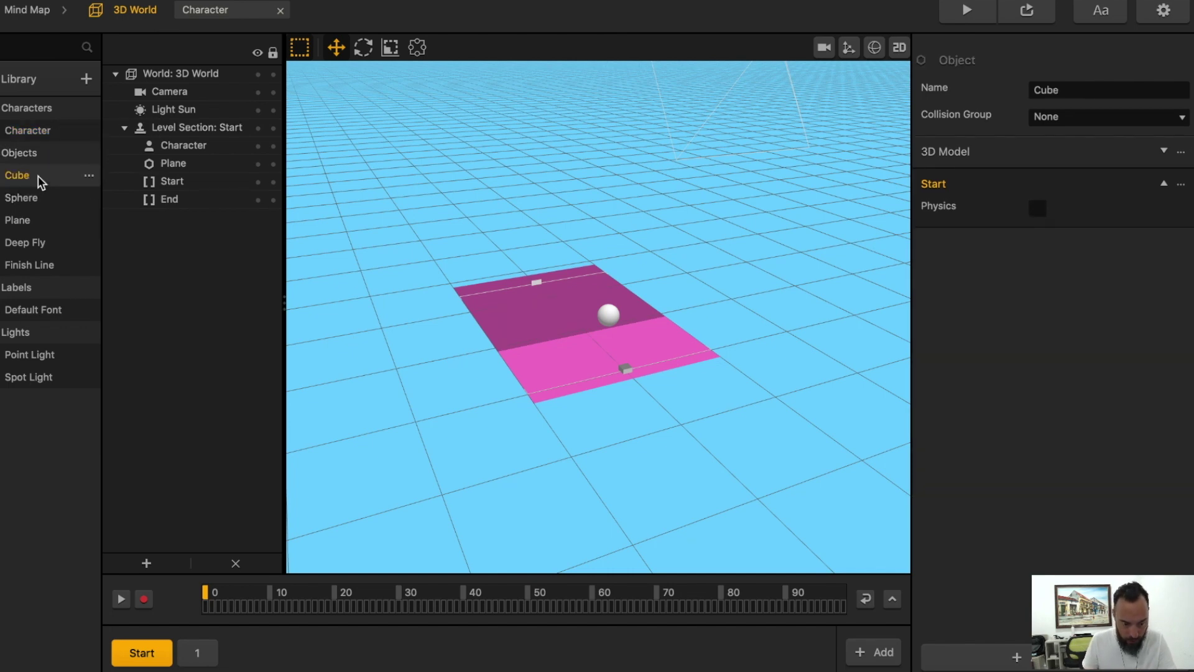
pyautogui.click(23, 198)
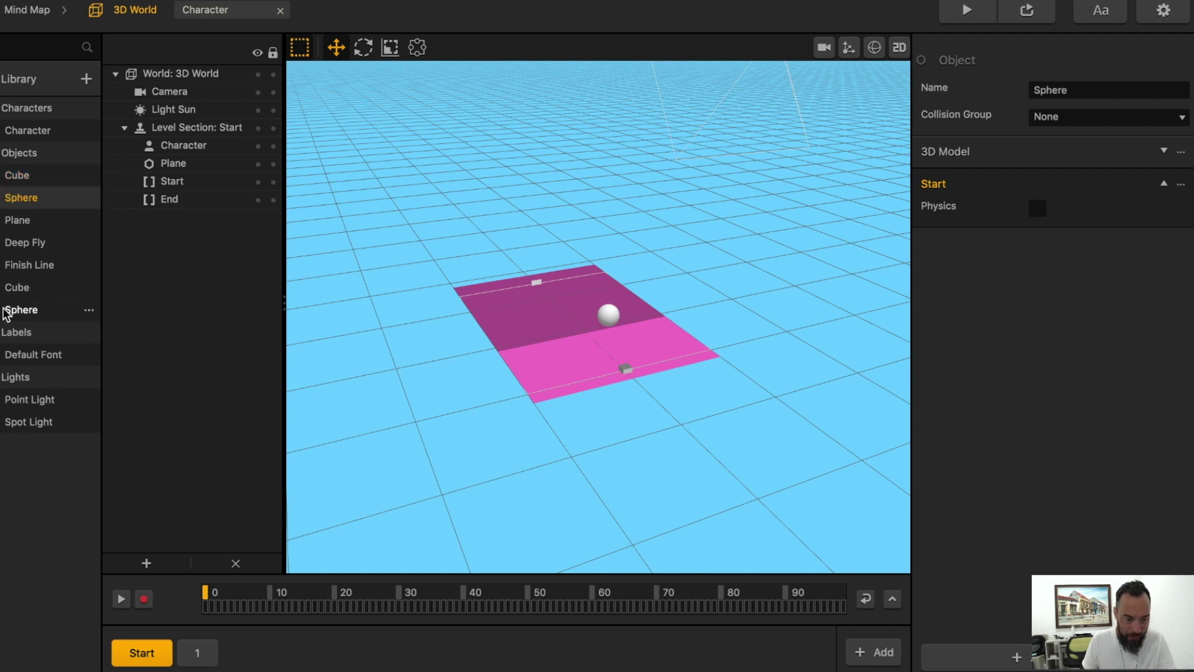
# Rename the duplicated cube to EnemyCube and set its collision group to Enemy
pyautogui.click(14, 289)
pyautogui.click(1034, 92)
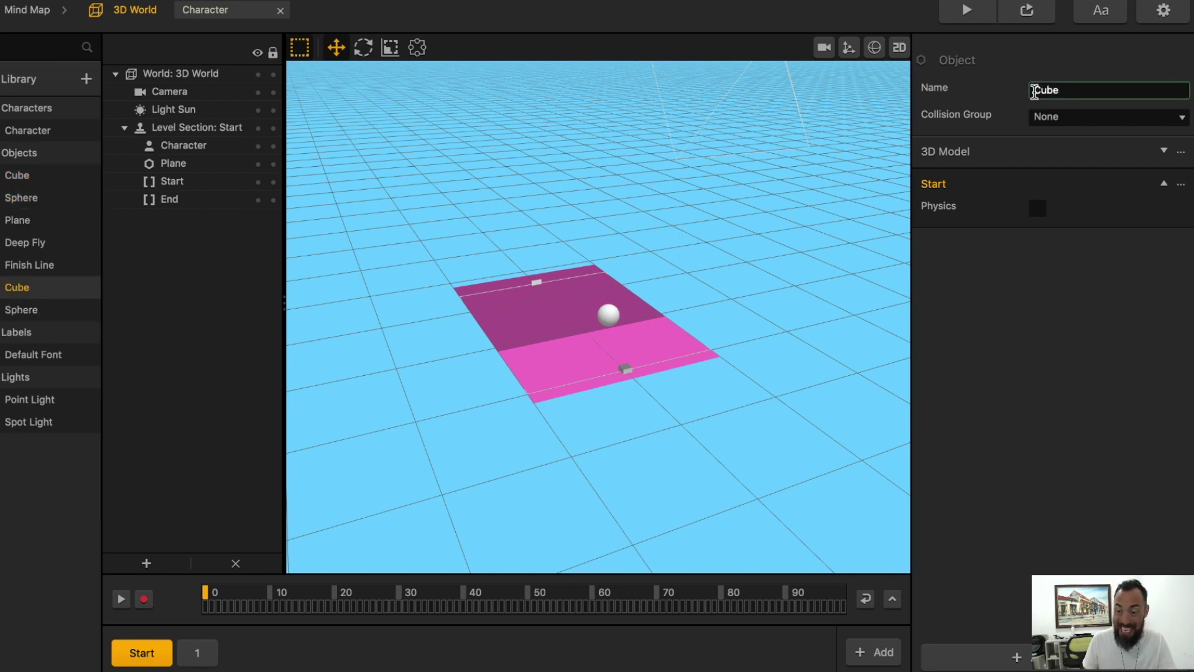
pyautogui.write('Enemy')
pyautogui.click(1092, 118)
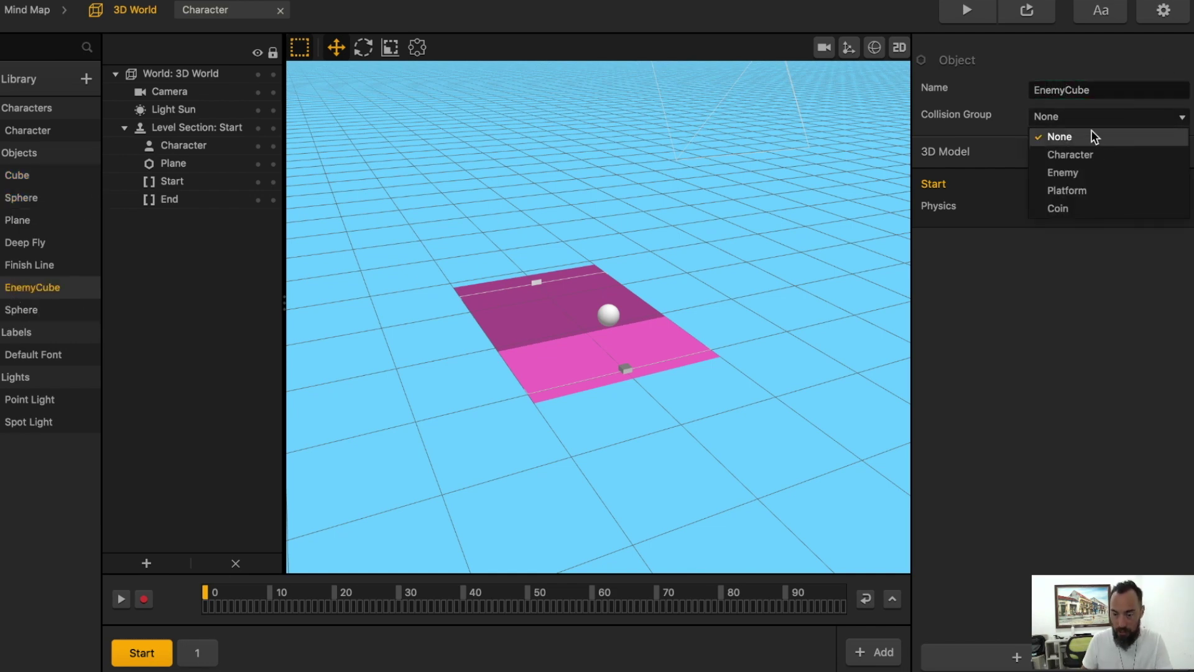
pyautogui.click(1093, 173)
# Rename the duplicated sphere to EnemySphere
pyautogui.click(21, 310)
pyautogui.click(1034, 91)
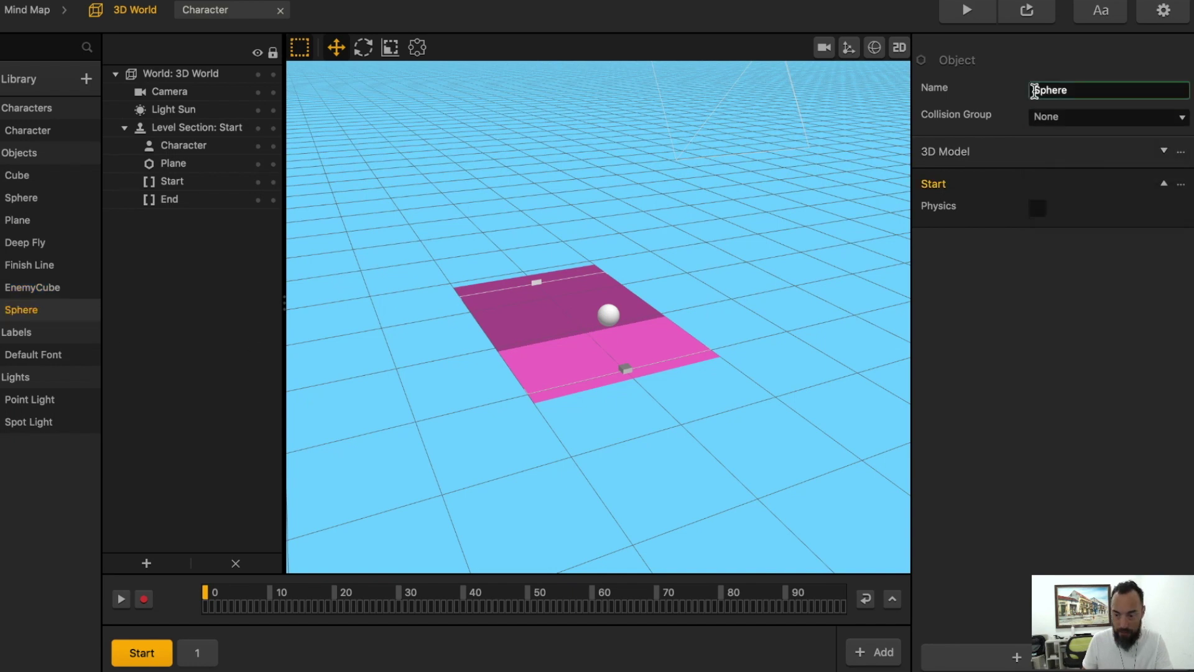
pyautogui.write('Enemy')
pyautogui.press('Return')
# Add a Set Random Color node to EnemyCube and link the Start node's Created output to its Change input
pyautogui.doubleClick(32, 288)
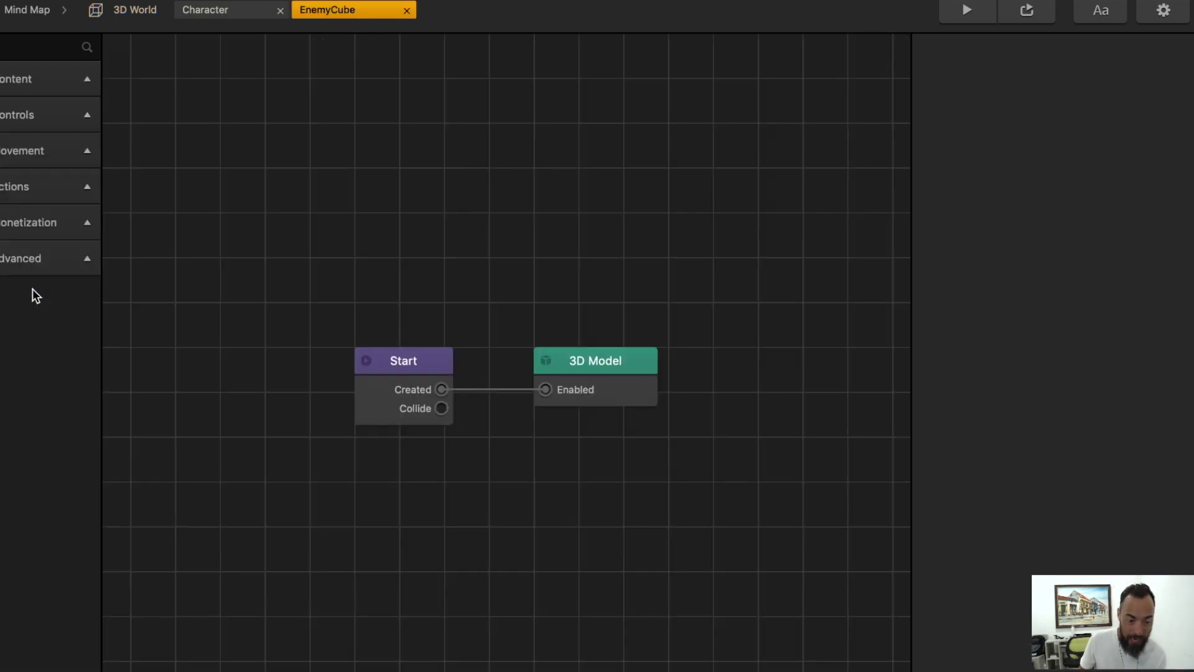
pyautogui.click(54, 195)
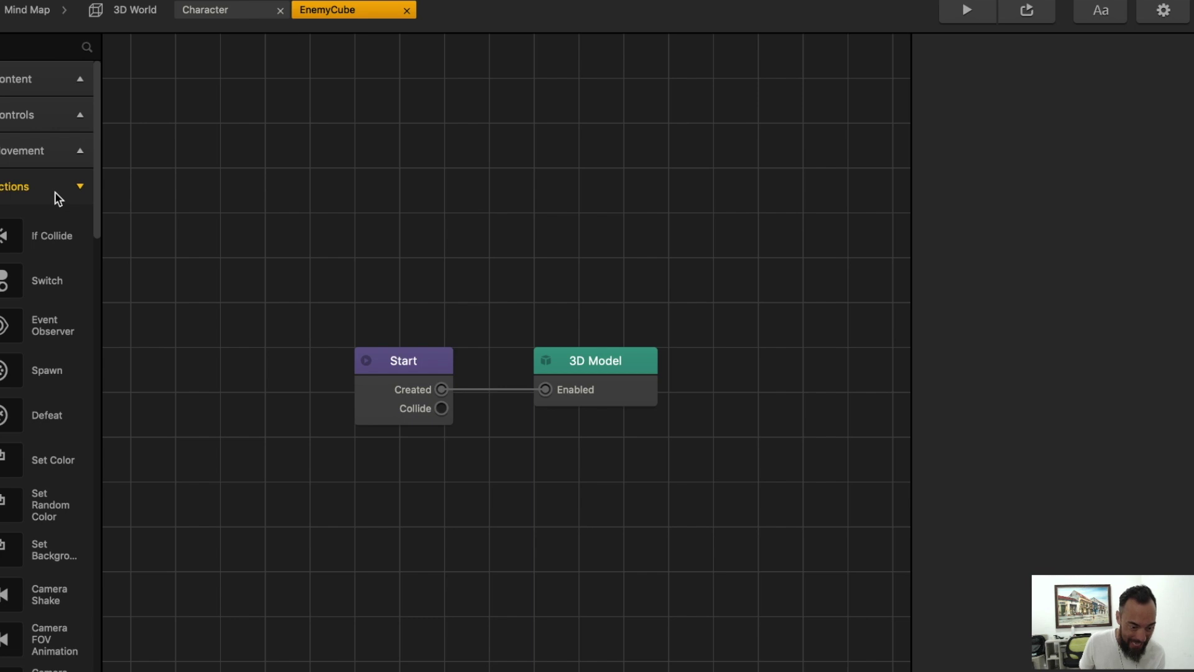
pyautogui.moveTo(37, 496); pyautogui.dragTo(510, 237)
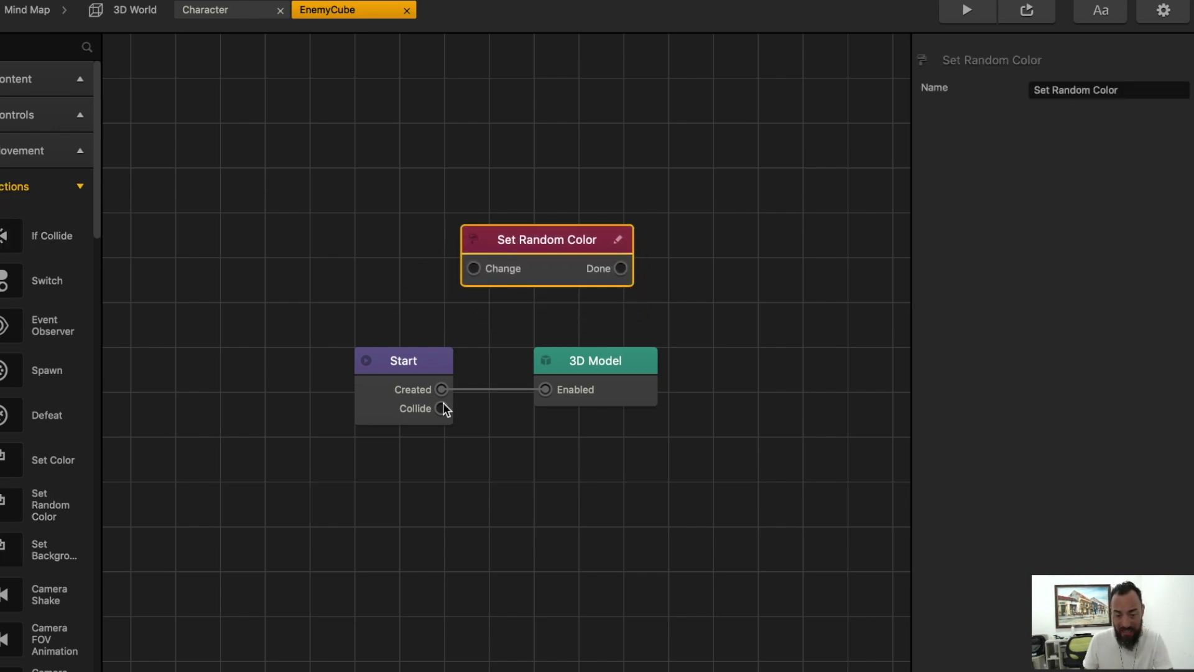
pyautogui.moveTo(442, 406); pyautogui.dragTo(460, 305)
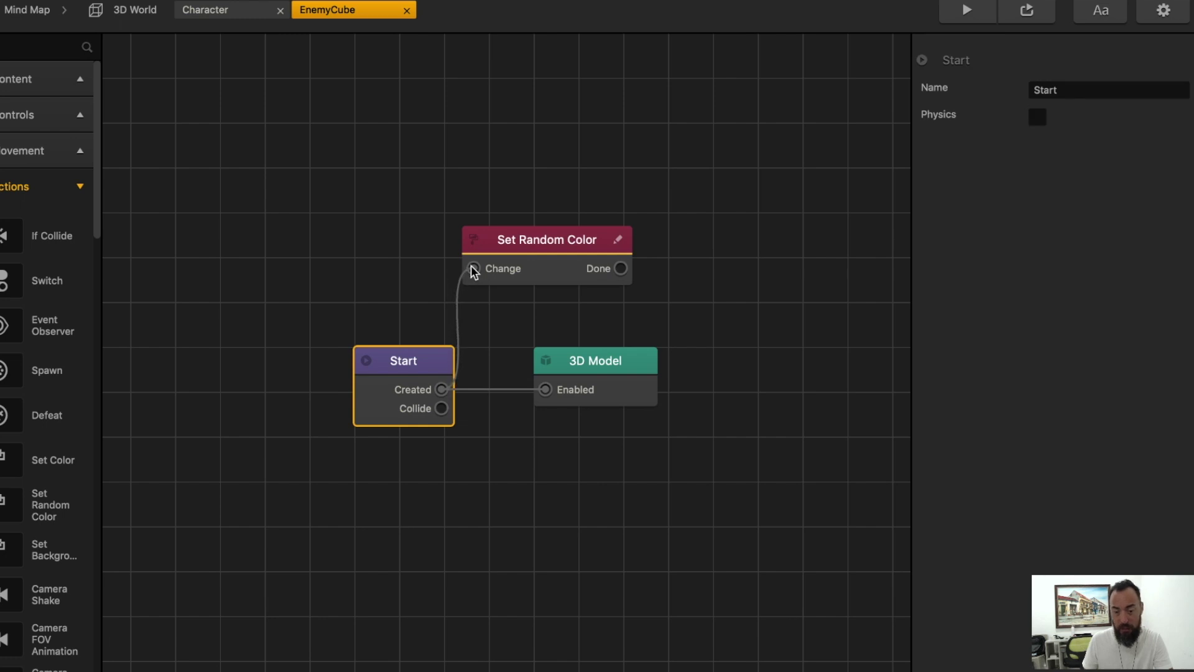
# Copy Set Random Color into EnemySphere, linked from Created, and set its 3D Model's incandescence to 0.65 and specular intensity to 1
pyautogui.click(518, 236)
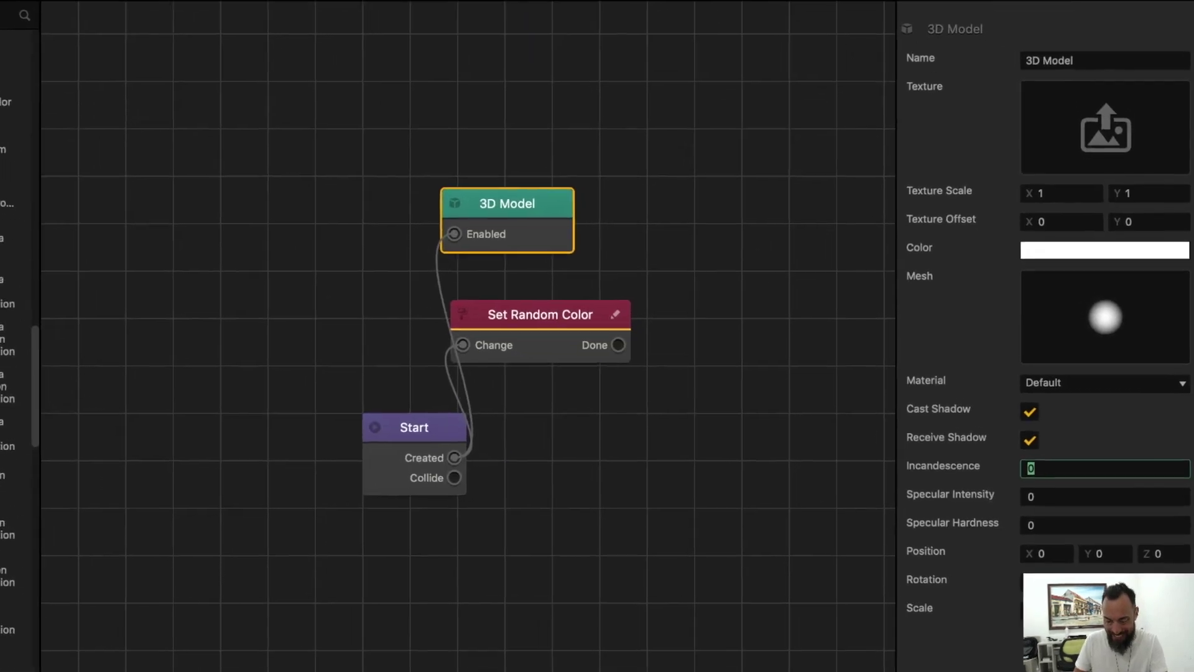
pyautogui.write('.65')
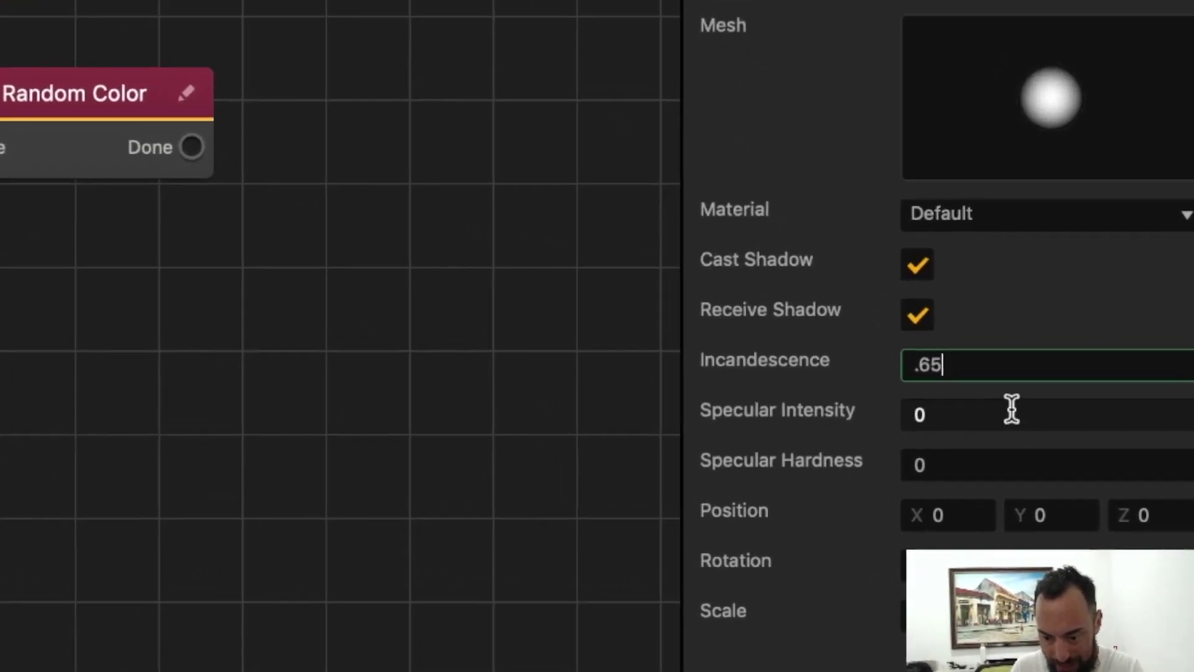
pyautogui.press('Tab')
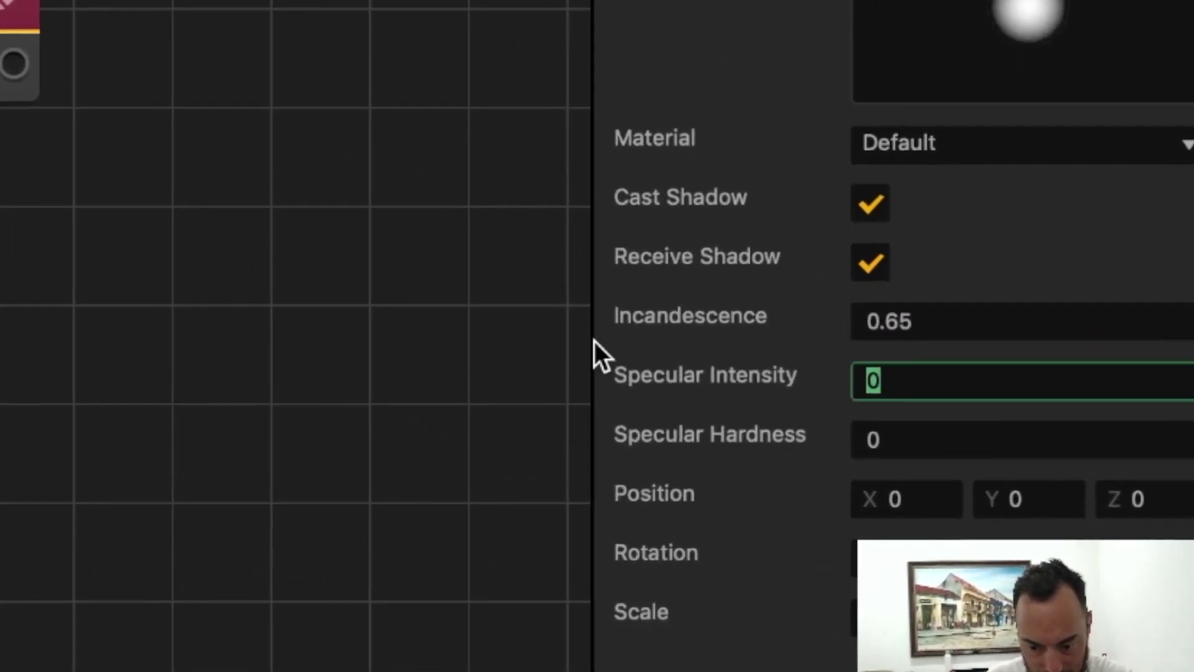
pyautogui.write('1')
pyautogui.press('Tab')
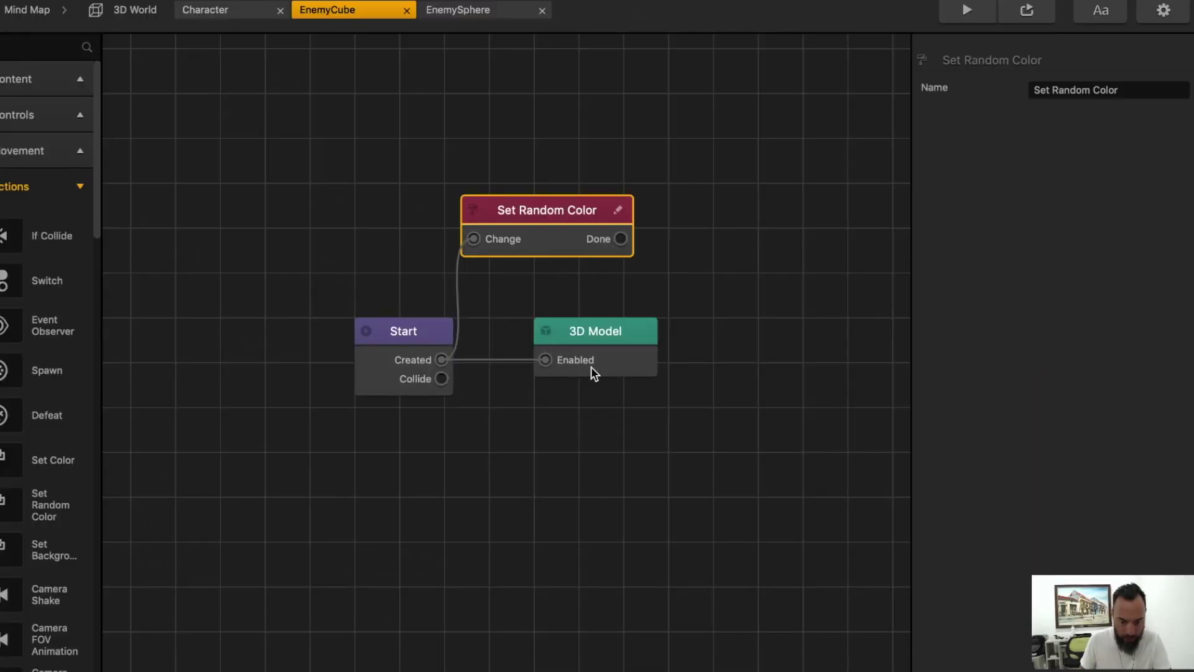
pyautogui.click(591, 367)
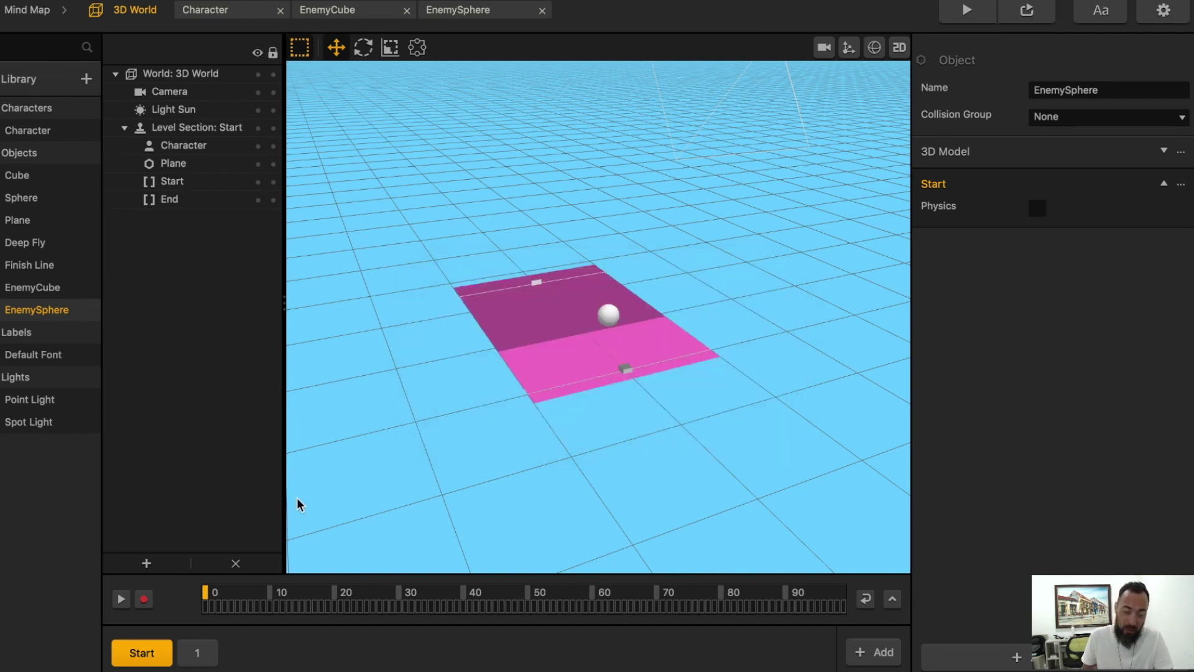
# Place an EnemyCube and a Cube side by side on level section 1's plane, the Cube at about X 1.6, Z -3.2
pyautogui.click(193, 651)
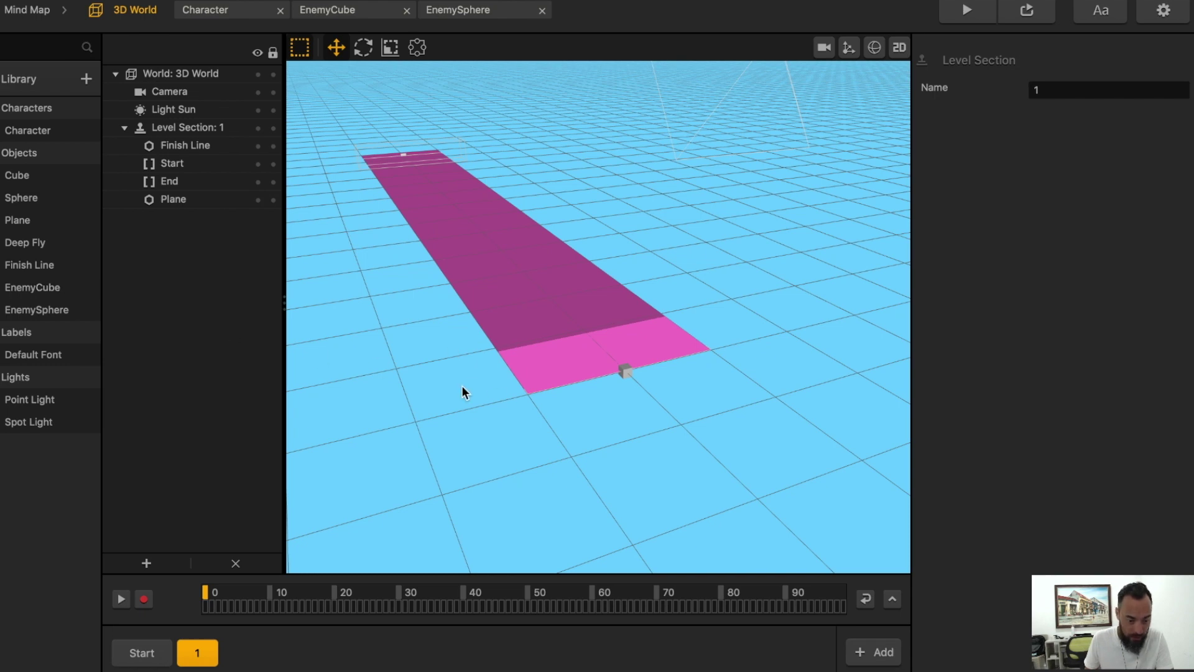
pyautogui.moveTo(461, 387); pyautogui.dragTo(373, 384, button='right')
pyautogui.moveTo(25, 291); pyautogui.dragTo(606, 319)
pyautogui.moveTo(17, 175); pyautogui.dragTo(684, 315)
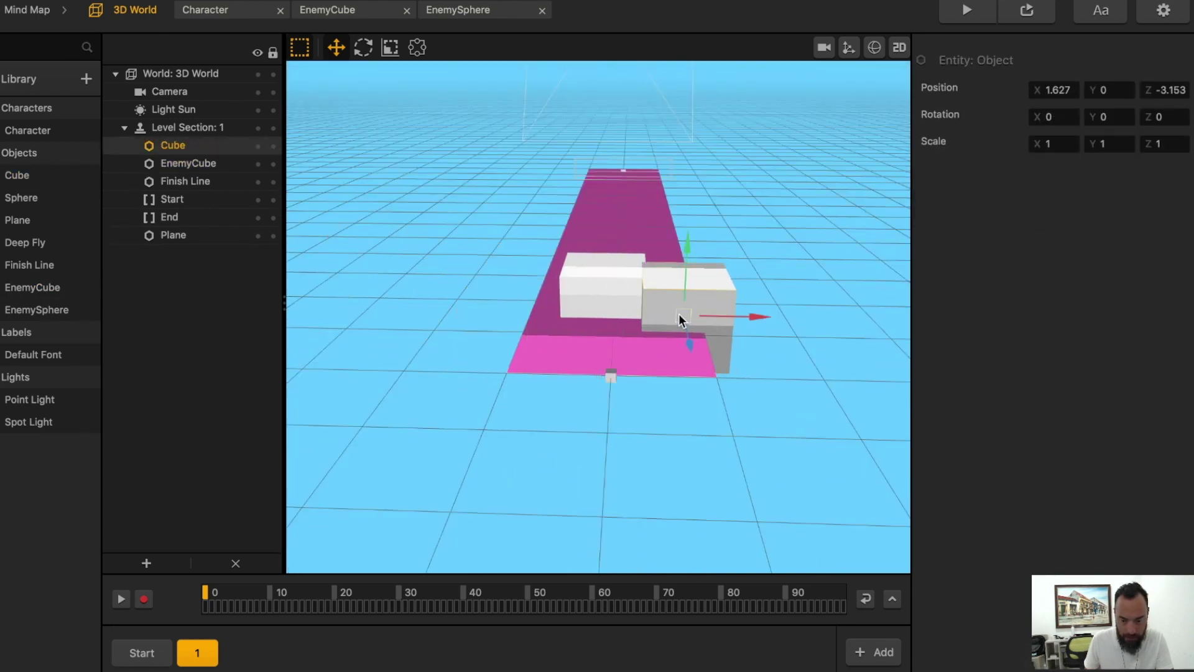
# Enable physics on the Start nodes of the EnemyCube and EnemySphere assets
pyautogui.doubleClick(35, 288)
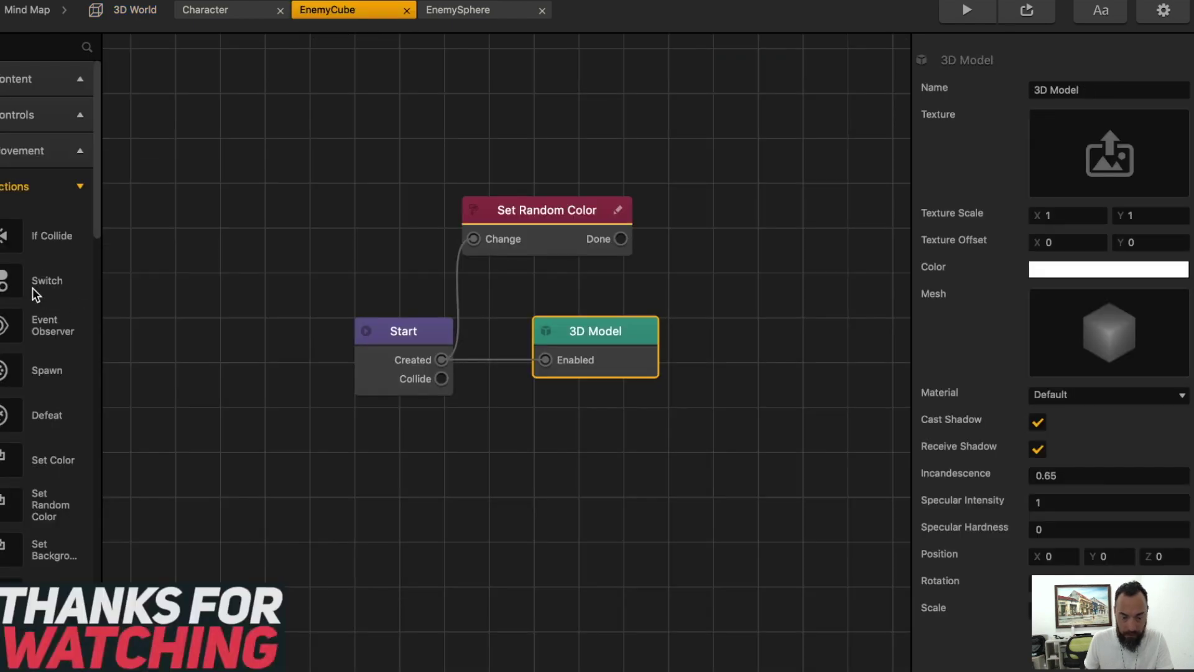
pyautogui.click(401, 334)
pyautogui.click(1038, 117)
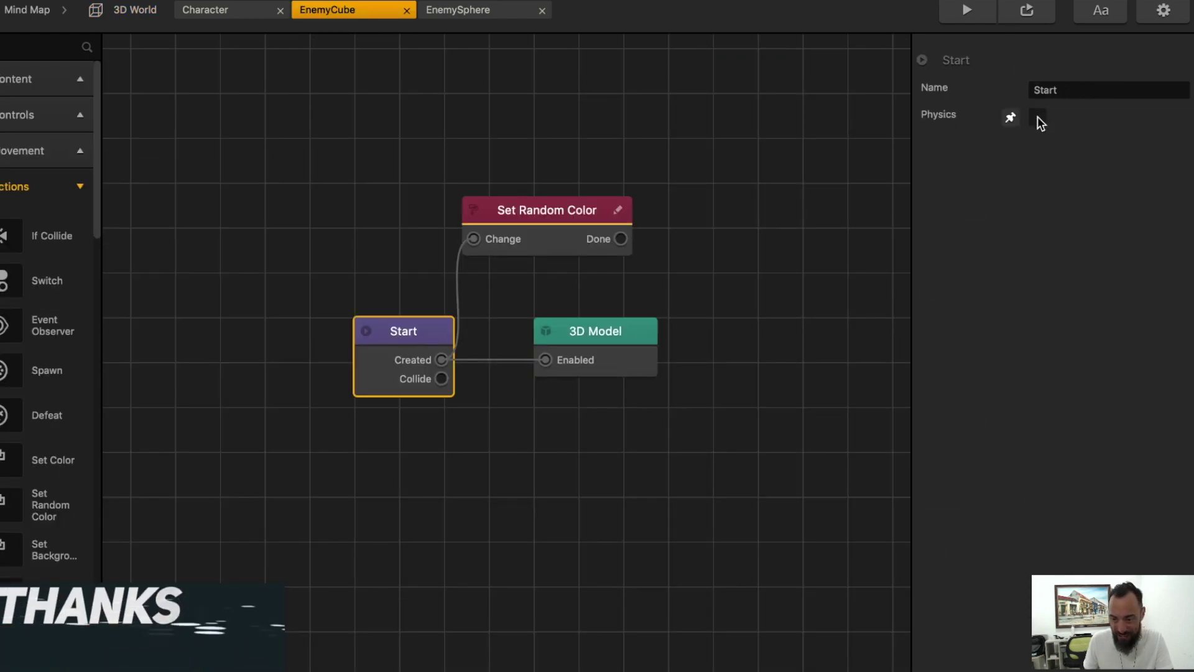
pyautogui.click(458, 10)
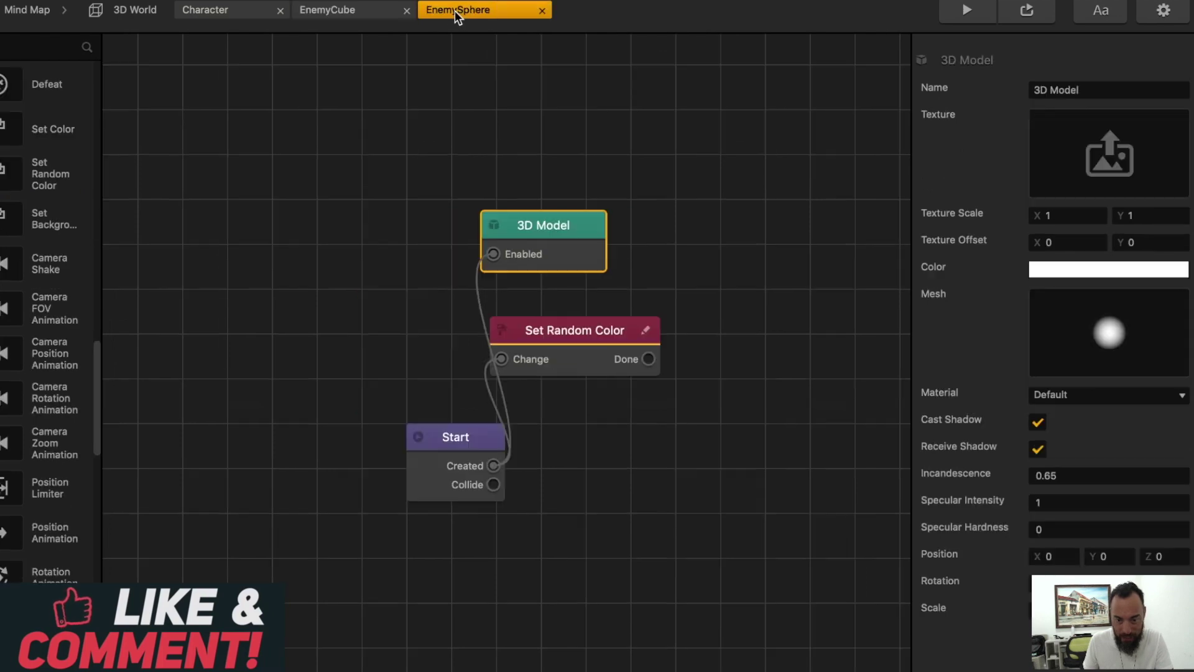
pyautogui.click(448, 460)
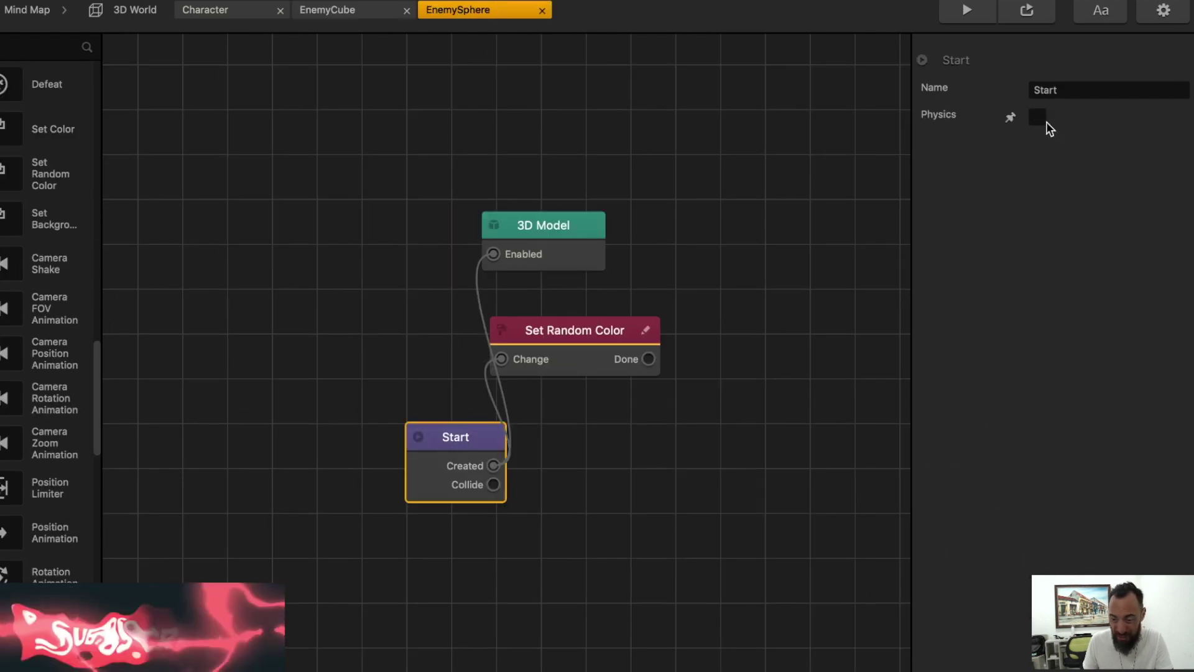
pyautogui.click(1037, 117)
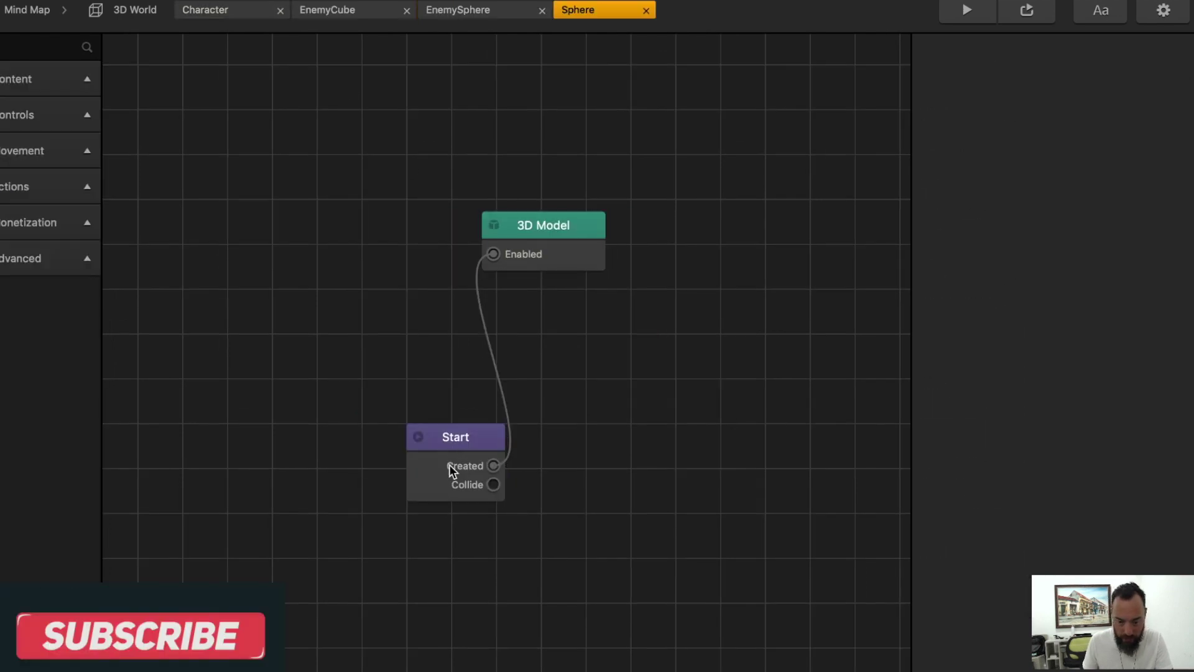
# Enable physics on the Start nodes of the plain Sphere and Cube assets
pyautogui.click(453, 470)
pyautogui.click(1038, 117)
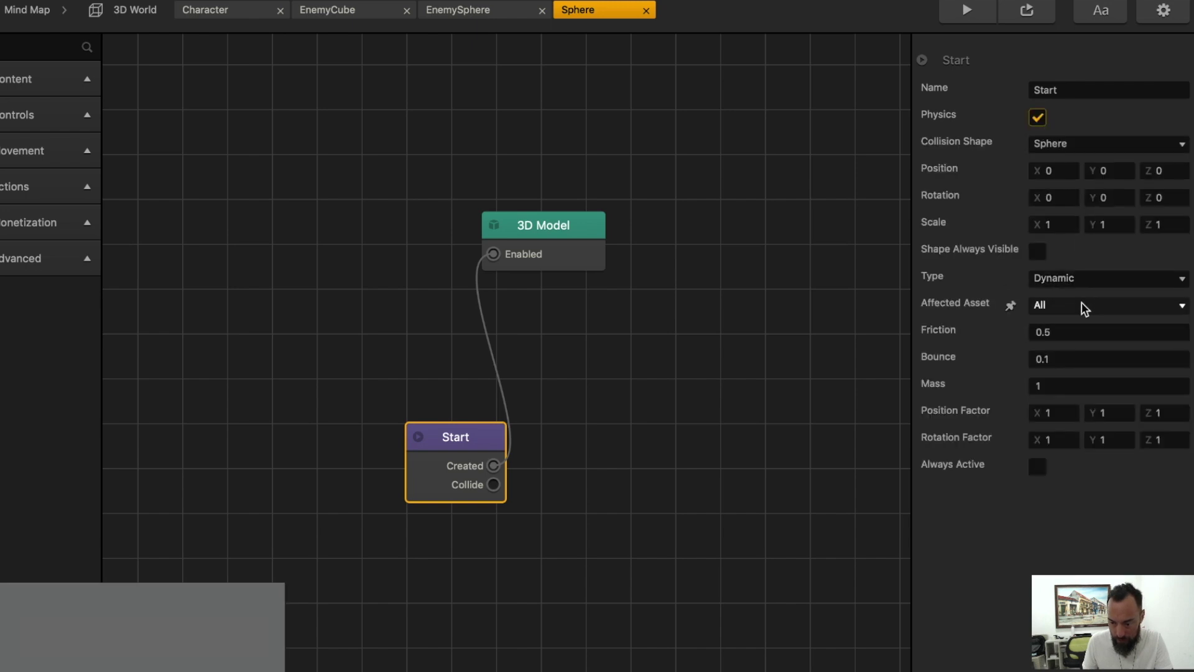
pyautogui.click(127, 10)
pyautogui.click(19, 172)
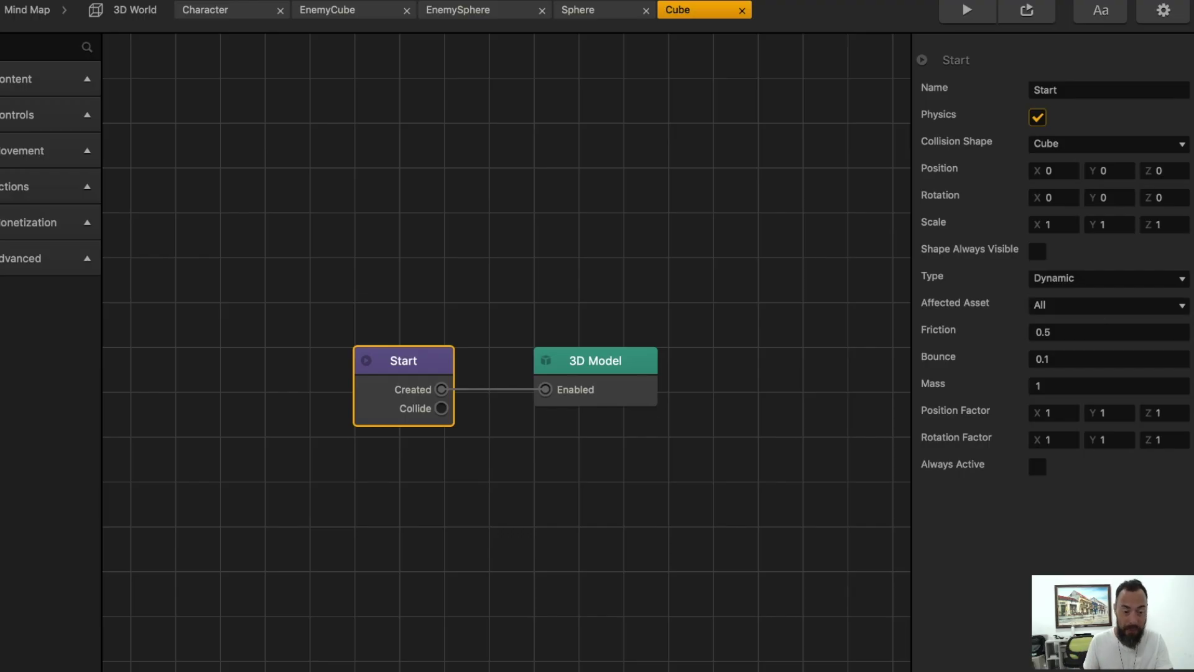
# Scale the Cube and EnemyCube in level section 1 to 0.25 on X, Y and Z
pyautogui.click(132, 10)
pyautogui.click(764, 300)
pyautogui.keyDown('shift'); pyautogui.click(636, 271); pyautogui.keyUp('shift')
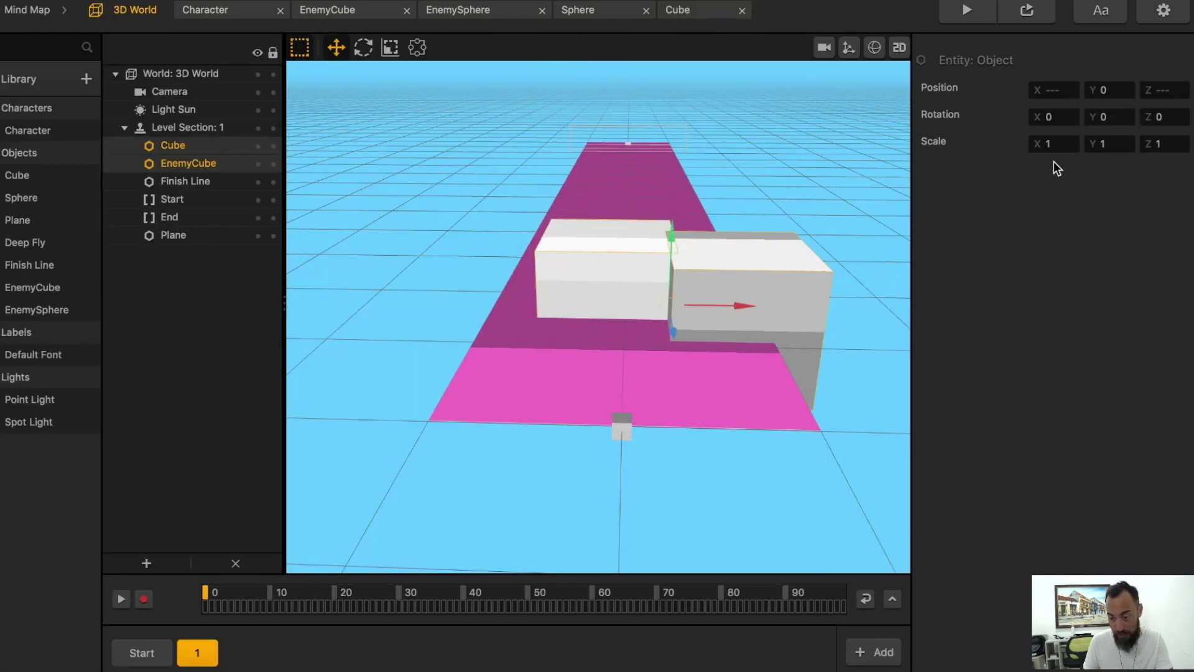
pyautogui.click(1053, 143)
pyautogui.write('0.25')
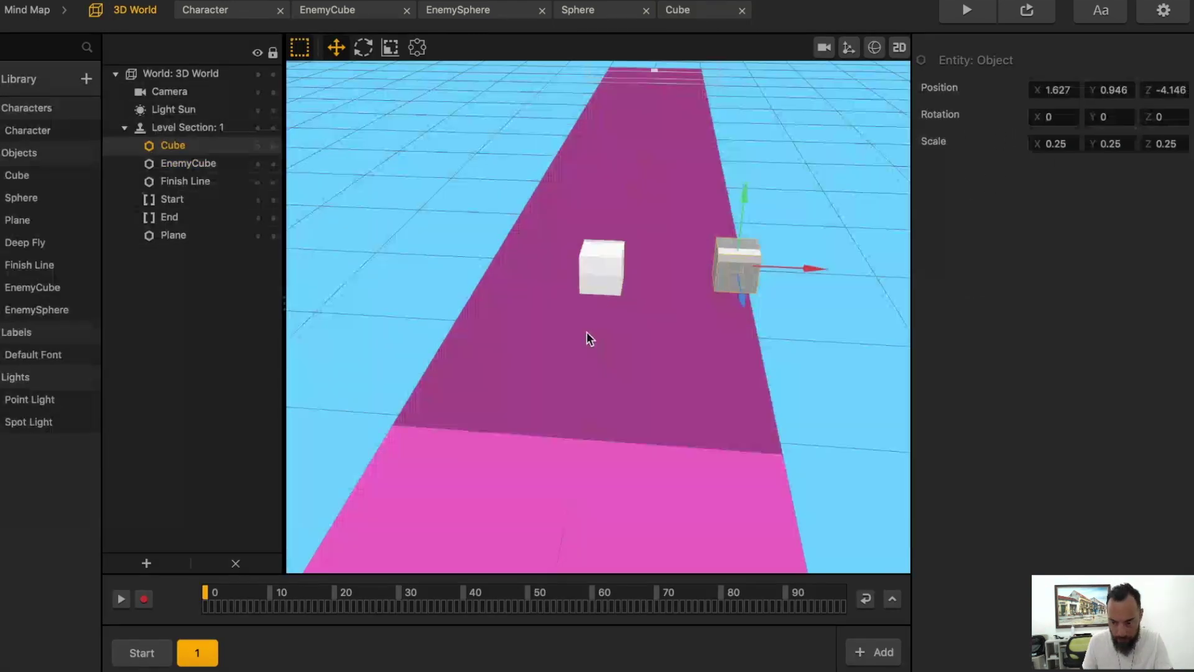
# Position the Cube and EnemyCube at Y 0.35 and Z -4, with the Cube at X 1.5
pyautogui.click(614, 249)
pyautogui.keyDown('shift'); pyautogui.click(774, 236); pyautogui.keyUp('shift')
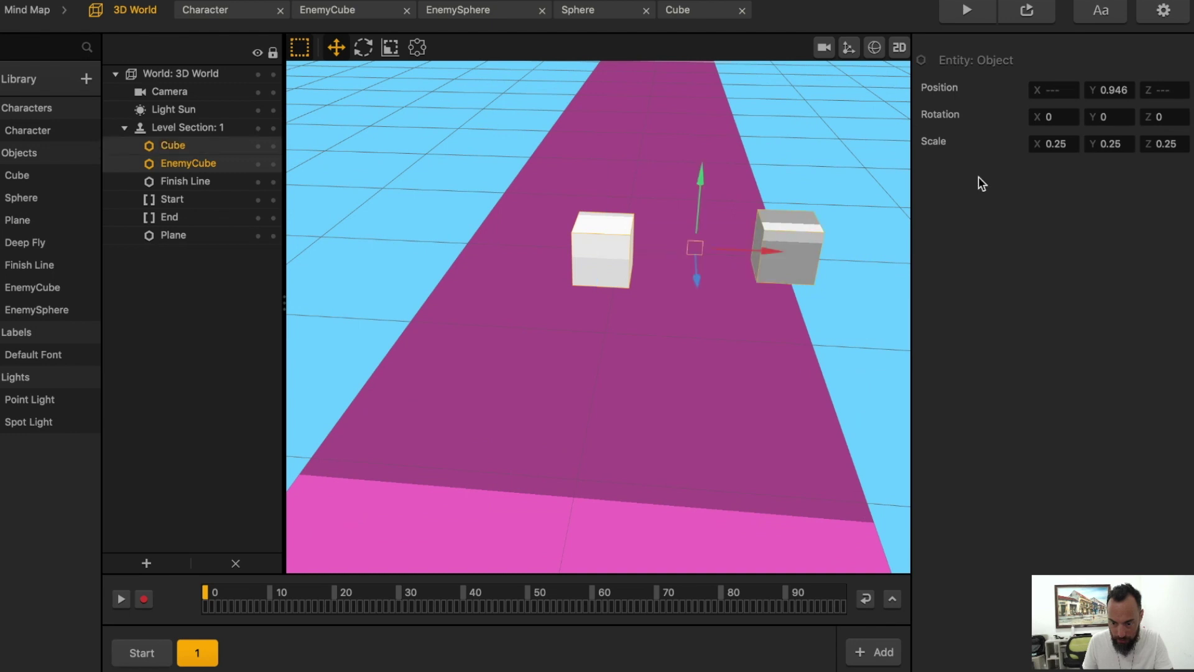
pyautogui.click(1167, 90)
pyautogui.write('4')
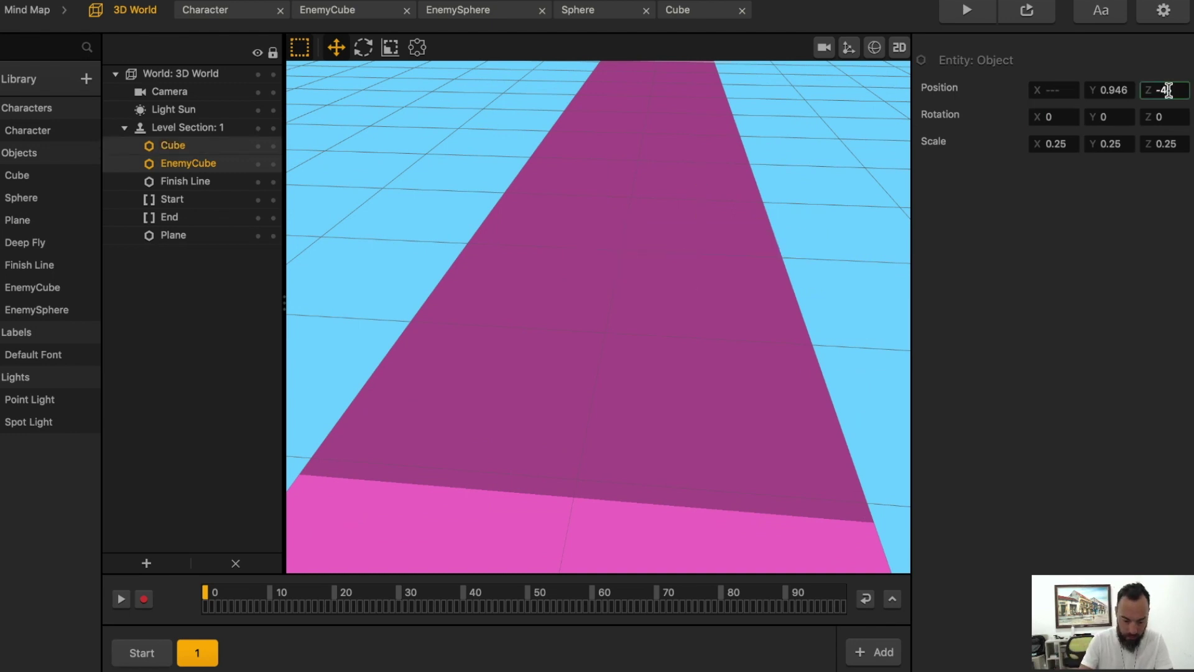
pyautogui.press('Tab')
pyautogui.moveTo(1127, 90); pyautogui.dragTo(1065, 88)
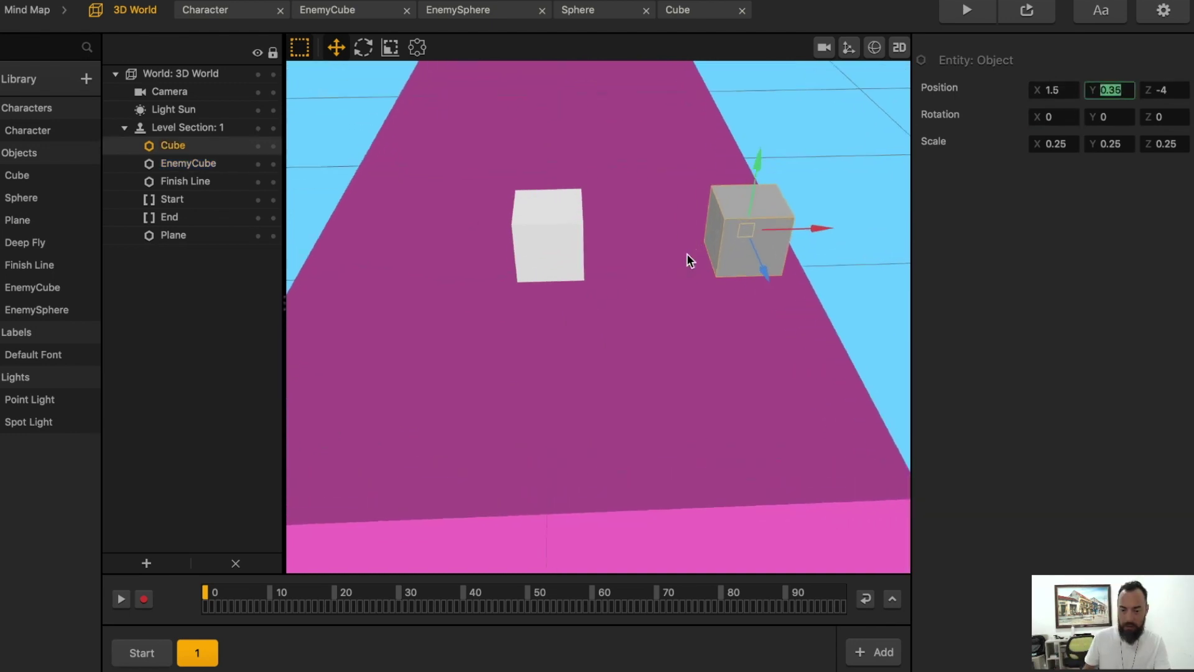
# Copy the Cube and EnemyCube across the plane to form one row of three Cubes and two EnemyCubes
pyautogui.scroll(-3, 687, 255)
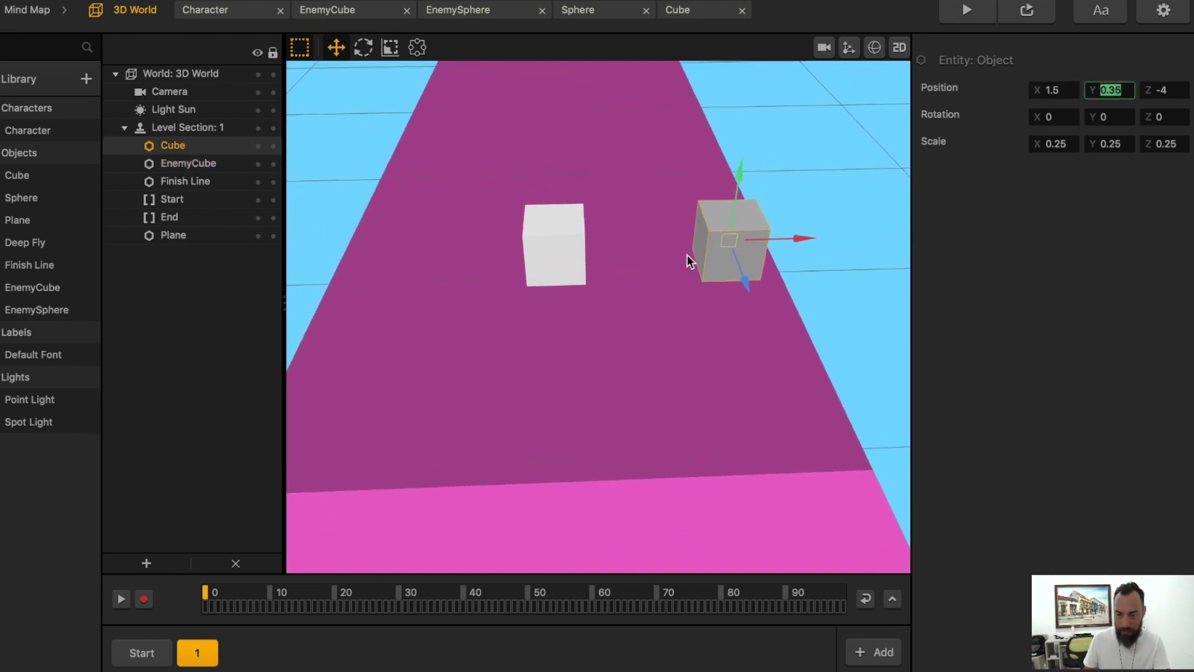
pyautogui.click(736, 243)
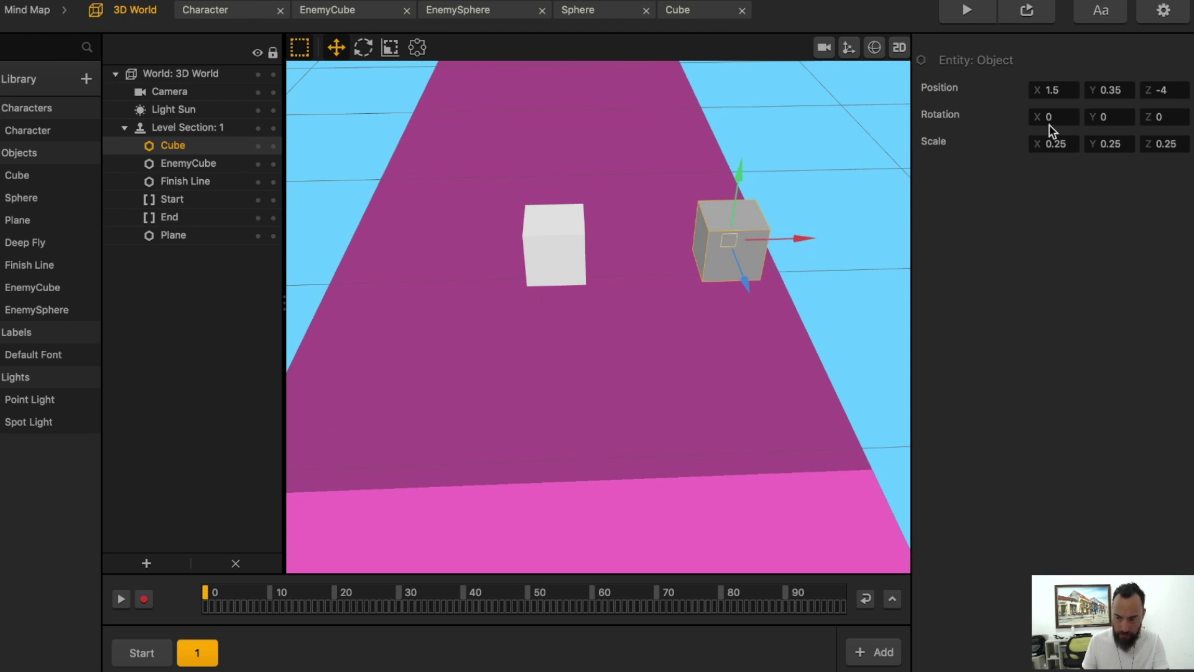
pyautogui.press('super+v')
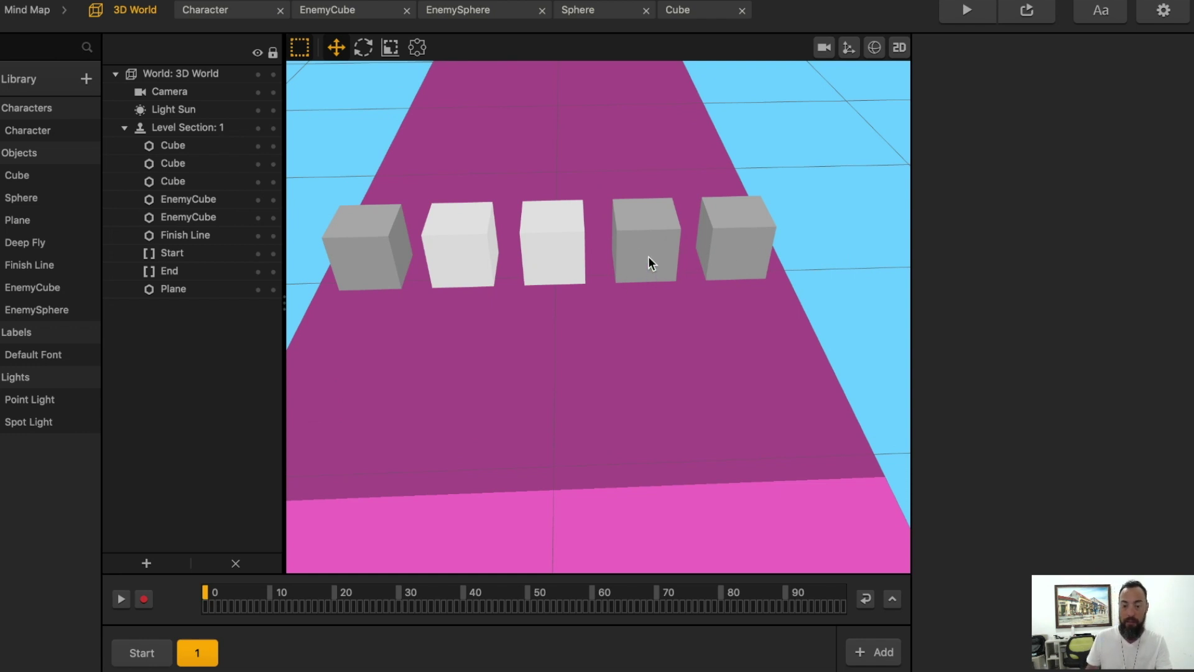
# Duplicate the row's two neighbouring Cubes behind it, setting the copy at X 0.75 to Z -5
pyautogui.moveTo(653, 168); pyautogui.dragTo(664, 307)
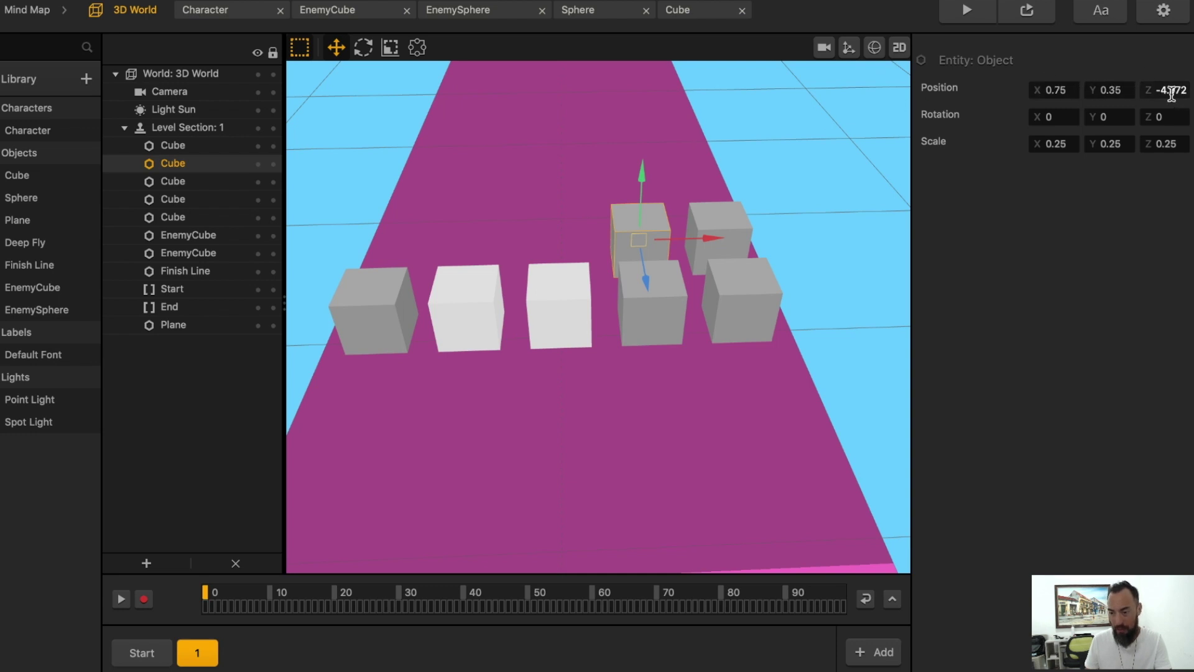
pyautogui.write('-5')
pyautogui.press('Tab')
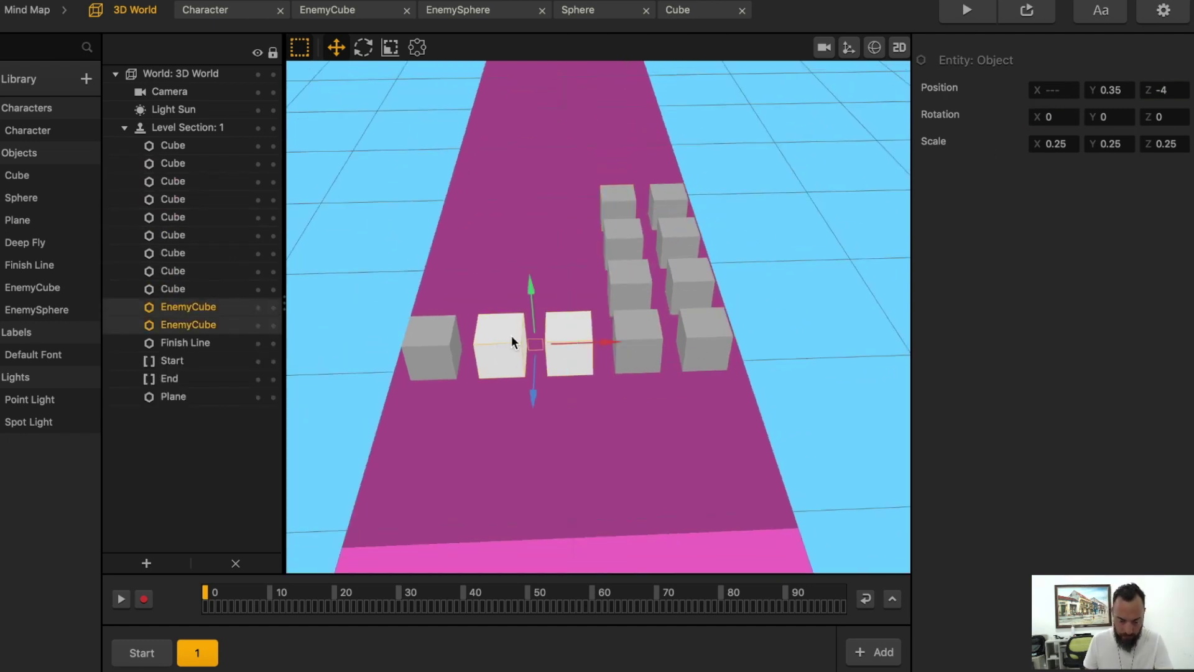
# Duplicate the EnemyCubes backward into two columns of four rows, and add three further rows of EnemyCube pairs behind the paired Cubes
pyautogui.keyDown('shift'); pyautogui.click(501, 347); pyautogui.keyUp('shift')
pyautogui.keyDown('alt'); pyautogui.moveTo(533, 395); pyautogui.dragTo(539, 273); pyautogui.keyUp('alt')
pyautogui.keyDown('shift'); pyautogui.click(578, 347); pyautogui.keyUp('shift')
pyautogui.keyDown('shift'); pyautogui.click(634, 220); pyautogui.keyUp('shift')
pyautogui.keyDown('shift'); pyautogui.click(526, 244); pyautogui.keyUp('shift')
pyautogui.keyDown('alt'); pyautogui.moveTo(697, 238); pyautogui.dragTo(636, 140); pyautogui.keyUp('alt')
# Duplicate Cubes into the remaining gaps to complete a block five cubes wide and seven rows deep, and save the project
pyautogui.click(445, 290)
pyautogui.click(678, 240)
pyautogui.keyDown('shift'); pyautogui.click(690, 283); pyautogui.keyUp('shift')
pyautogui.keyDown('shift'); pyautogui.click(669, 204); pyautogui.keyUp('shift')
pyautogui.keyDown('shift'); pyautogui.click(458, 244); pyautogui.keyUp('shift')
pyautogui.keyDown('alt'); pyautogui.moveTo(589, 271); pyautogui.dragTo(587, 176); pyautogui.keyUp('alt')
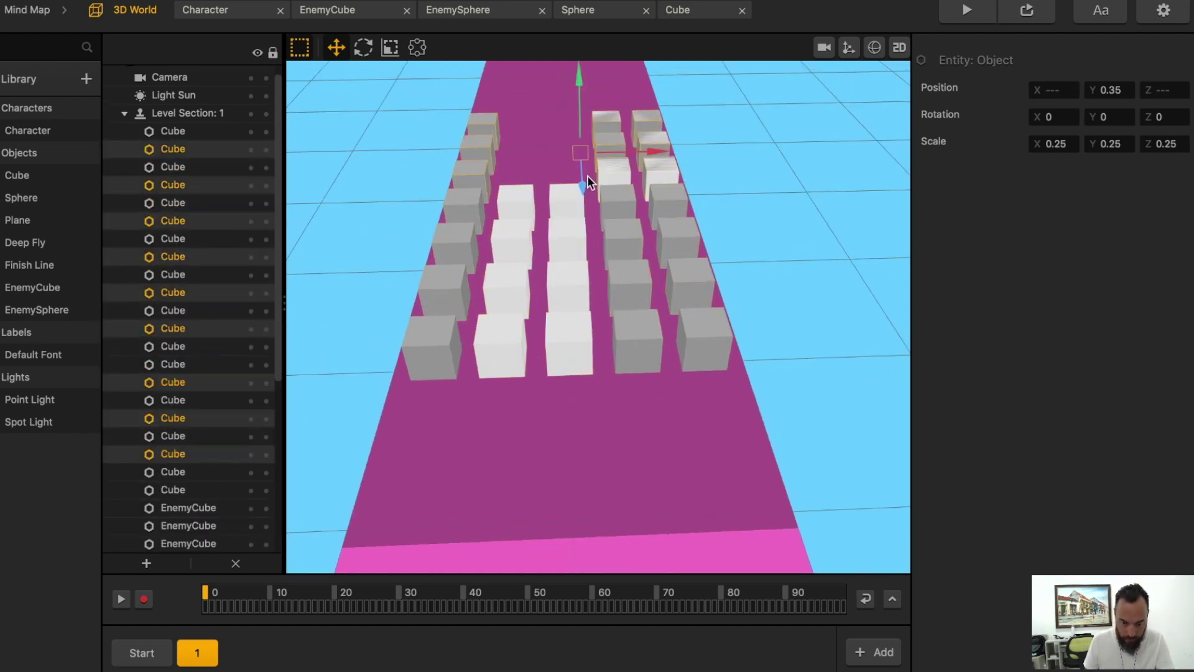
pyautogui.moveTo(700, 148); pyautogui.dragTo(613, 148)
pyautogui.scroll(-5, 677, 234)
pyautogui.scroll(3, 543, 236)
pyautogui.press('super+s')
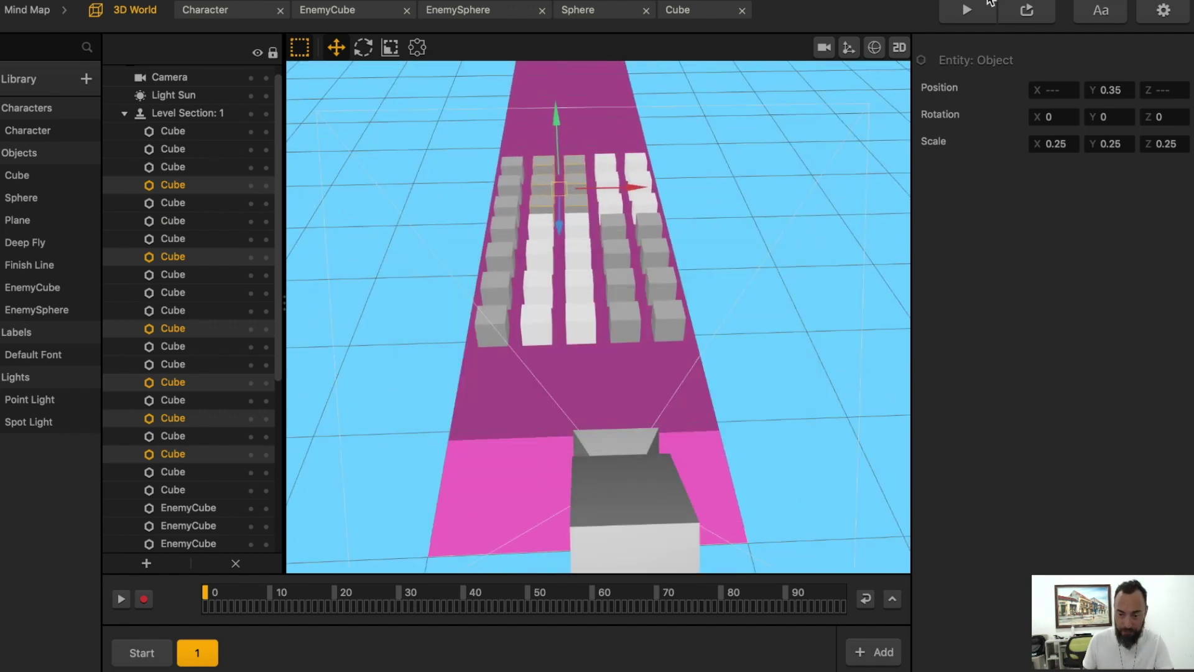
# Enable physics of type Static on the Plane's Start node and play-test the level by steering the ball forward
pyautogui.doubleClick(20, 221)
pyautogui.click(428, 375)
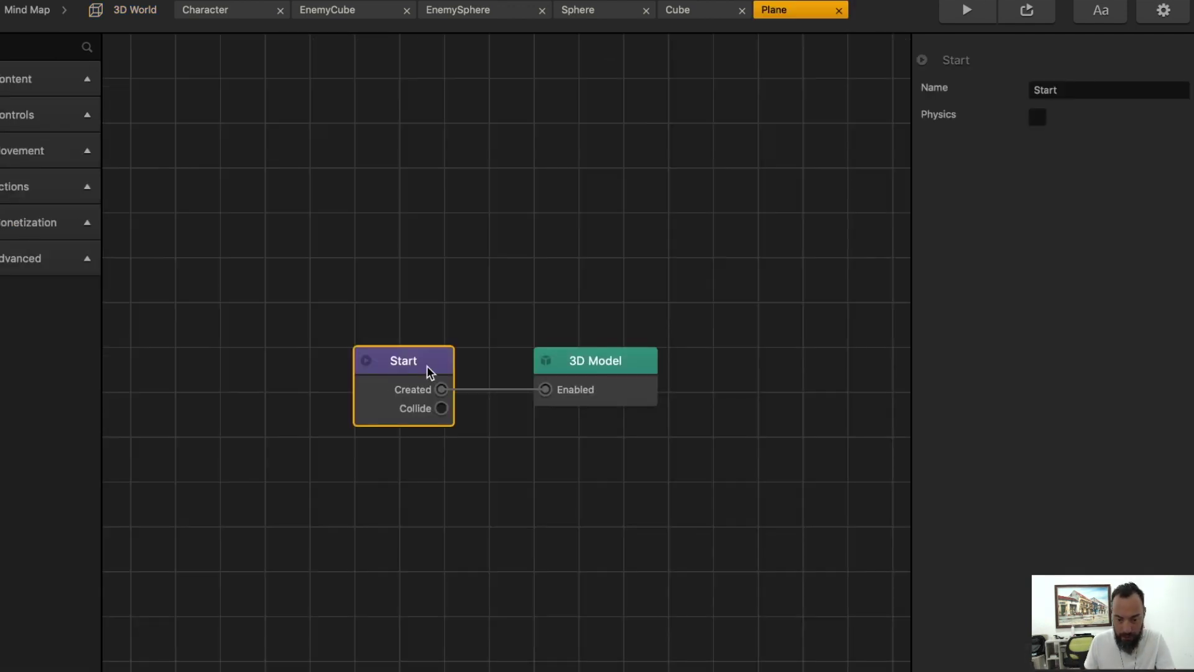
pyautogui.click(1039, 118)
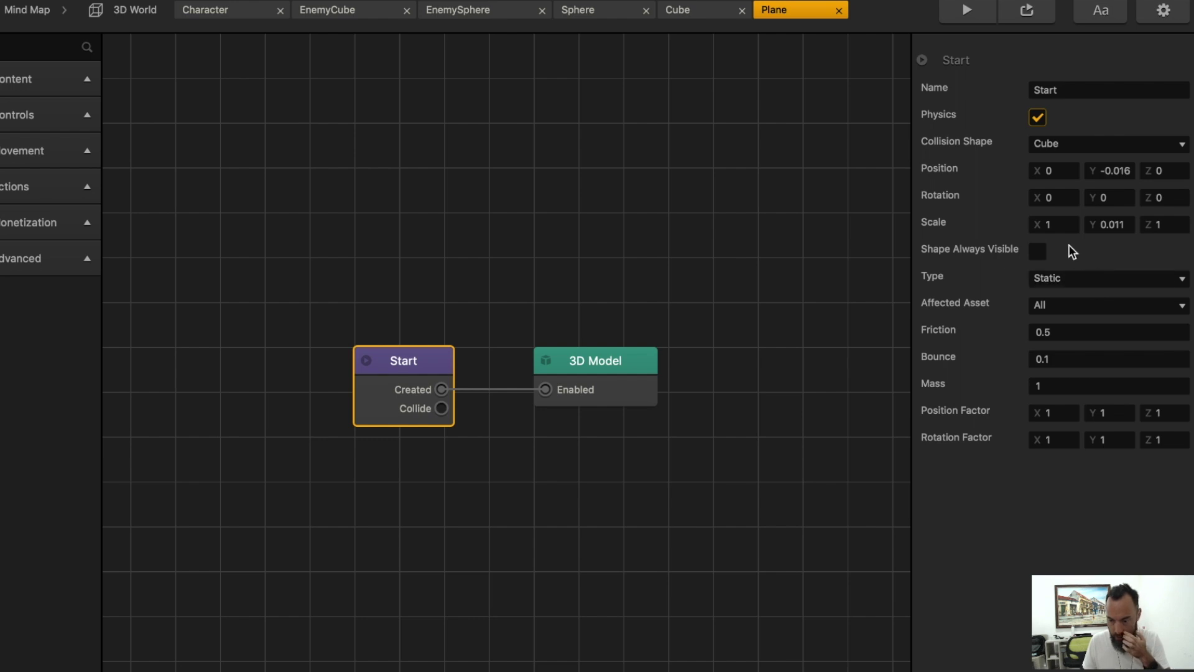
pyautogui.click(966, 10)
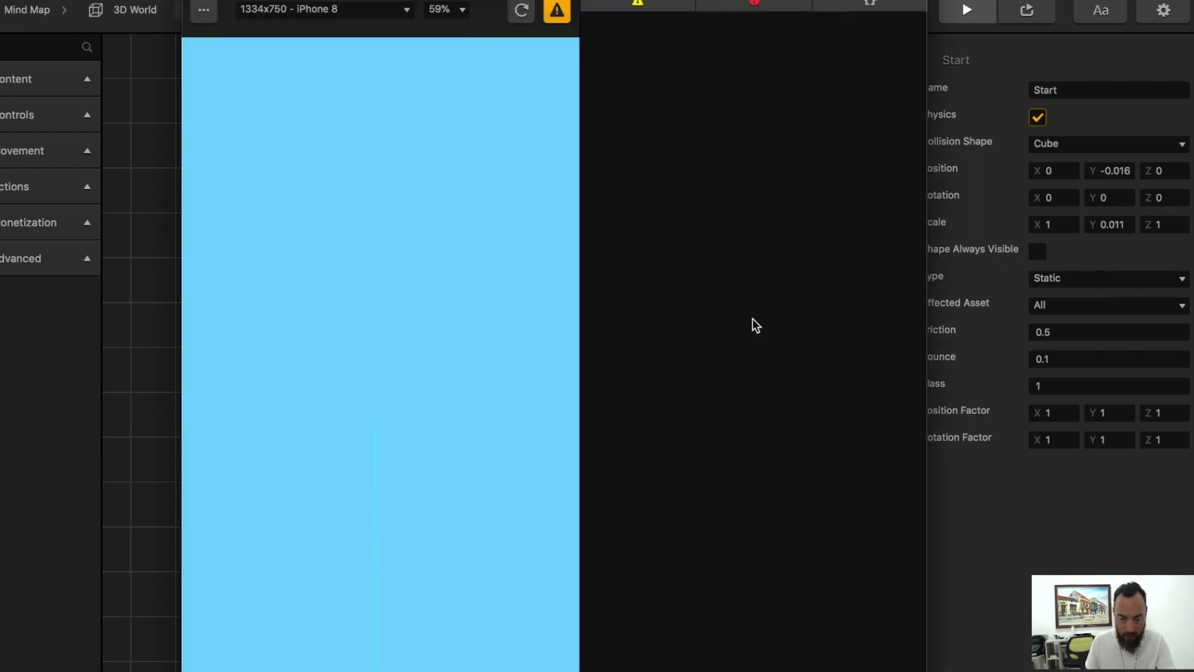
pyautogui.moveTo(427, 536)
pyautogui.mouseDown()
pyautogui.moveTo(379, 536)
pyautogui.moveTo(424, 540)
pyautogui.moveTo(390, 532)
pyautogui.moveTo(449, 513)
pyautogui.moveTo(416, 505)
pyautogui.moveTo(454, 489)
pyautogui.moveTo(433, 474)
pyautogui.moveTo(396, 342)
pyautogui.moveTo(394, 281)
pyautogui.mouseUp()
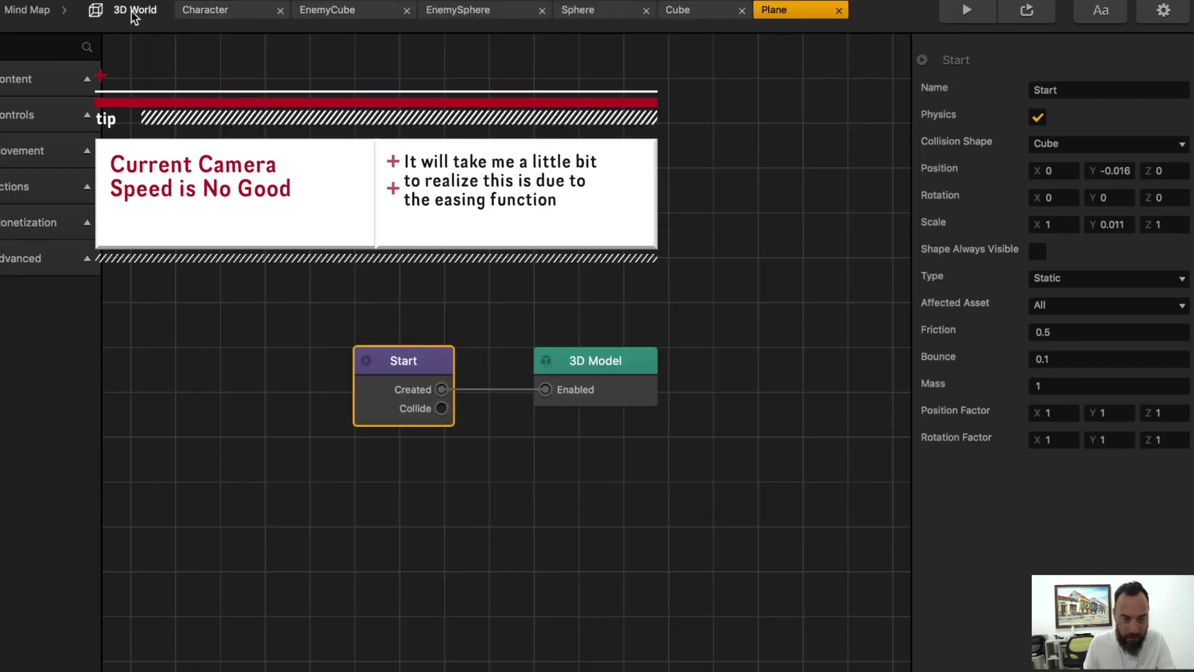
# Set the duration of the Character's Camera Position Animation to 20
pyautogui.click(207, 9)
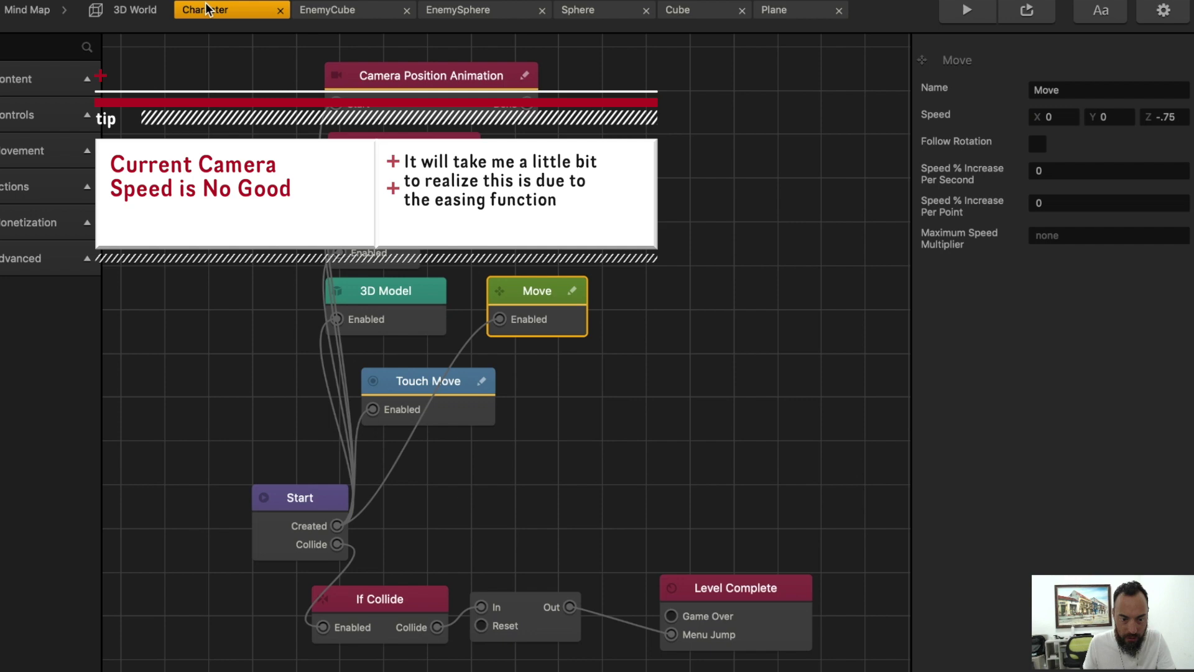
pyautogui.click(432, 90)
pyautogui.click(1042, 172)
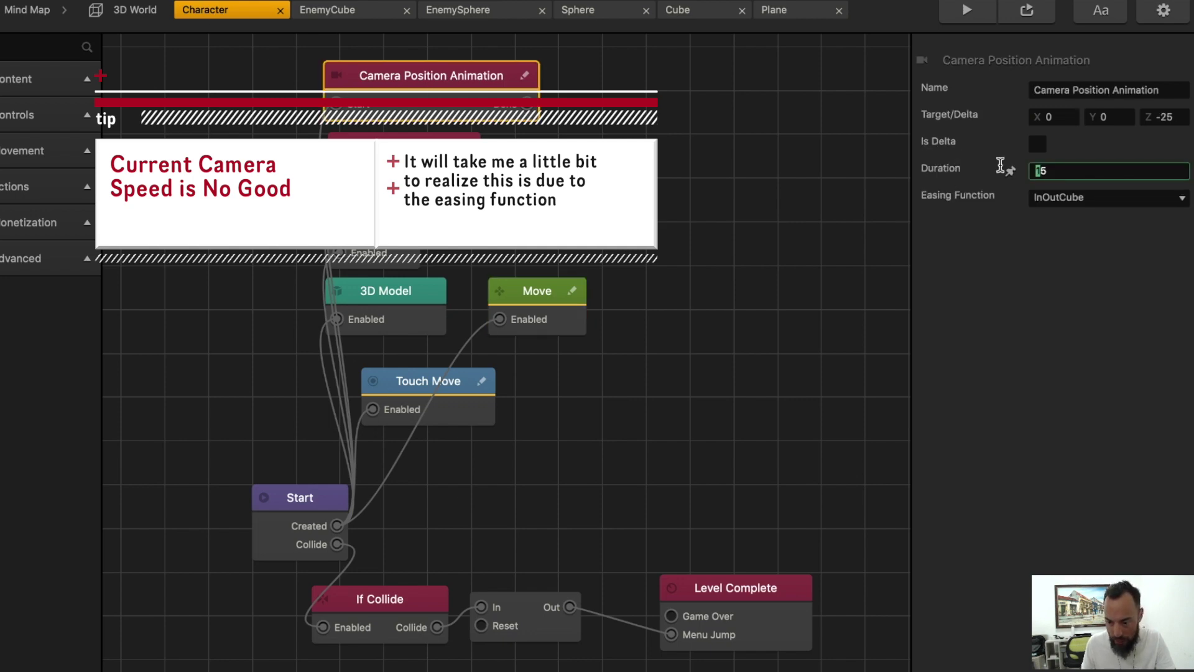
pyautogui.write('20')
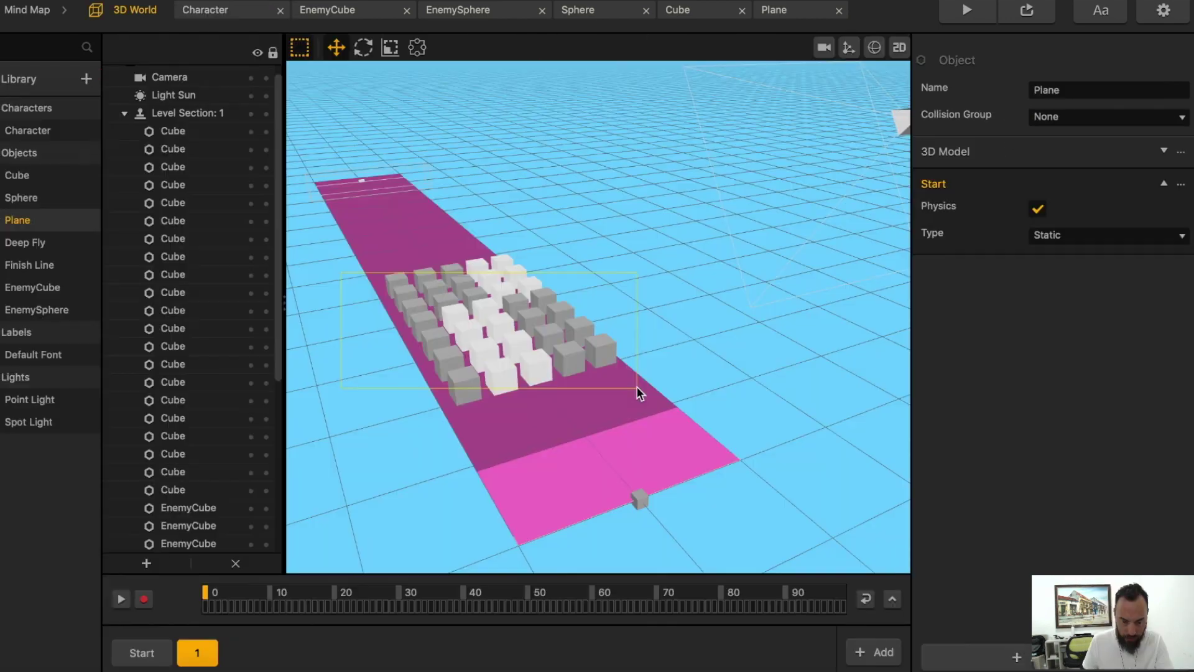
# Move all Cubes and EnemyCubes, without the Plane, toward the start of level section 1 and play-test the level
pyautogui.moveTo(674, 343); pyautogui.dragTo(722, 348, button='right')
pyautogui.moveTo(756, 398); pyautogui.dragTo(420, 279)
pyautogui.moveTo(414, 228); pyautogui.dragTo(417, 229)
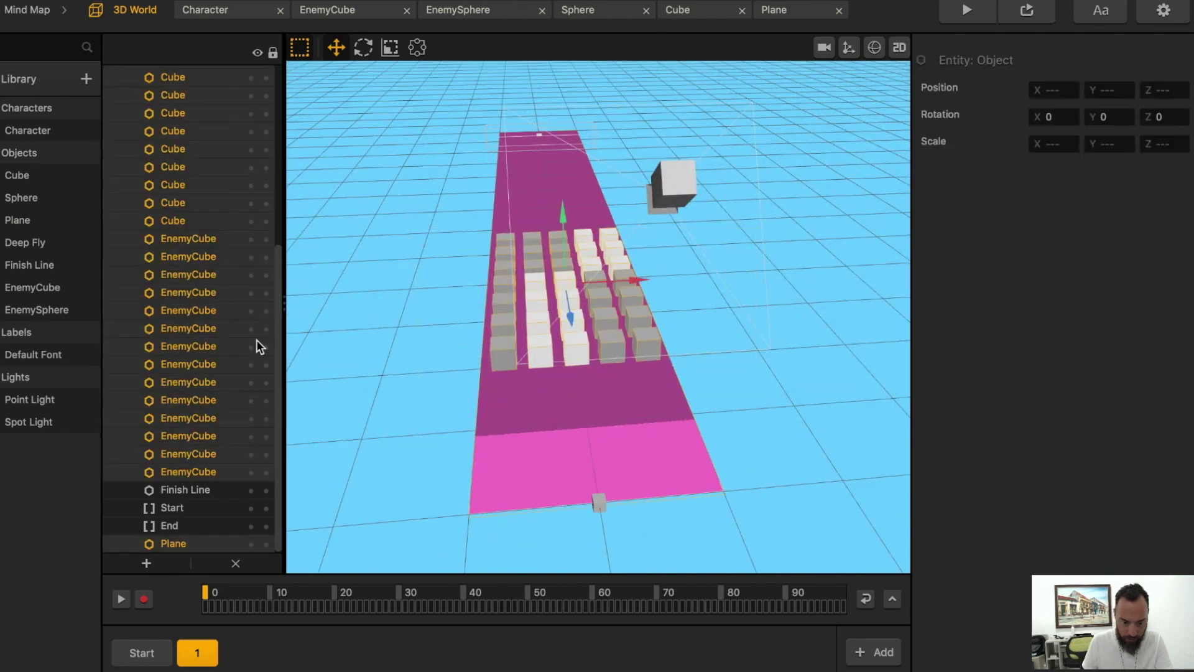
pyautogui.keyDown('super'); pyautogui.click(174, 544); pyautogui.keyUp('super')
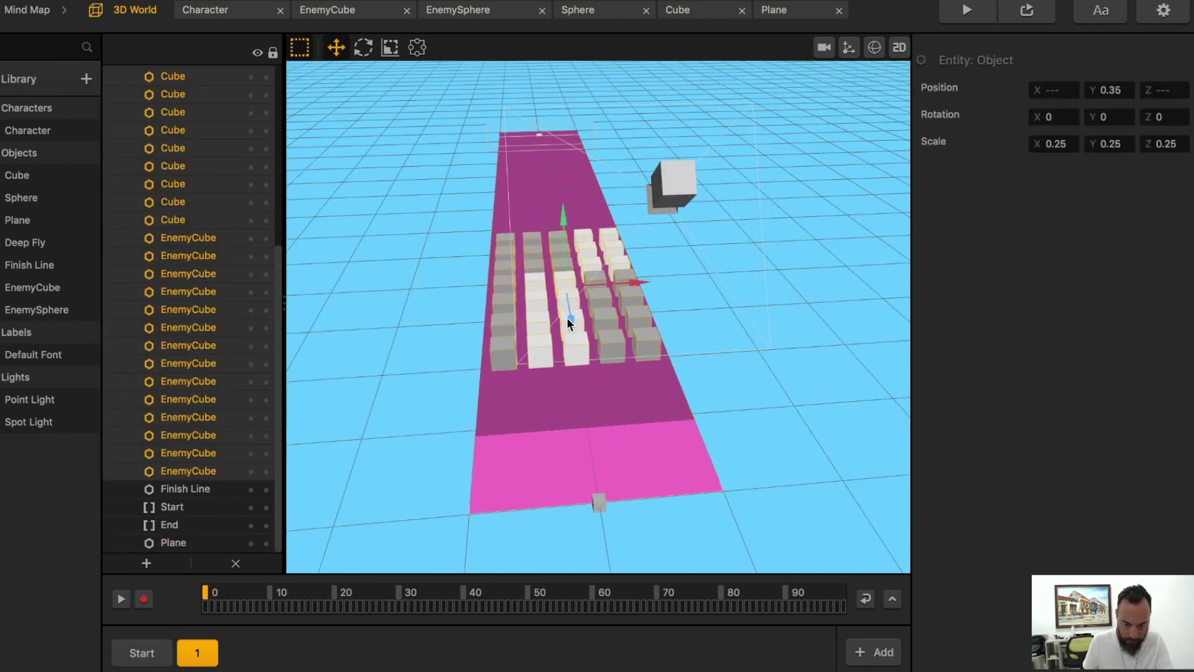
pyautogui.moveTo(567, 318); pyautogui.dragTo(572, 416)
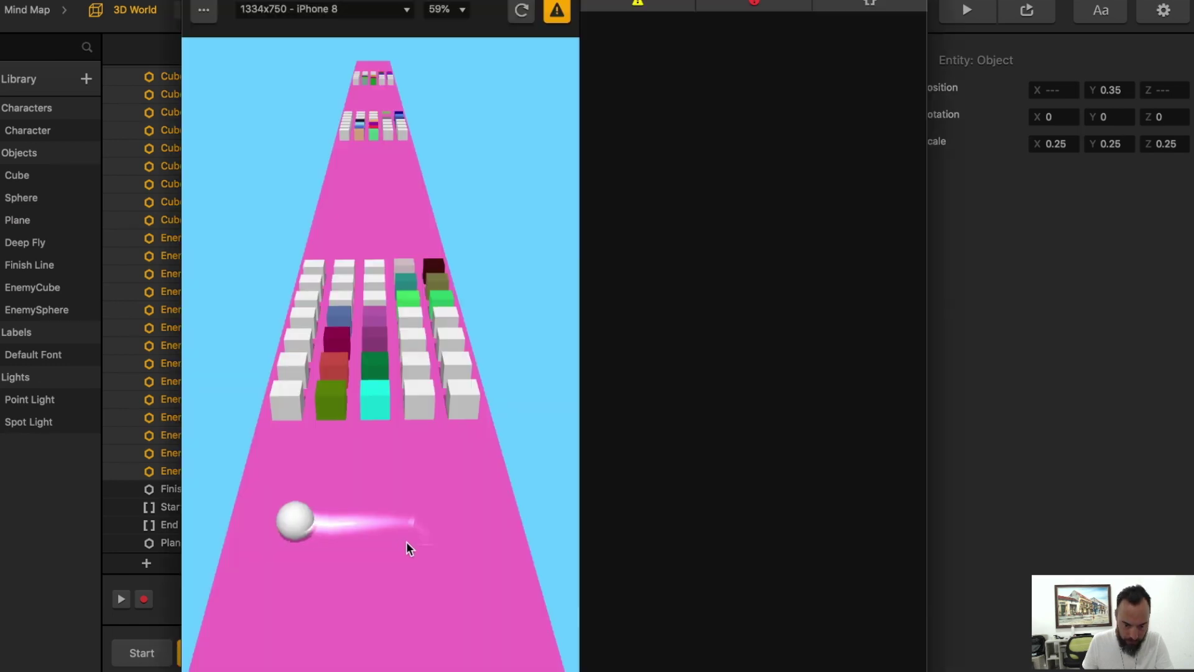
pyautogui.moveTo(406, 541)
pyautogui.mouseDown()
pyautogui.moveTo(346, 484)
pyautogui.moveTo(347, 512)
pyautogui.moveTo(411, 502)
pyautogui.moveTo(451, 514)
pyautogui.moveTo(457, 490)
pyautogui.moveTo(434, 473)
pyautogui.moveTo(461, 433)
pyautogui.moveTo(382, 249)
pyautogui.mouseUp()
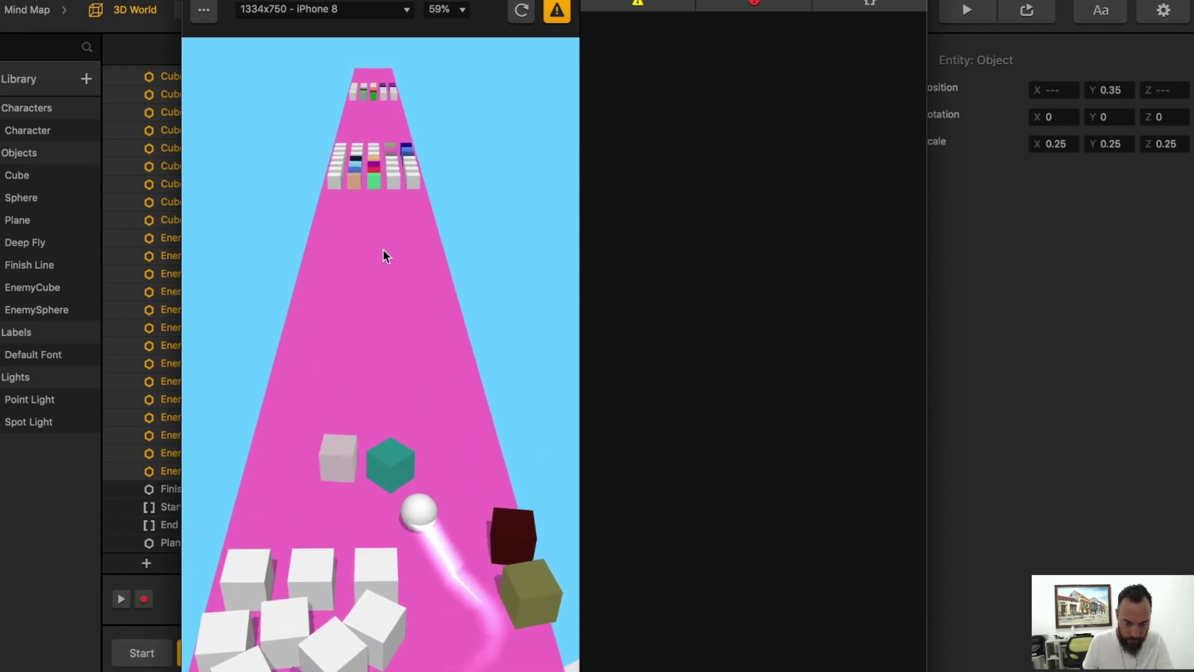
pyautogui.click(201, 0)
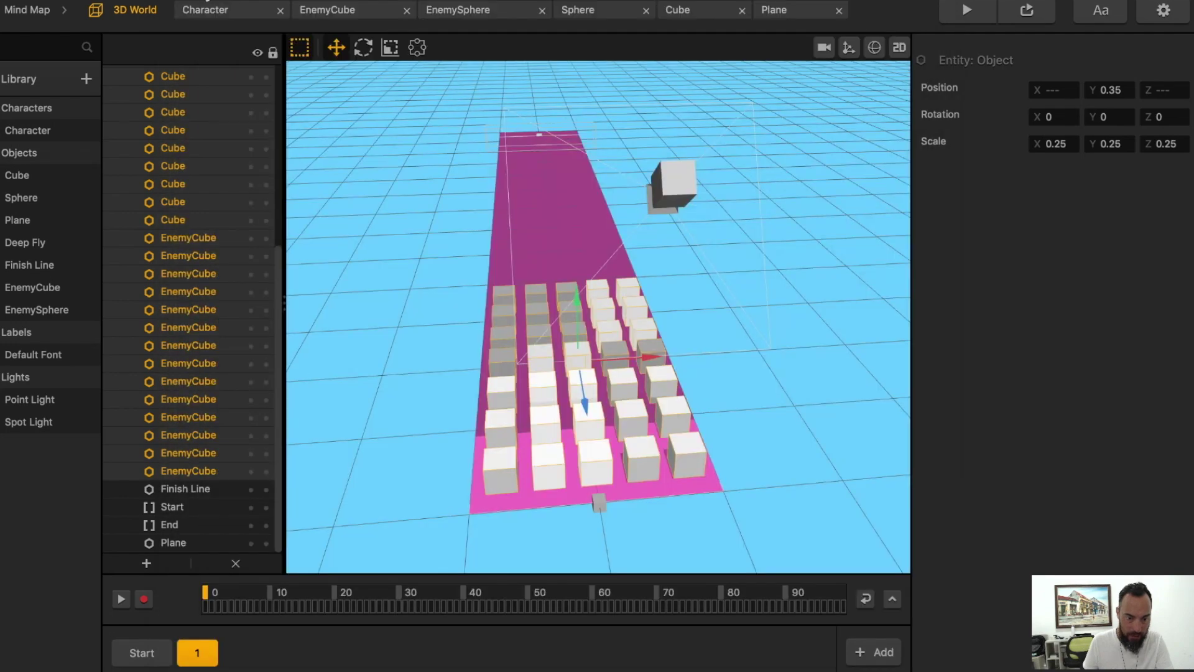
# Add a second If Collide node to the Character, link it from Start's Collide output, and choose its affected asset
pyautogui.click(205, 10)
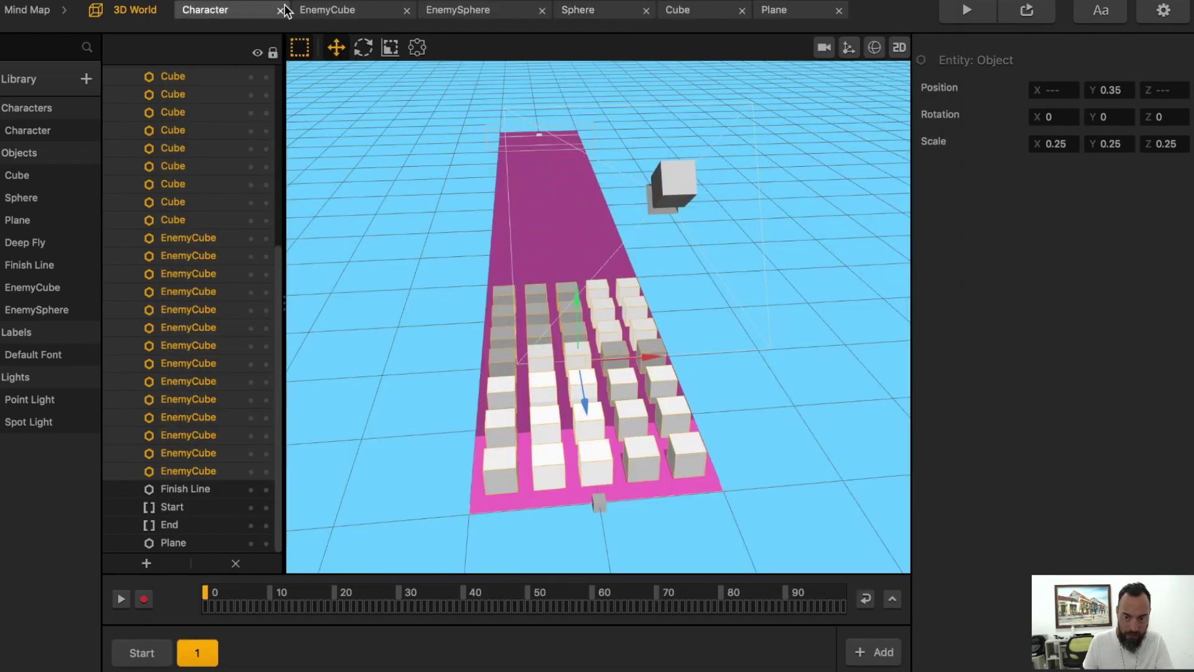
pyautogui.click(37, 186)
pyautogui.moveTo(50, 235); pyautogui.dragTo(352, 463)
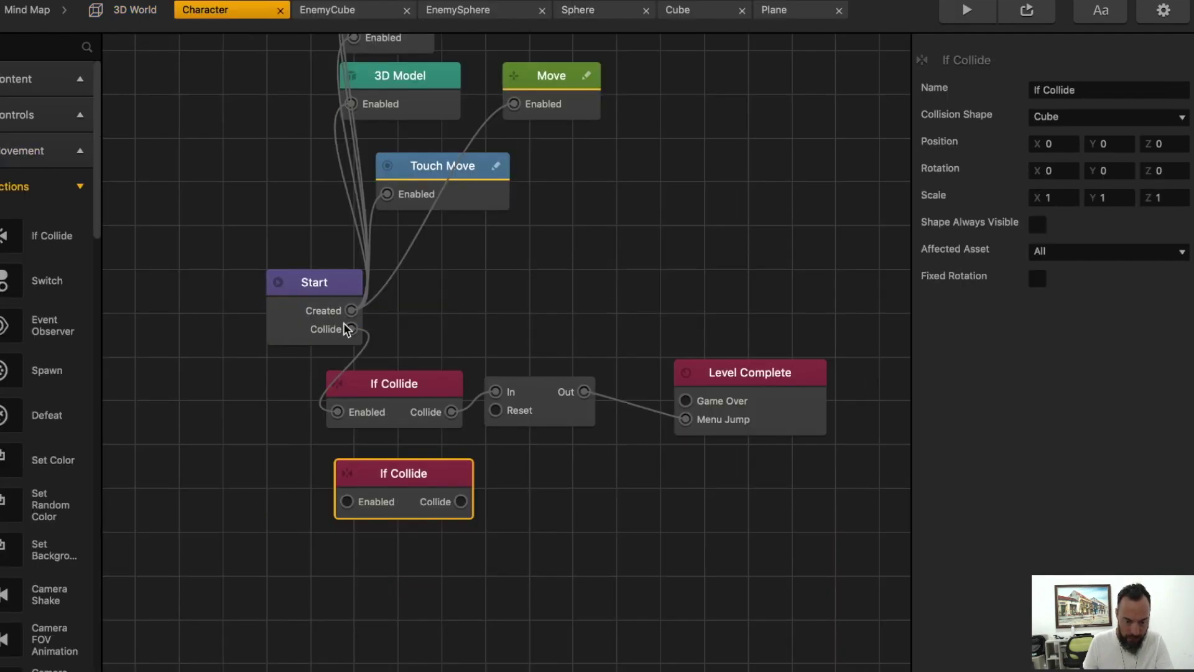
pyautogui.moveTo(351, 329); pyautogui.dragTo(347, 501)
pyautogui.click(1109, 251)
pyautogui.click(1063, 325)
# Add a 0.5 Delay node beside the new If Collide and link its Out to Level Complete's Game Over input
pyautogui.scroll(-20, 50, 373)
pyautogui.click(37, 235)
pyautogui.moveTo(44, 374); pyautogui.dragTo(547, 490)
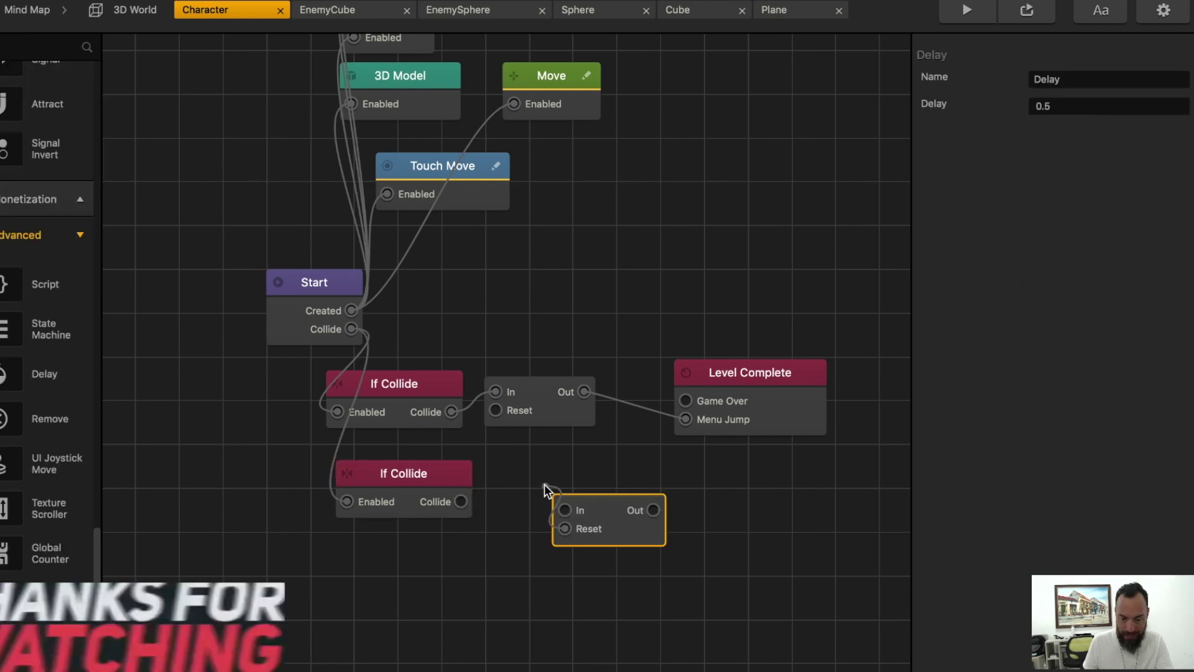
pyautogui.moveTo(624, 542); pyautogui.dragTo(599, 532)
pyautogui.moveTo(629, 500); pyautogui.dragTo(686, 400)
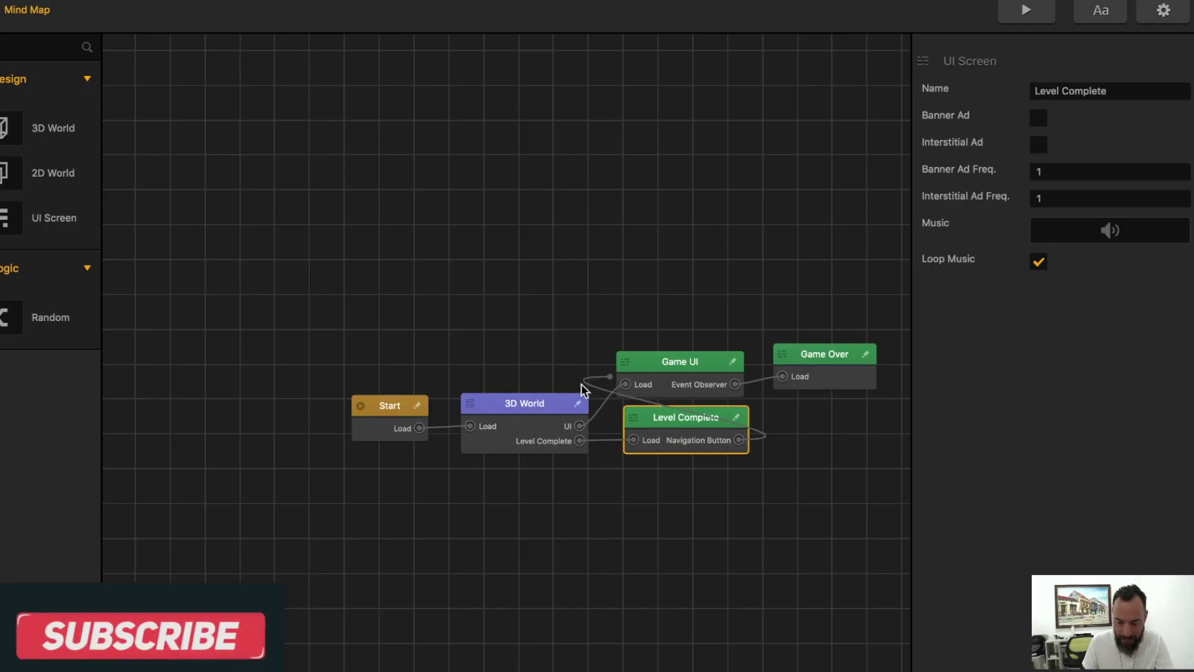
# Link Level Complete's Navigation Button output to the 3D World's Load input and preview the 3D World
pyautogui.moveTo(581, 383); pyautogui.dragTo(468, 428)
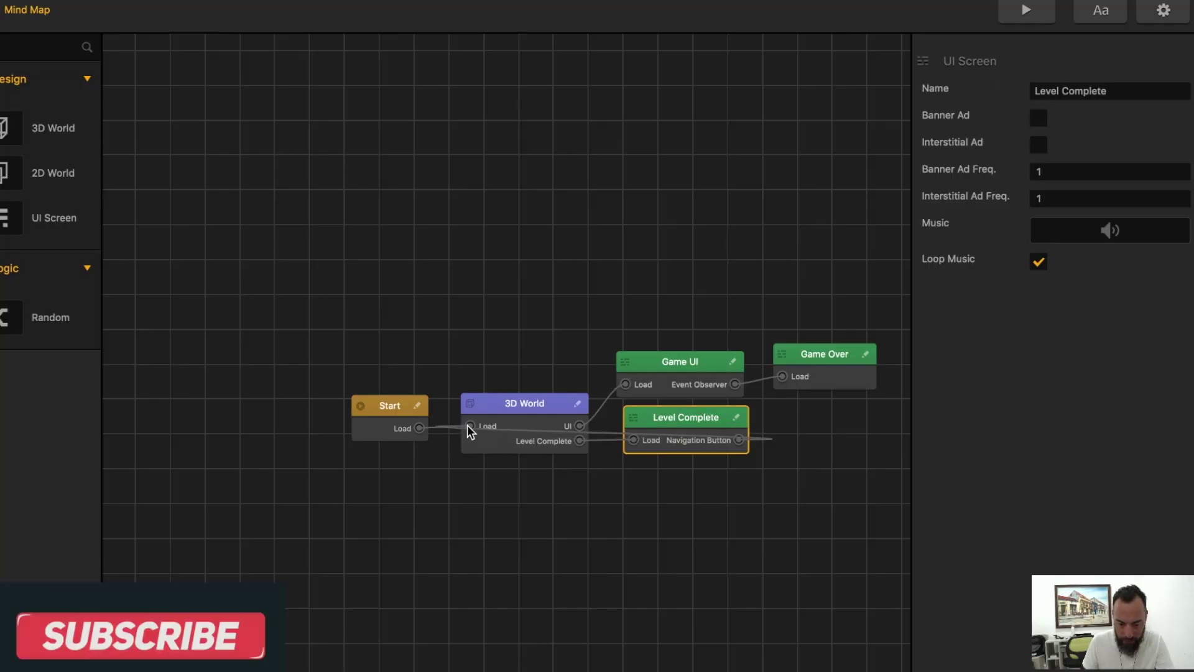
pyautogui.doubleClick(510, 405)
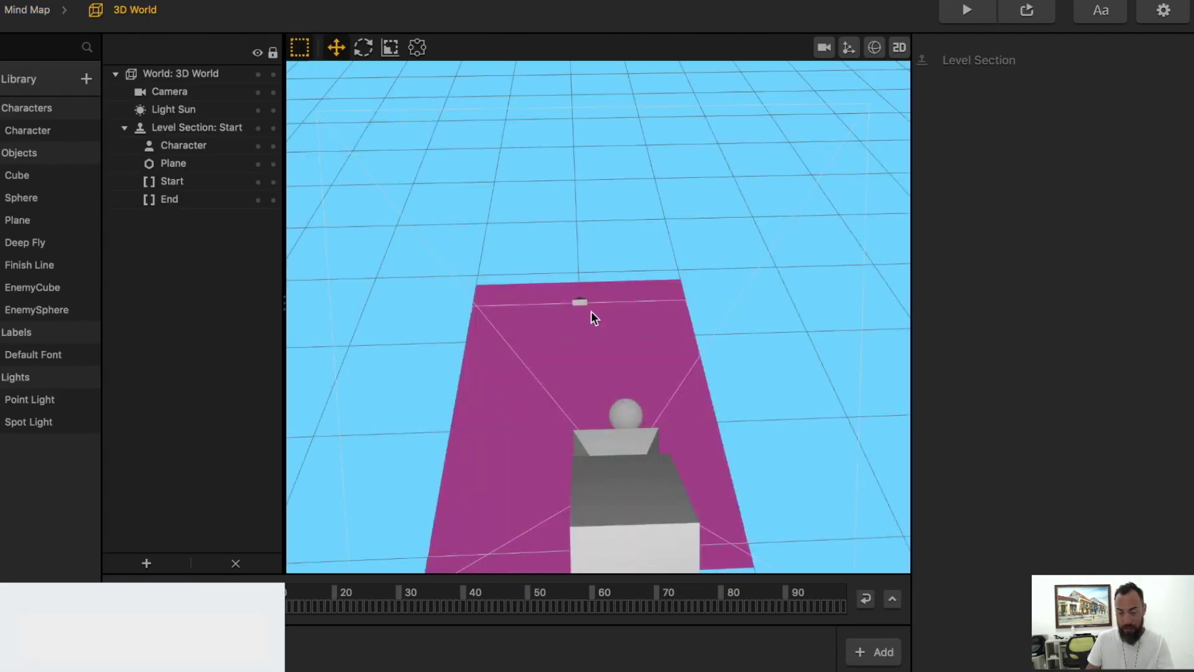
pyautogui.click(980, 9)
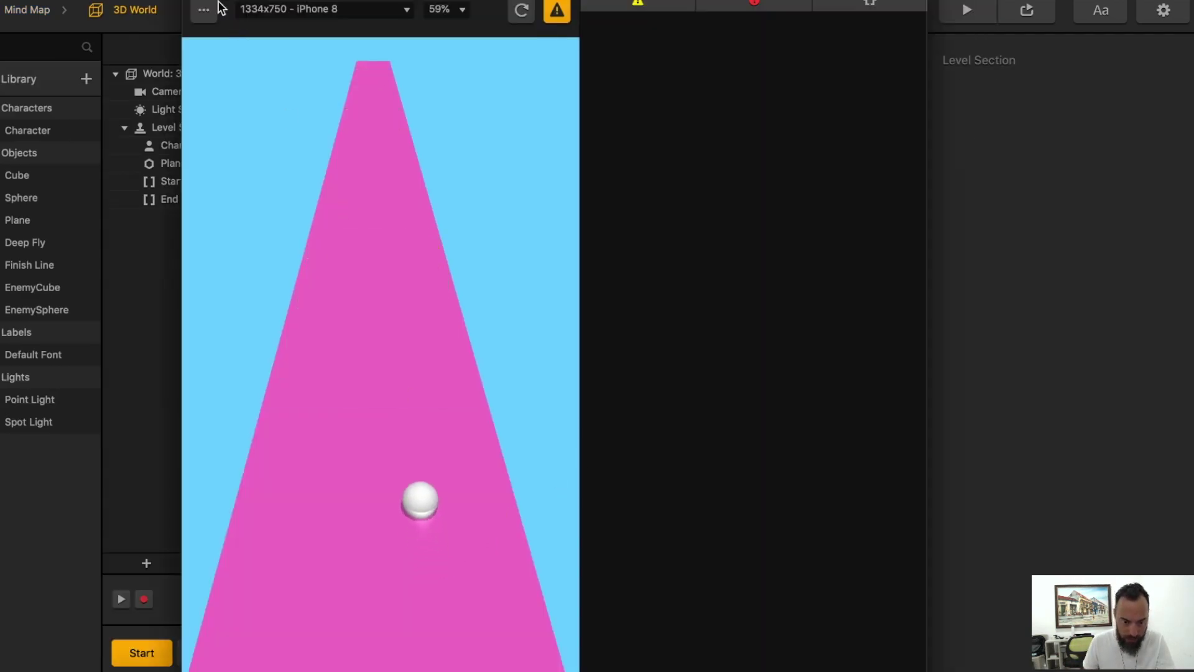
pyautogui.click(194, 1)
# Enable physics on the Plane's Start node and play-test the game
pyautogui.doubleClick(31, 222)
pyautogui.click(382, 360)
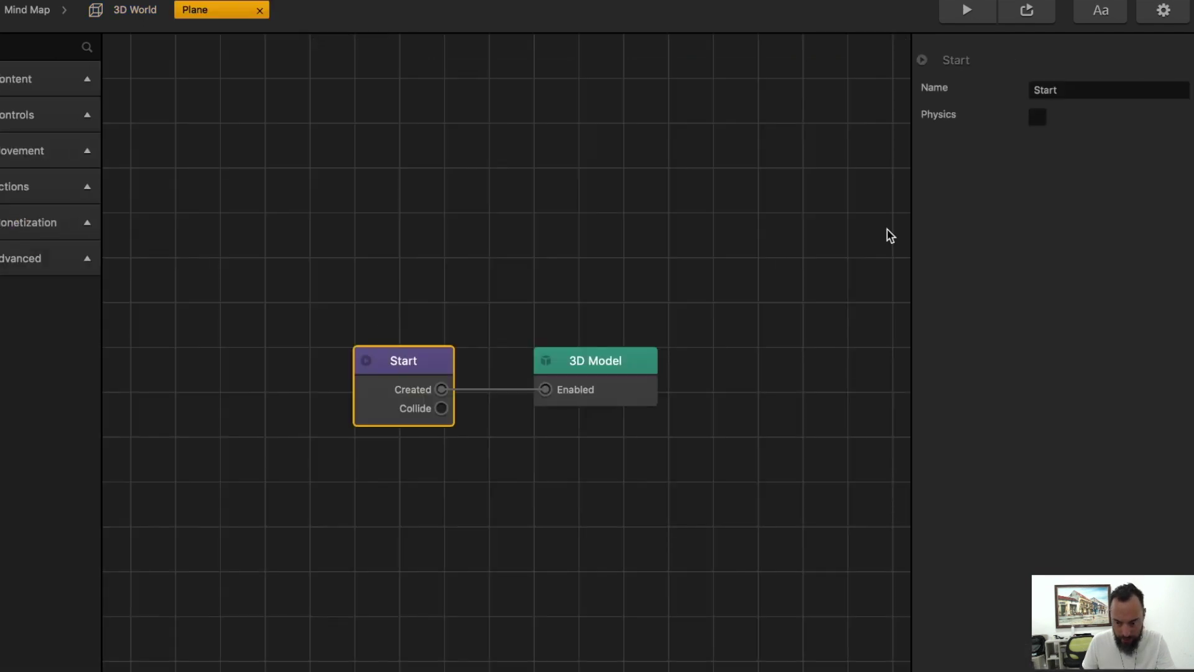
pyautogui.click(1038, 118)
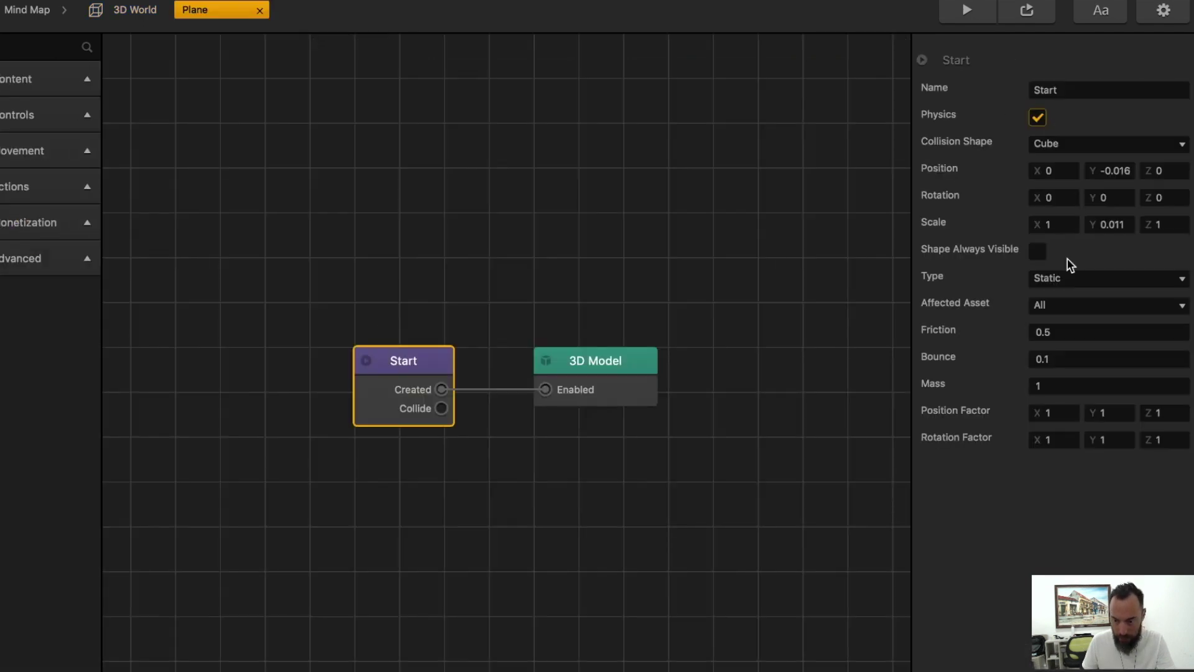
pyautogui.click(986, 5)
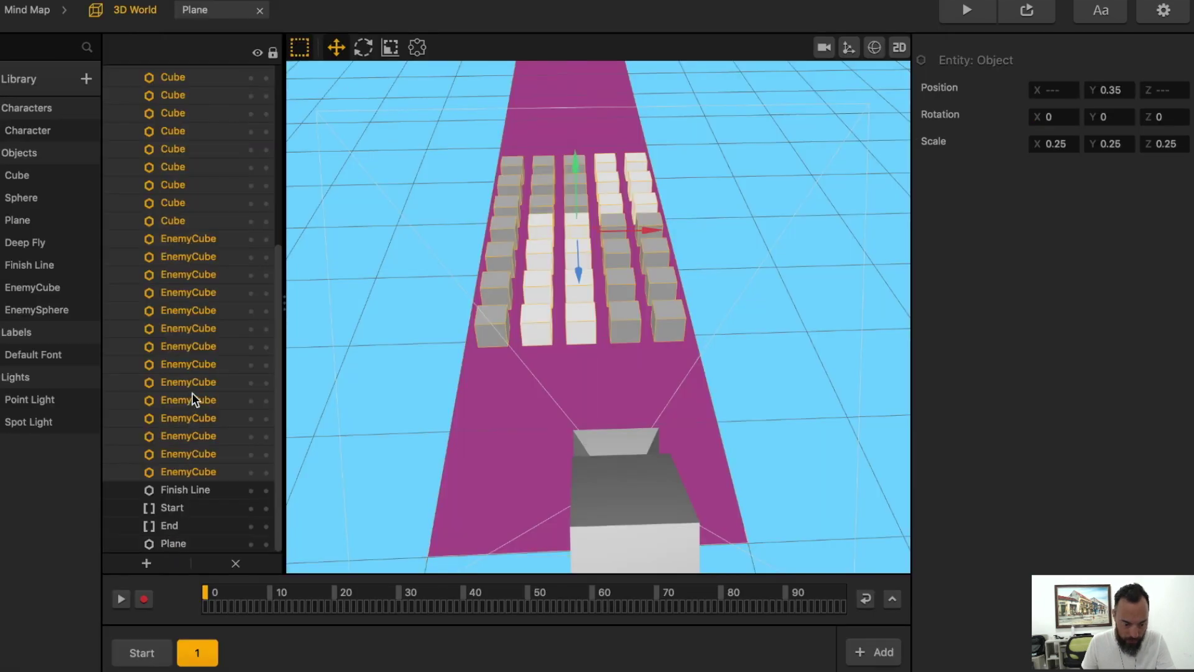
# Add a second If Collide node to the Character, linked from Start's Collide output, with Enemy as its affected asset
pyautogui.scroll(8, 205, 298)
pyautogui.scroll(-2, 219, 205)
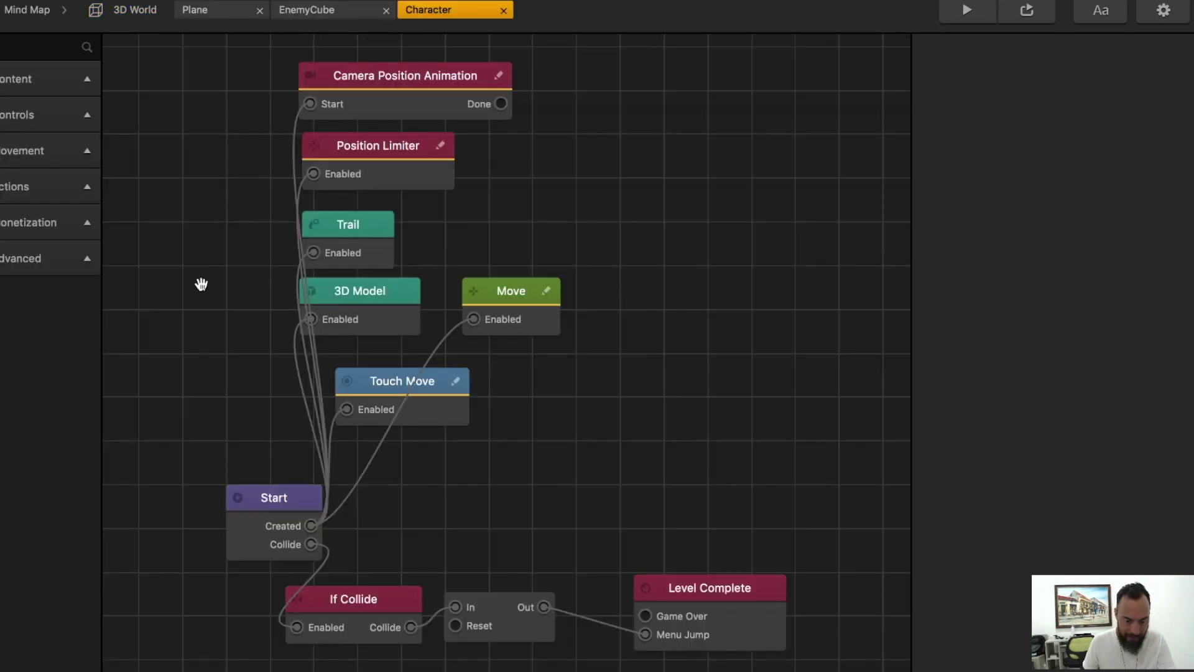
pyautogui.moveTo(201, 284); pyautogui.dragTo(219, 207)
pyautogui.scroll(-5, 219, 207)
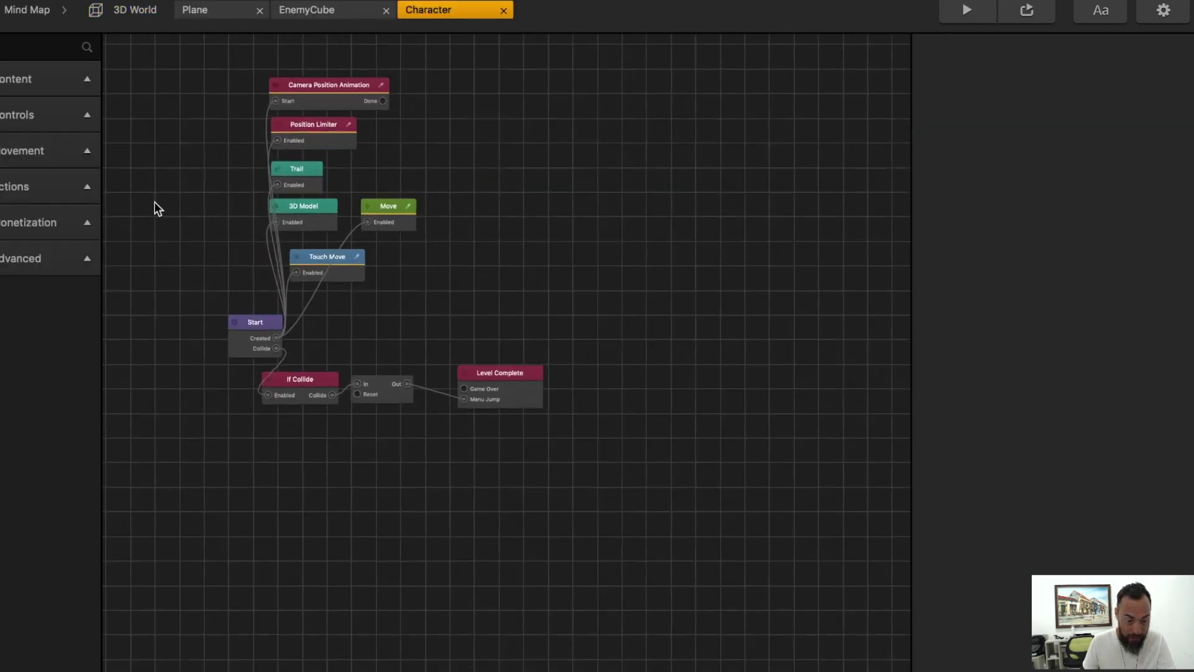
pyautogui.click(34, 225)
pyautogui.click(34, 190)
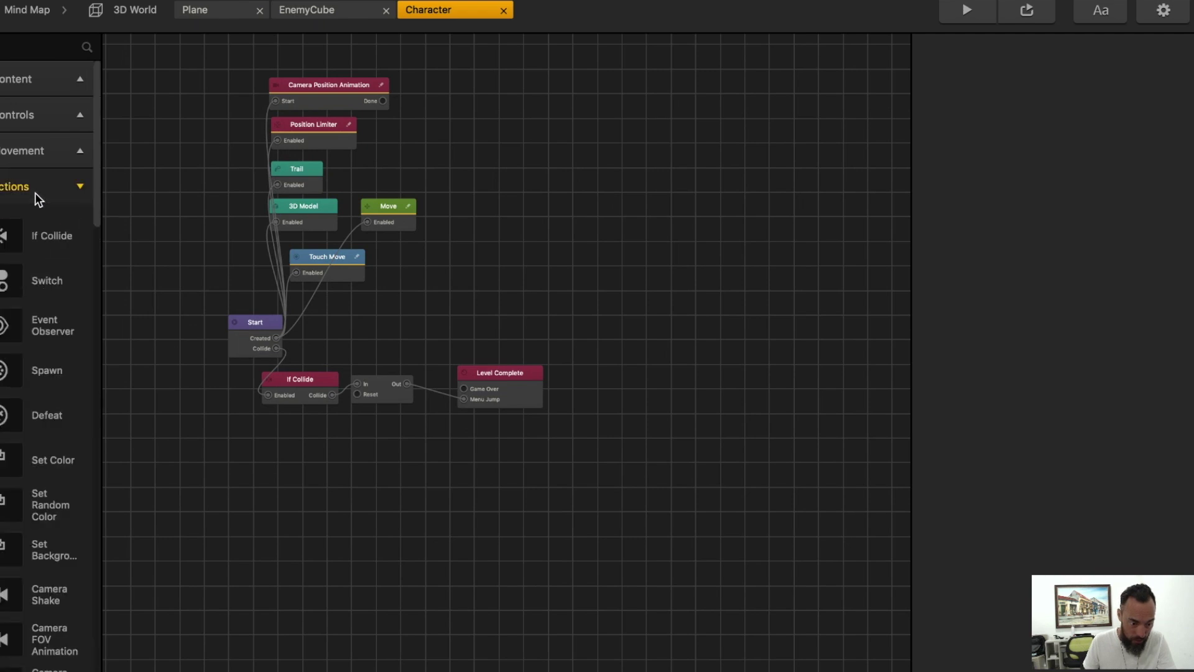
pyautogui.moveTo(50, 235); pyautogui.dragTo(270, 439)
pyautogui.click(288, 435)
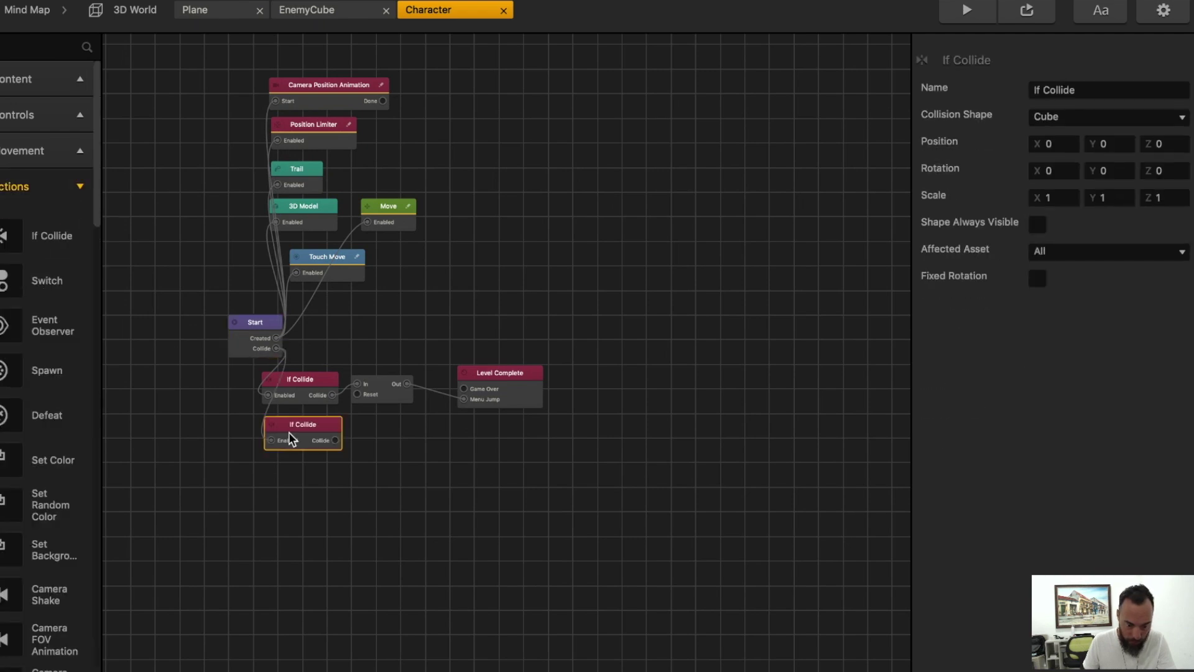
pyautogui.click(1080, 256)
pyautogui.click(1102, 334)
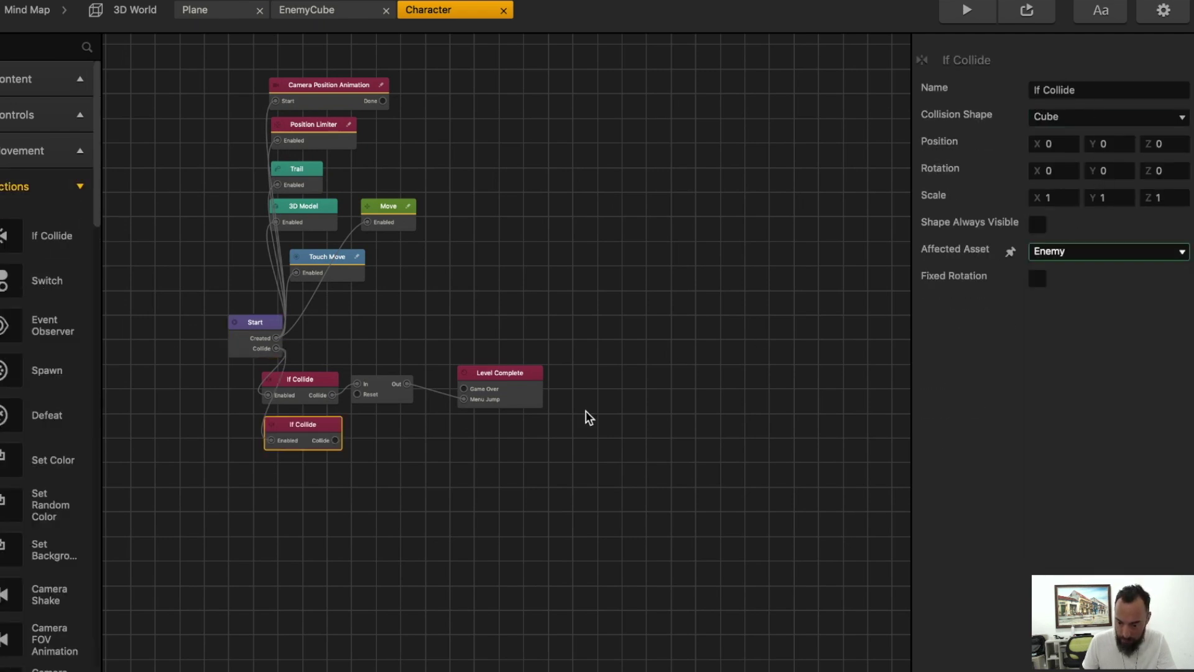
# Add a 0.5 Delay between the Enemy If Collide and Level Complete's Game Over input, and save the project
pyautogui.scroll(-10, 50, 374)
pyautogui.moveTo(43, 374); pyautogui.dragTo(523, 542)
pyautogui.moveTo(419, 447); pyautogui.dragTo(335, 441)
pyautogui.moveTo(535, 547); pyautogui.dragTo(389, 440)
pyautogui.moveTo(414, 431); pyautogui.dragTo(463, 387)
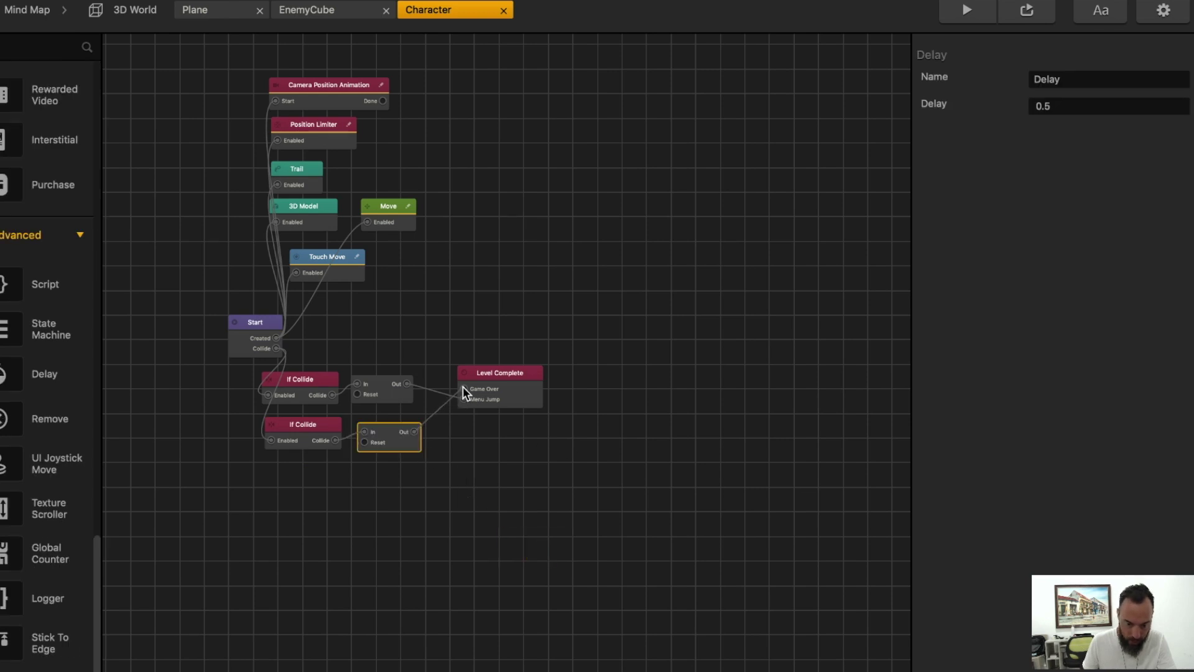
pyautogui.click(603, 308)
pyautogui.press('super+s')
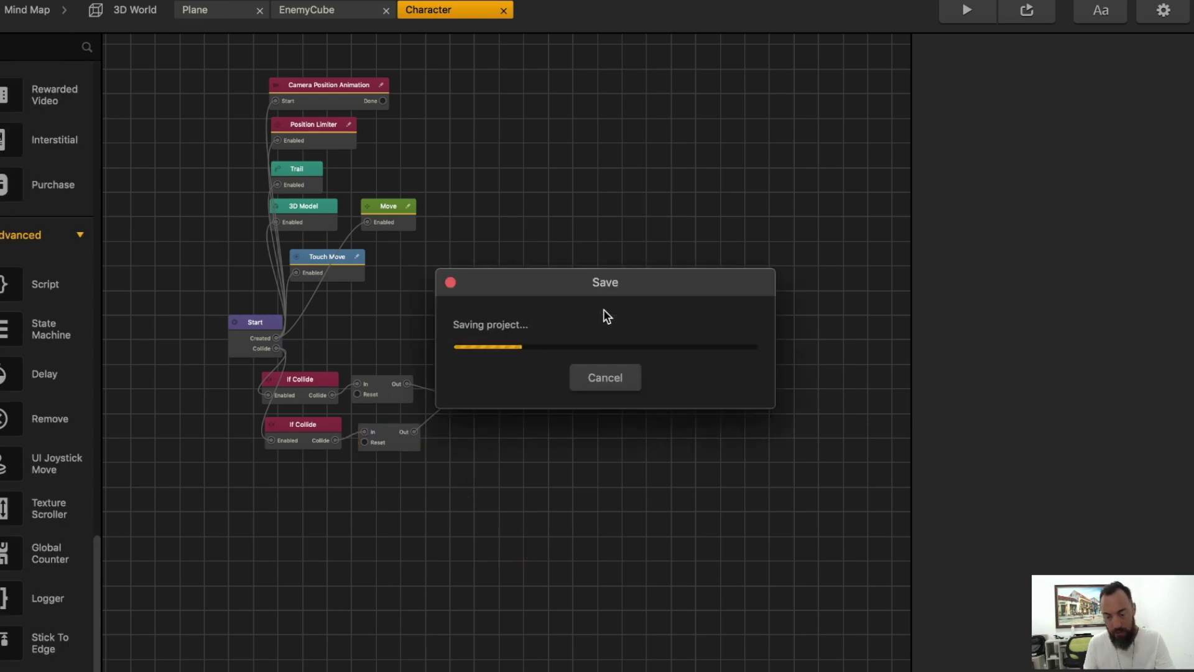
# Play-test the level by steering the ball into the colored enemy cubes
pyautogui.click(966, 9)
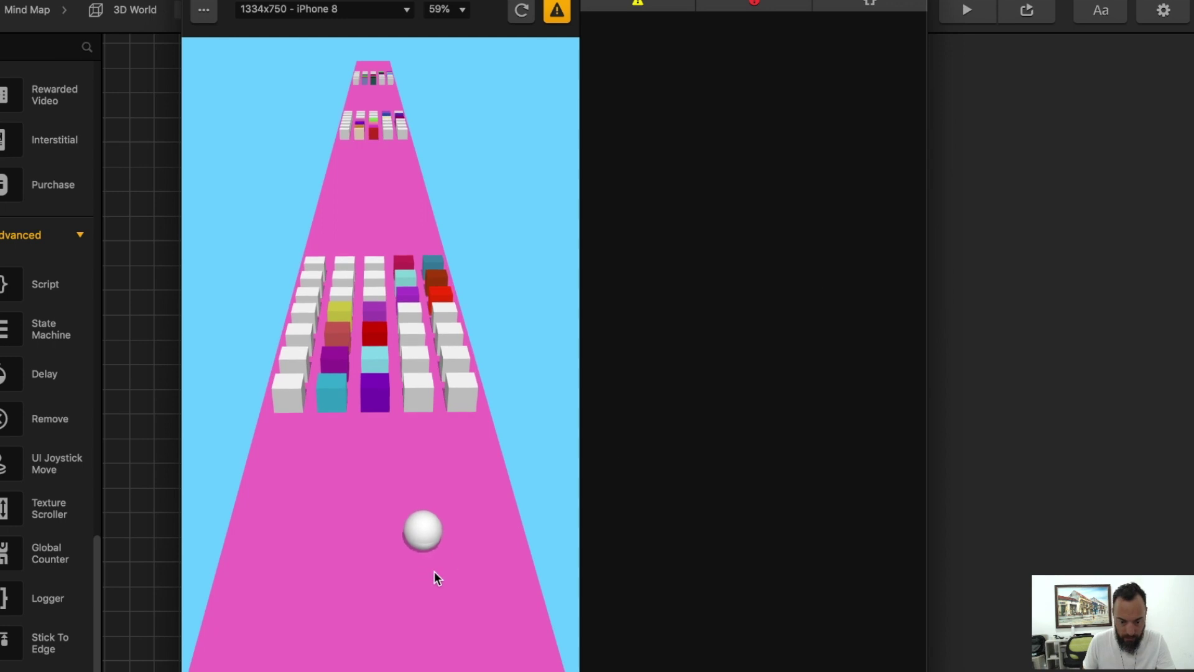
pyautogui.moveTo(434, 572)
pyautogui.mouseDown()
pyautogui.moveTo(396, 551)
pyautogui.moveTo(439, 527)
pyautogui.moveTo(431, 511)
pyautogui.moveTo(413, 518)
pyautogui.mouseUp()
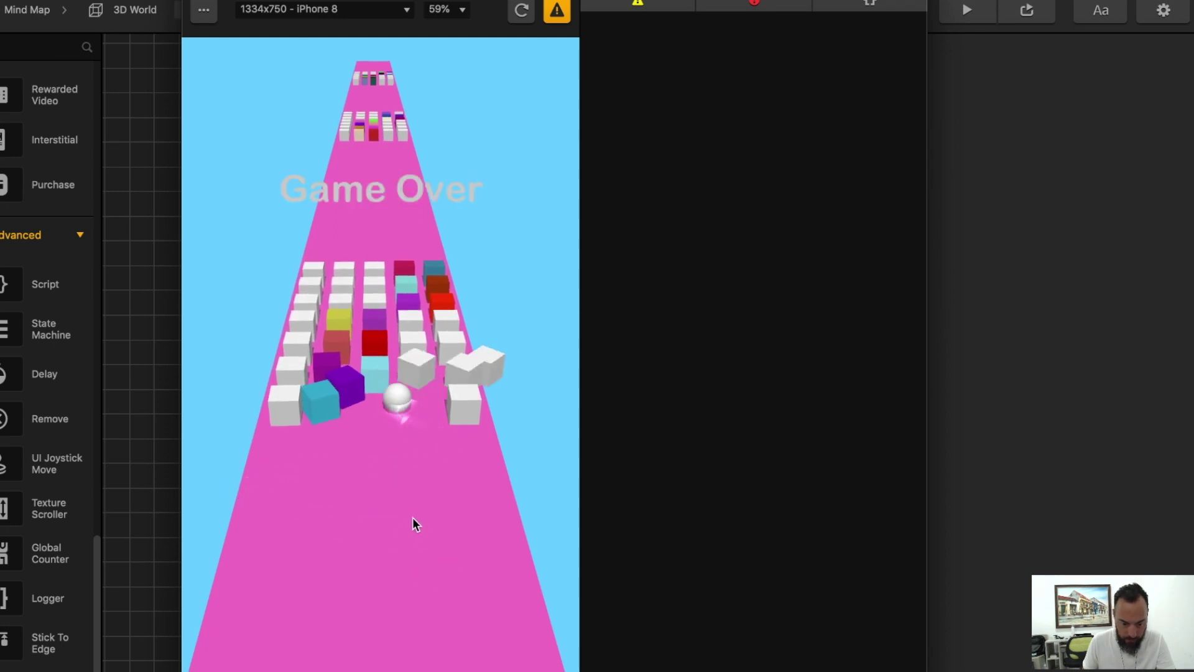
pyautogui.click(189, 3)
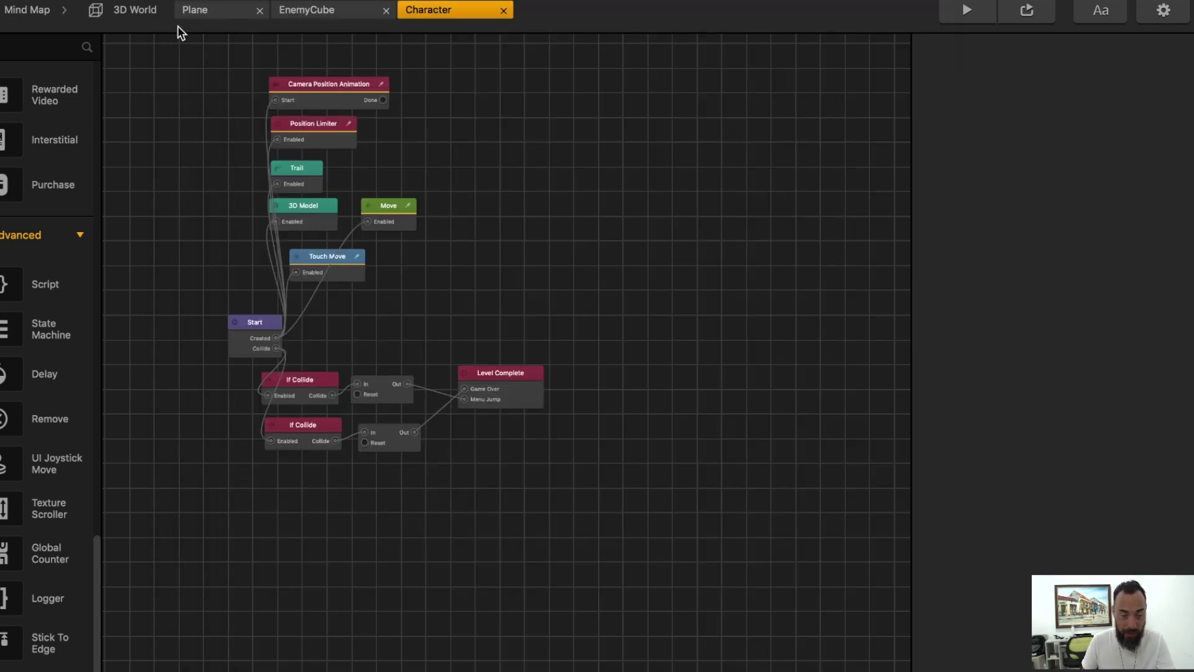
# Duplicate the Sphere object in the 3D World library and rename the copy DebrisSphere
pyautogui.click(144, 9)
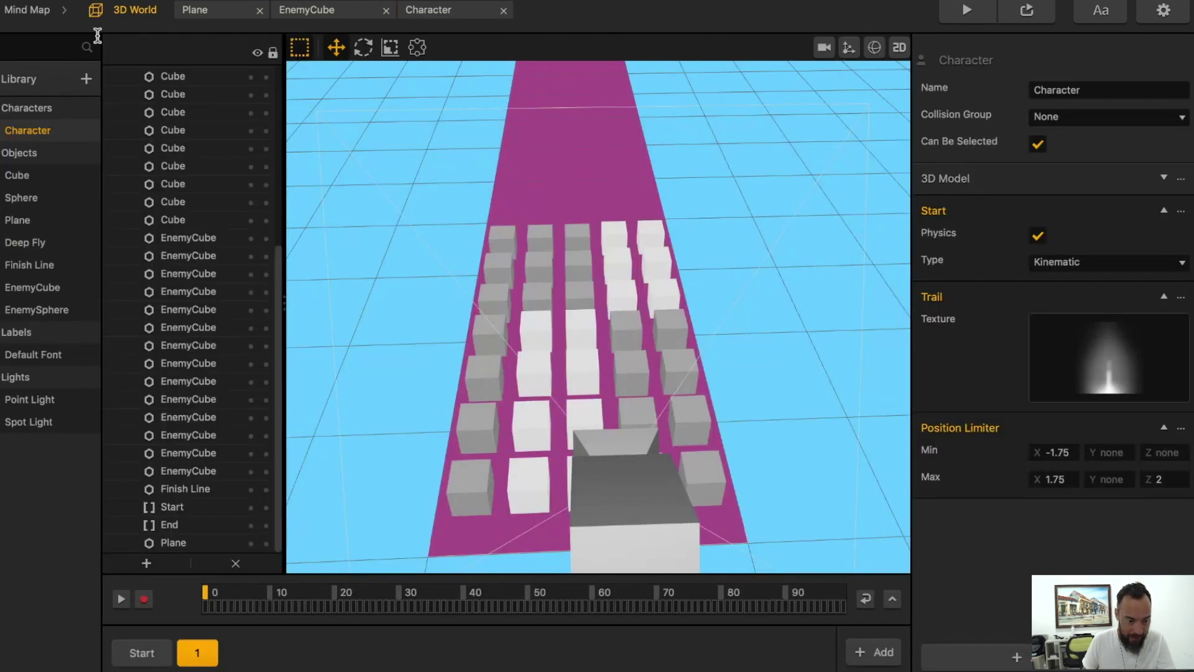
pyautogui.click(19, 200)
pyautogui.press('super+v')
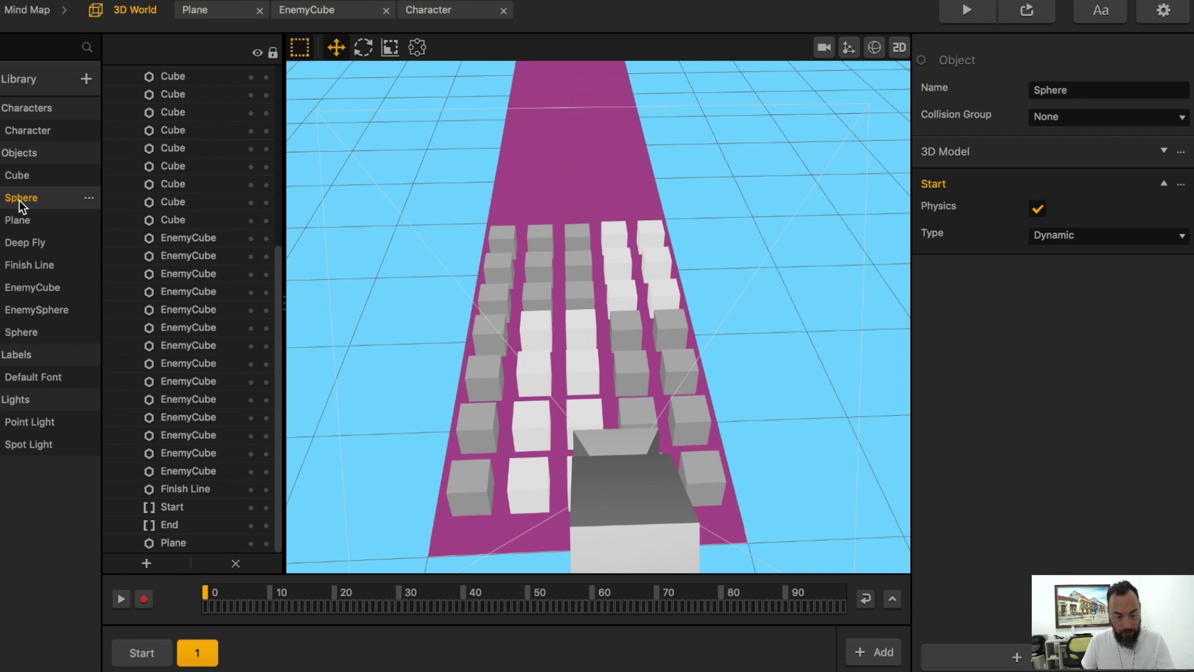
pyautogui.click(1029, 90)
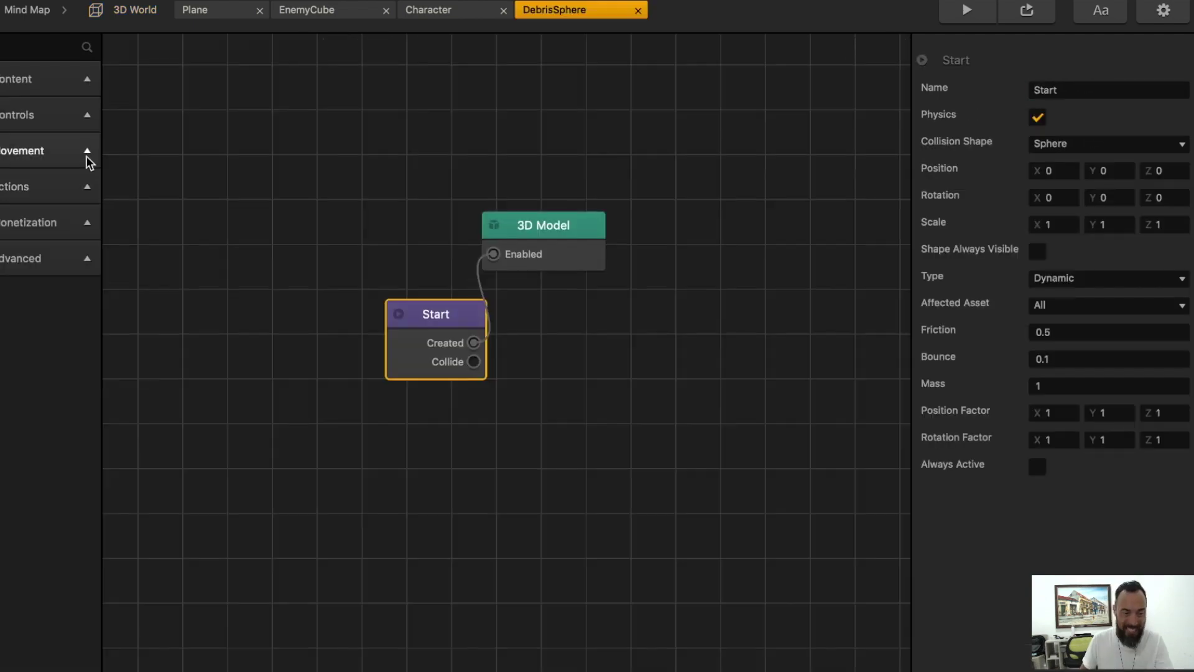
# Set the collision shape scale of DebrisSphere's Start node to 0.2 on X, Y and Z
pyautogui.click(948, 214)
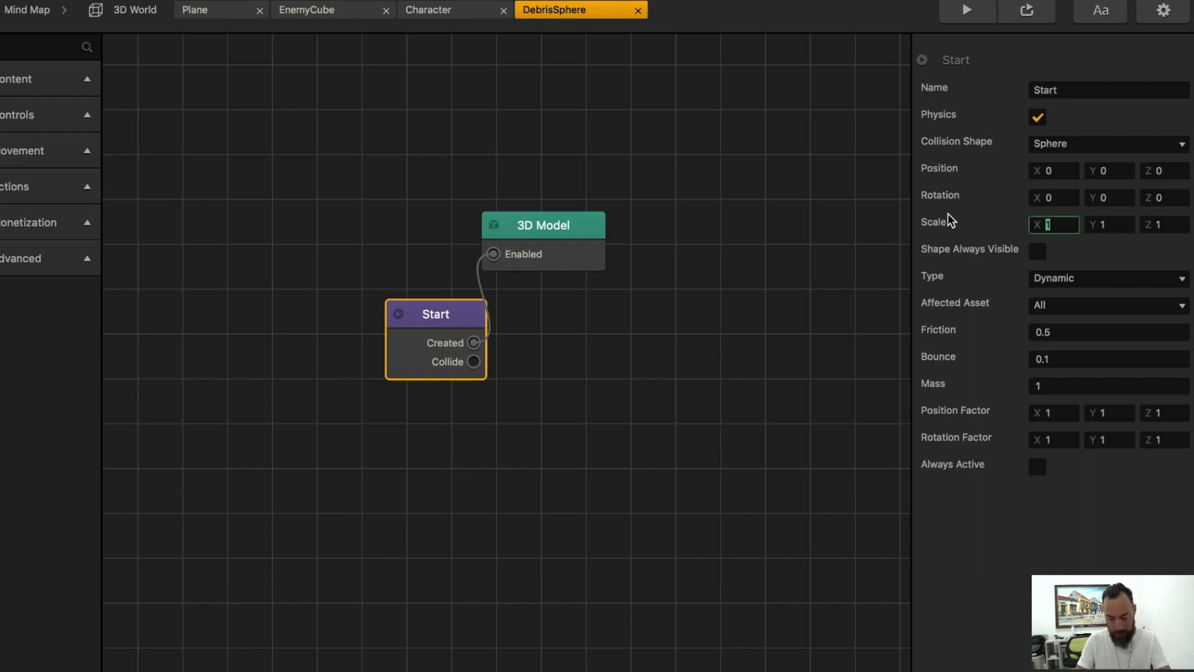
pyautogui.write('.2')
pyautogui.press('Tab')
pyautogui.write('.2')
pyautogui.press('Tab')
# Add a Debris Explosion node to the Character and link the Enemy If Collide's Collide output to its Explode input
pyautogui.click(477, 147)
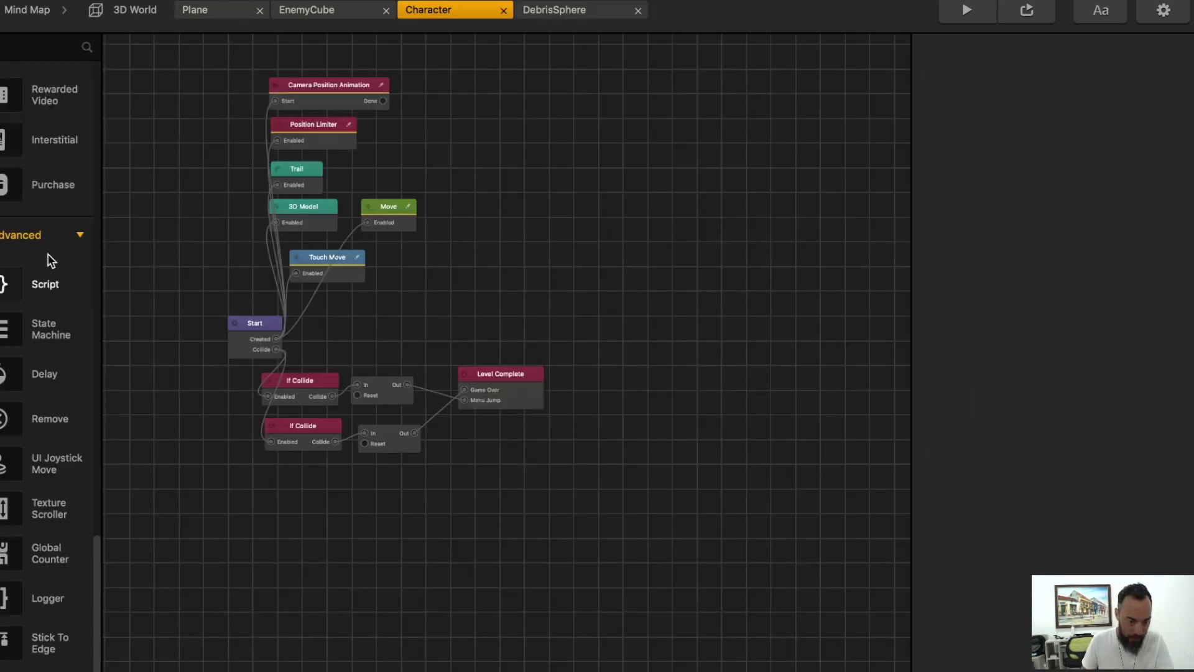
pyautogui.click(311, 444)
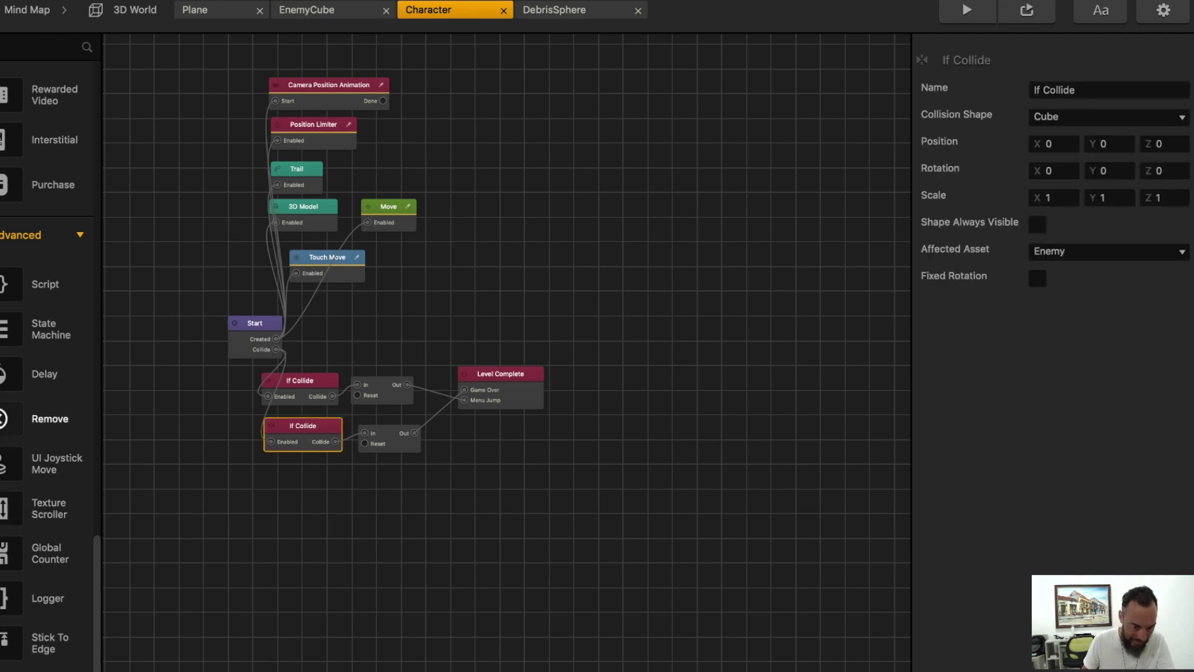
pyautogui.scroll(10, 43, 415)
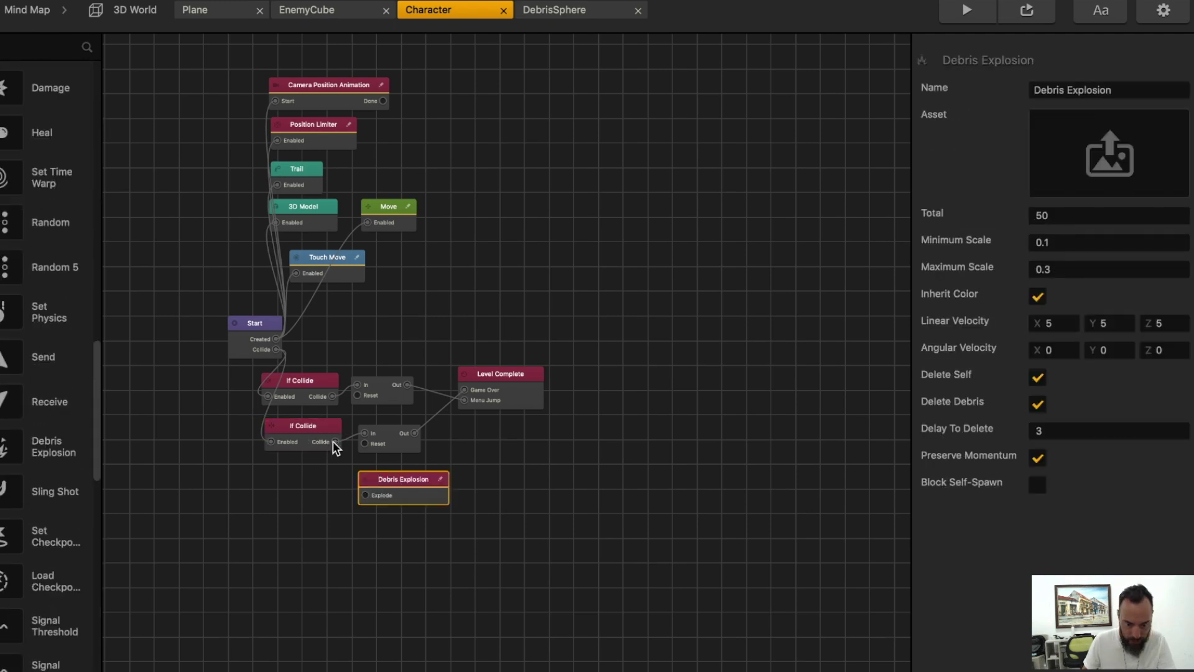
pyautogui.moveTo(336, 443); pyautogui.dragTo(374, 497)
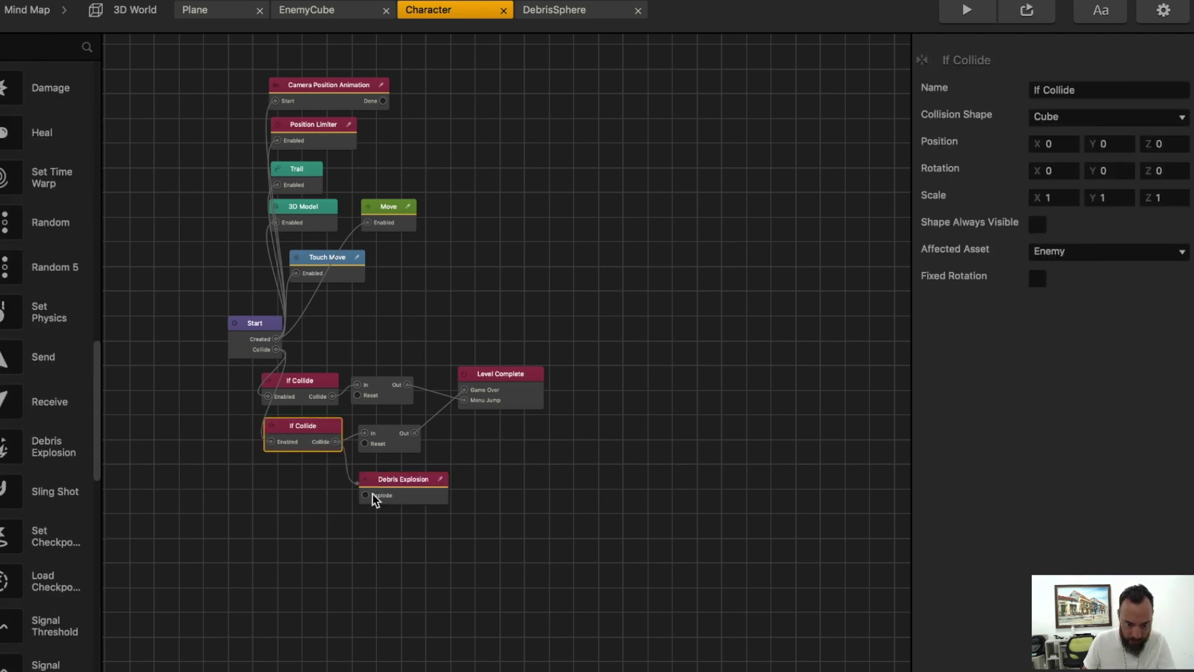
pyautogui.click(390, 493)
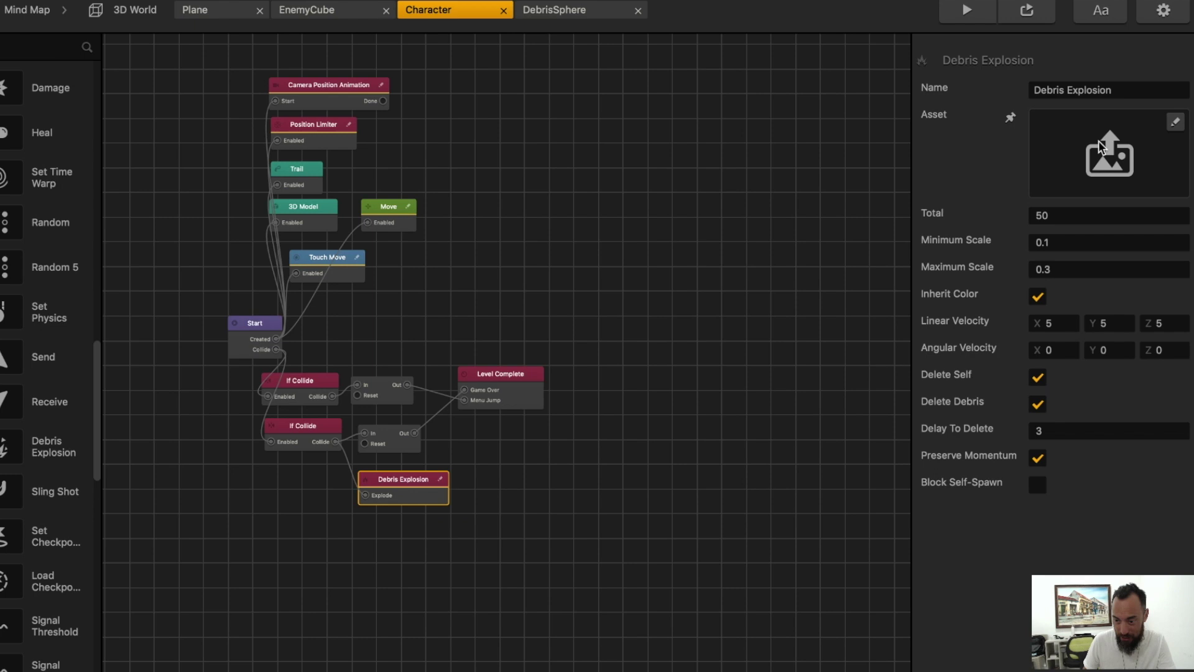
# Assign DebrisSphere as the Debris Explosion's asset and set its total to 15
pyautogui.click(1174, 125)
pyautogui.click(256, 400)
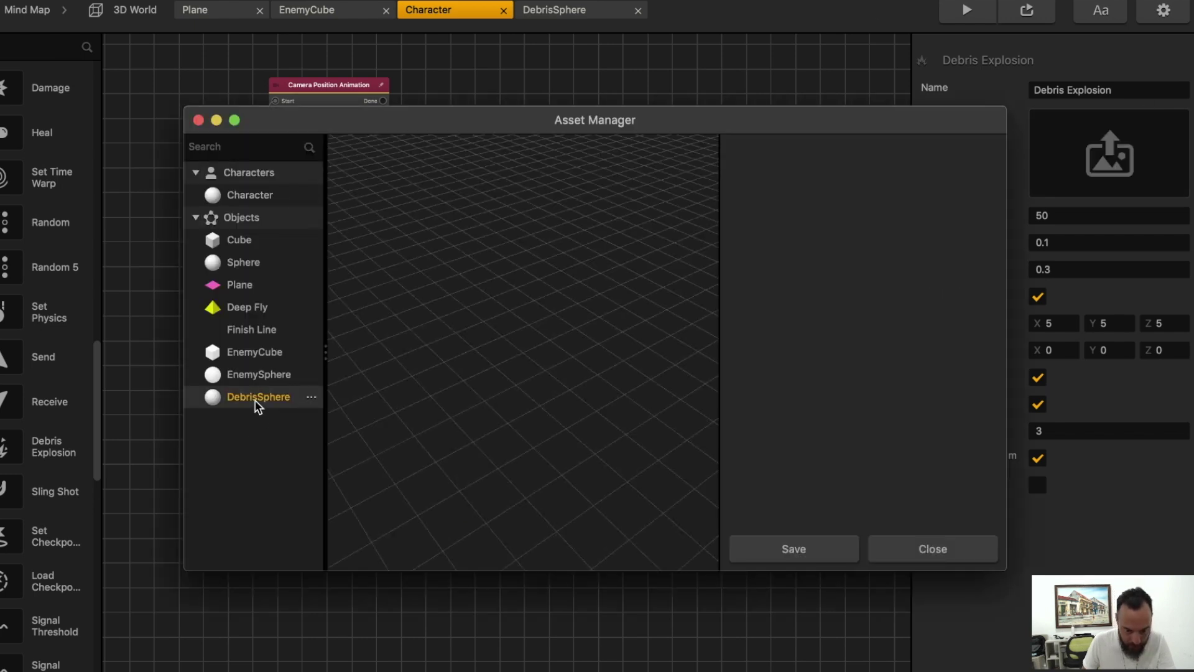
pyautogui.click(815, 584)
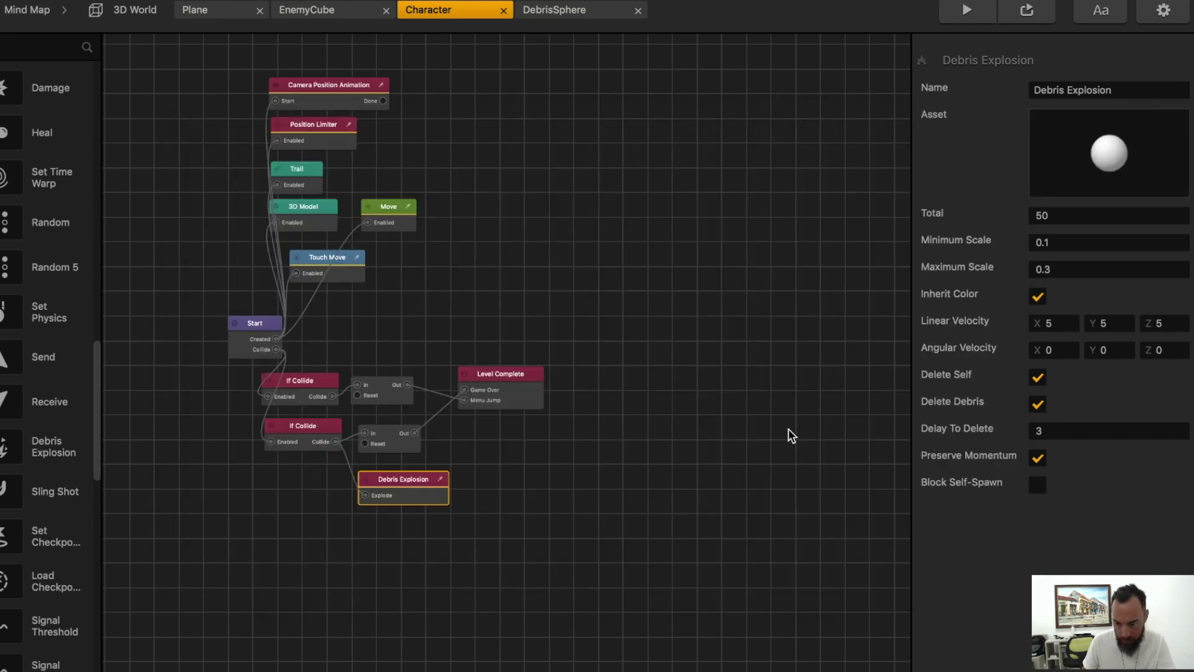
pyautogui.click(1083, 216)
pyautogui.scroll(-2, 639, 172)
pyautogui.write('1')
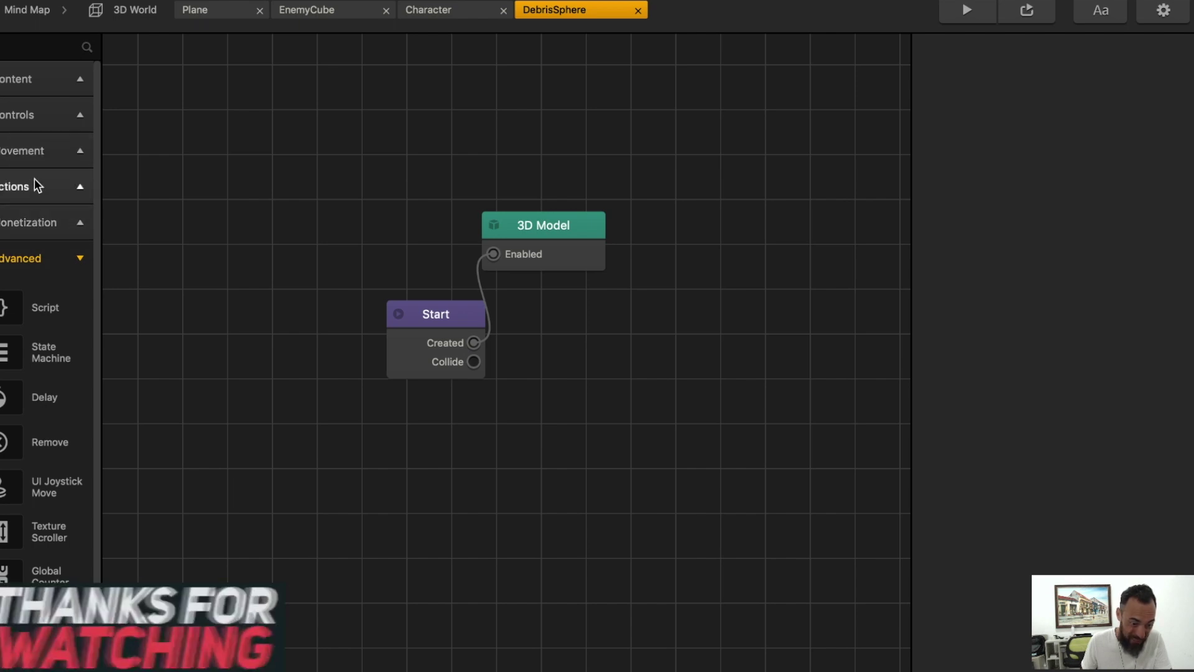
# Add a Set Random Color node to DebrisSphere, link it from Start's Created output, and save the project
pyautogui.click(32, 201)
pyautogui.scroll(-12, 44, 346)
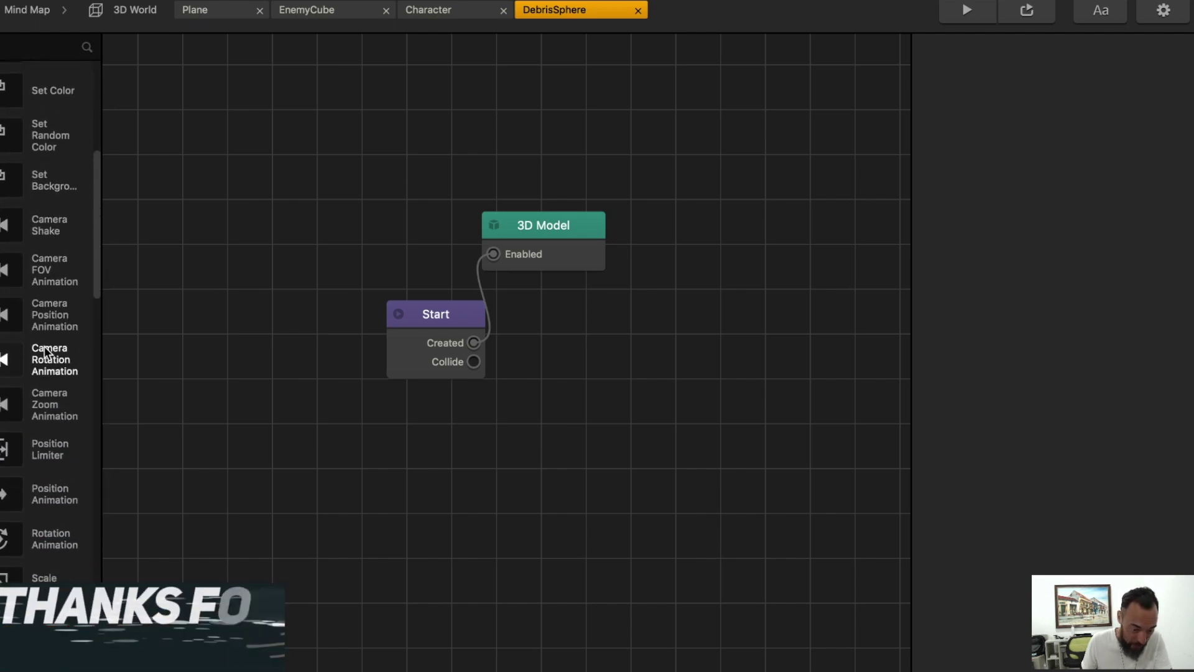
pyautogui.scroll(-5, 43, 346)
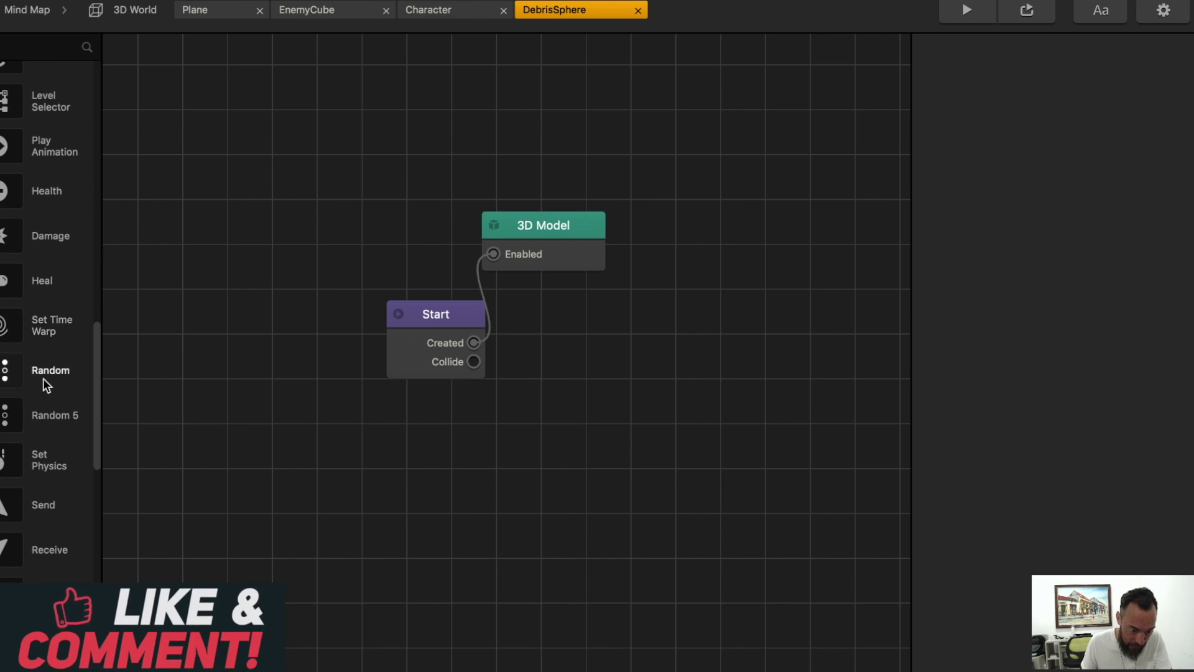
pyautogui.scroll(-3, 43, 398)
pyautogui.scroll(-3, 45, 394)
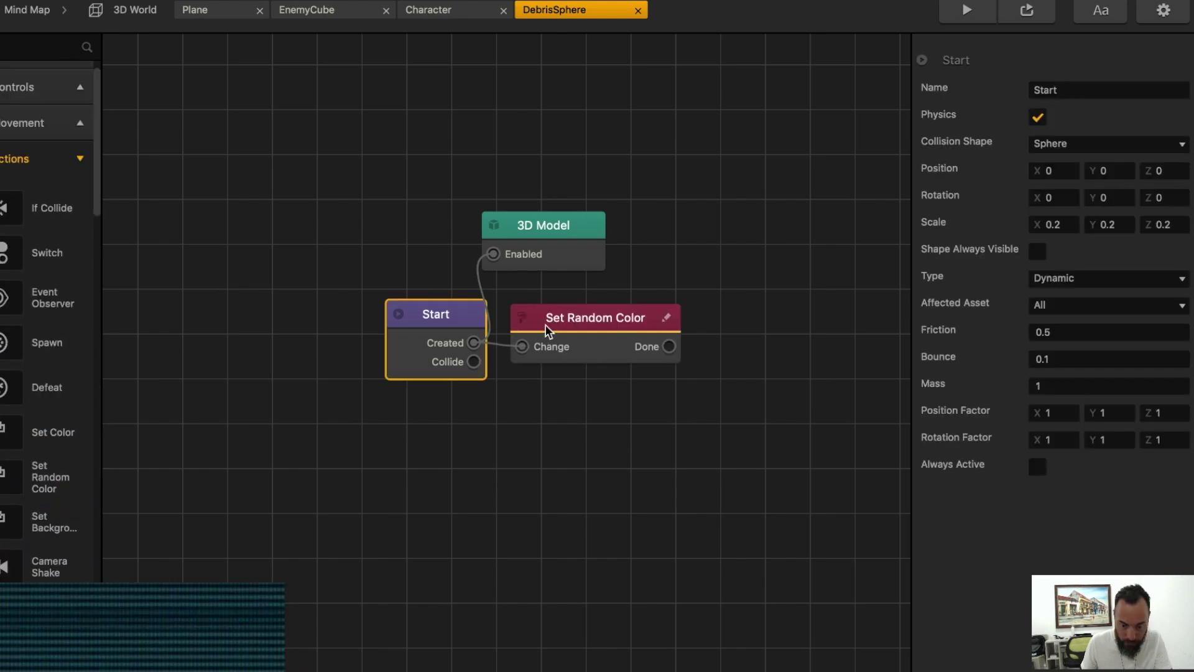
pyautogui.click(546, 324)
pyautogui.press('super+s')
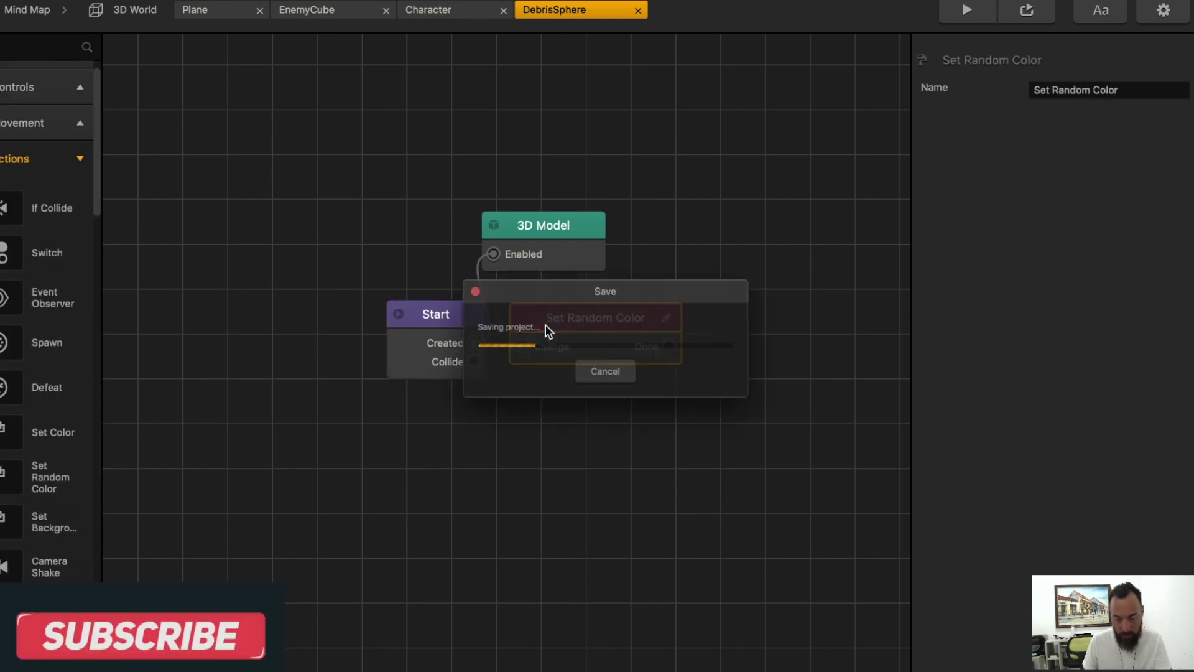
# Play-test the ball's debris explosion by steering it into the enemy cubes
pyautogui.click(965, 12)
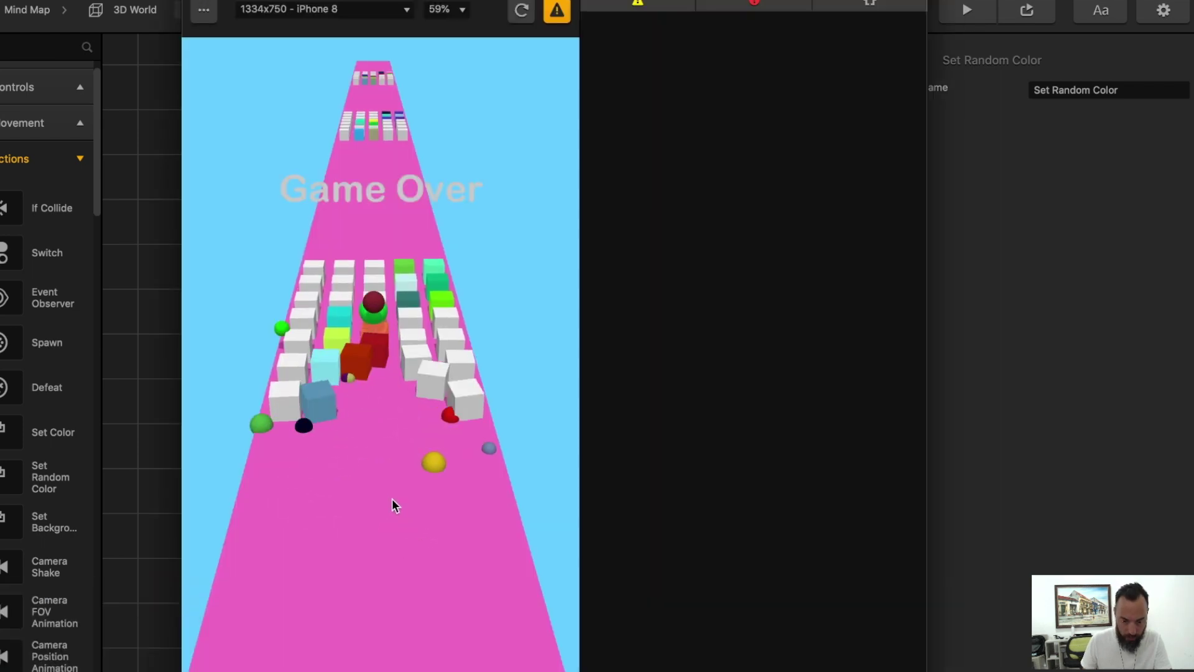
pyautogui.click(413, 459)
pyautogui.moveTo(413, 459)
pyautogui.mouseDown()
pyautogui.moveTo(365, 521)
pyautogui.moveTo(412, 488)
pyautogui.moveTo(402, 420)
pyautogui.moveTo(352, 404)
pyautogui.moveTo(414, 392)
pyautogui.mouseUp()
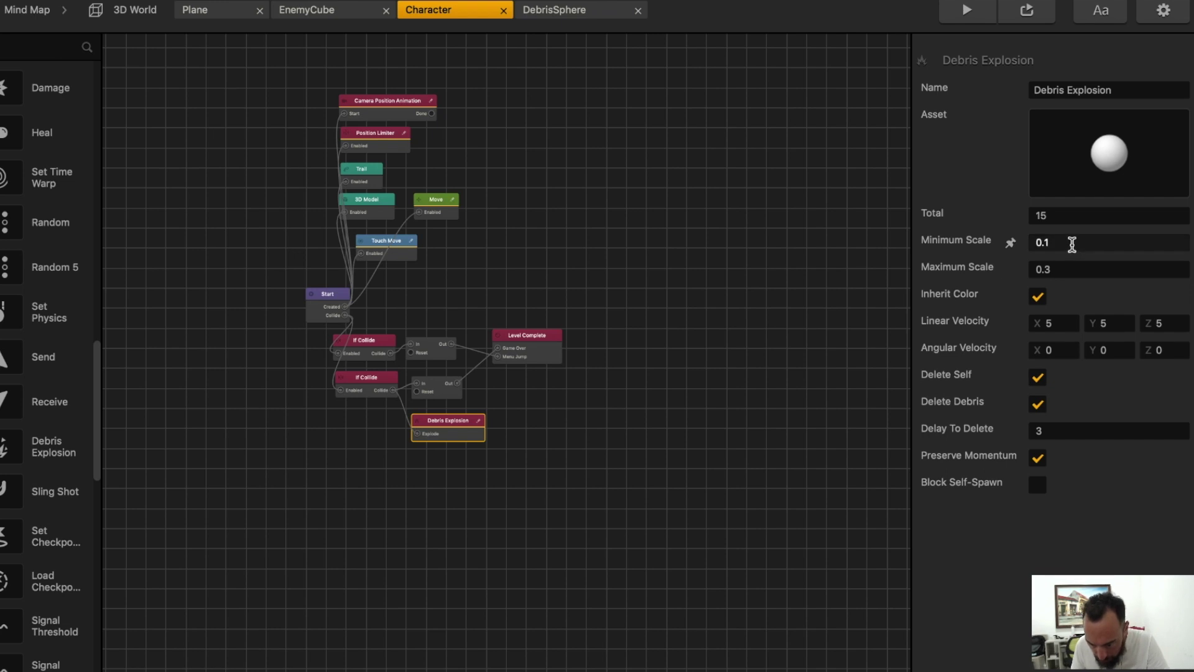
# Set the minimum scale of the Character's Debris Explosion to 0.05
pyautogui.click(1064, 247)
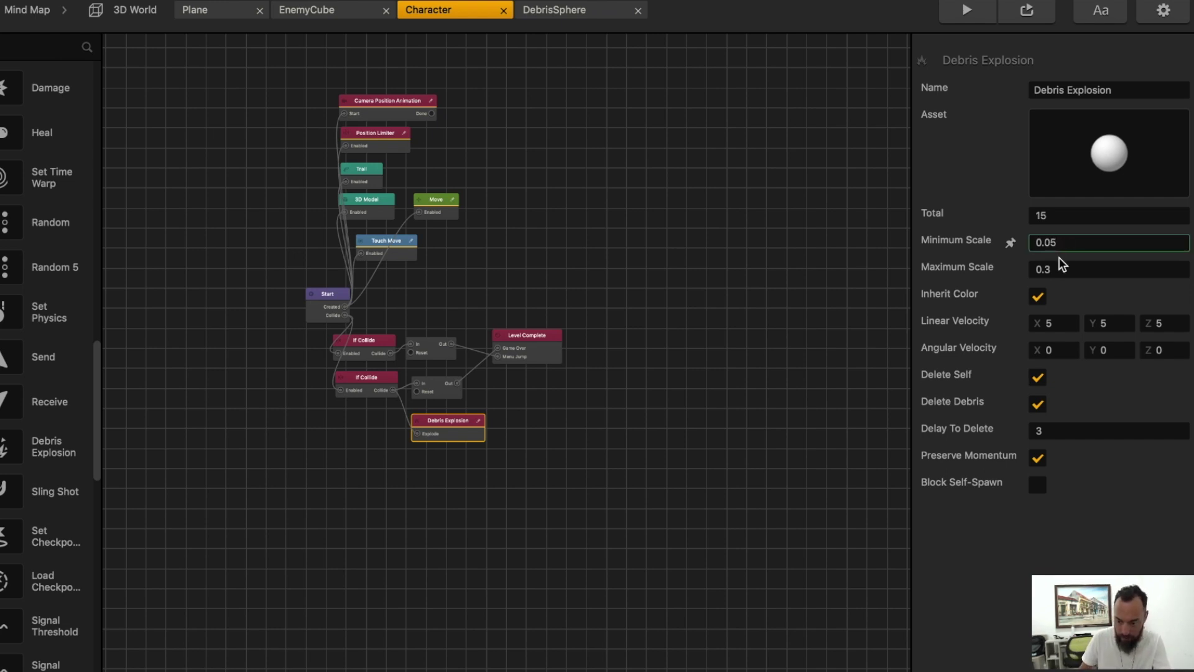
# Set the Debris Explosion's maximum scale to 0.1 and play-test the ball against the cubes
pyautogui.click(1065, 268)
pyautogui.press('Tab')
pyautogui.click(967, 11)
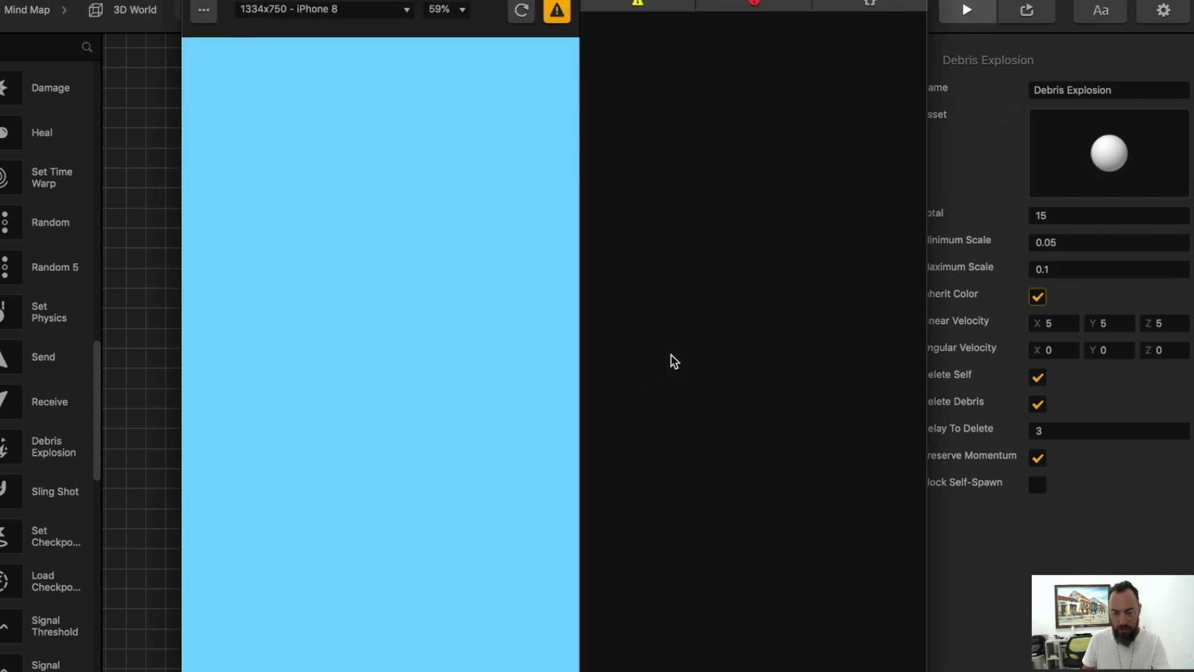
pyautogui.moveTo(455, 532); pyautogui.dragTo(423, 443)
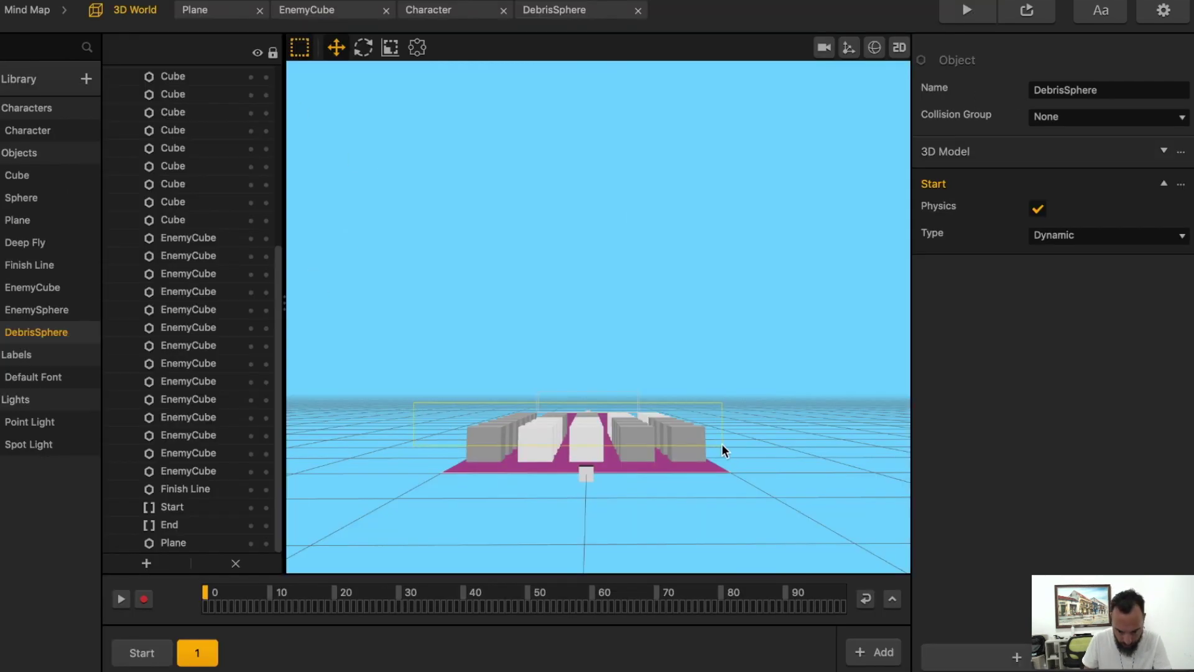
# Set all Cube and EnemyCube entities to Y scale 0.5 and Y position 0.675, leaving out Plane and End, and play-test
pyautogui.moveTo(722, 443); pyautogui.dragTo(725, 442)
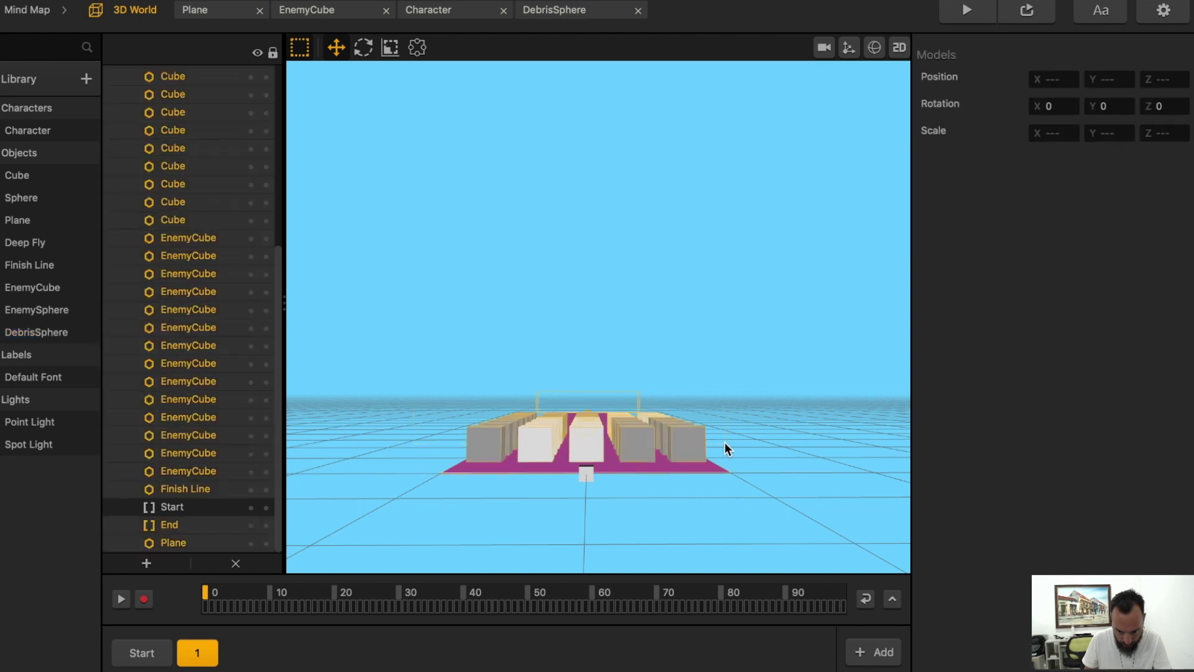
pyautogui.keyDown('super'); pyautogui.click(170, 528); pyautogui.keyUp('super')
pyautogui.keyDown('super'); pyautogui.click(174, 543); pyautogui.keyUp('super')
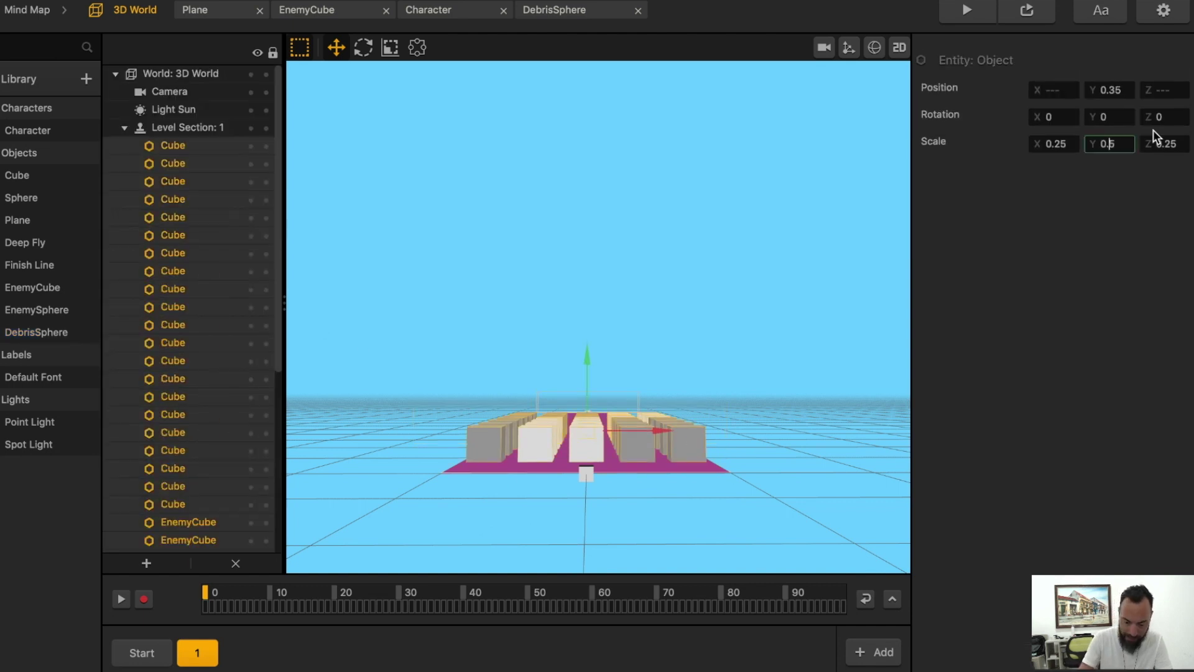
pyautogui.press('Return')
pyautogui.click(966, 11)
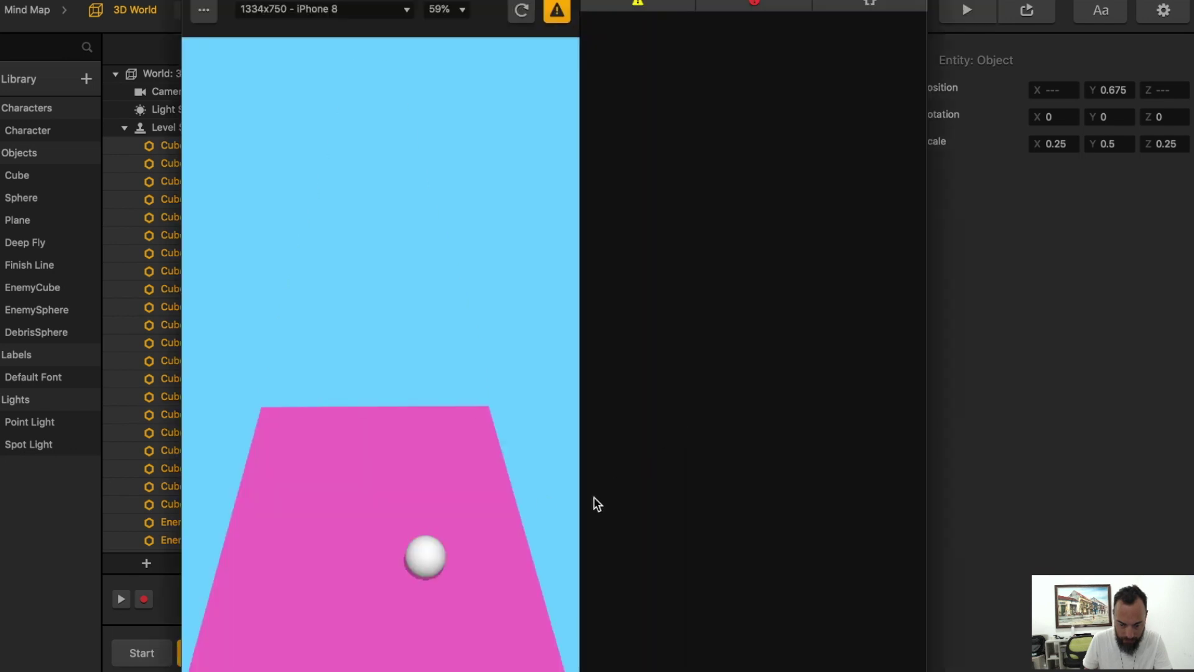
pyautogui.moveTo(437, 549)
pyautogui.mouseDown()
pyautogui.moveTo(424, 536)
pyautogui.moveTo(452, 485)
pyautogui.moveTo(409, 441)
pyautogui.moveTo(391, 383)
pyautogui.mouseUp()
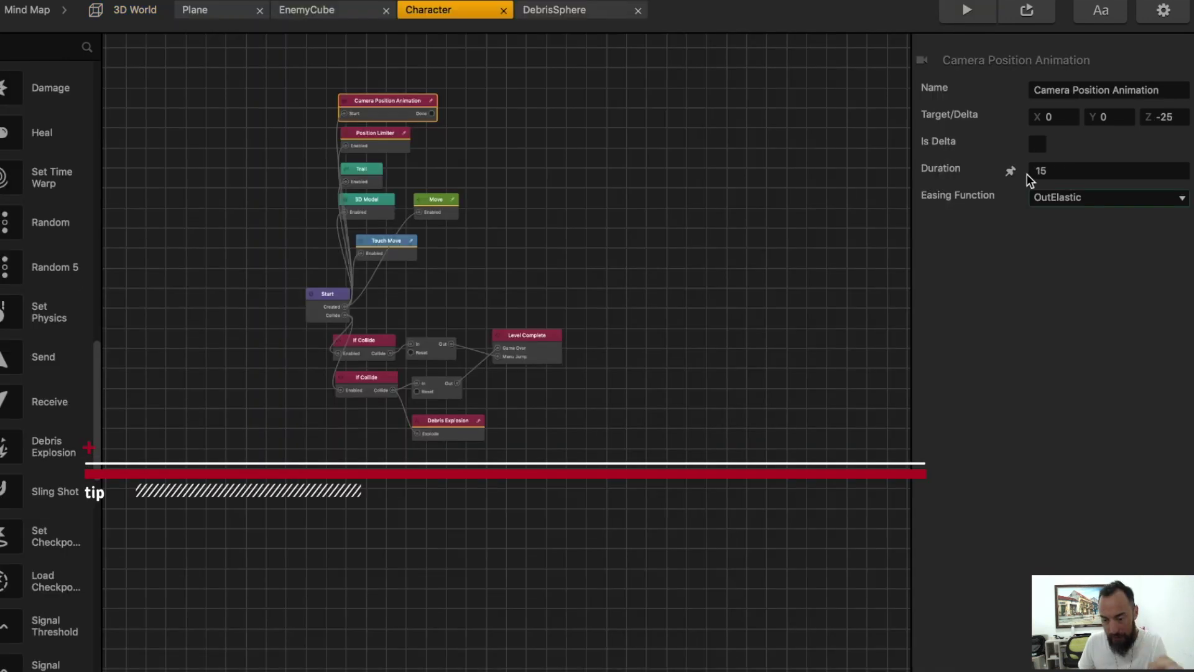
# Play-test the OutElastic camera easing, and try InOutCube as the Camera Position Animation's easing function
pyautogui.click(975, 16)
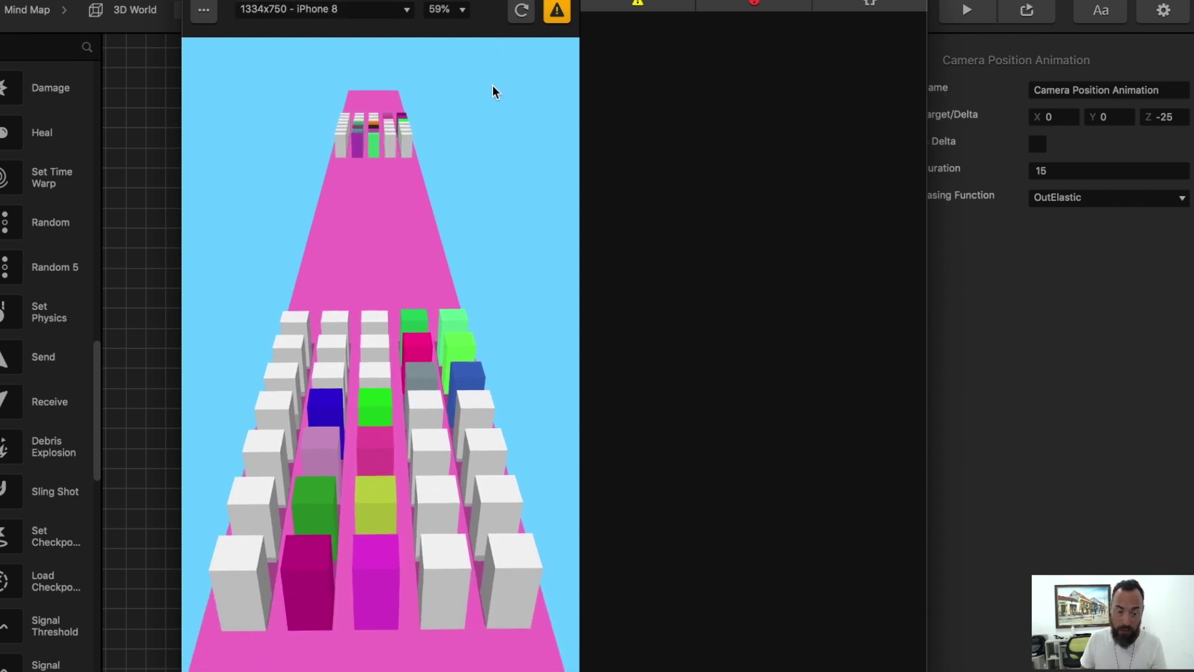
pyautogui.click(1057, 198)
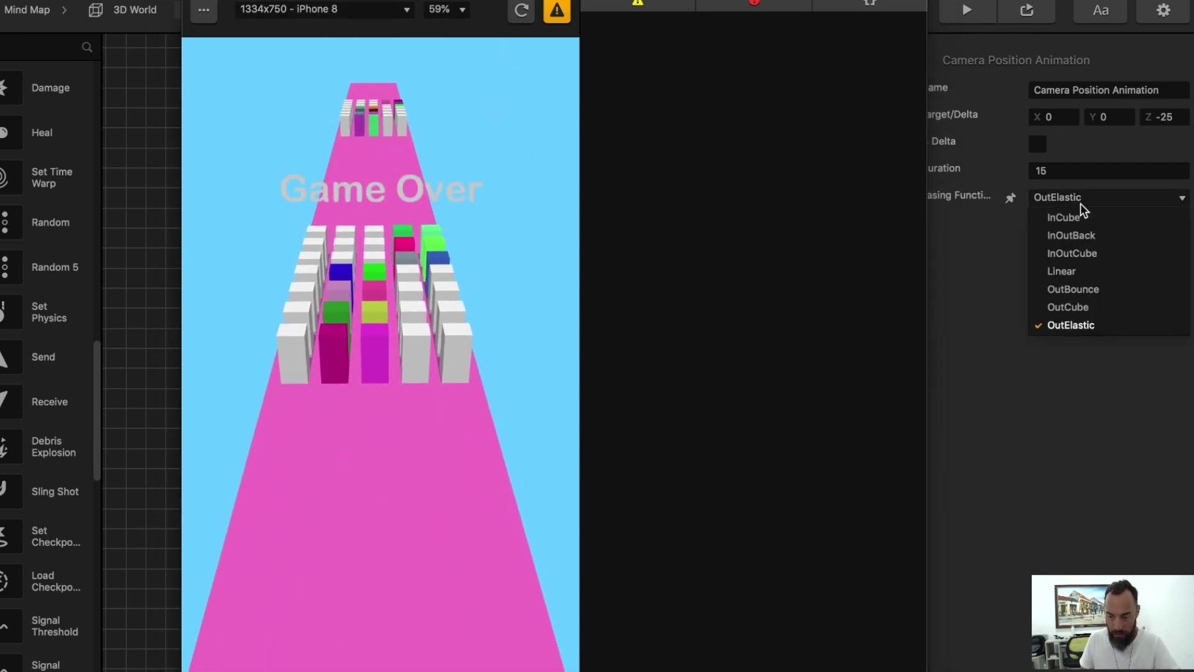
pyautogui.click(1066, 252)
pyautogui.click(521, 10)
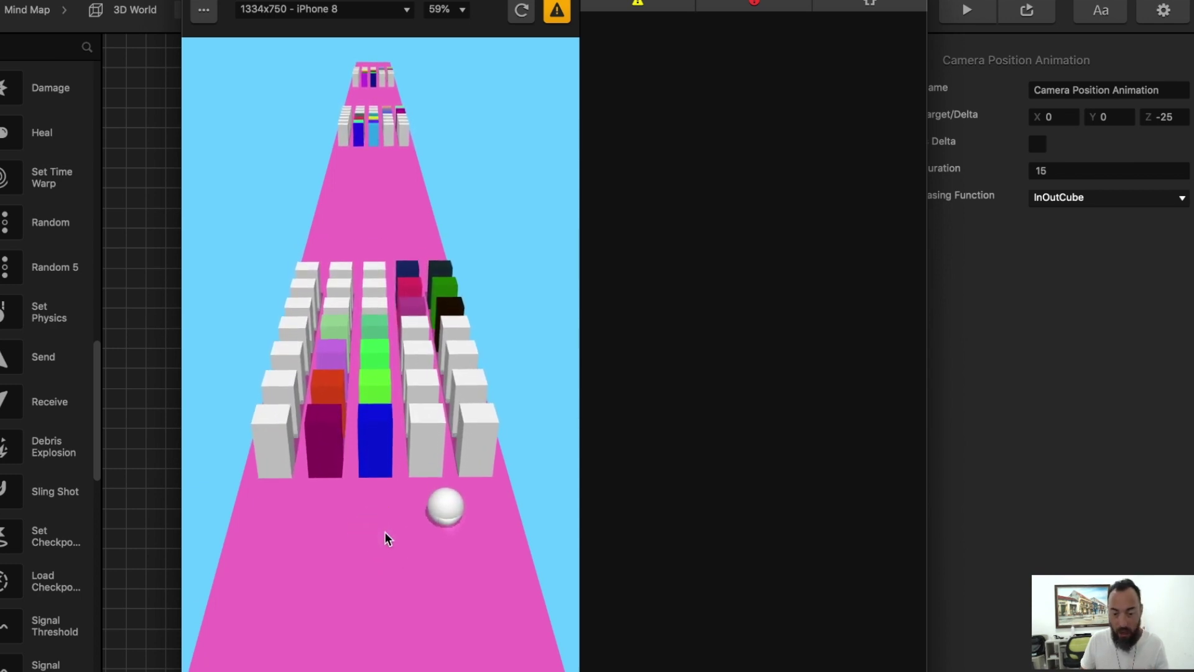
pyautogui.moveTo(380, 530)
pyautogui.mouseDown()
pyautogui.moveTo(379, 448)
pyautogui.moveTo(339, 434)
pyautogui.mouseUp()
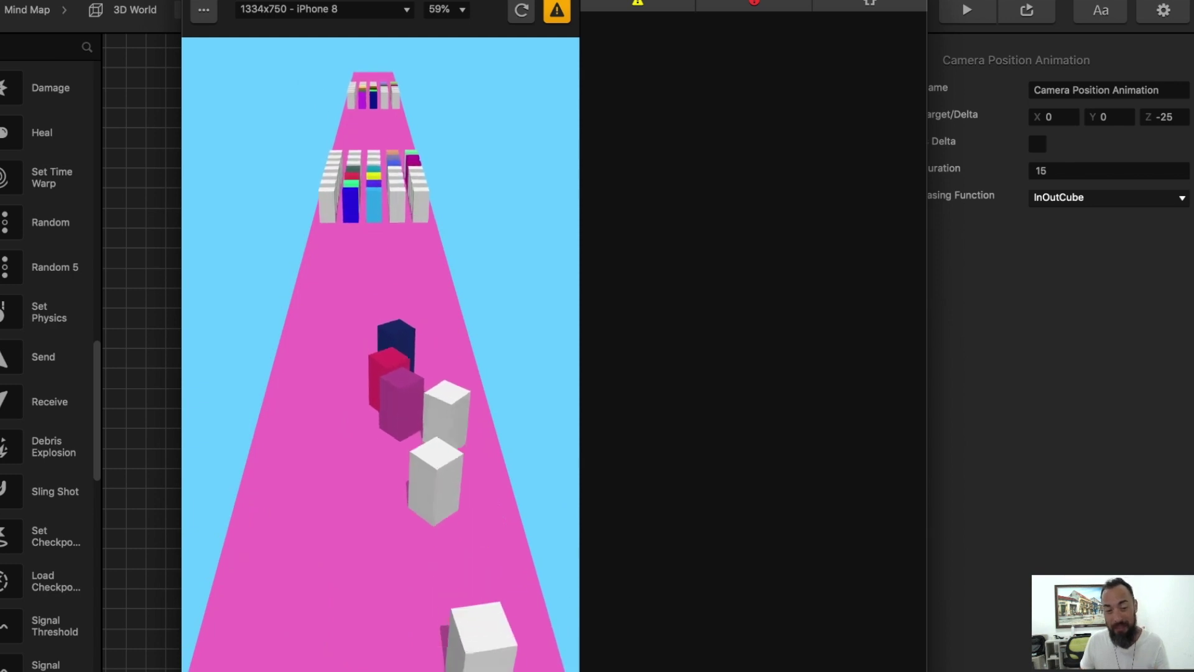
# Set the Camera Position Animation's easing function to Linear and play-test the camera movement
pyautogui.click(1066, 200)
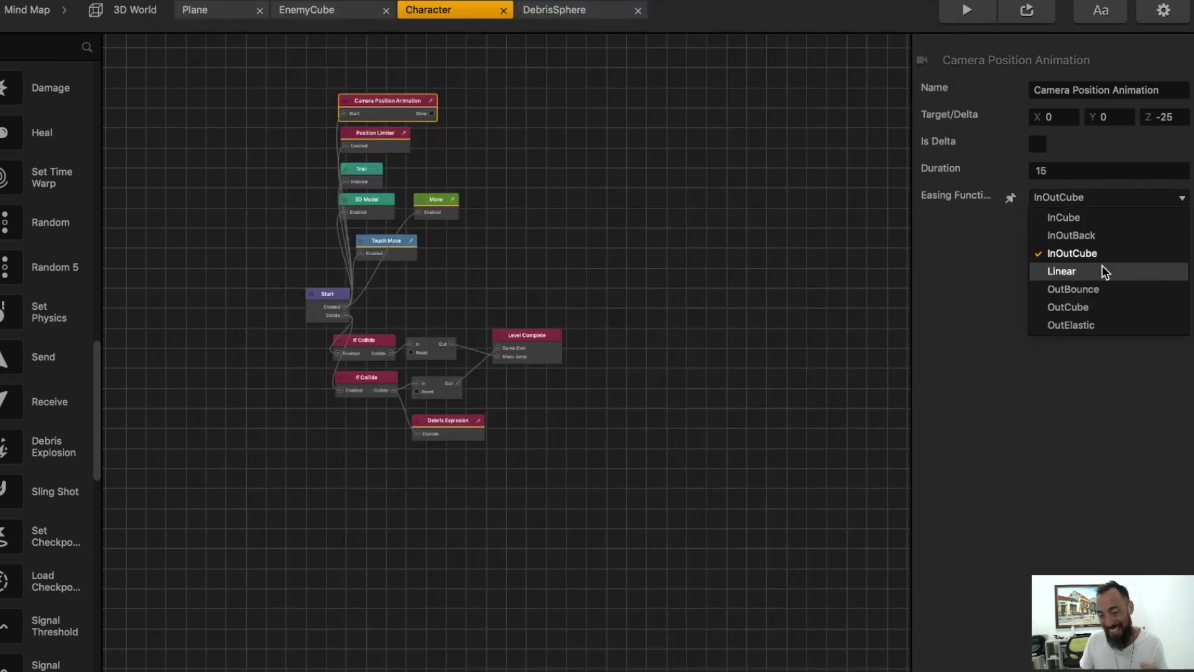
pyautogui.click(1102, 265)
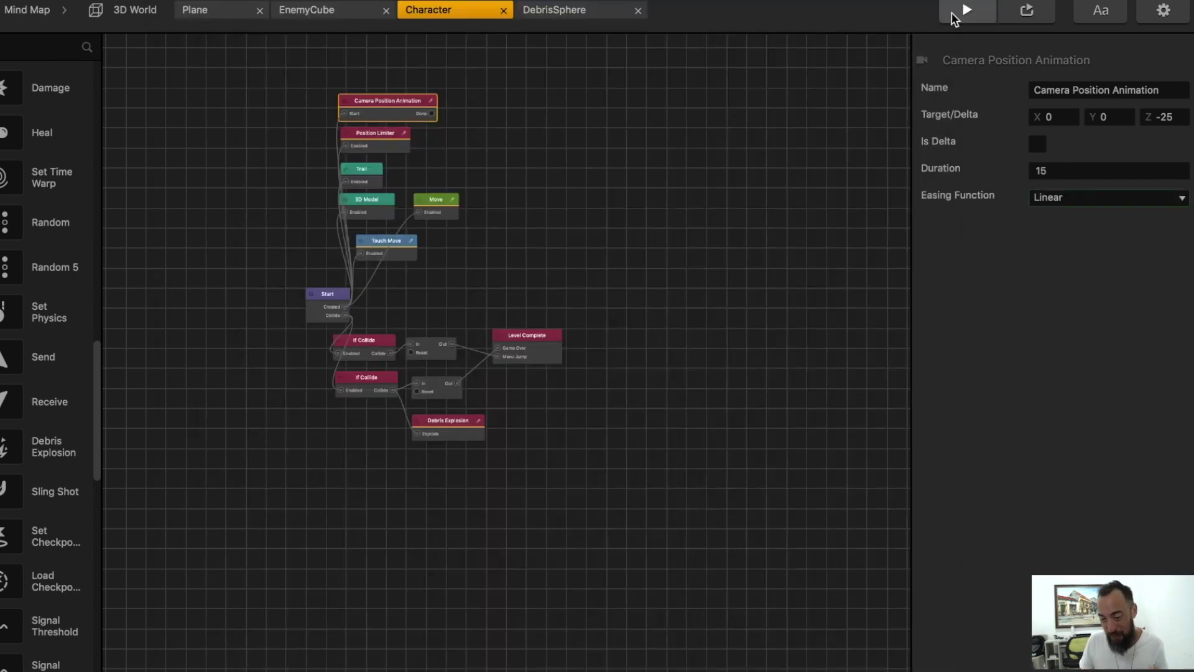
pyautogui.click(965, 11)
pyautogui.moveTo(386, 589)
pyautogui.mouseDown()
pyautogui.moveTo(344, 570)
pyautogui.moveTo(386, 578)
pyautogui.moveTo(363, 550)
pyautogui.moveTo(381, 563)
pyautogui.moveTo(374, 531)
pyautogui.moveTo(338, 515)
pyautogui.mouseUp()
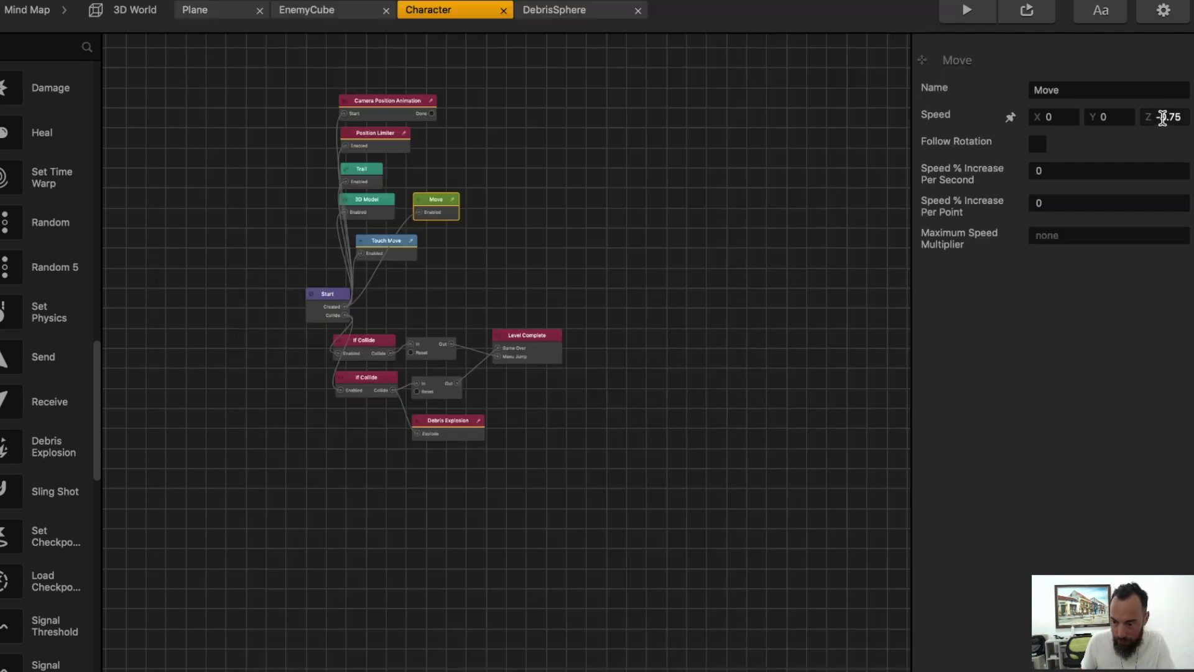
# Set the Character's Move speed to -1.5 on Z and run the game preview
pyautogui.doubleClick(1162, 117)
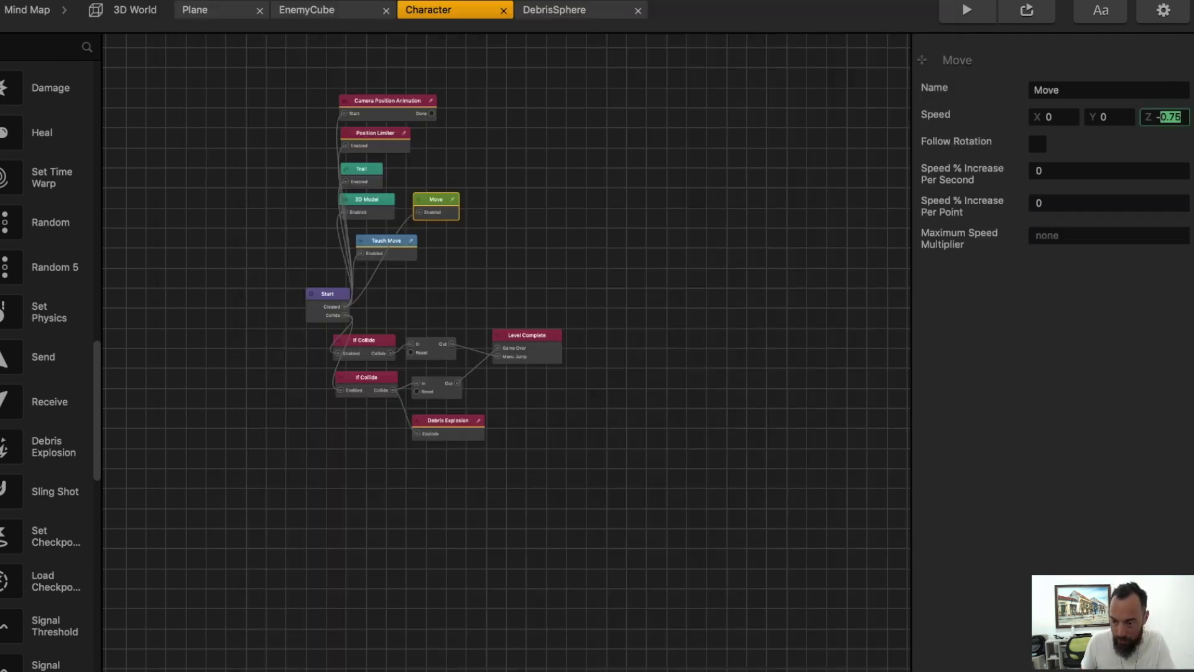
pyautogui.press('Tab')
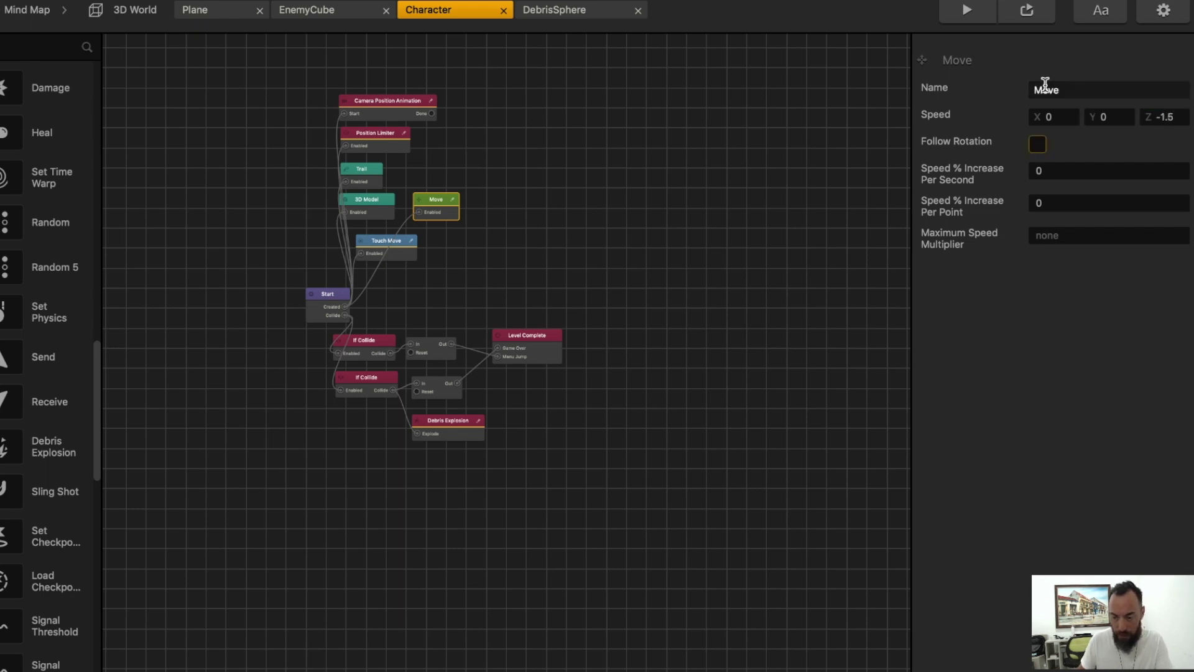
pyautogui.click(967, 11)
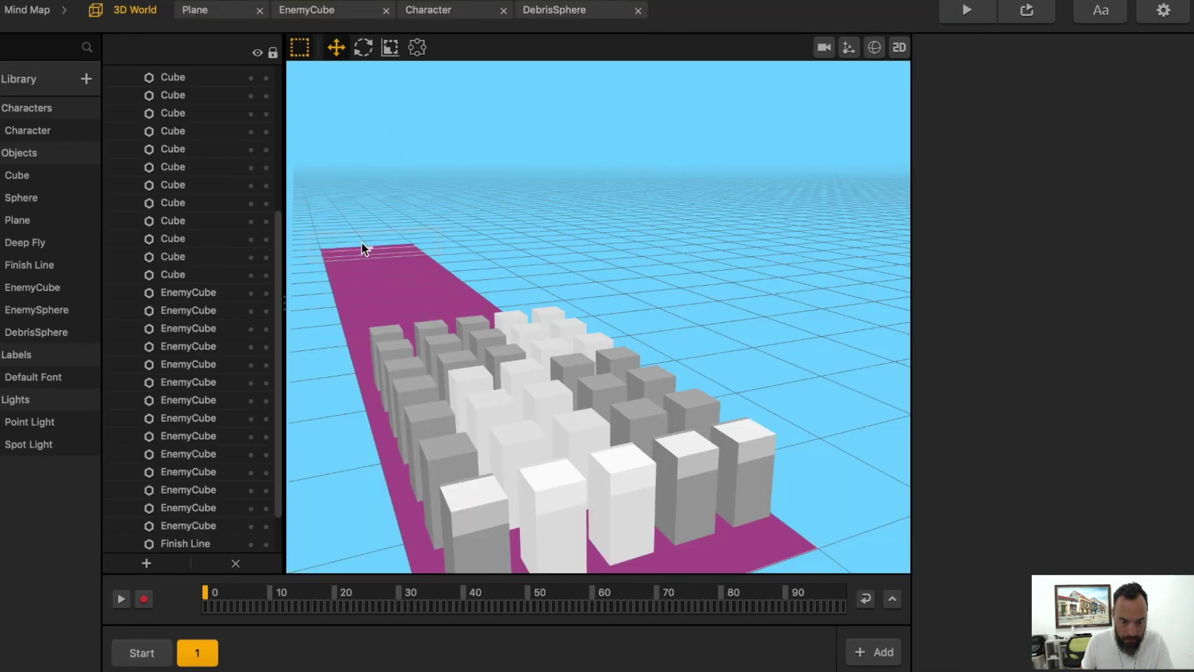
# Duplicate the Cube object in the library and name the copy CubeFinish
pyautogui.click(365, 249)
pyautogui.moveTo(334, 278); pyautogui.dragTo(615, 366, button='right')
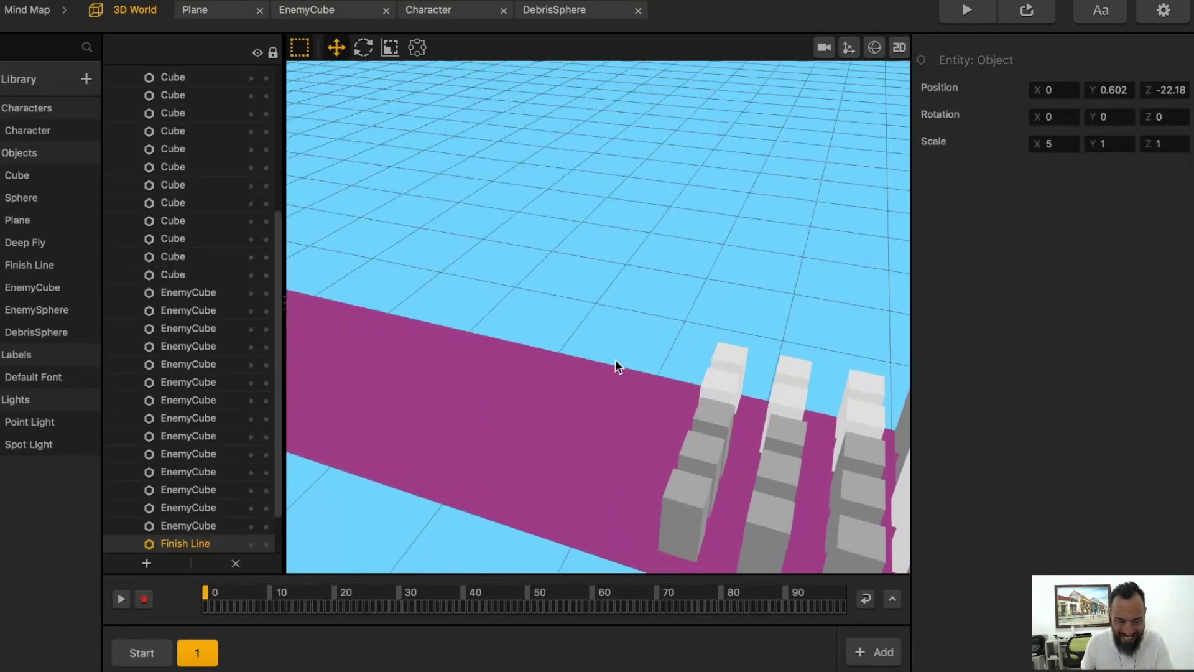
pyautogui.moveTo(545, 348); pyautogui.dragTo(840, 442, button='right')
pyautogui.moveTo(441, 362); pyautogui.dragTo(1035, 454, button='right')
pyautogui.moveTo(709, 319); pyautogui.dragTo(783, 296, button='right')
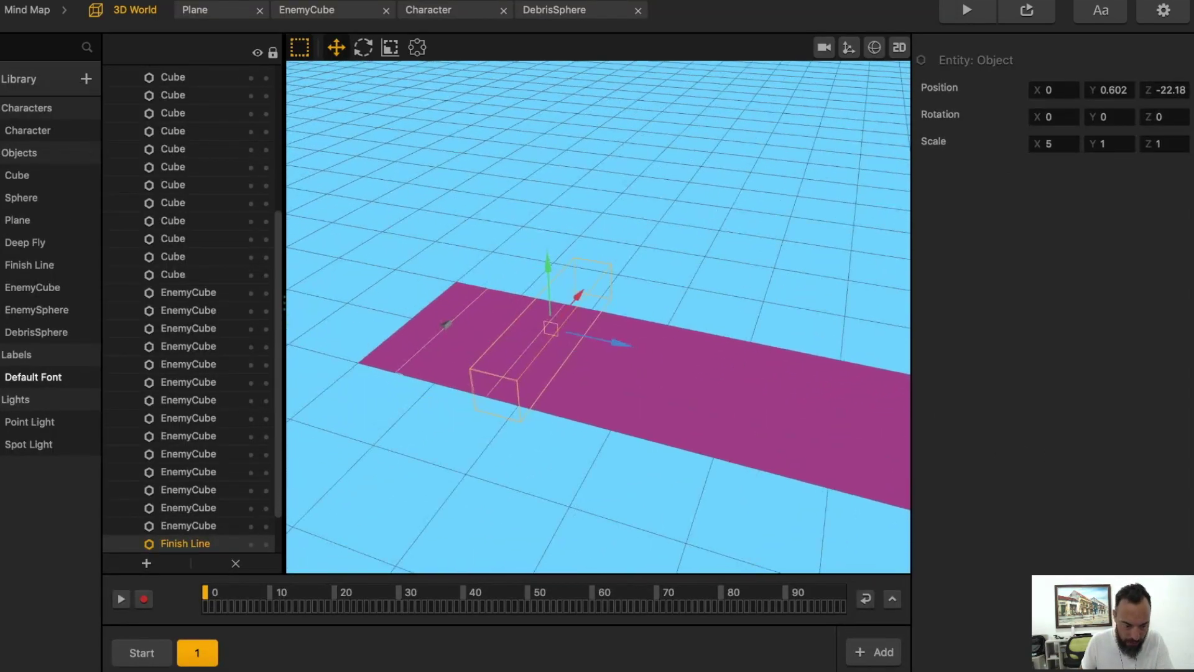
pyautogui.click(19, 176)
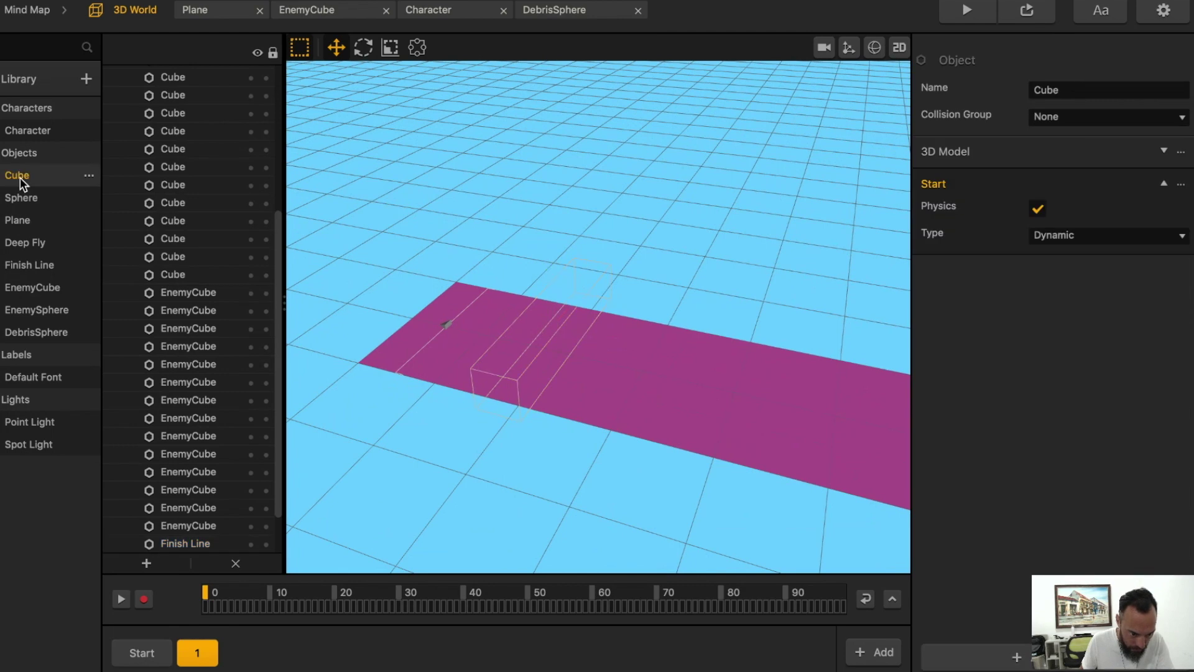
pyautogui.press('super+v')
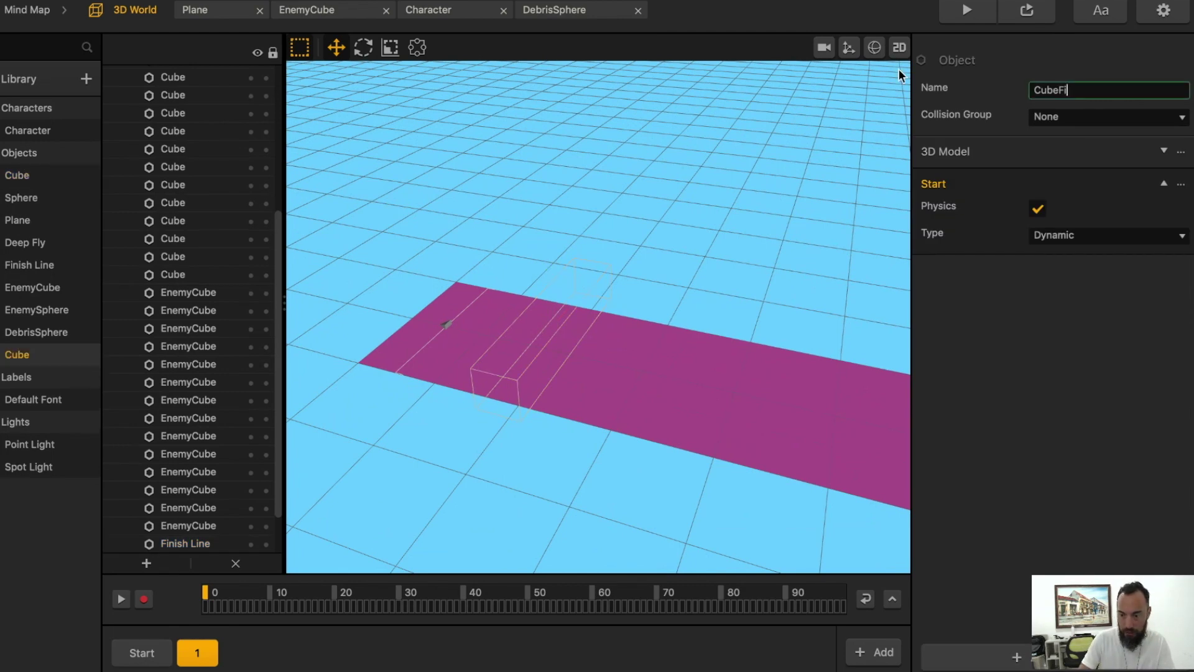
pyautogui.write('Finish')
# Duplicate the CubeFinish object and name the copy CubeFinish2
pyautogui.click(68, 357)
pyautogui.press('super+v')
pyautogui.click(1099, 92)
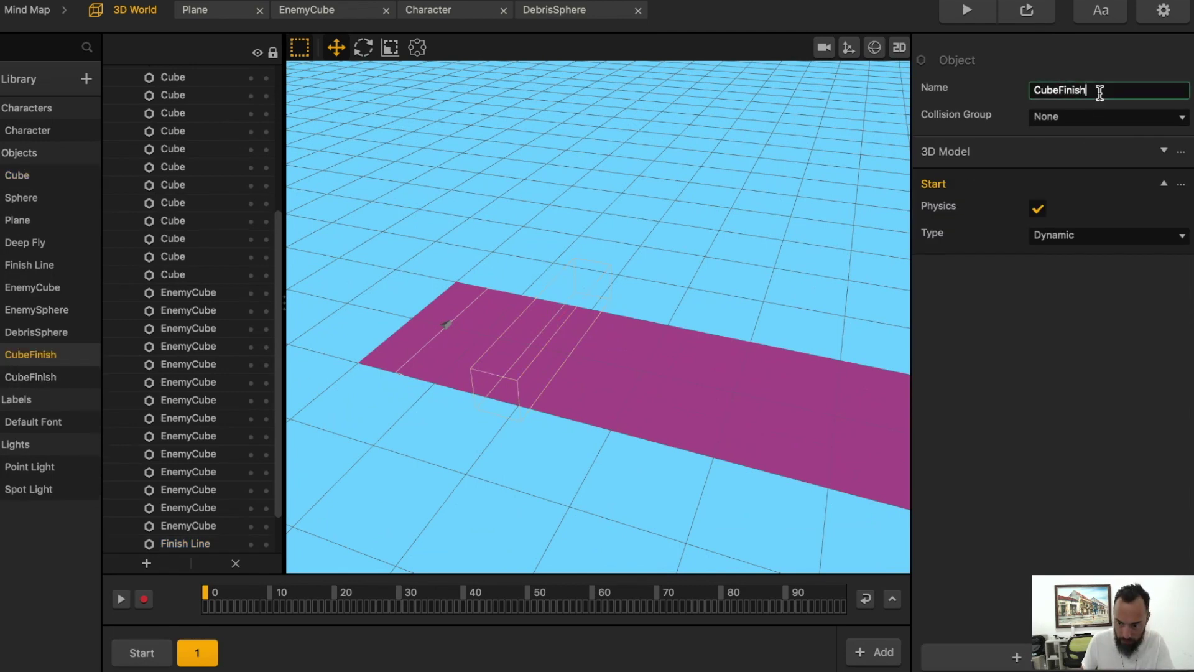
pyautogui.write('2')
pyautogui.press('Return')
# Build a checkered wall eight cubes wide and four high across the track at Z -22, alternating CubeFinish and CubeFinish2 scaled to 0.25
pyautogui.moveTo(20, 355); pyautogui.dragTo(536, 393)
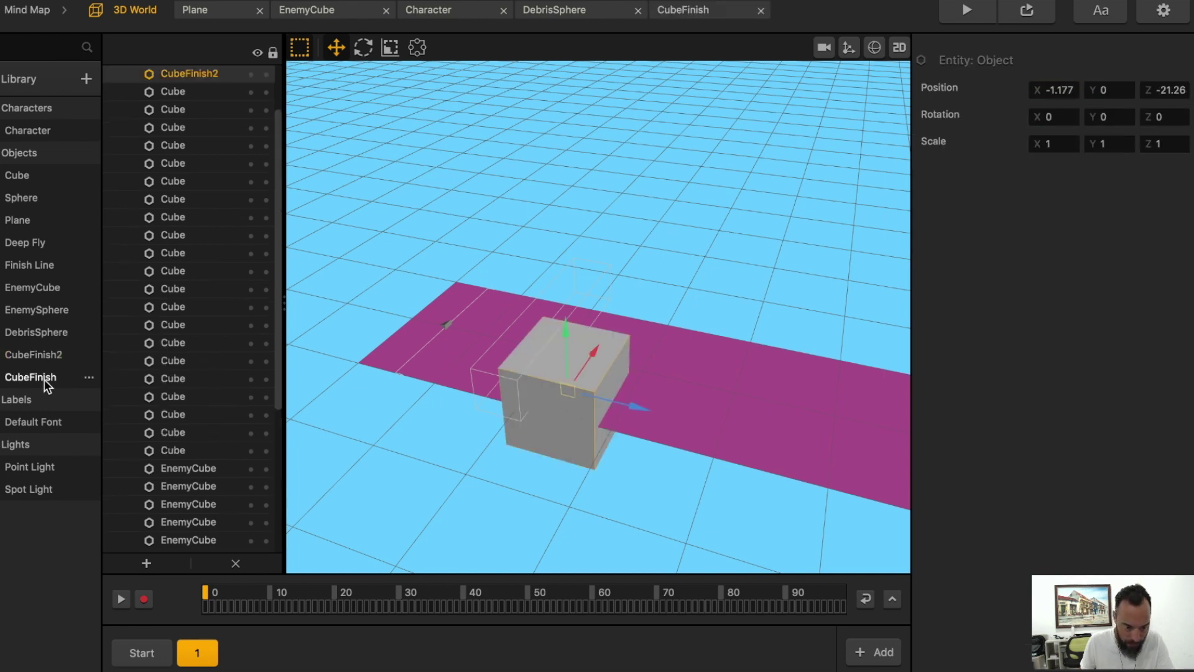
pyautogui.moveTo(43, 378); pyautogui.dragTo(650, 367)
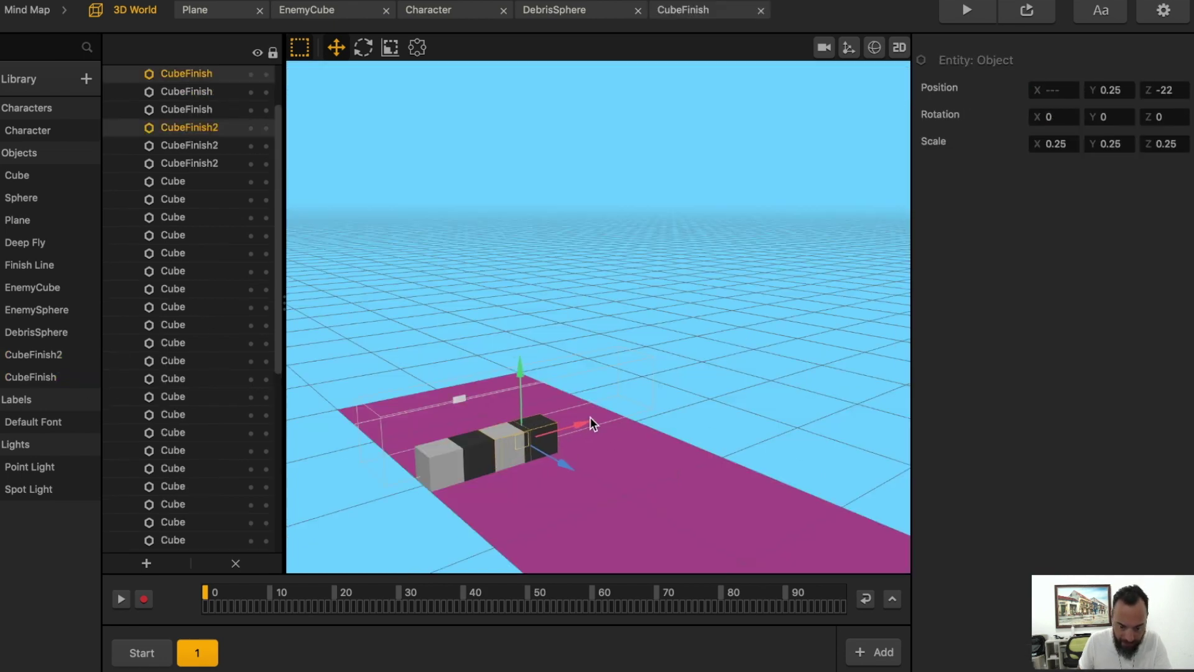
pyautogui.moveTo(590, 417); pyautogui.dragTo(615, 413)
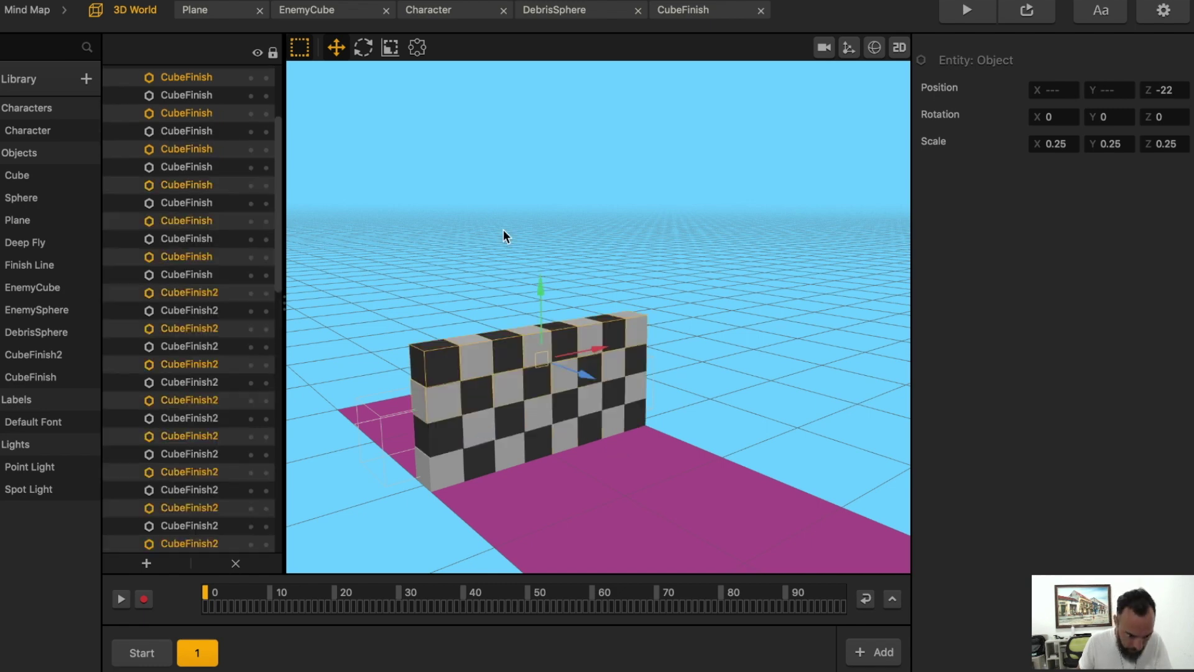
pyautogui.click(503, 230)
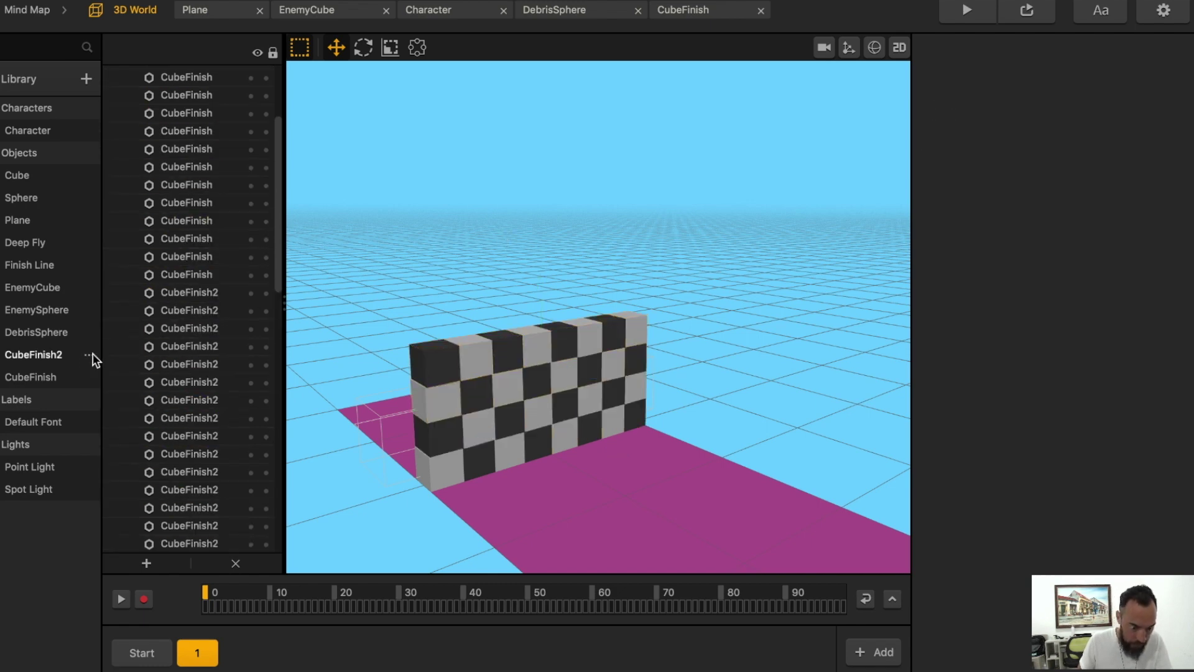
pyautogui.doubleClick(33, 377)
pyautogui.click(414, 348)
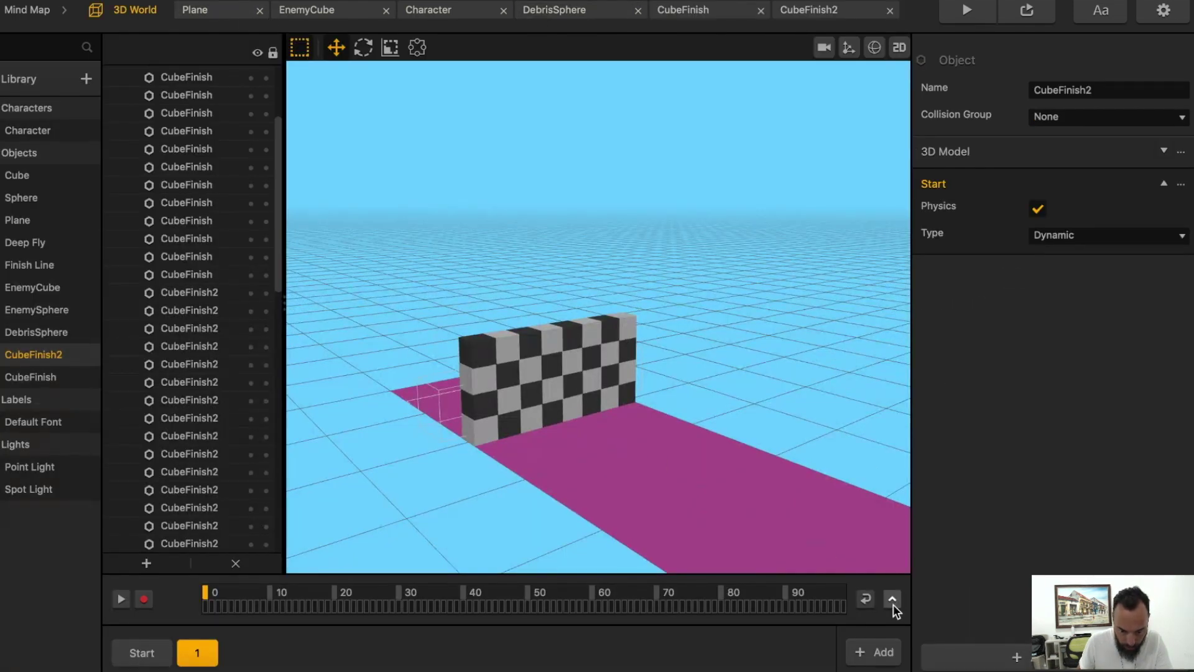
# Move the Finish Line to Z -22.58 and play-test steering the ball through the obstacles and the checkered wall
pyautogui.click(433, 398)
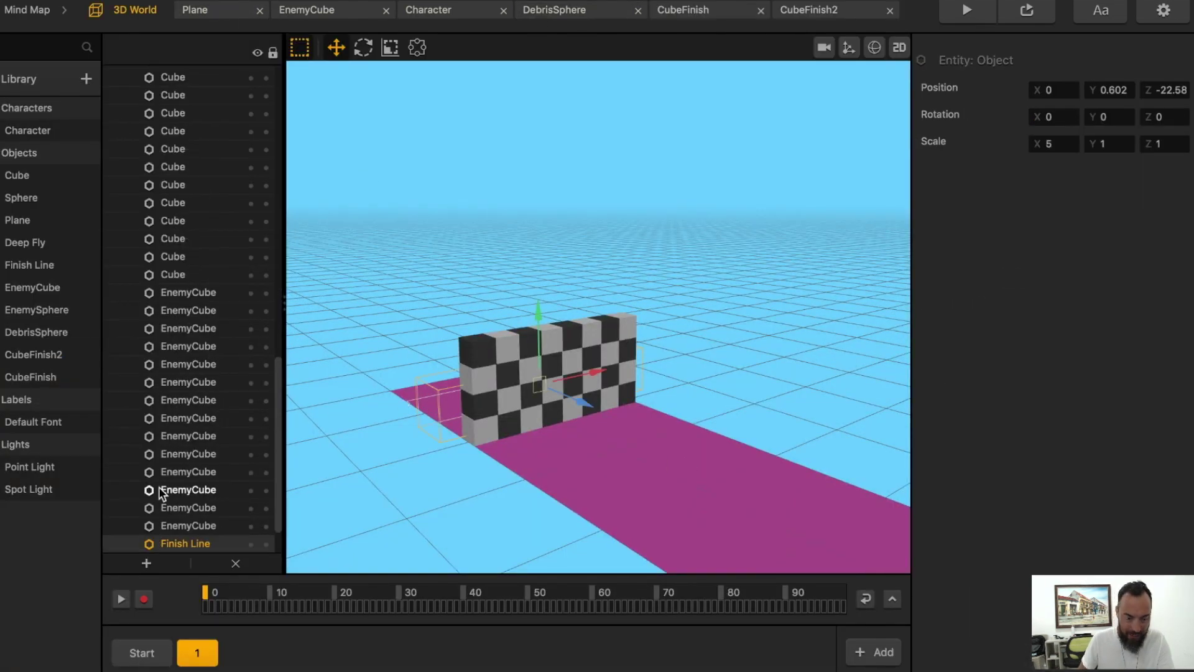
pyautogui.click(967, 10)
pyautogui.moveTo(398, 544)
pyautogui.mouseDown()
pyautogui.moveTo(434, 541)
pyautogui.moveTo(449, 500)
pyautogui.moveTo(365, 460)
pyautogui.moveTo(389, 460)
pyautogui.moveTo(352, 471)
pyautogui.moveTo(412, 476)
pyautogui.mouseUp()
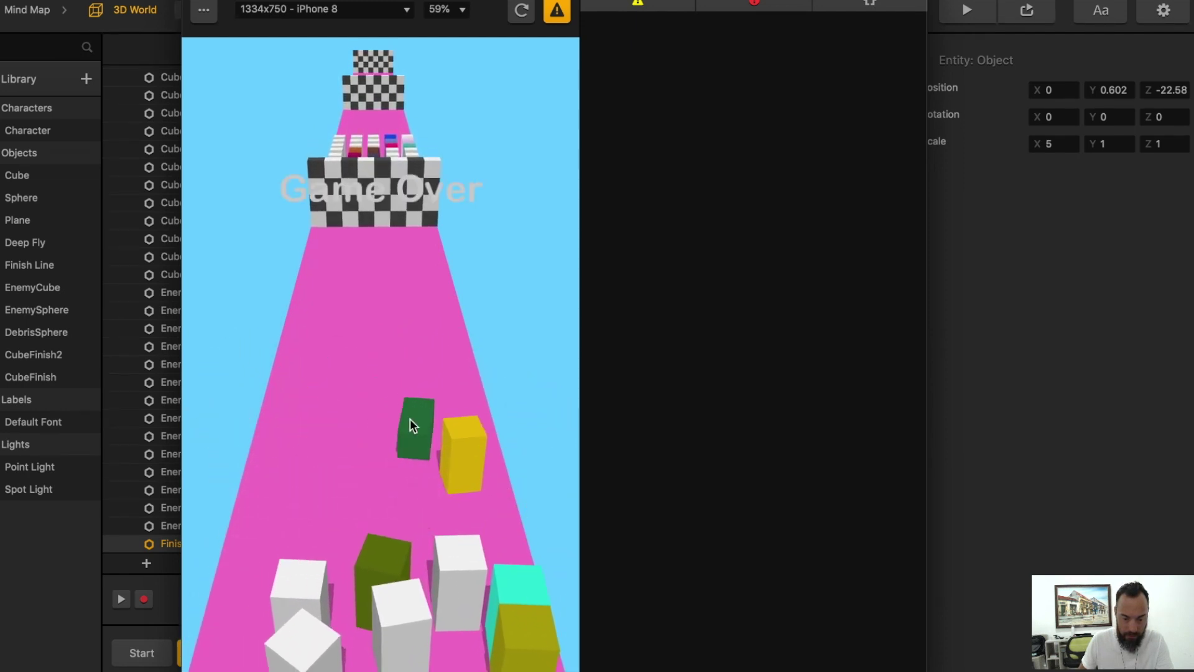
pyautogui.click(410, 418)
pyautogui.moveTo(356, 661)
pyautogui.mouseDown()
pyautogui.moveTo(378, 571)
pyautogui.moveTo(307, 591)
pyautogui.moveTo(360, 469)
pyautogui.moveTo(368, 395)
pyautogui.moveTo(348, 376)
pyautogui.mouseUp()
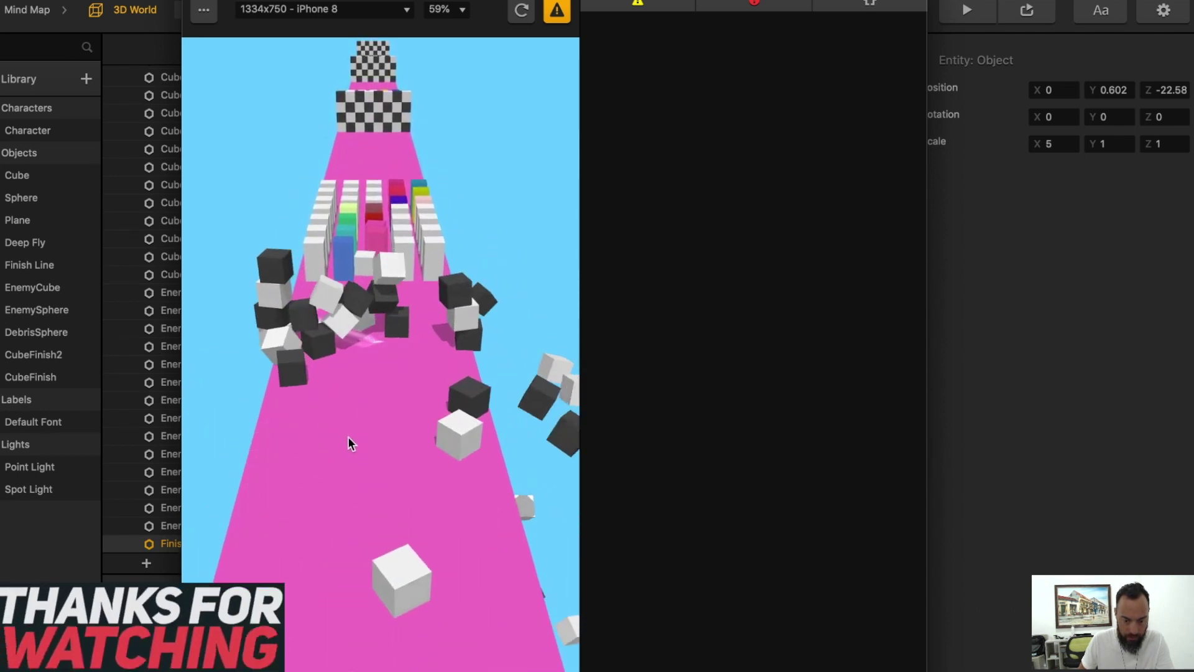
pyautogui.moveTo(348, 436)
pyautogui.mouseDown()
pyautogui.moveTo(317, 502)
pyautogui.moveTo(366, 472)
pyautogui.moveTo(324, 506)
pyautogui.moveTo(304, 581)
pyautogui.moveTo(364, 552)
pyautogui.moveTo(338, 516)
pyautogui.mouseUp()
pyautogui.click(124, 490)
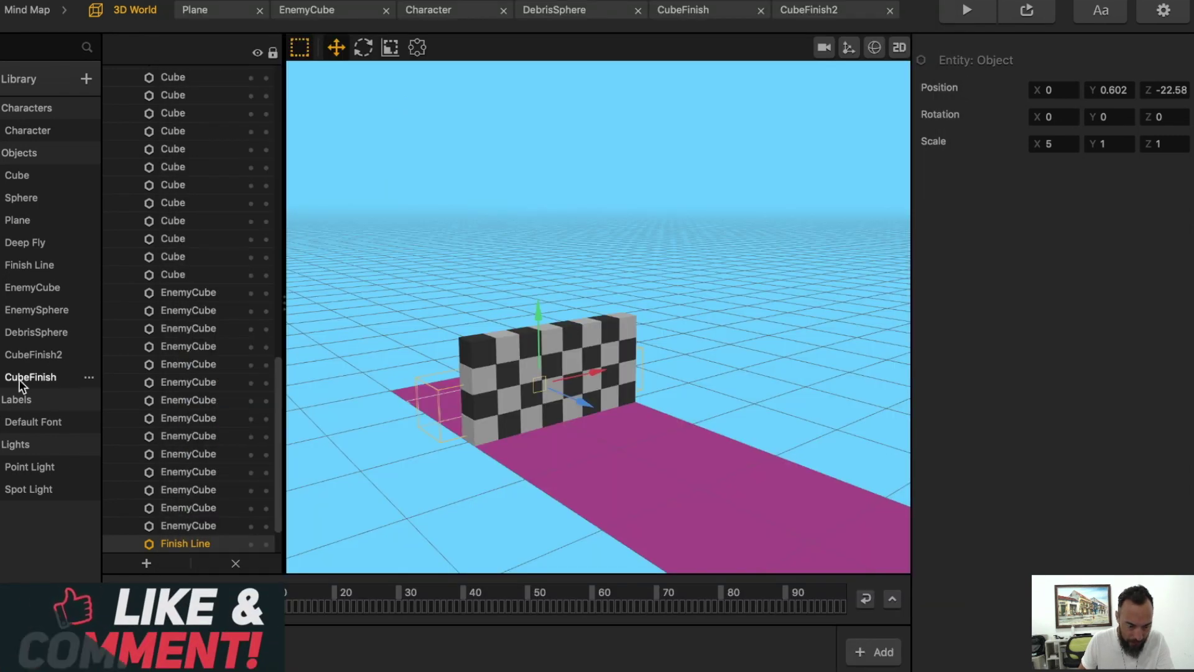
# Enable physics on the Finish Line's Start node, set its type to Static, and save the project
pyautogui.doubleClick(18, 266)
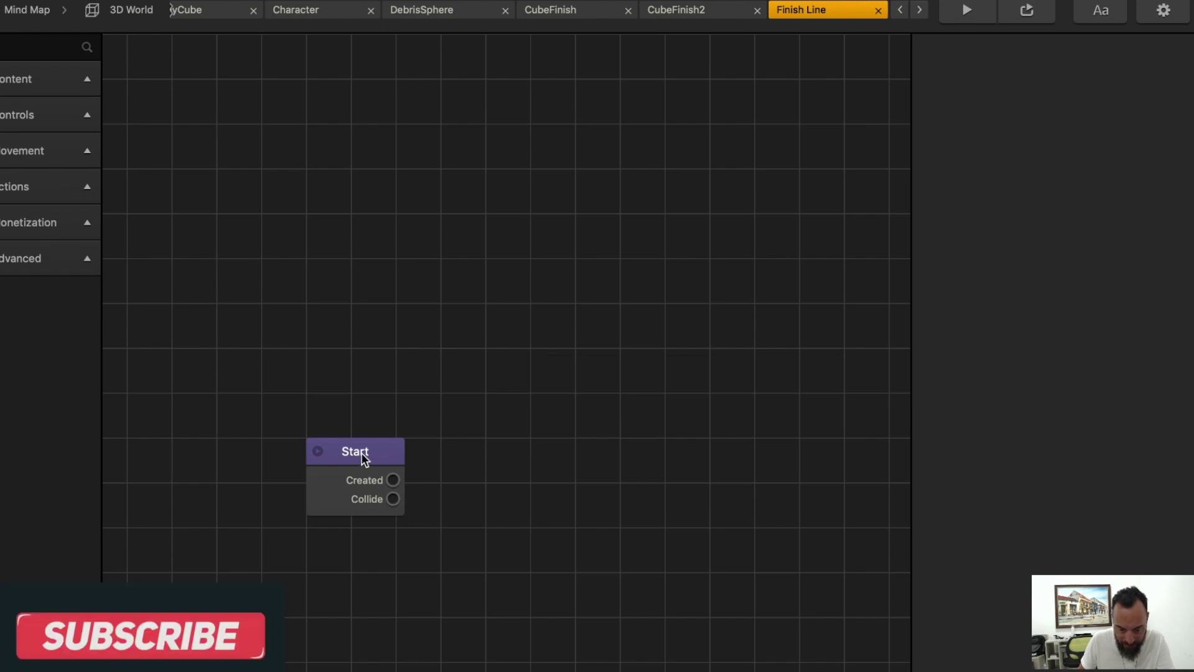
pyautogui.moveTo(364, 459); pyautogui.dragTo(382, 428)
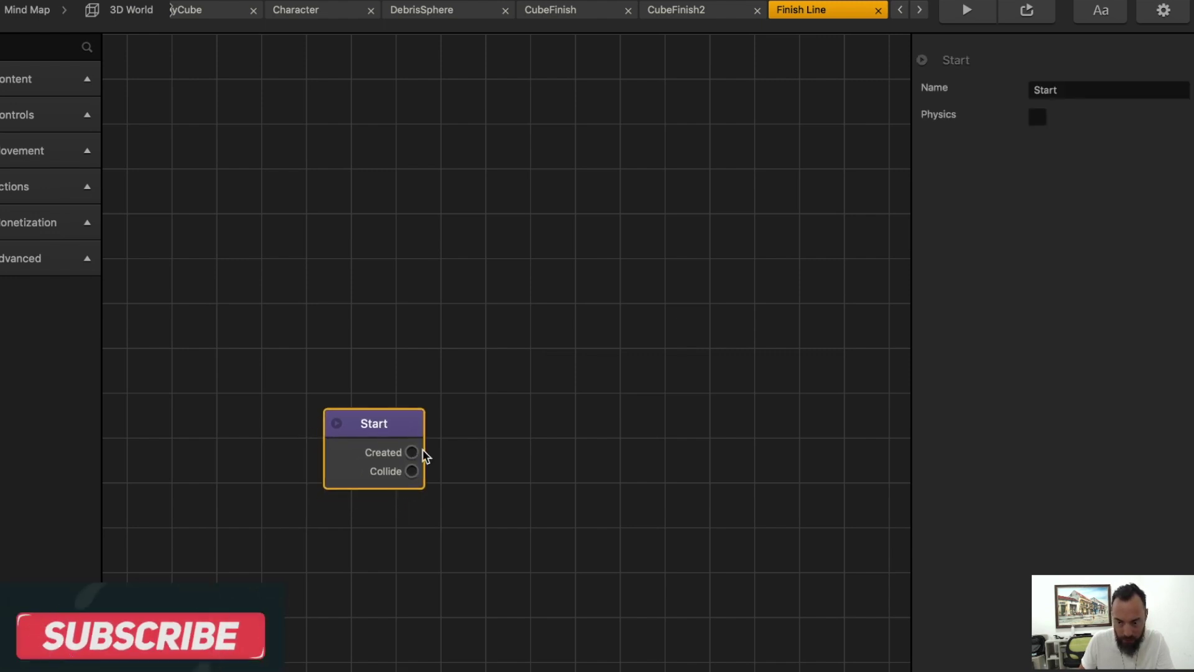
pyautogui.click(1043, 119)
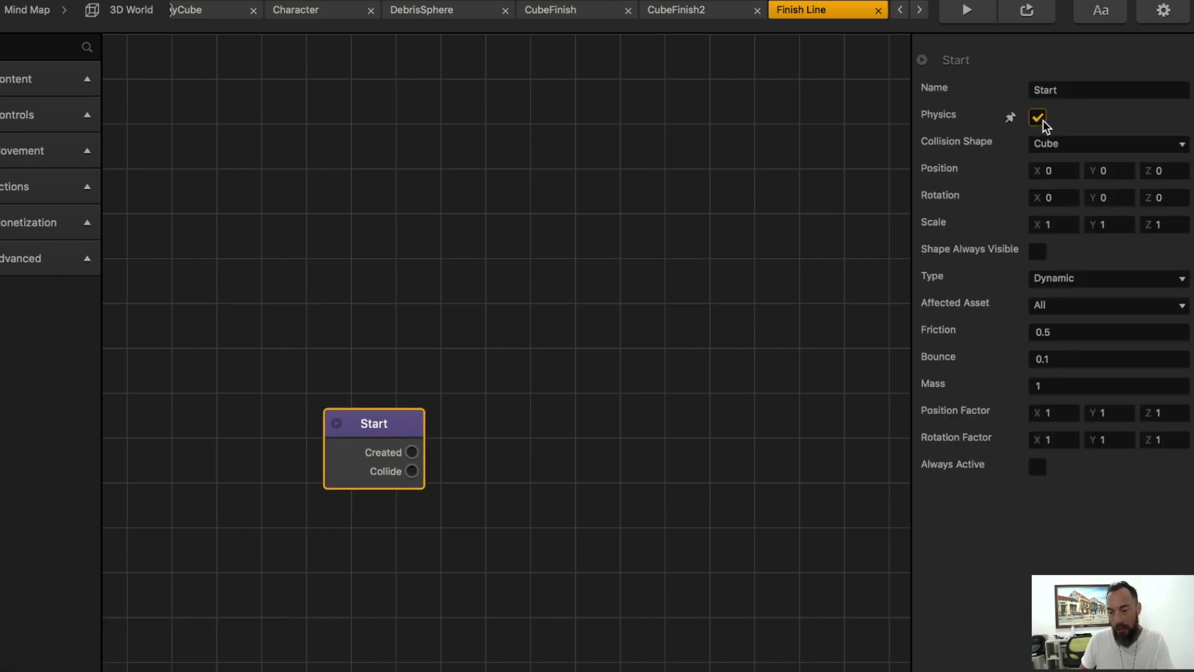
pyautogui.click(1082, 277)
pyautogui.click(1061, 298)
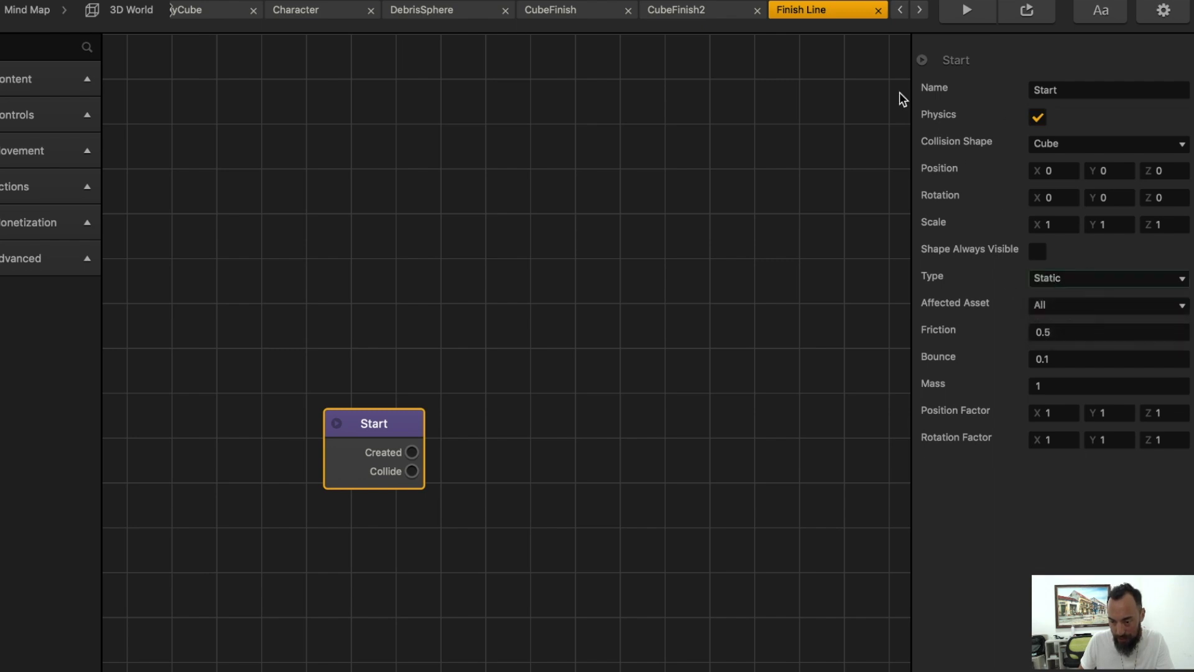
pyautogui.click(765, 235)
pyautogui.press('super+s')
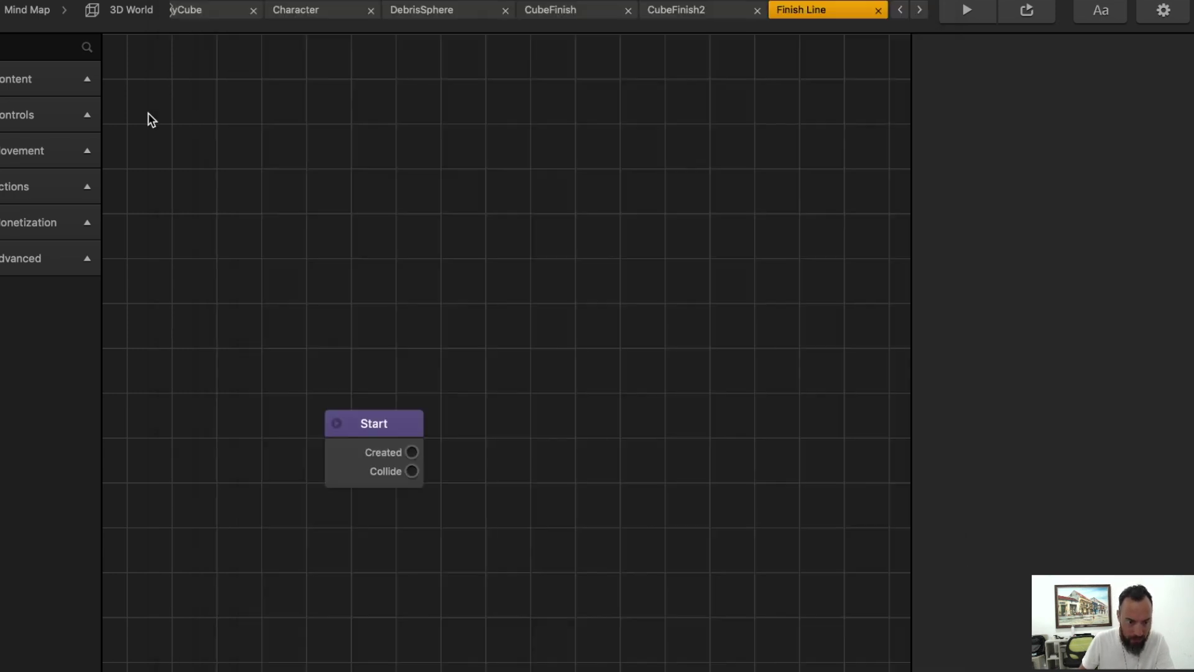
# Examine the checkered finish wall up close in the 3D World and preview the game
pyautogui.click(131, 9)
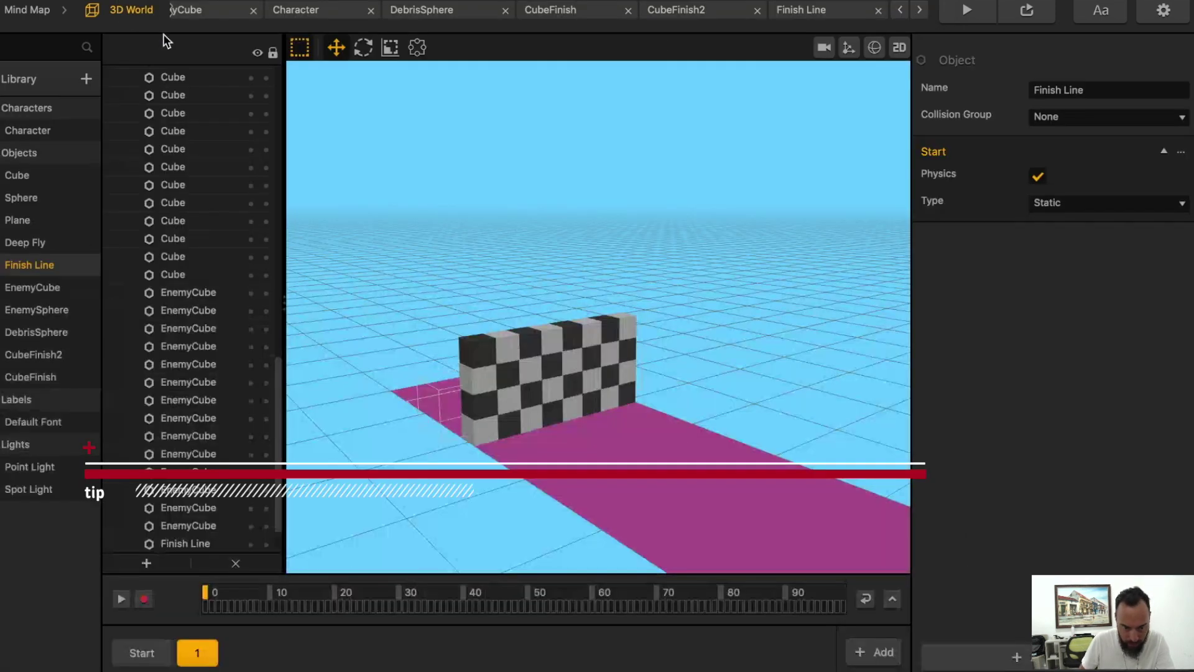
pyautogui.scroll(3, 493, 483)
pyautogui.moveTo(493, 484); pyautogui.dragTo(405, 398, button='right')
pyautogui.click(405, 398)
pyautogui.click(409, 363)
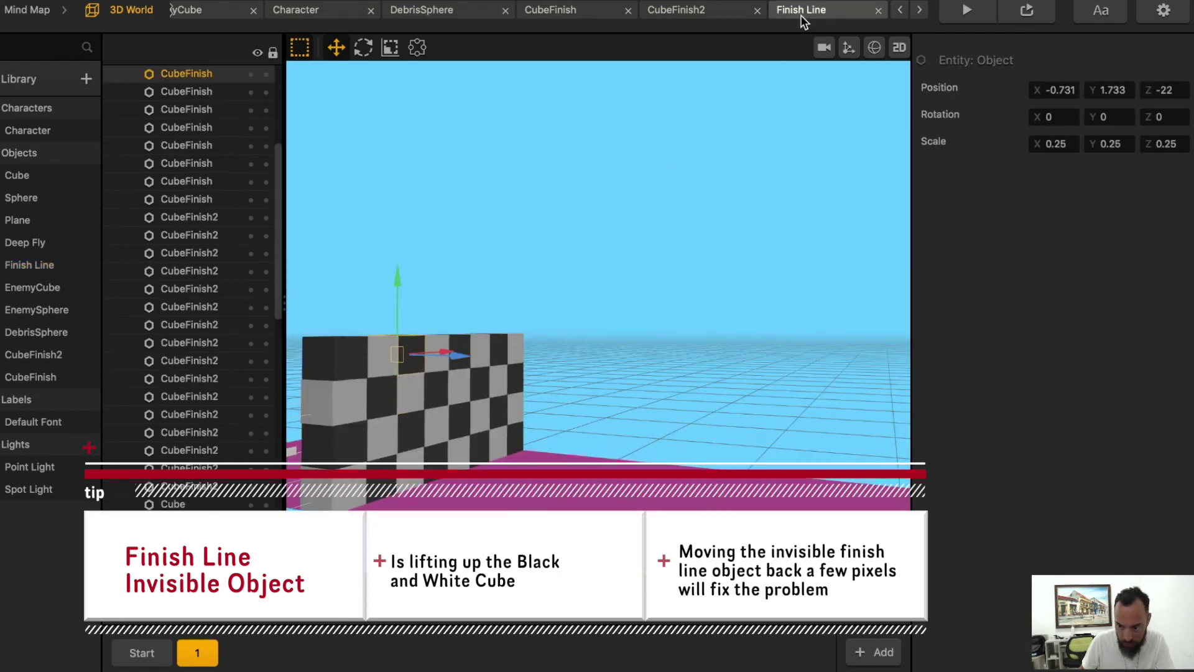
pyautogui.click(967, 11)
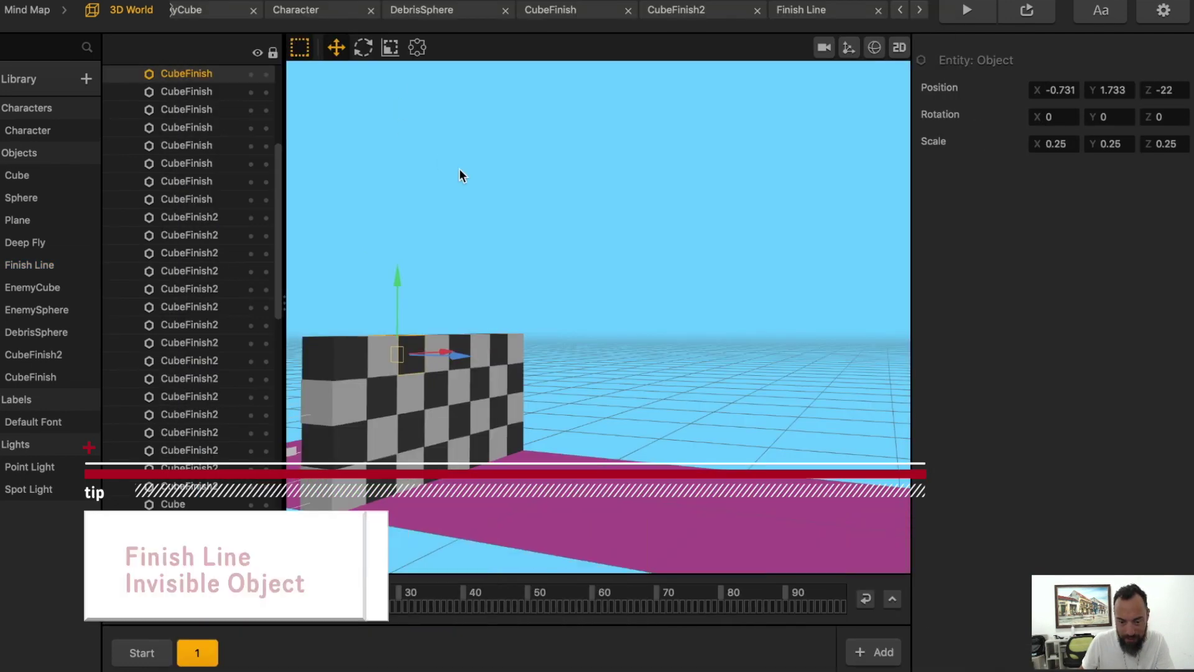
pyautogui.scroll(1, 322, 335)
# Compare the Start node physics settings of CubeFinish and CubeFinish2, including their physics type
pyautogui.doubleClick(38, 373)
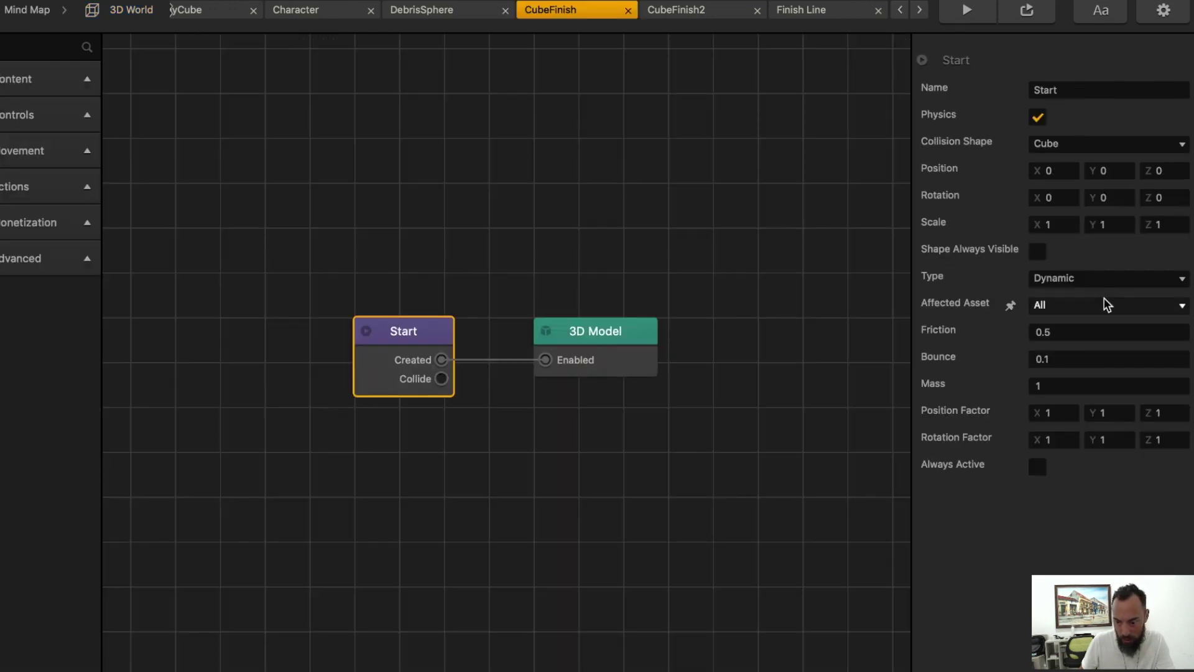
pyautogui.click(1090, 280)
pyautogui.click(684, 11)
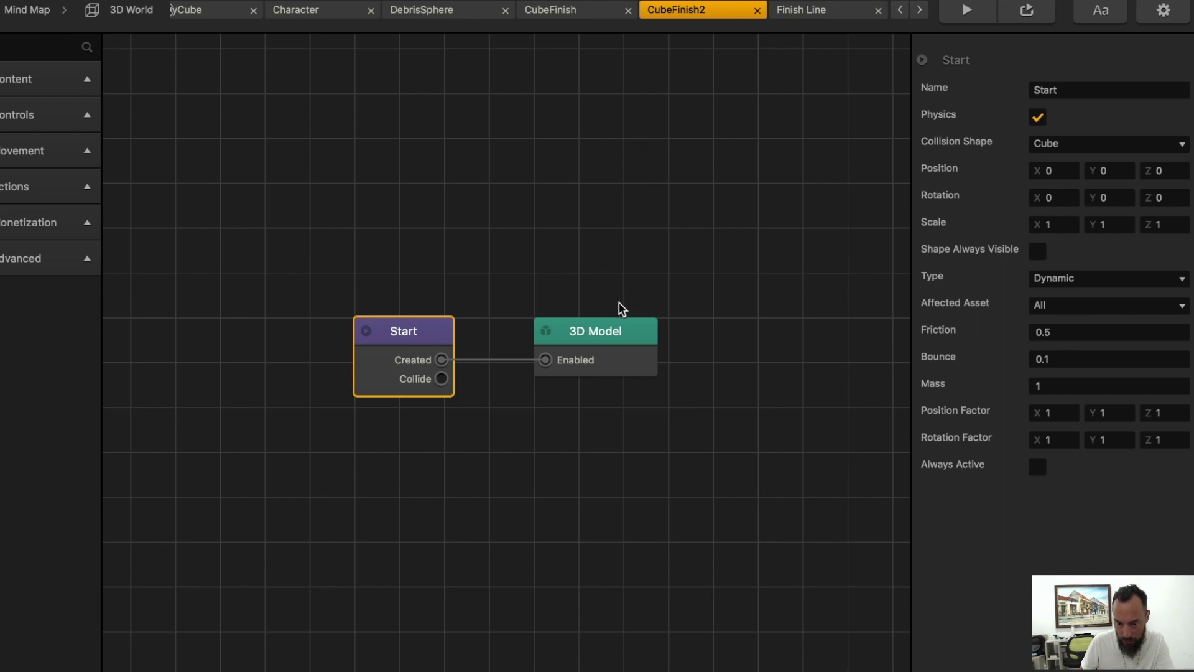
pyautogui.click(519, 213)
pyautogui.click(547, 11)
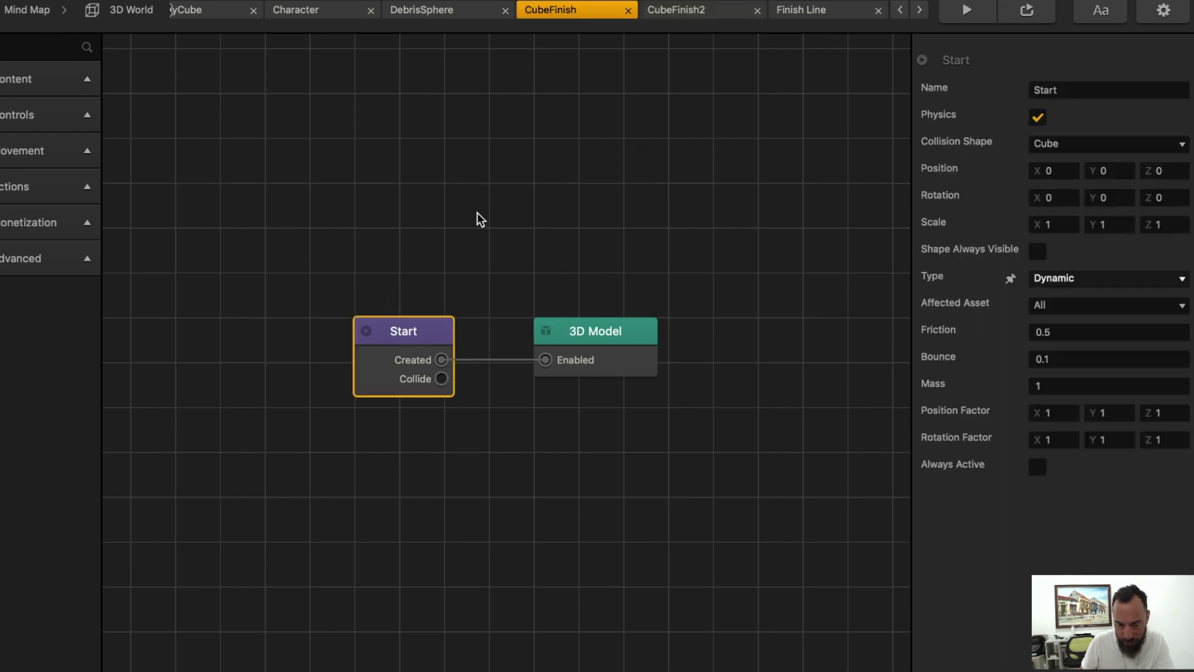
pyautogui.click(681, 12)
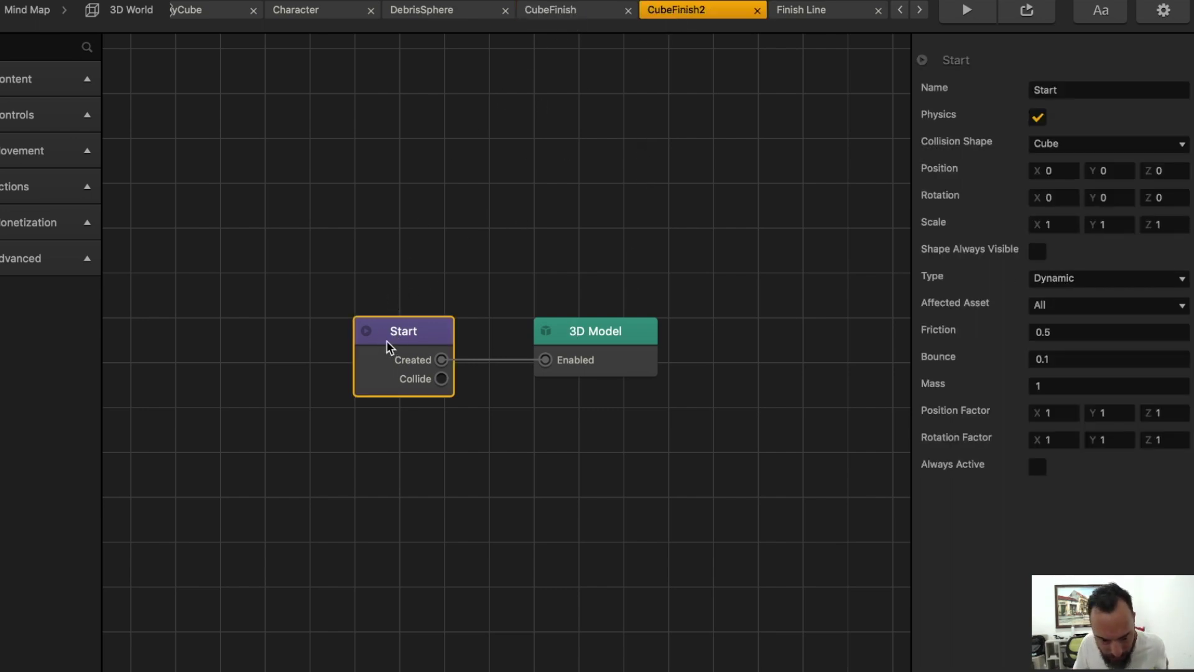
# Play-test steering the ball through the obstacles toward the checkered wall, and examine the layout of the whole track in the 3D World
pyautogui.click(967, 13)
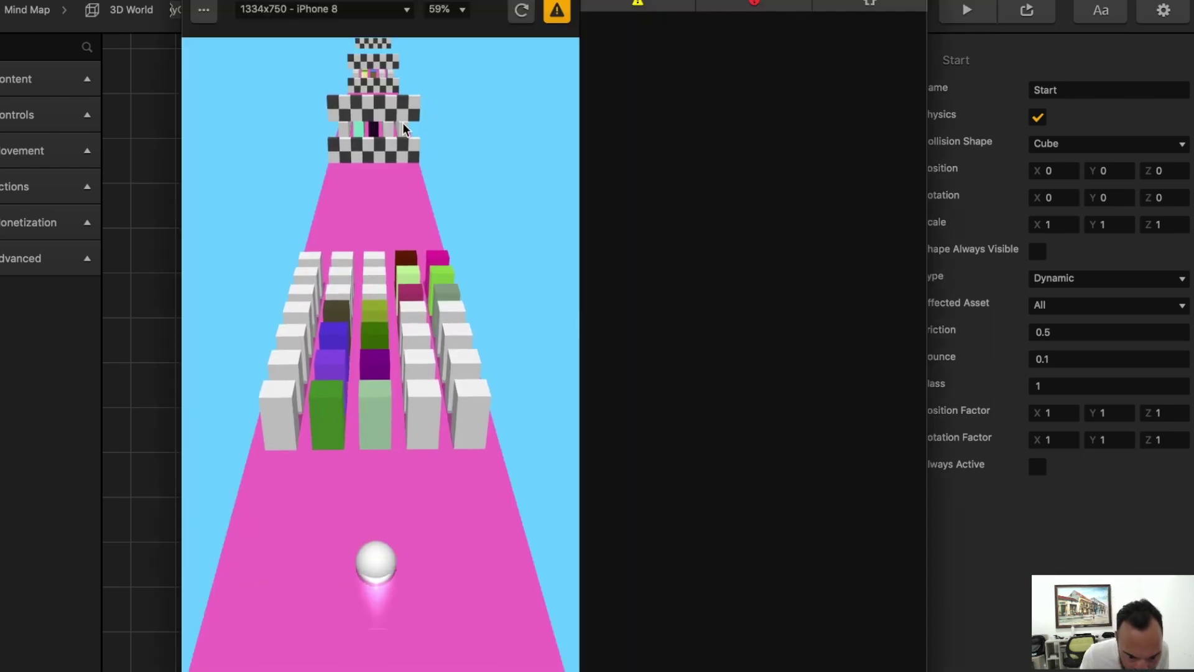
pyautogui.moveTo(390, 538)
pyautogui.mouseDown()
pyautogui.moveTo(431, 503)
pyautogui.moveTo(413, 462)
pyautogui.moveTo(370, 170)
pyautogui.moveTo(379, 124)
pyautogui.mouseUp()
pyautogui.click(123, 15)
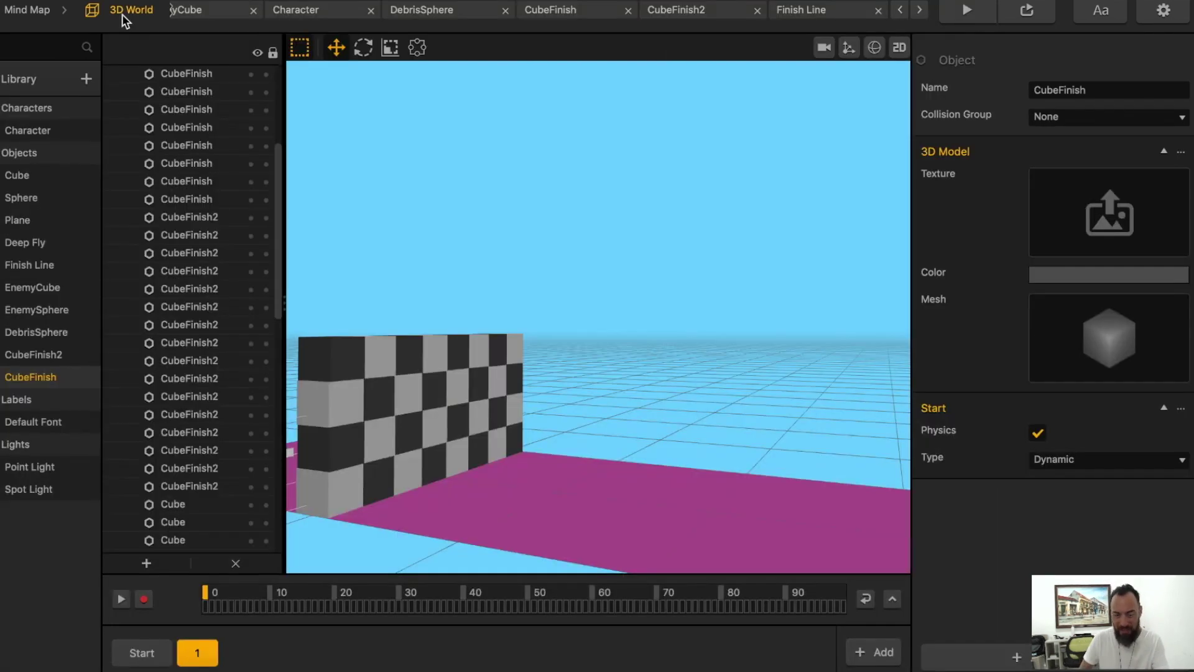
pyautogui.scroll(-10, 682, 385)
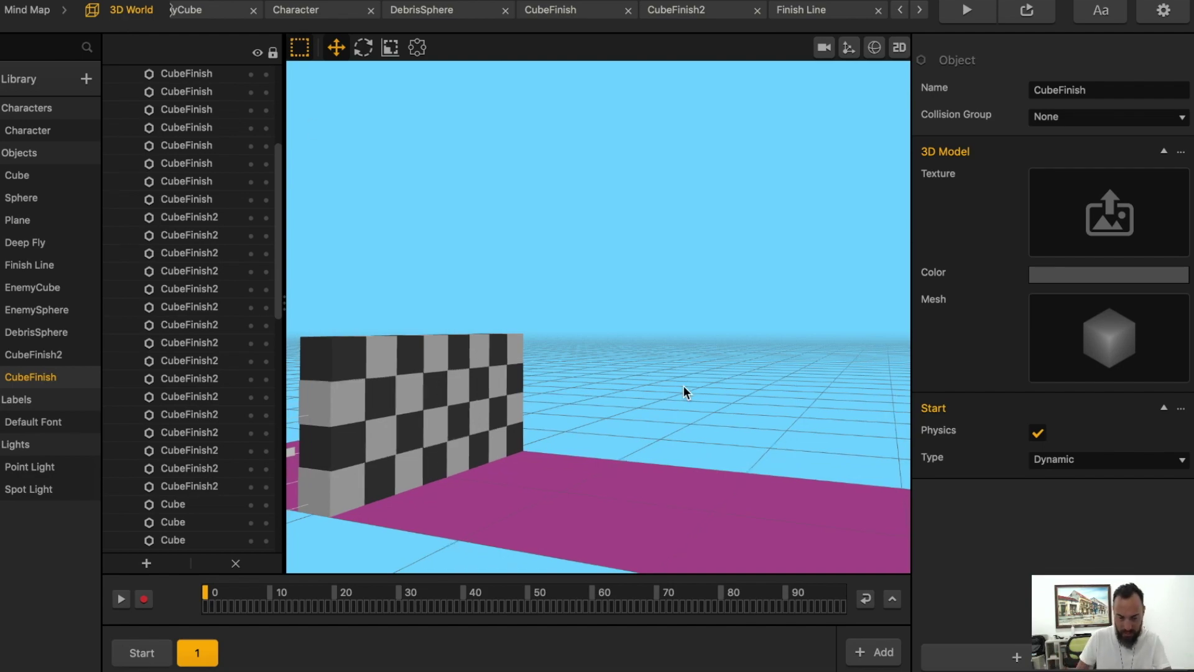
pyautogui.moveTo(683, 385); pyautogui.dragTo(671, 458, button='right')
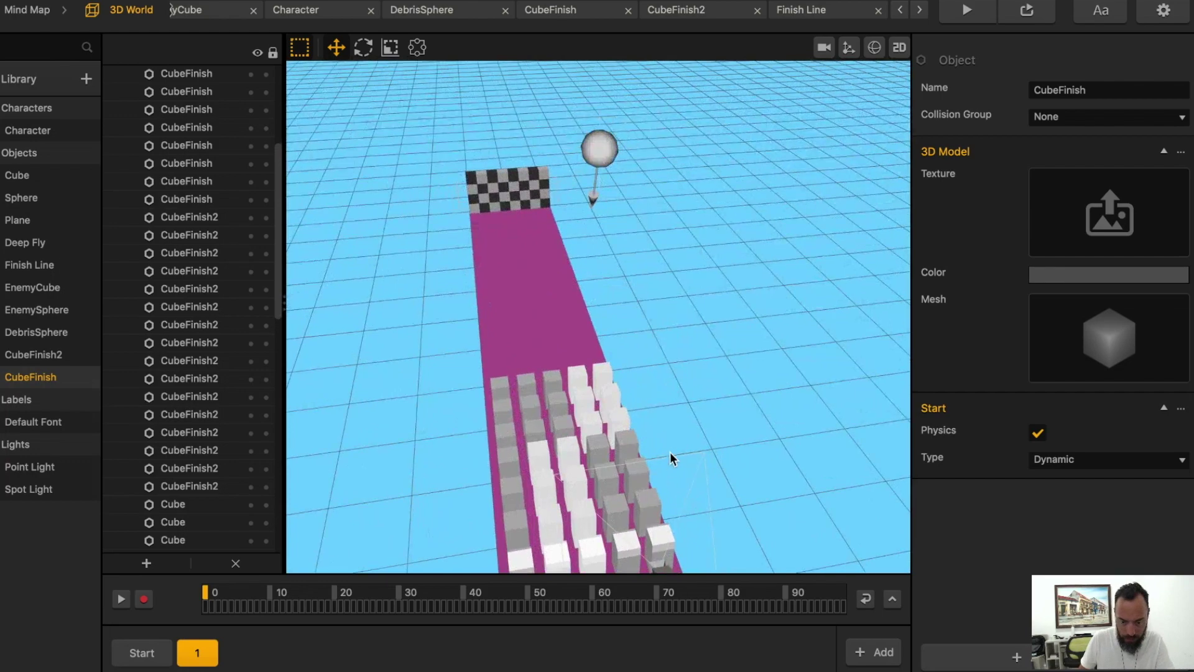
pyautogui.scroll(-3, 676, 452)
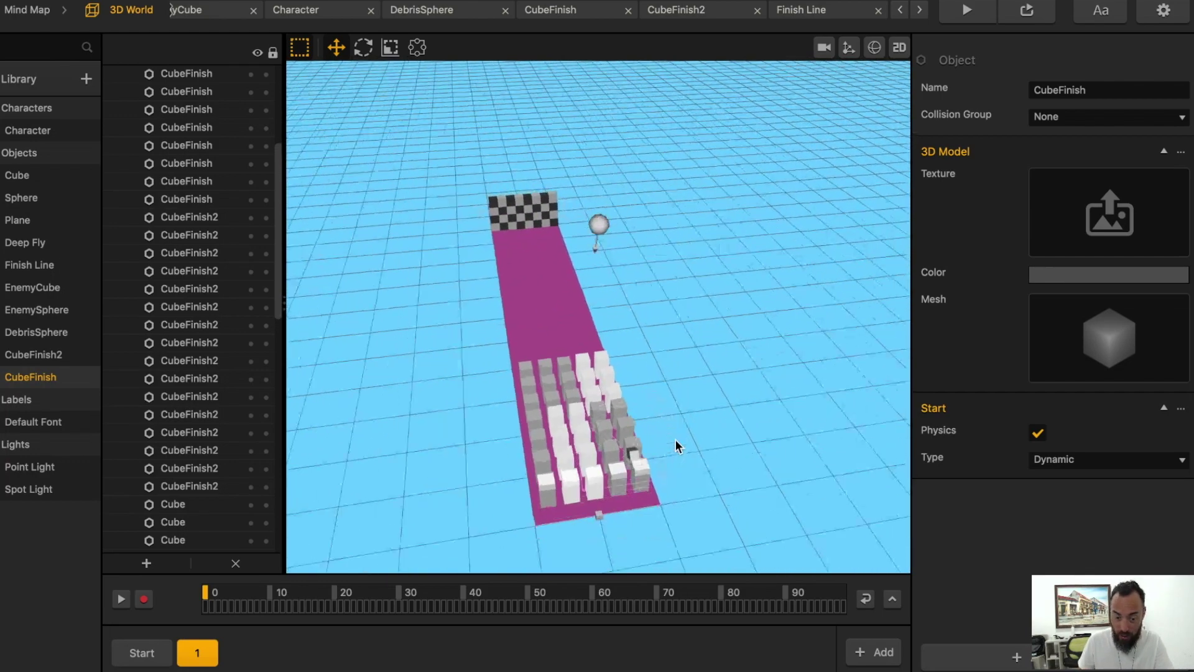